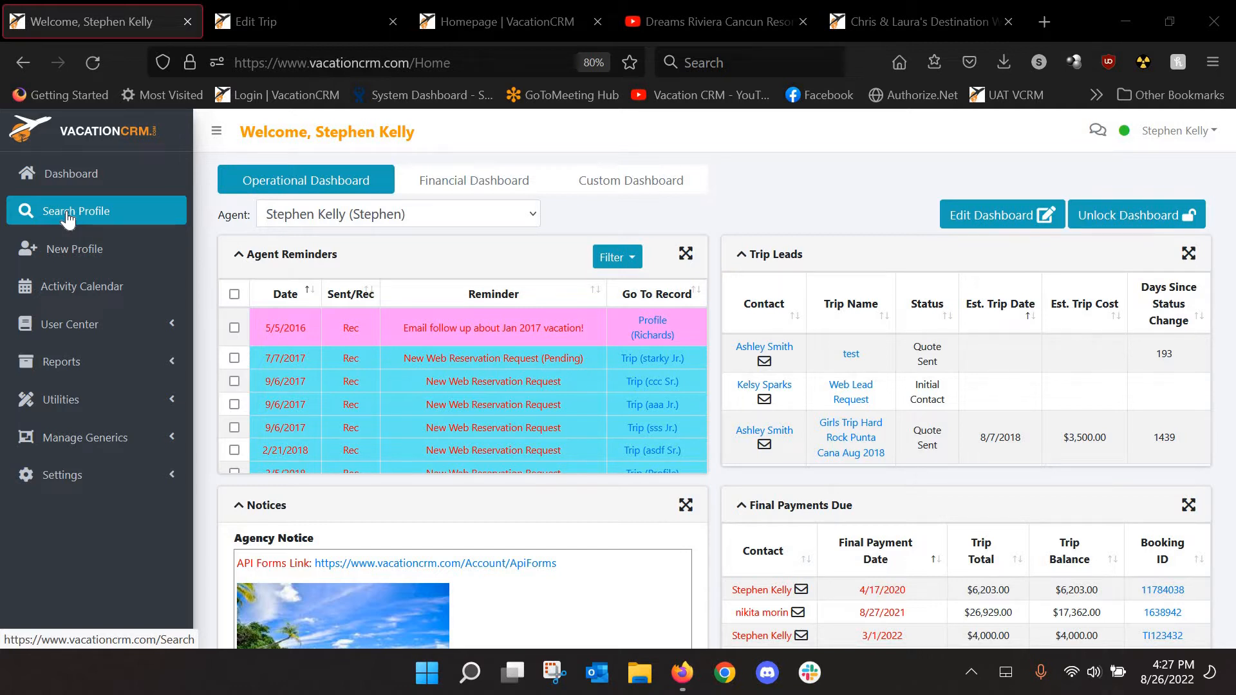
Search profiles by last name or group 'dw' and return to the 22 DW results
{"action": "left_click", "coordinate": [62, 218]}
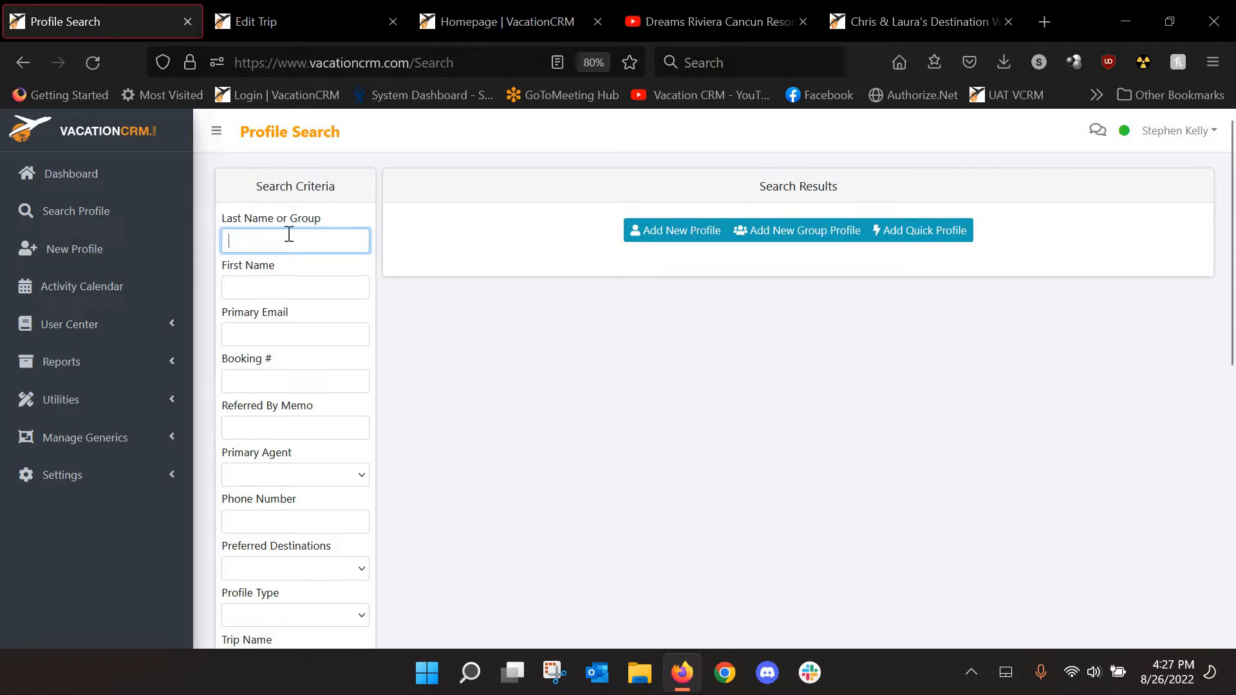
{"action": "type", "text": "dw"}
{"action": "key", "text": "Return"}
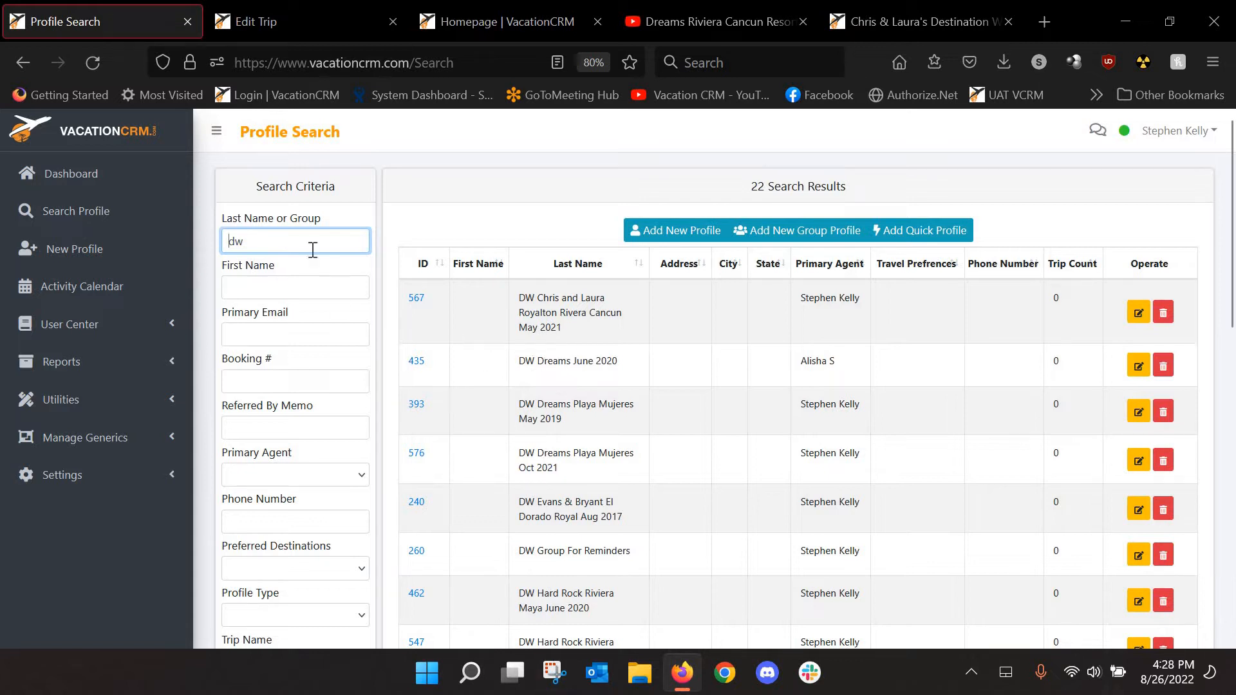
{"action": "left_click_drag", "start_coordinate": [311, 241], "coordinate": [218, 242]}
{"action": "key", "text": "BackSpace"}
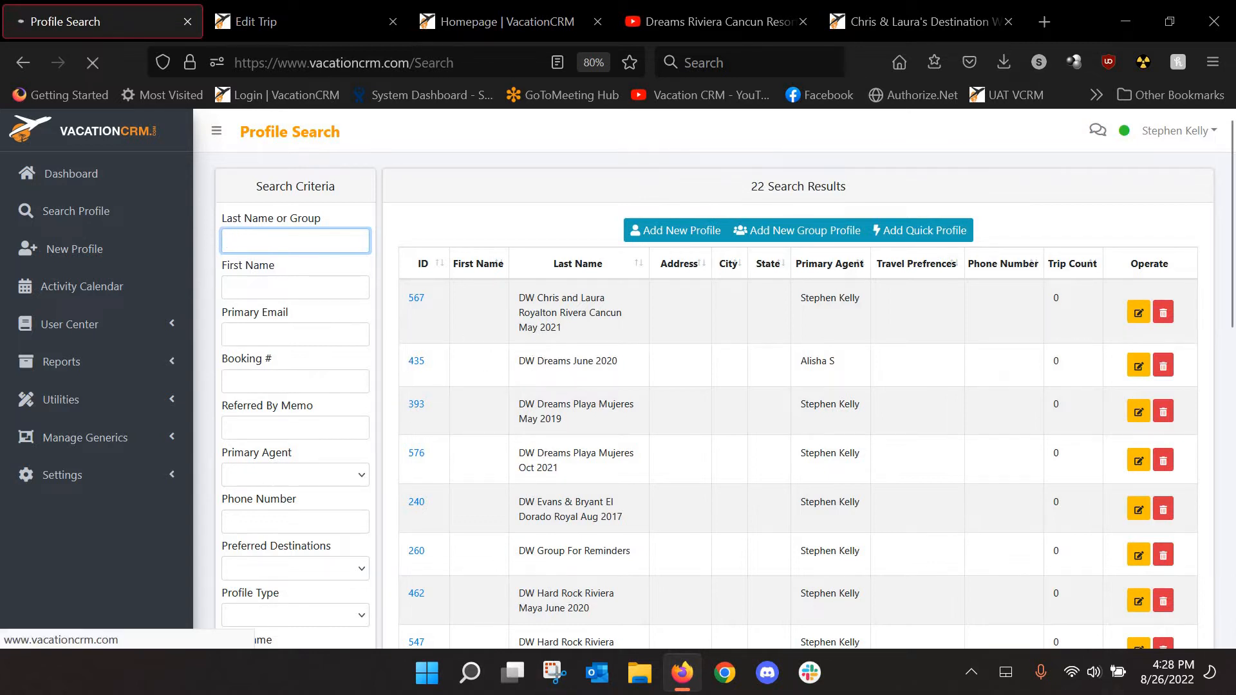
{"action": "left_click", "coordinate": [23, 62]}
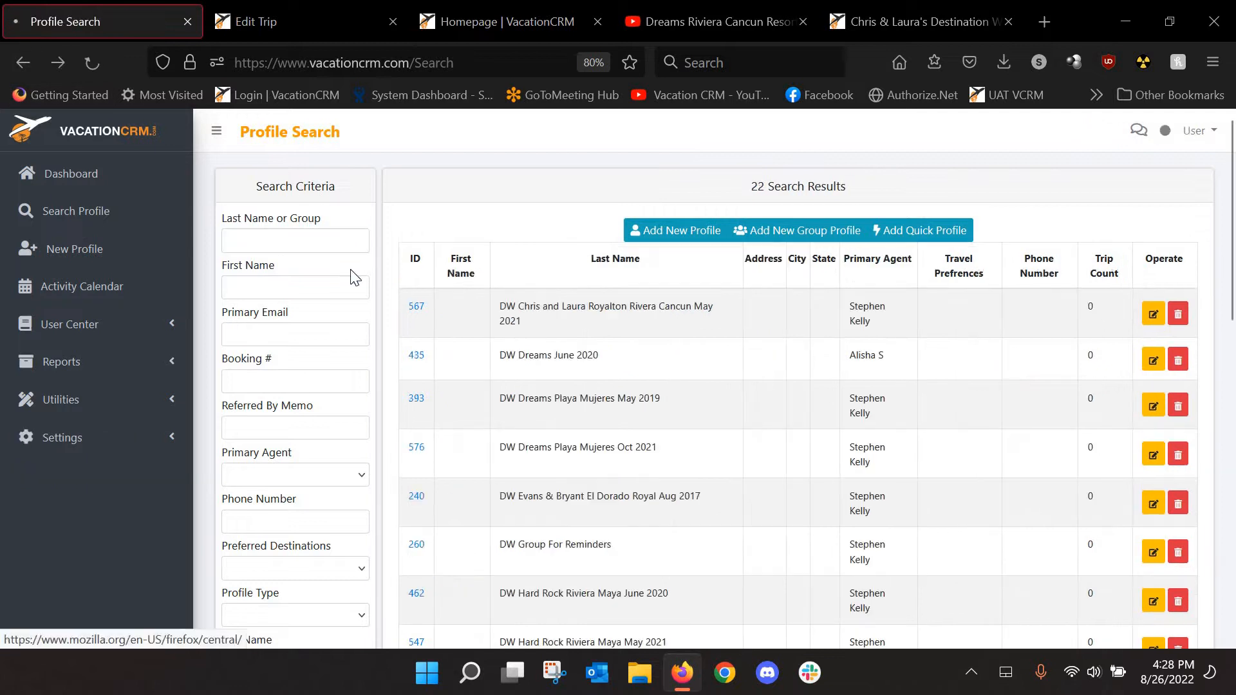
Start a new group profile with the pasted group name and group type Wedding
{"action": "left_click", "coordinate": [803, 232]}
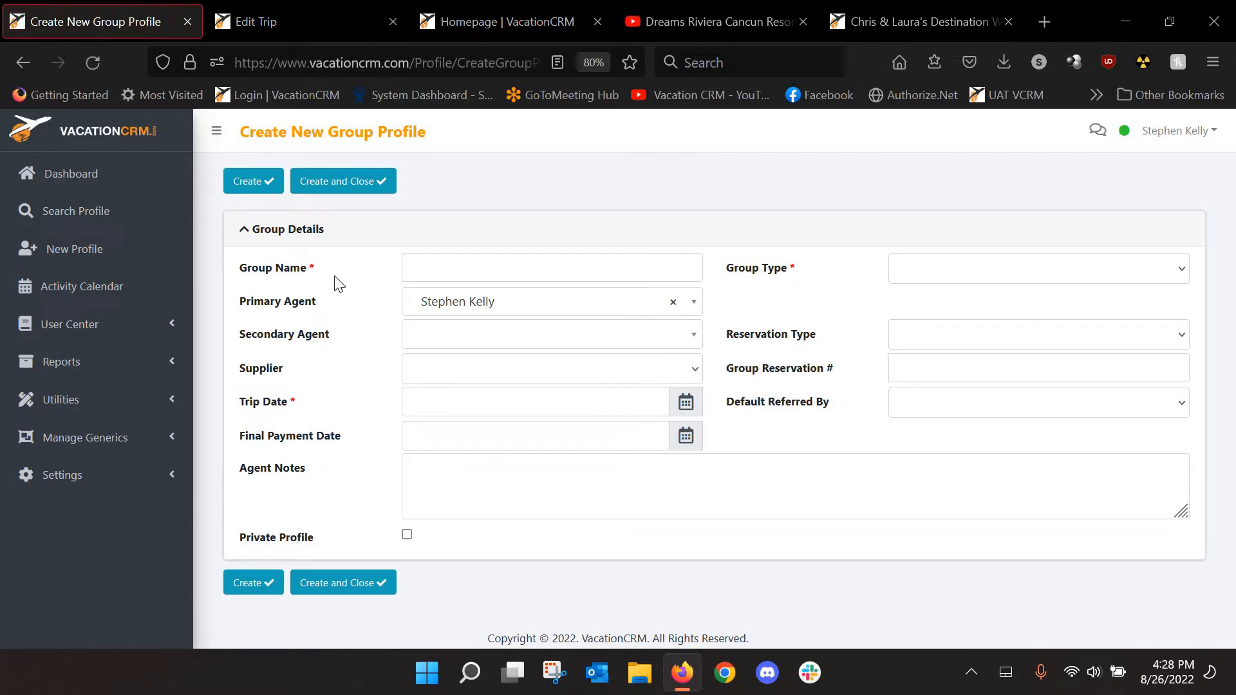
{"action": "left_click", "coordinate": [455, 274]}
{"action": "type", "text": "DW Mark and Julie Dreams Riviera Cancun May 2023"}
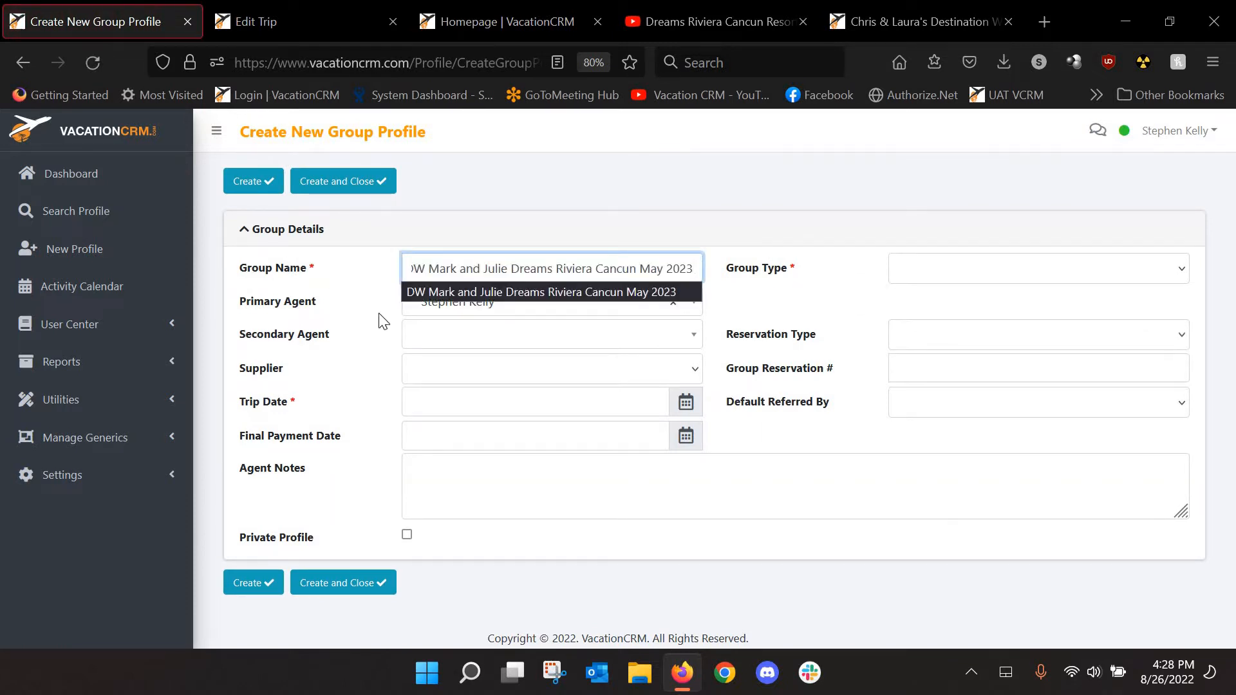
{"action": "left_click", "coordinate": [419, 291]}
{"action": "left_click_drag", "start_coordinate": [403, 267], "coordinate": [706, 269]}
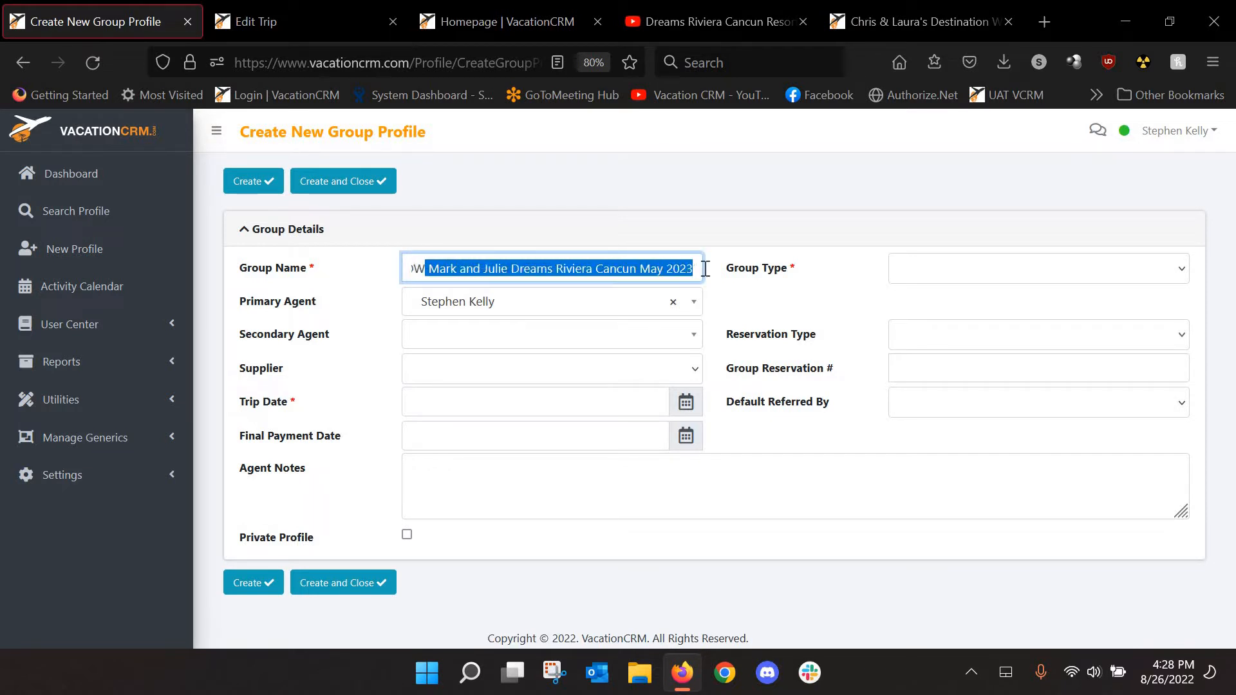
{"action": "left_click", "coordinate": [860, 293]}
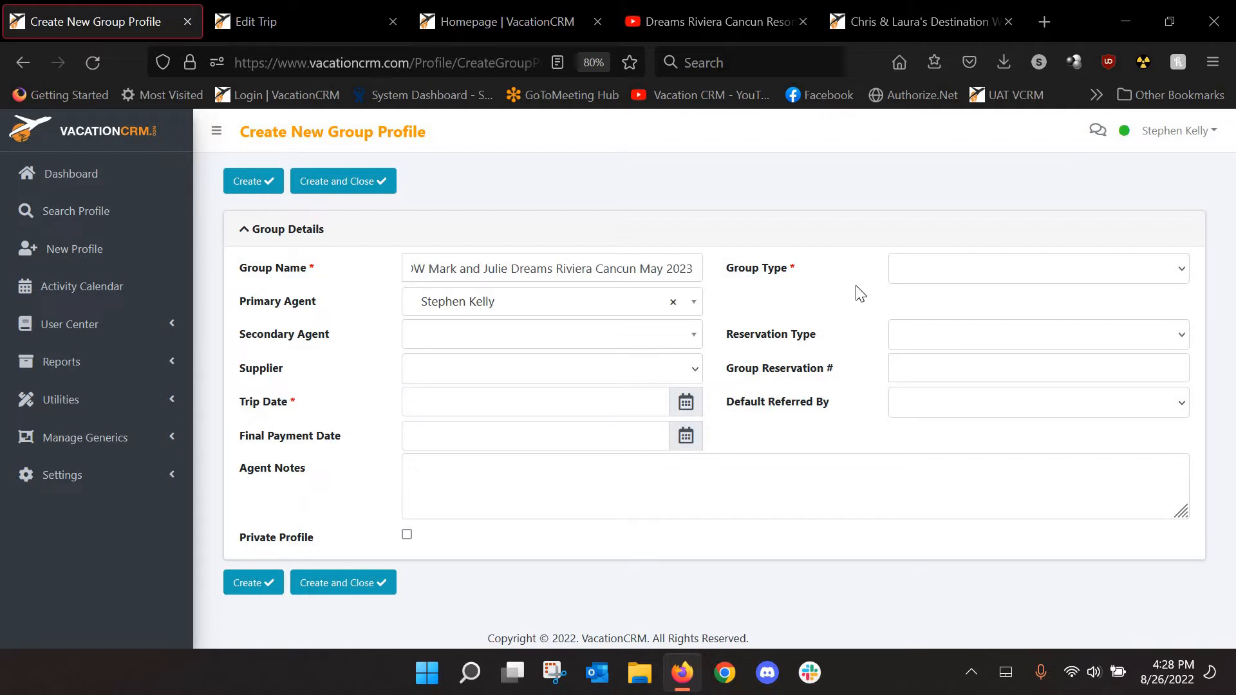
{"action": "left_click", "coordinate": [910, 275]}
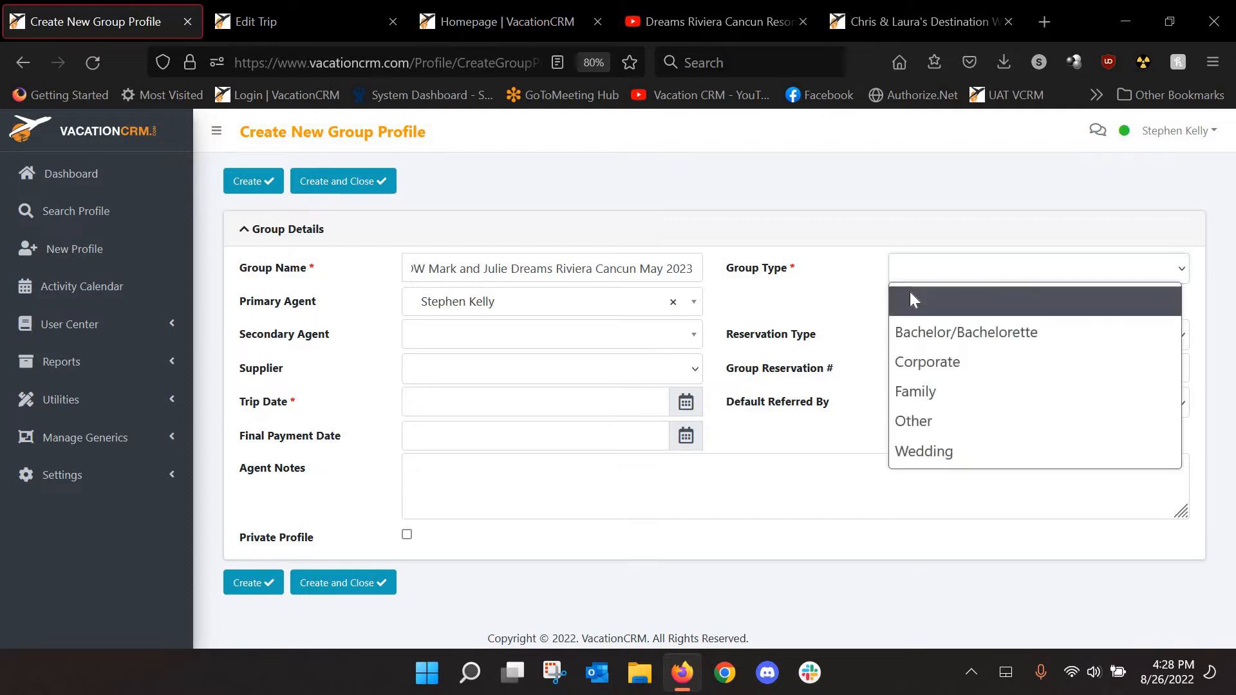
{"action": "left_click", "coordinate": [909, 448]}
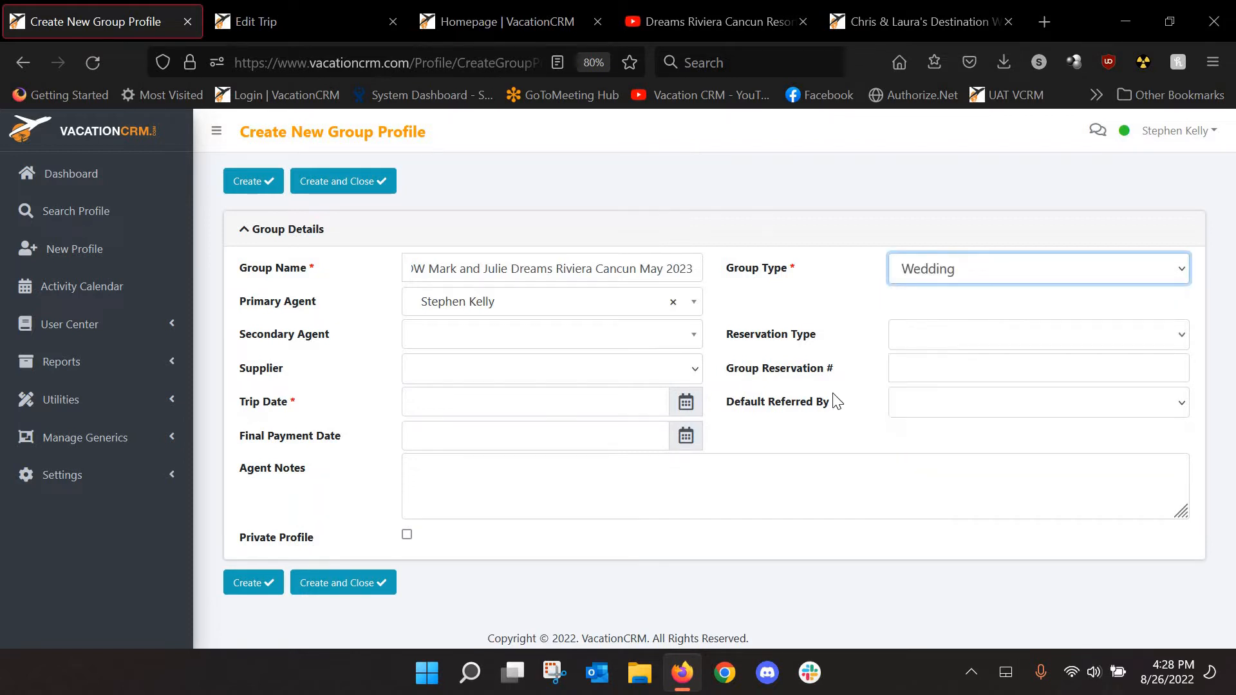
Set trip date 05/11/2023 and final payment date 03/15/2023
{"action": "left_click", "coordinate": [448, 407]}
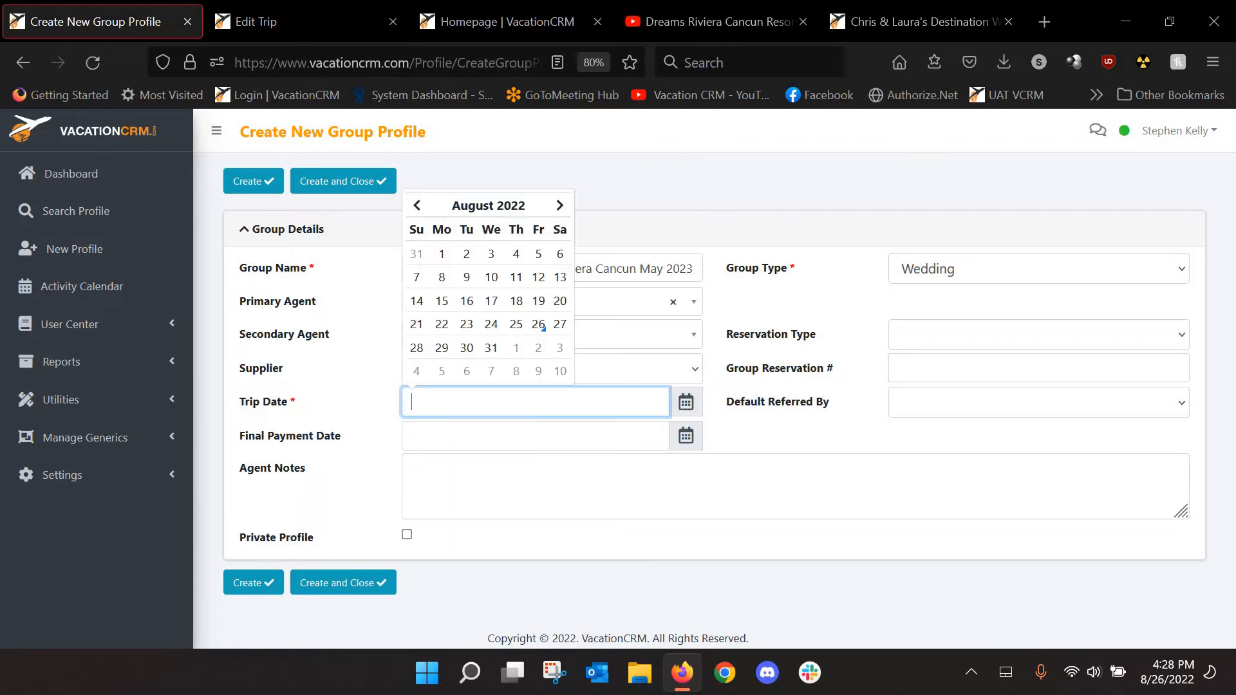
{"action": "type", "text": "05/11/2023"}
{"action": "left_click", "coordinate": [469, 436]}
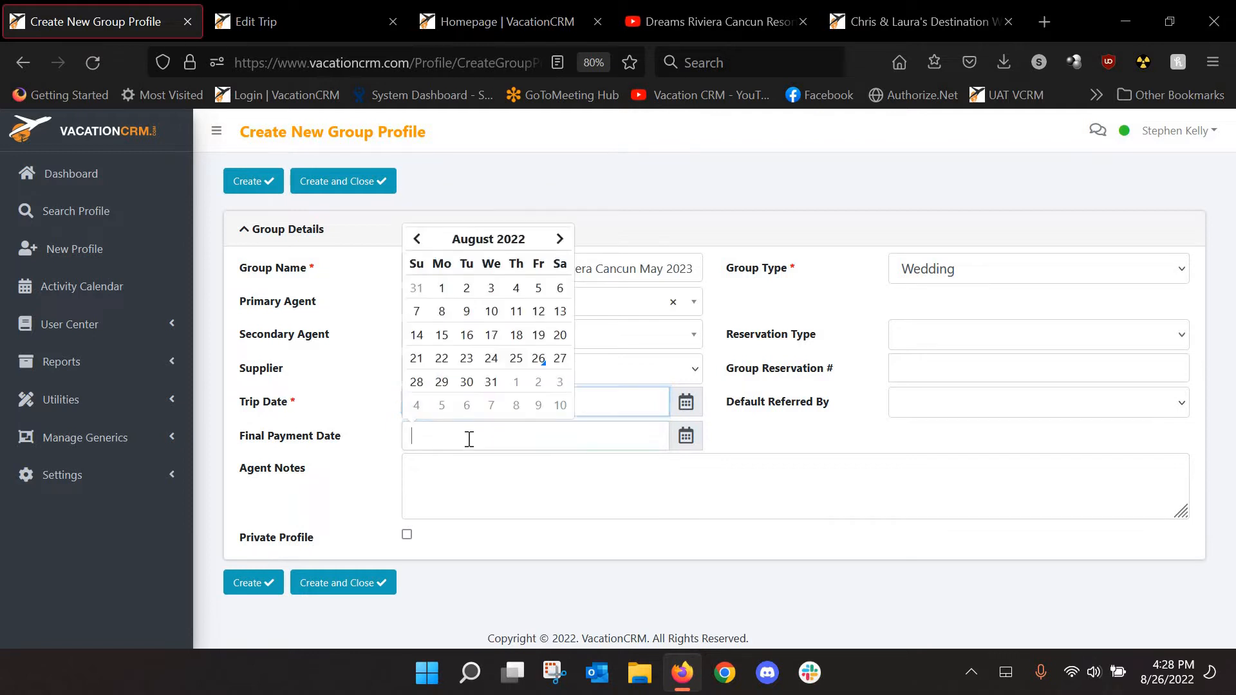
{"action": "type", "text": "03/1"}
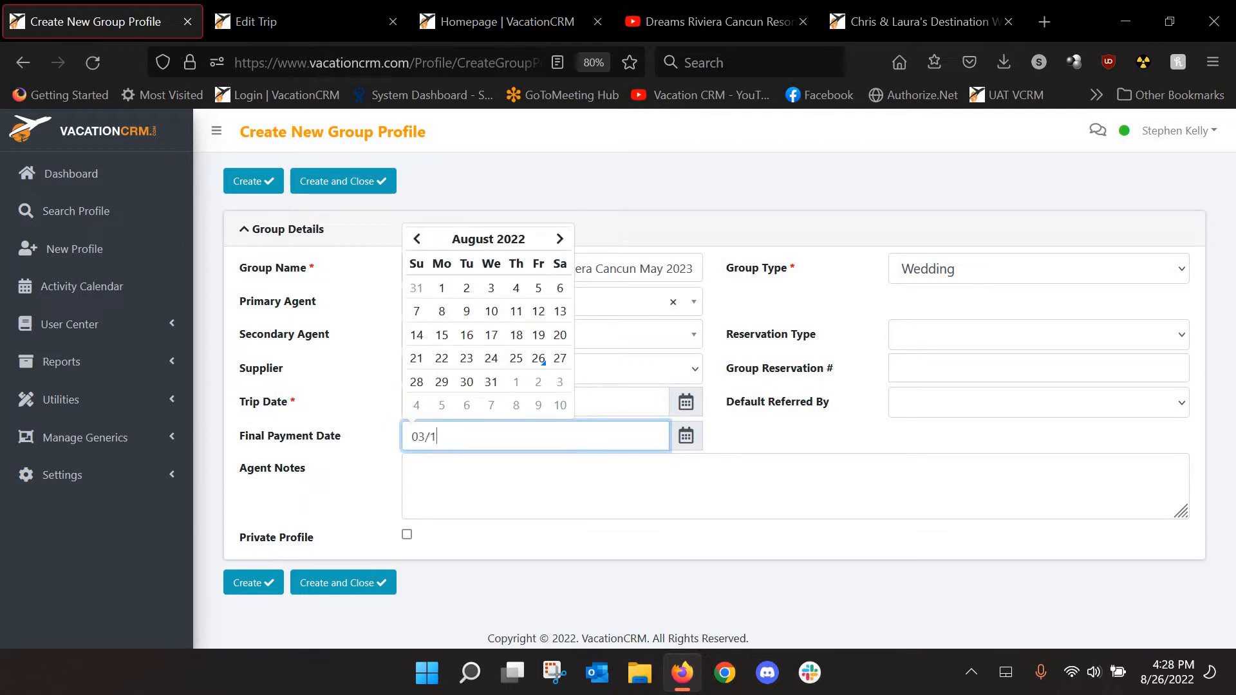
{"action": "type", "text": "5/2023"}
{"action": "left_click", "coordinate": [351, 393]}
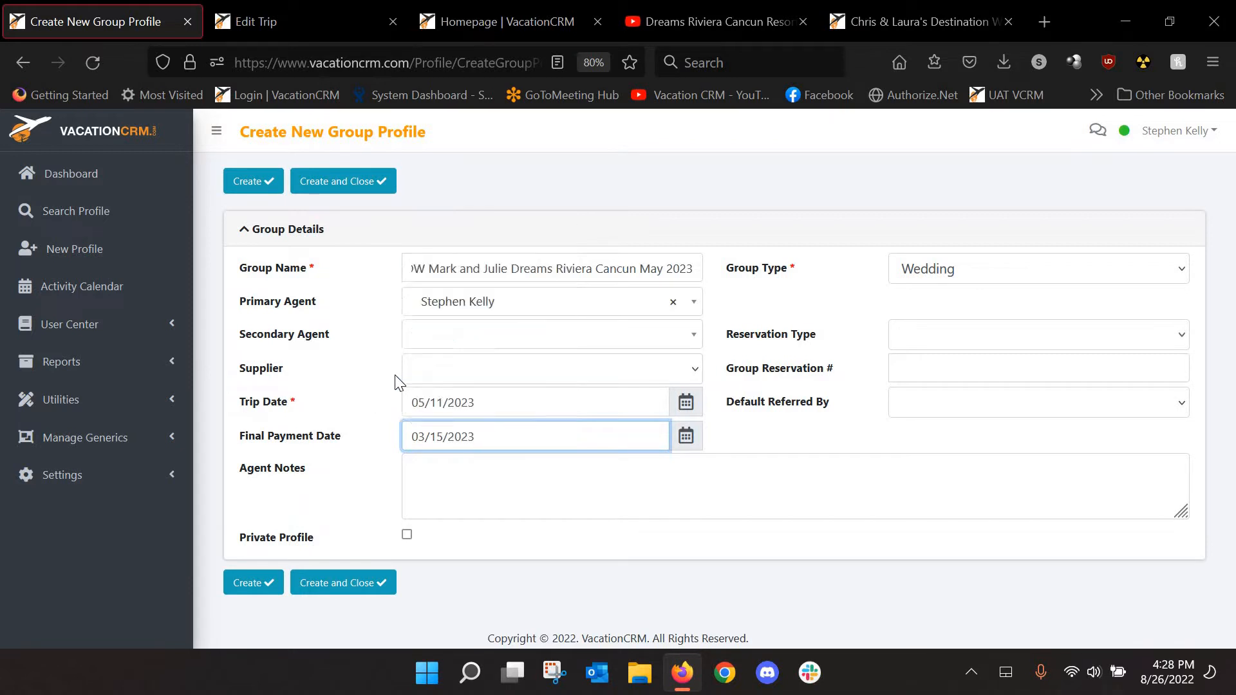
{"action": "left_click", "coordinate": [838, 341]}
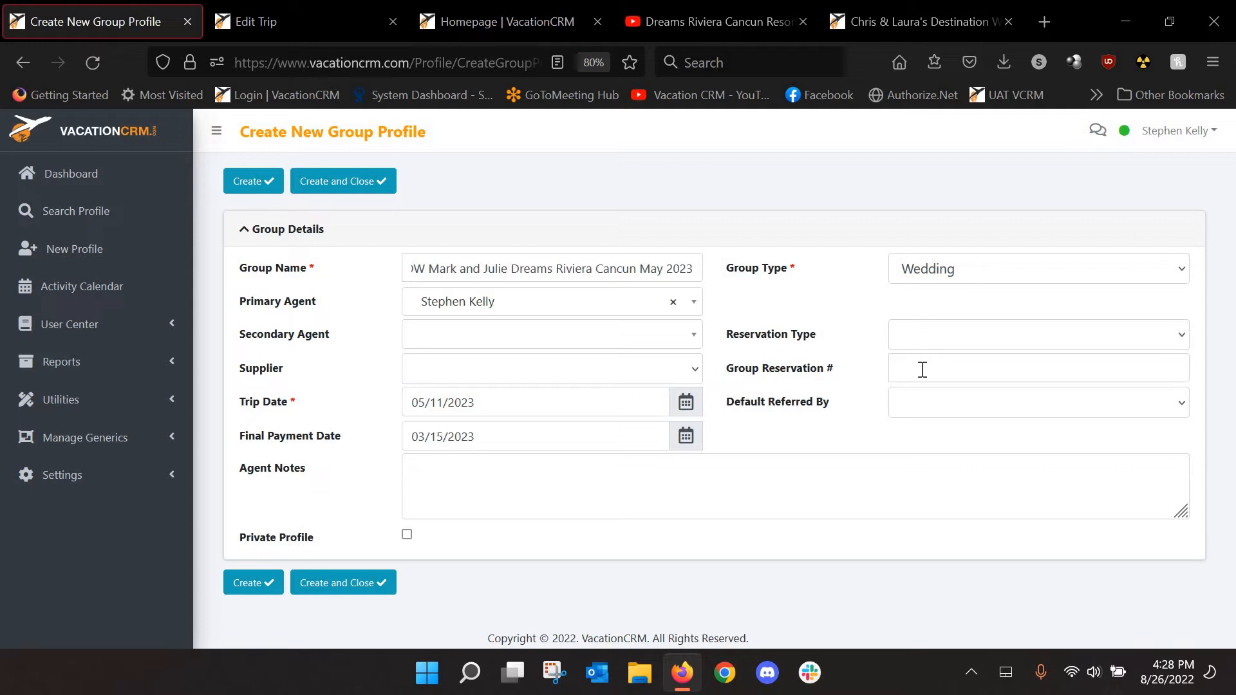
Leave the referral source unset and create the group profile
{"action": "left_click", "coordinate": [927, 406]}
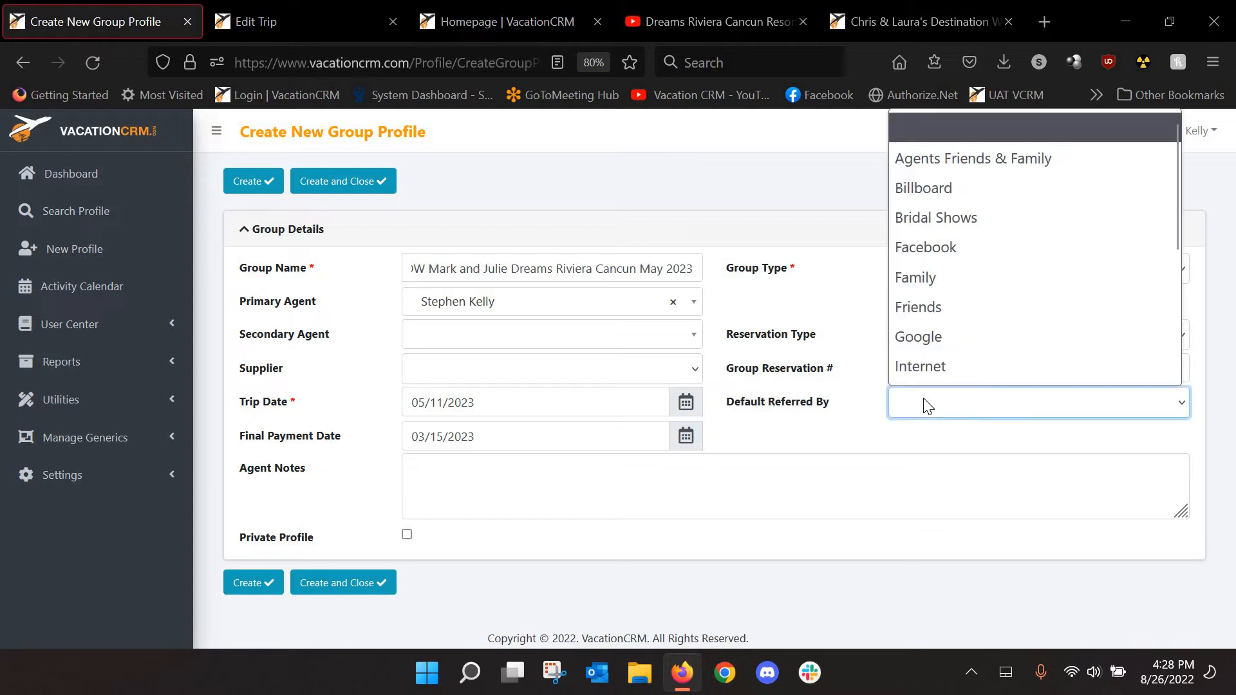
{"action": "scroll", "coordinate": [960, 281], "scroll_direction": "down", "scroll_amount": 2}
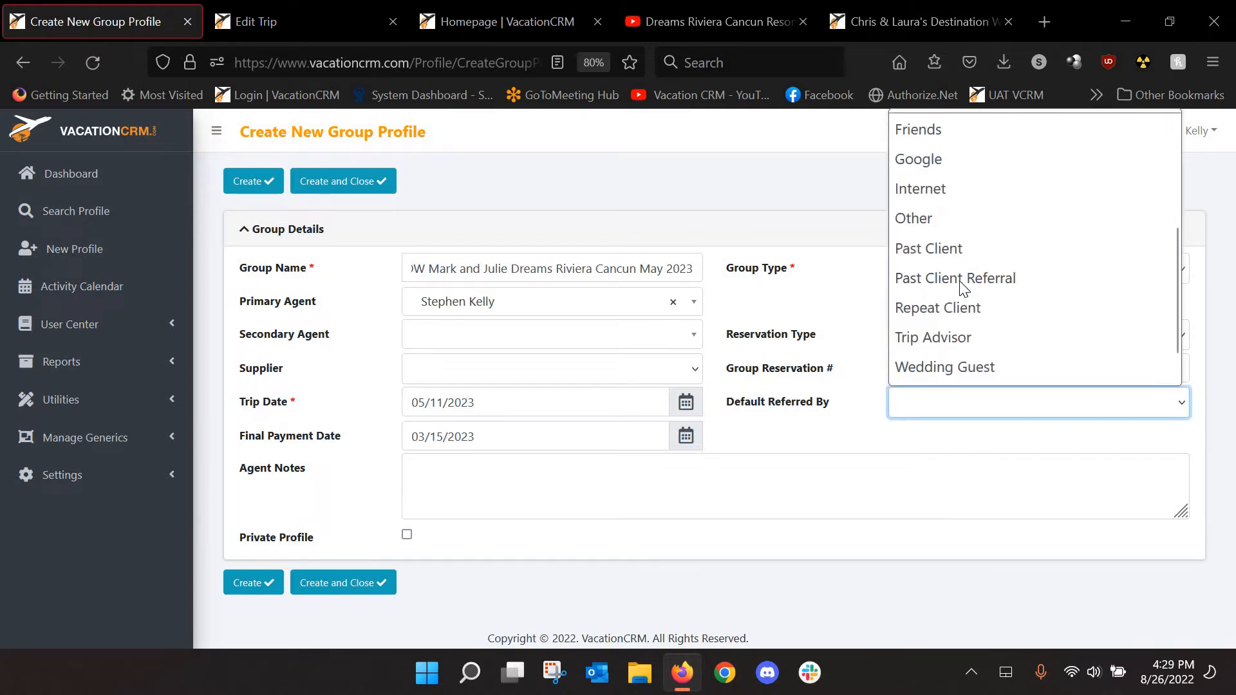
{"action": "scroll", "coordinate": [959, 309], "scroll_direction": "down", "scroll_amount": 1}
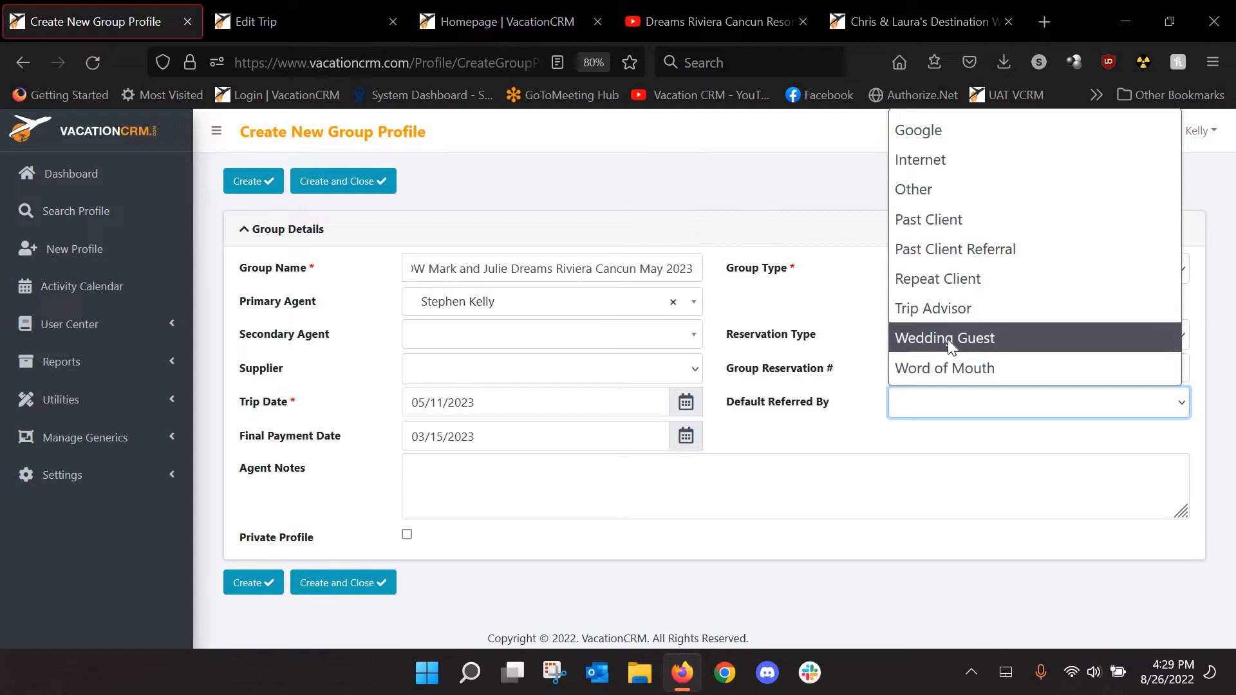
{"action": "left_click", "coordinate": [818, 415]}
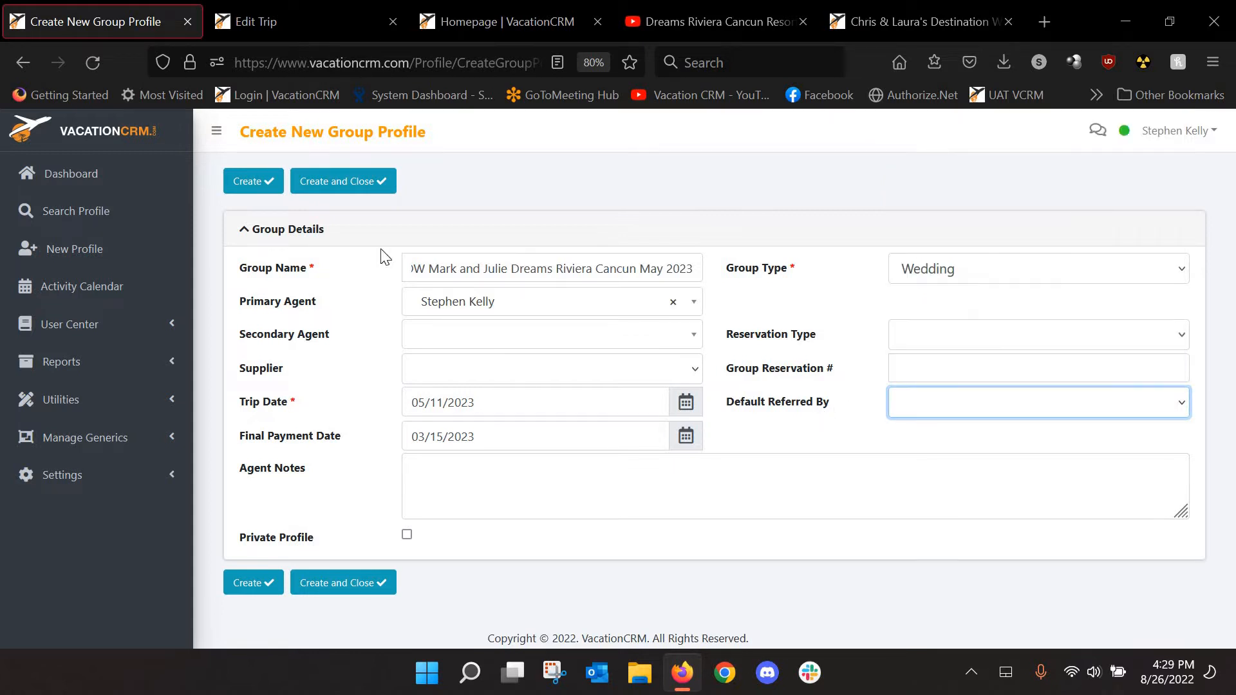
{"action": "left_click", "coordinate": [258, 595]}
{"action": "left_click", "coordinate": [257, 586]}
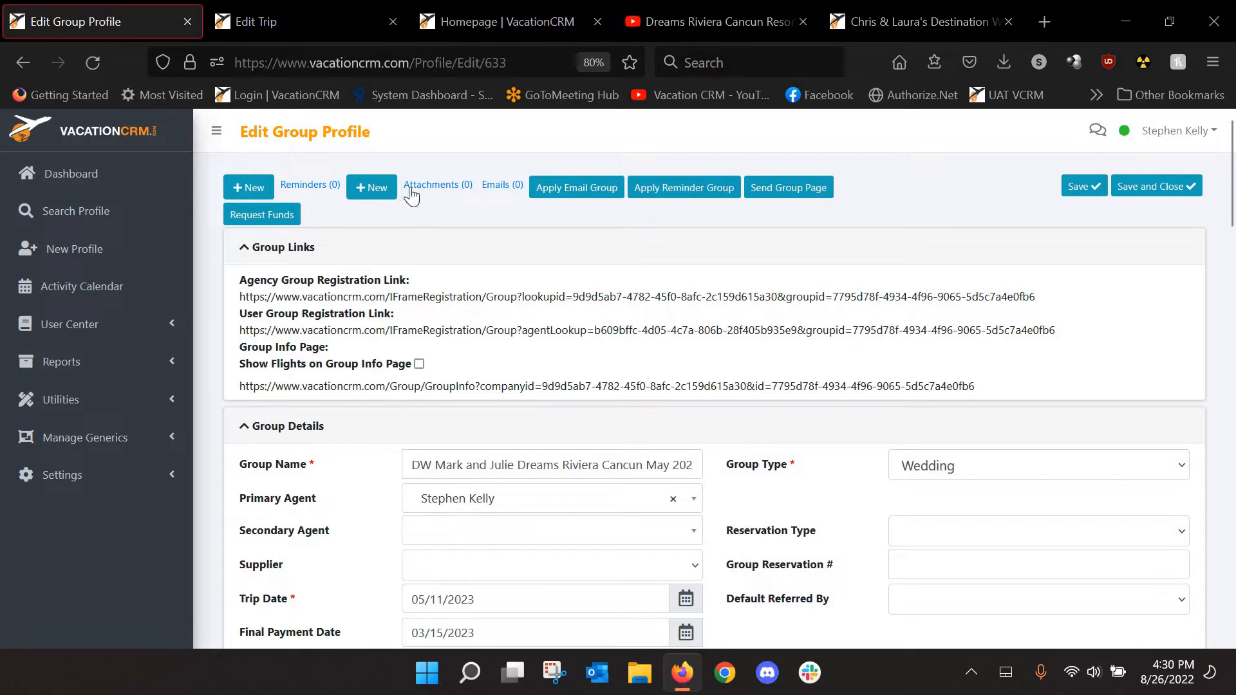
Switch to the Homepage | VacationCRM tab showing the registration form's Passenger Information step
{"action": "left_click", "coordinate": [501, 28]}
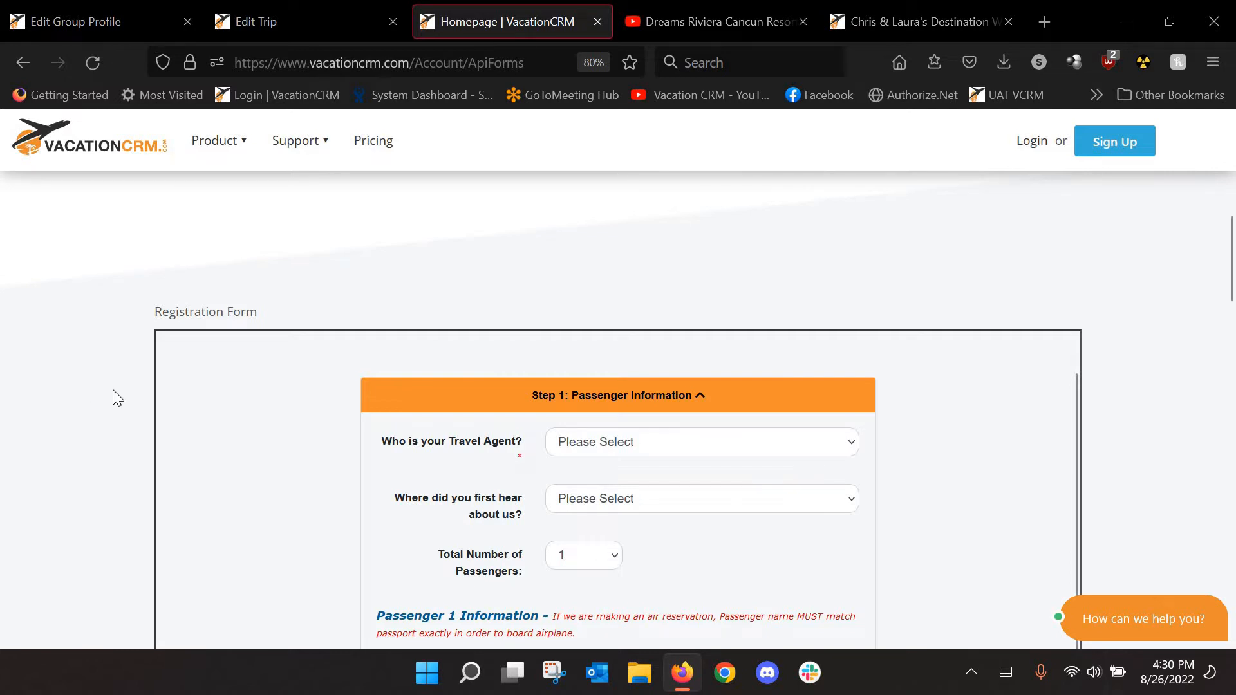
Expand Step 3: Trip Information on the registration form and select the Room/Cabin Type field
{"action": "scroll", "coordinate": [113, 398], "scroll_direction": "down", "scroll_amount": 5}
{"action": "scroll", "coordinate": [664, 349], "scroll_direction": "down", "scroll_amount": 4}
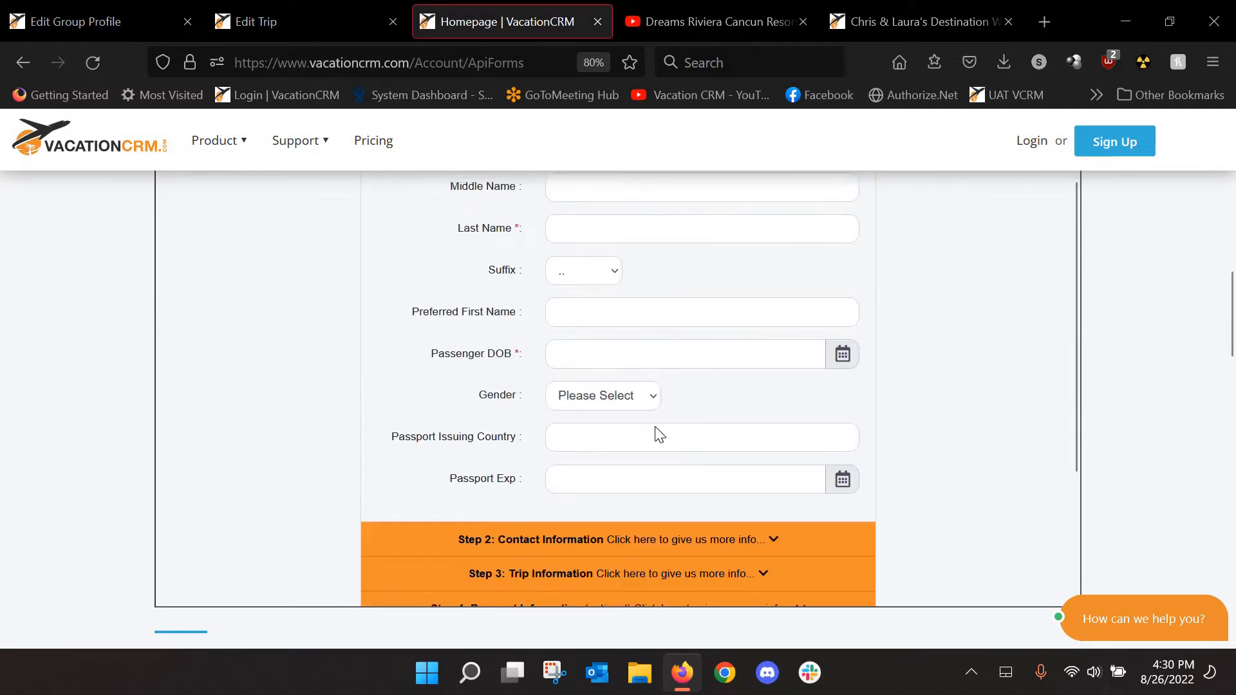
{"action": "scroll", "coordinate": [660, 435], "scroll_direction": "down", "scroll_amount": 2}
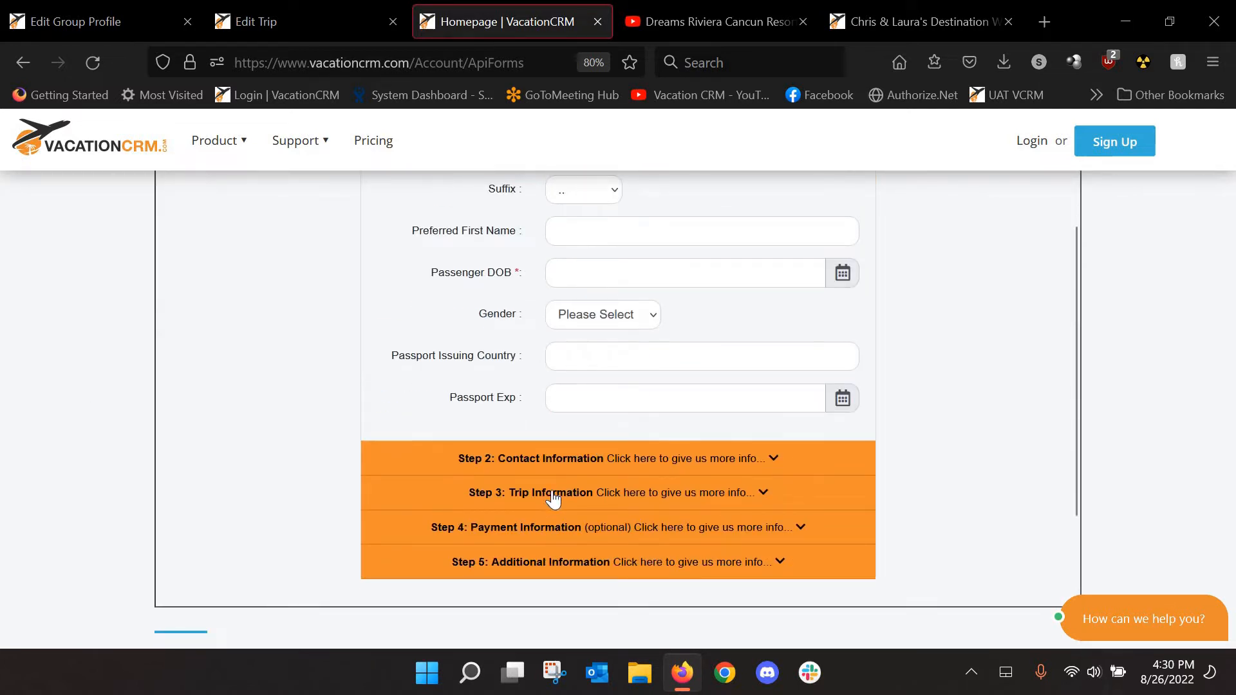
{"action": "left_click", "coordinate": [553, 494]}
{"action": "scroll", "coordinate": [343, 428], "scroll_direction": "up", "scroll_amount": 6}
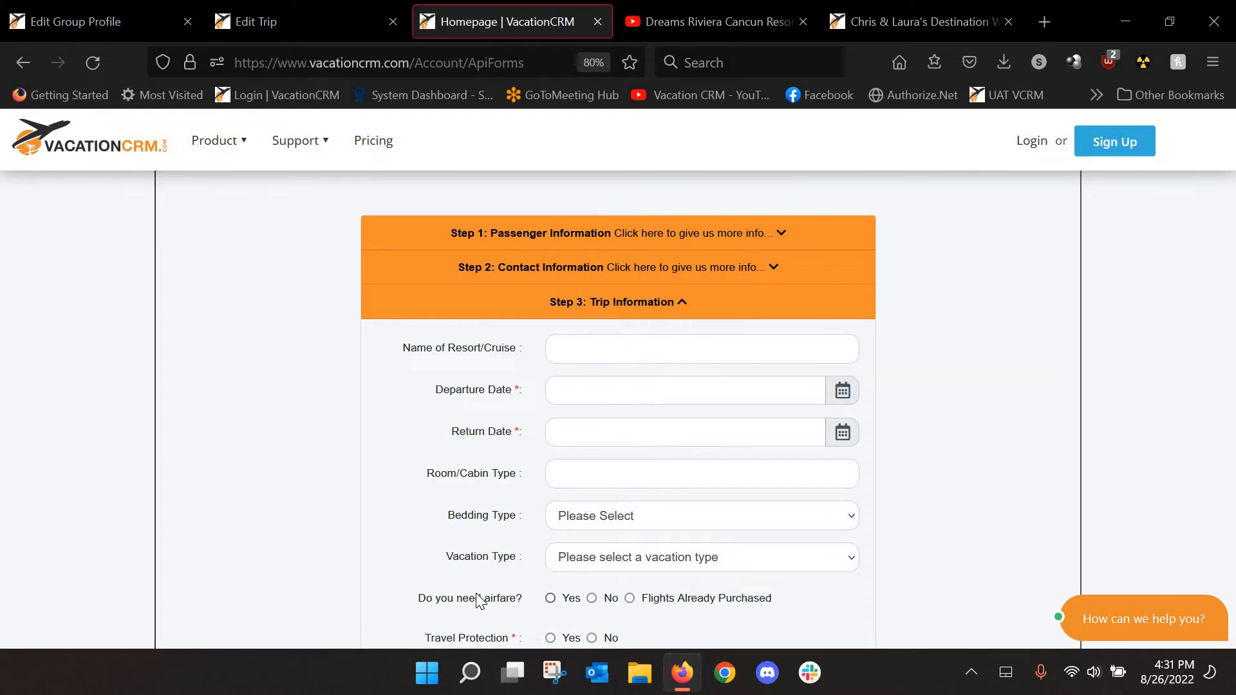
{"action": "left_click", "coordinate": [612, 484]}
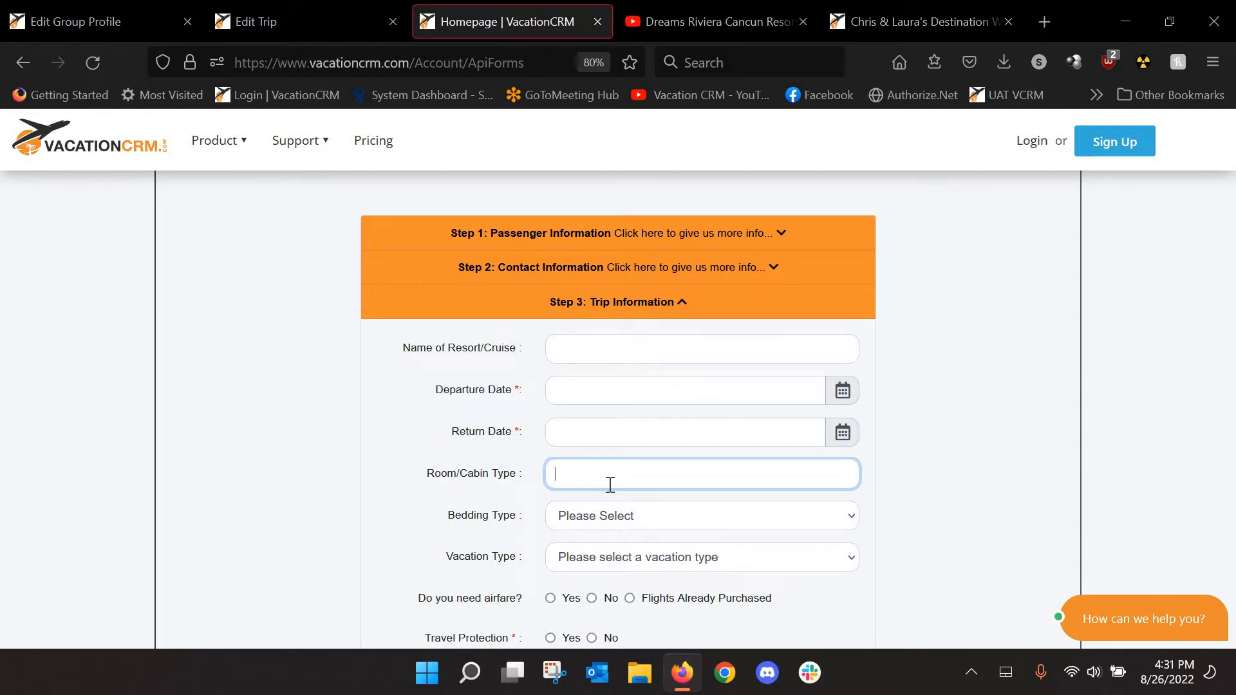
Reload the trip being edited and link it to the new wedding group
{"action": "left_click", "coordinate": [324, 21]}
{"action": "scroll", "coordinate": [728, 422], "scroll_direction": "down", "scroll_amount": 3}
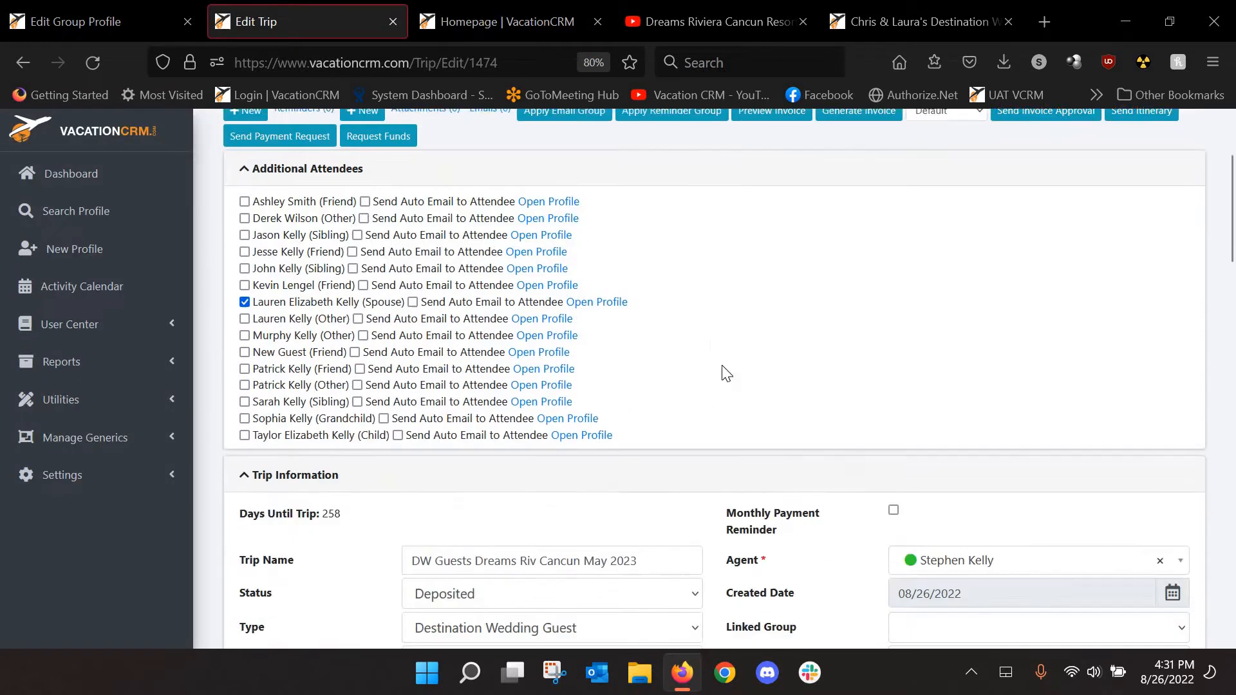
{"action": "scroll", "coordinate": [726, 376], "scroll_direction": "down", "scroll_amount": 2}
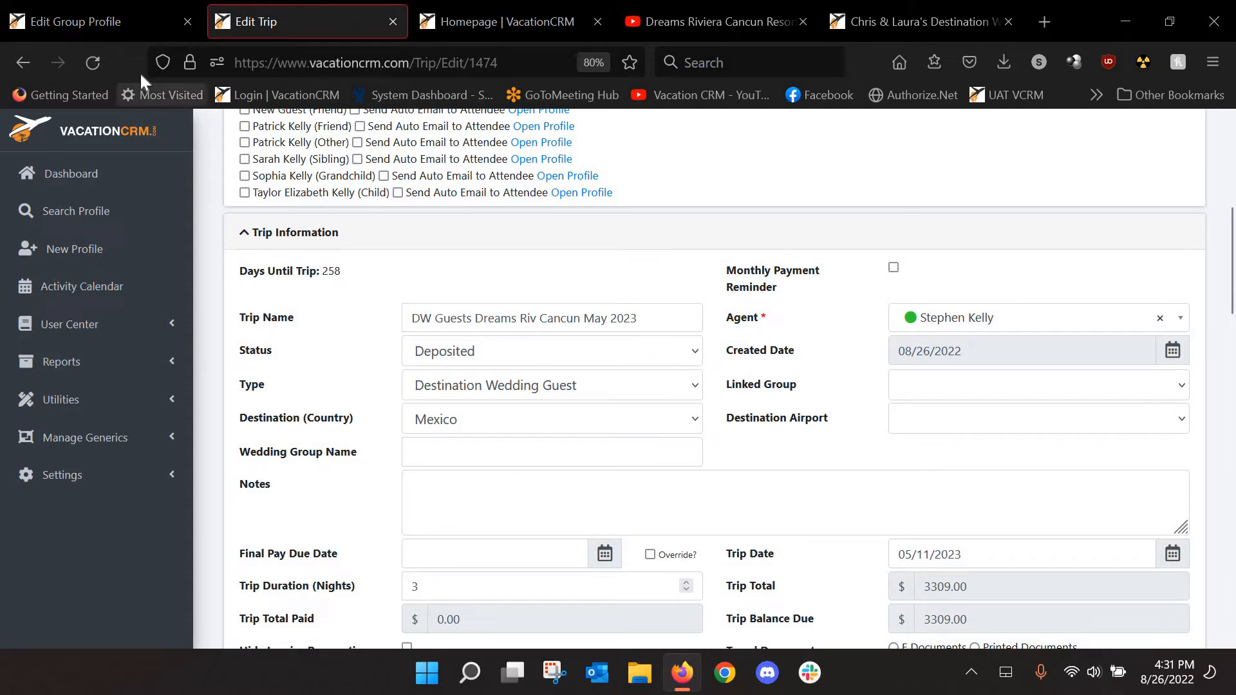
{"action": "left_click", "coordinate": [93, 63]}
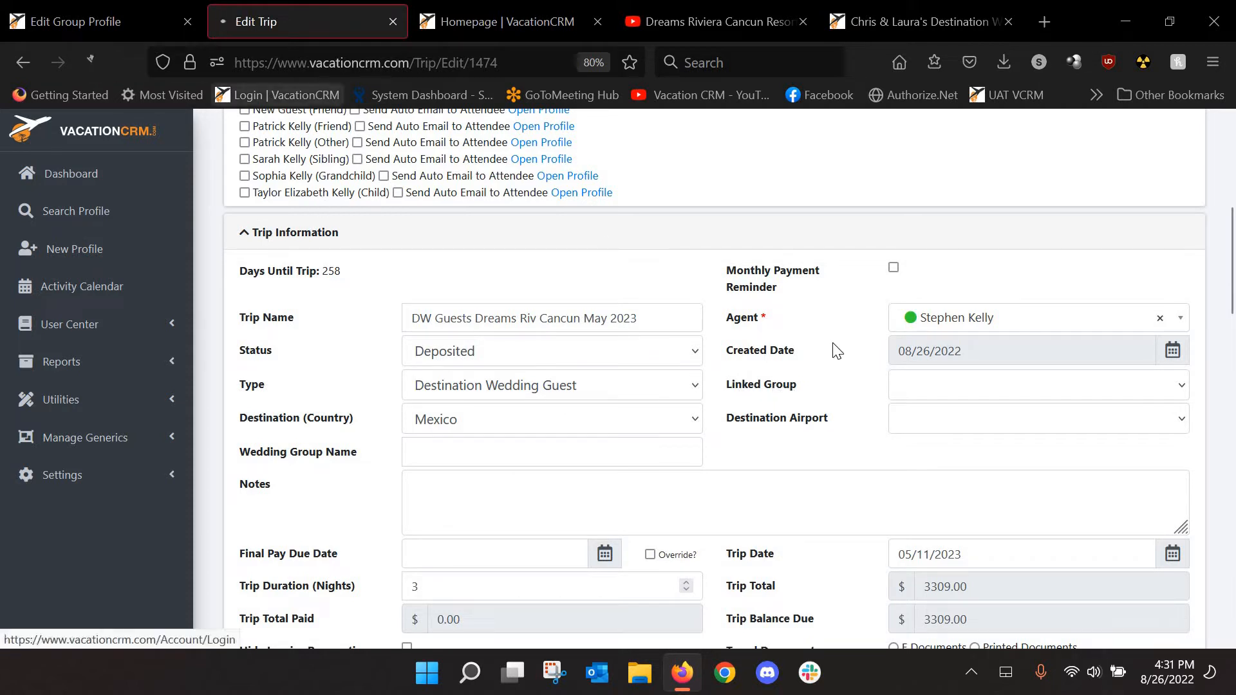
{"action": "left_click", "coordinate": [929, 390]}
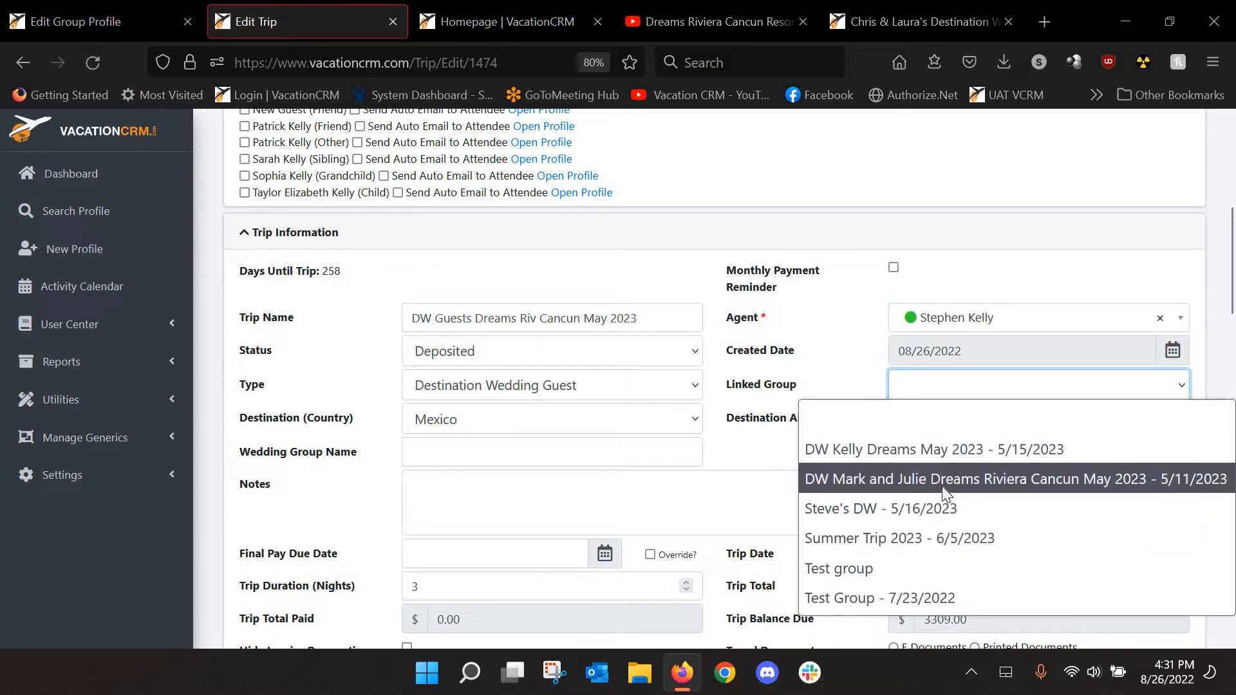
{"action": "left_click", "coordinate": [999, 479]}
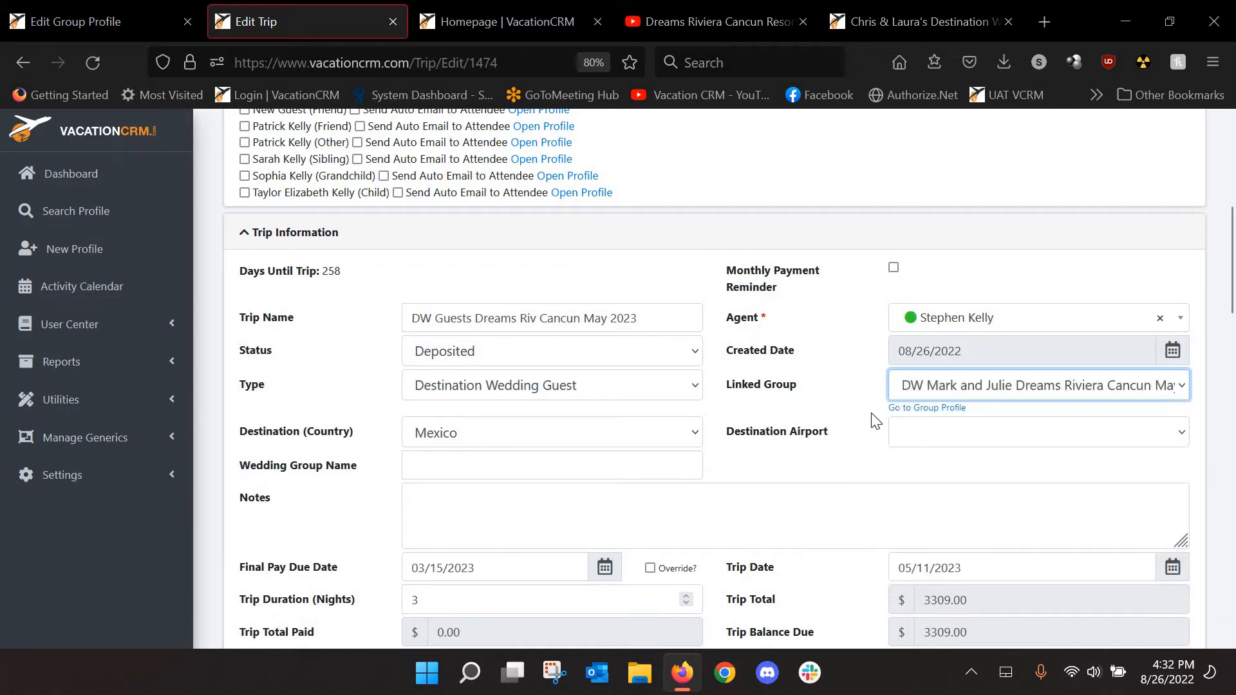
Save the trip and return to the wedding group's profile
{"action": "scroll", "coordinate": [871, 413], "scroll_direction": "up", "scroll_amount": 5}
{"action": "left_click", "coordinate": [1083, 166]}
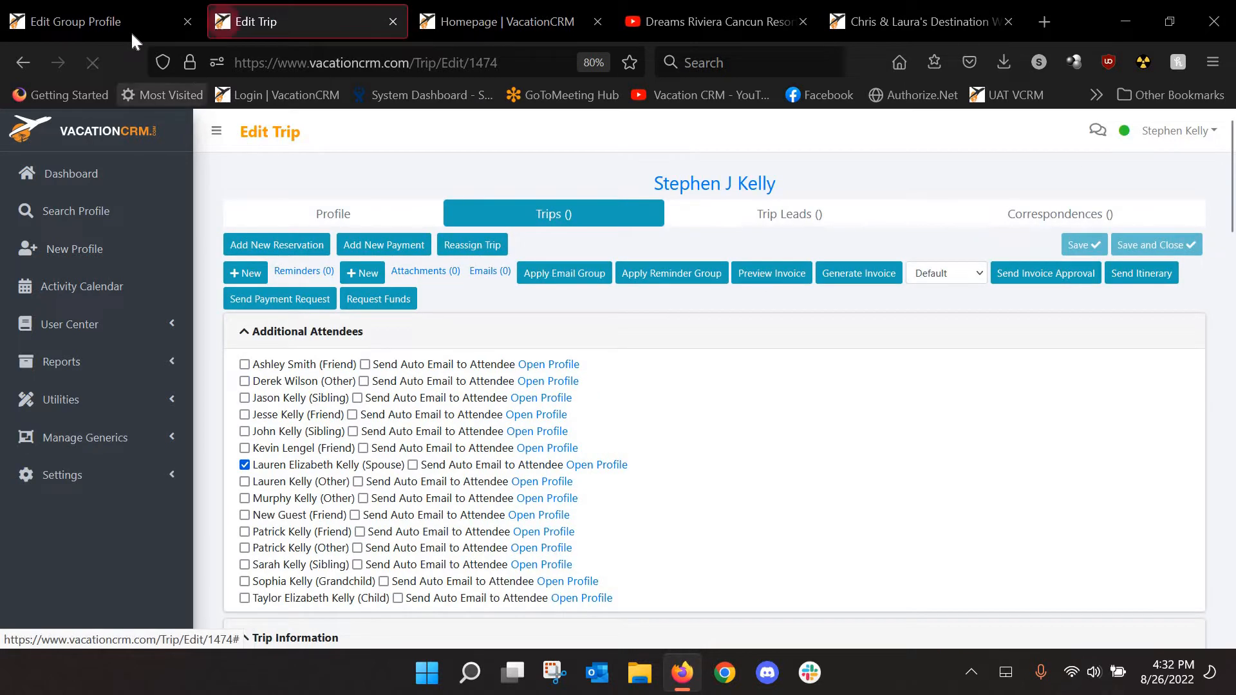
{"action": "left_click", "coordinate": [130, 32]}
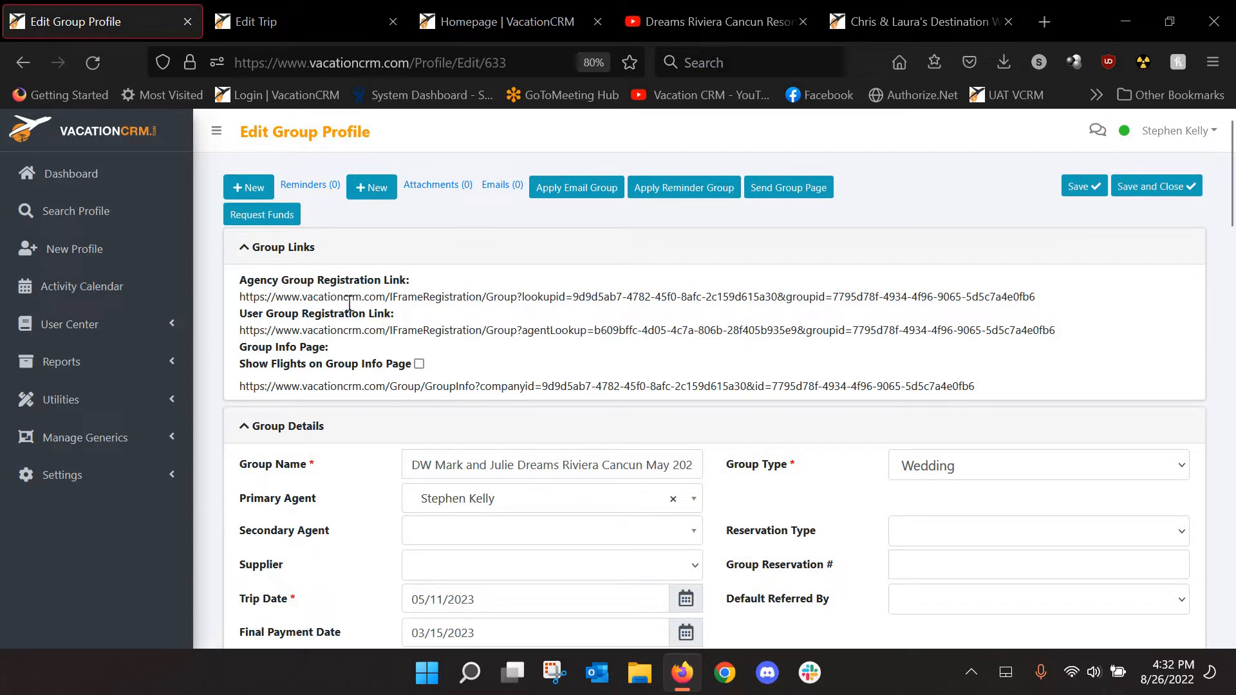
Open the Agency Group Registration Link in a new tab
{"action": "triple_click", "coordinate": [561, 299]}
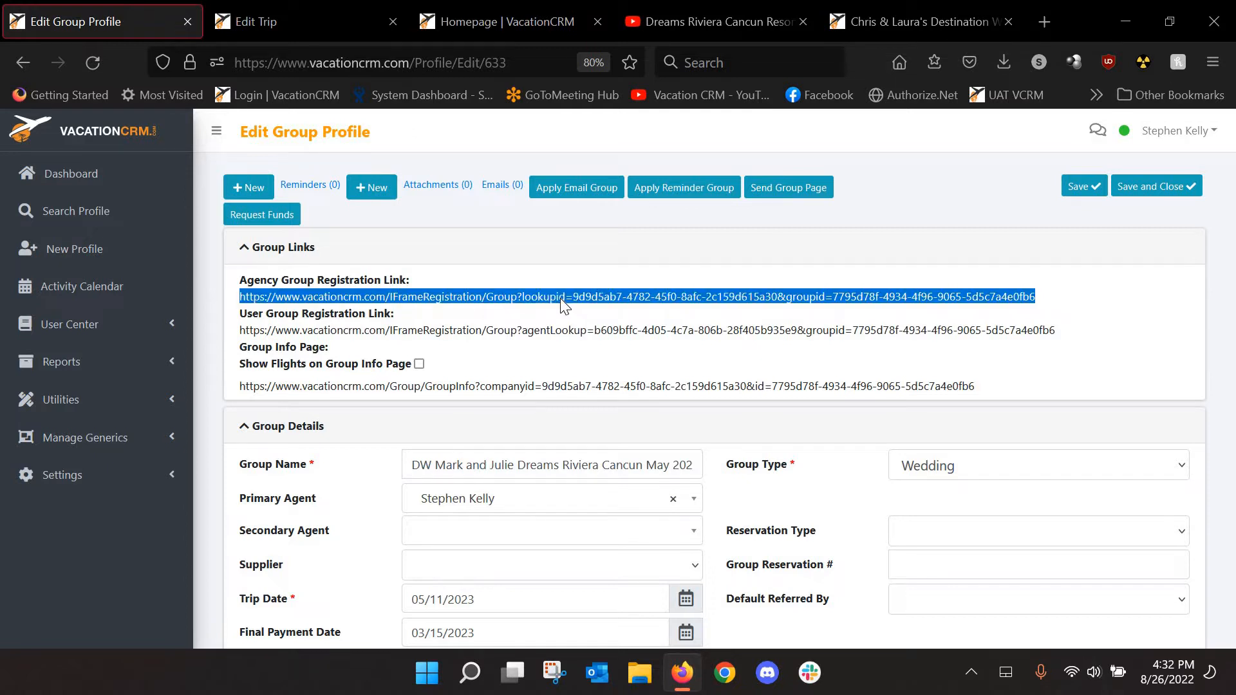
{"action": "right_click", "coordinate": [560, 299]}
{"action": "left_click", "coordinate": [617, 190]}
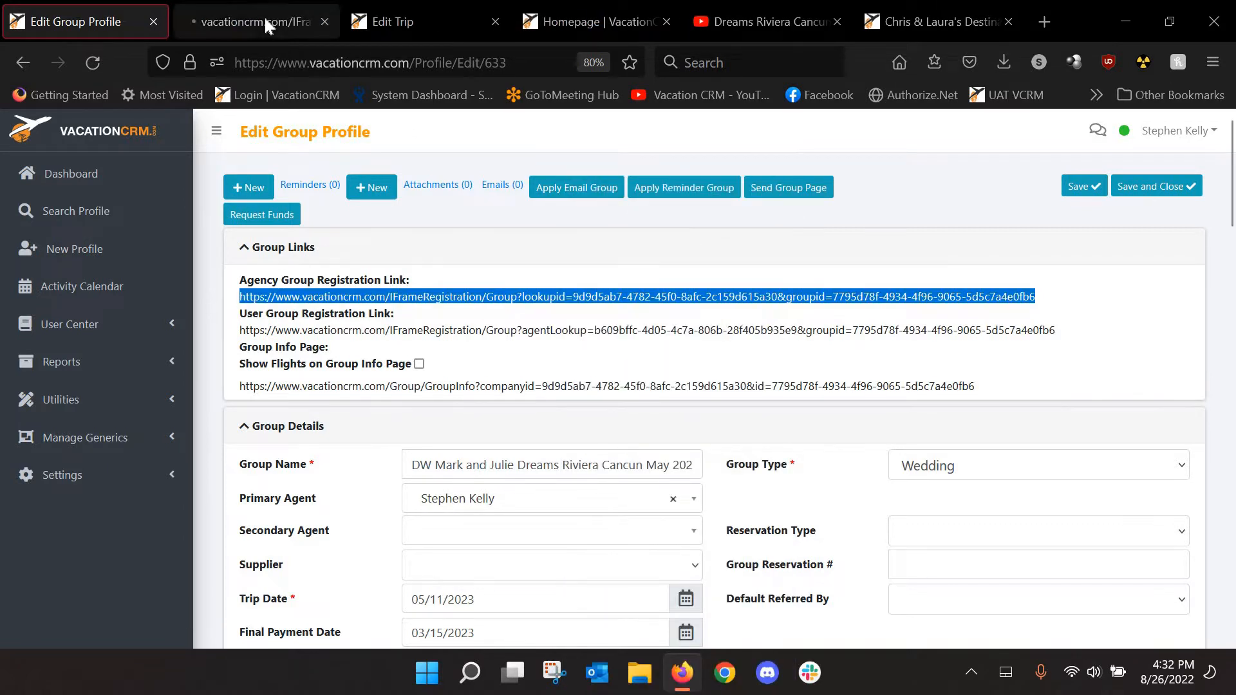
{"action": "left_click", "coordinate": [265, 19]}
{"action": "scroll", "coordinate": [608, 265], "scroll_direction": "down", "scroll_amount": 4}
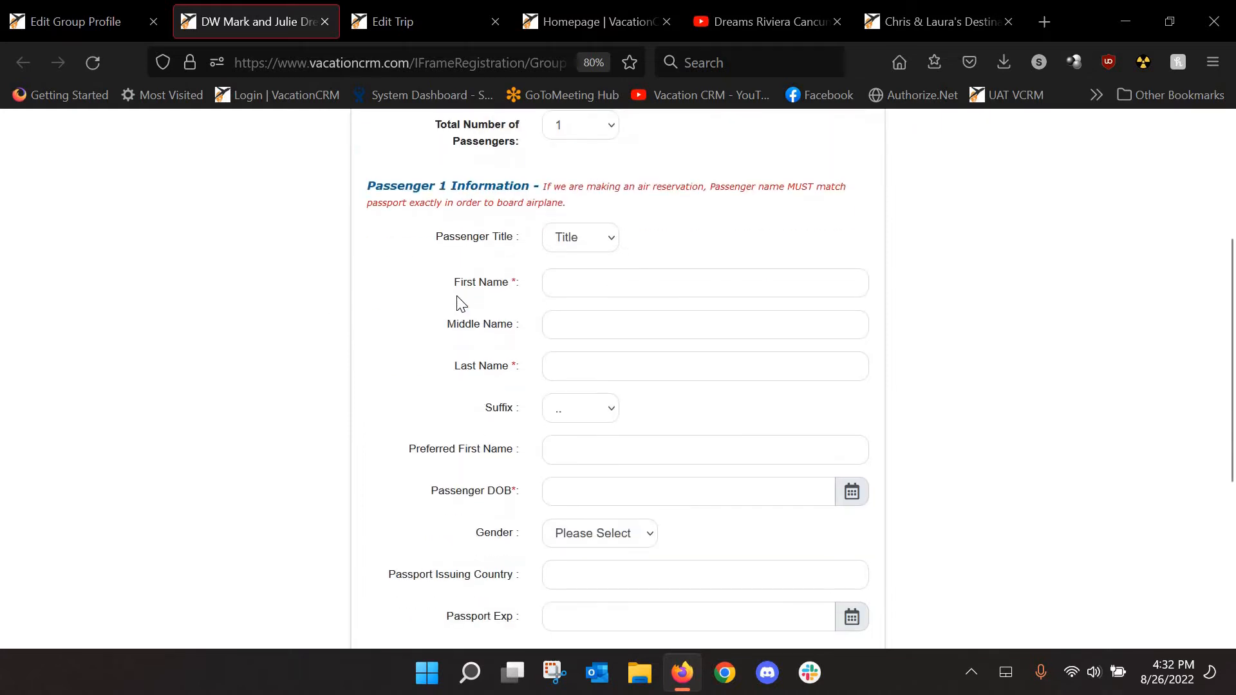
{"action": "scroll", "coordinate": [461, 304], "scroll_direction": "down", "scroll_amount": 3}
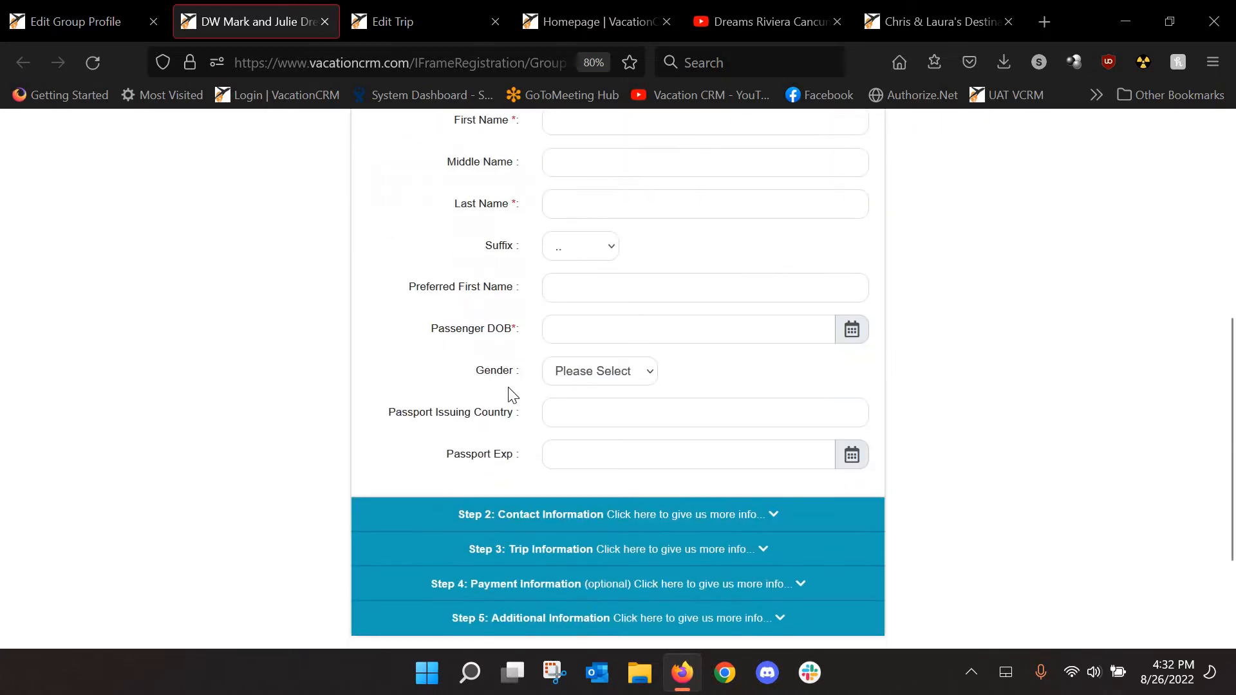
Expand Step 3 on the form and confirm Room/Cabin Type offers no choices
{"action": "left_click", "coordinate": [543, 552]}
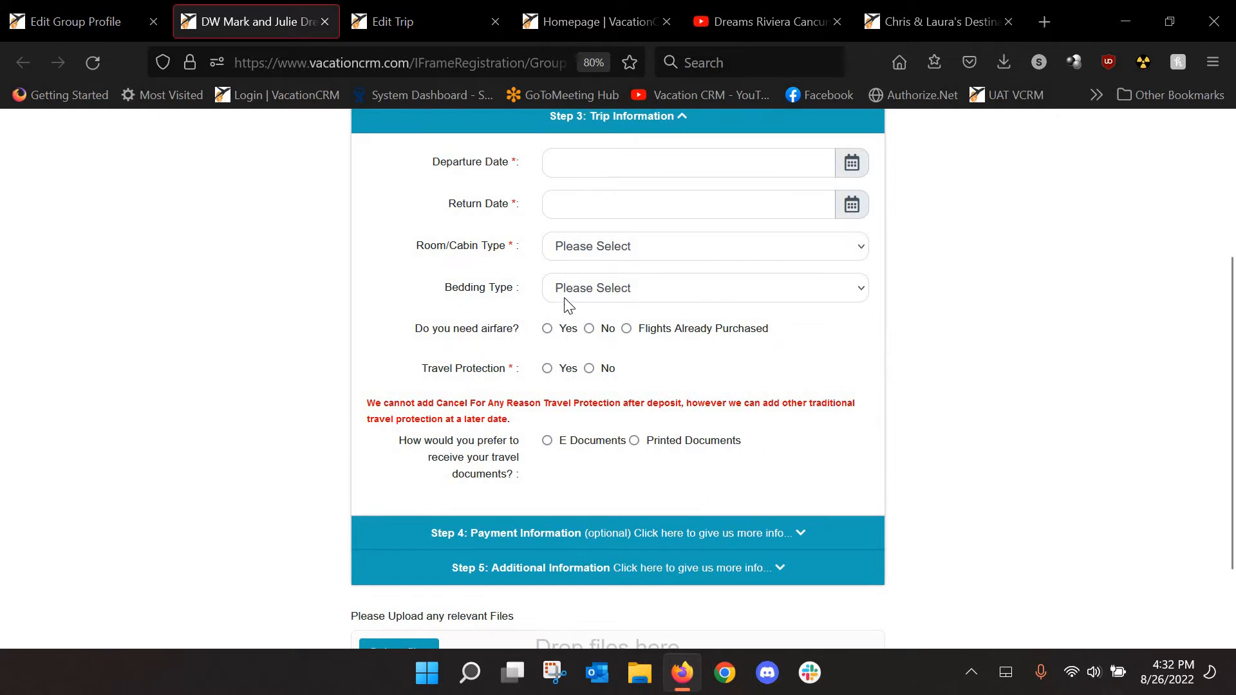
{"action": "left_click", "coordinate": [634, 254]}
{"action": "left_click", "coordinate": [658, 242]}
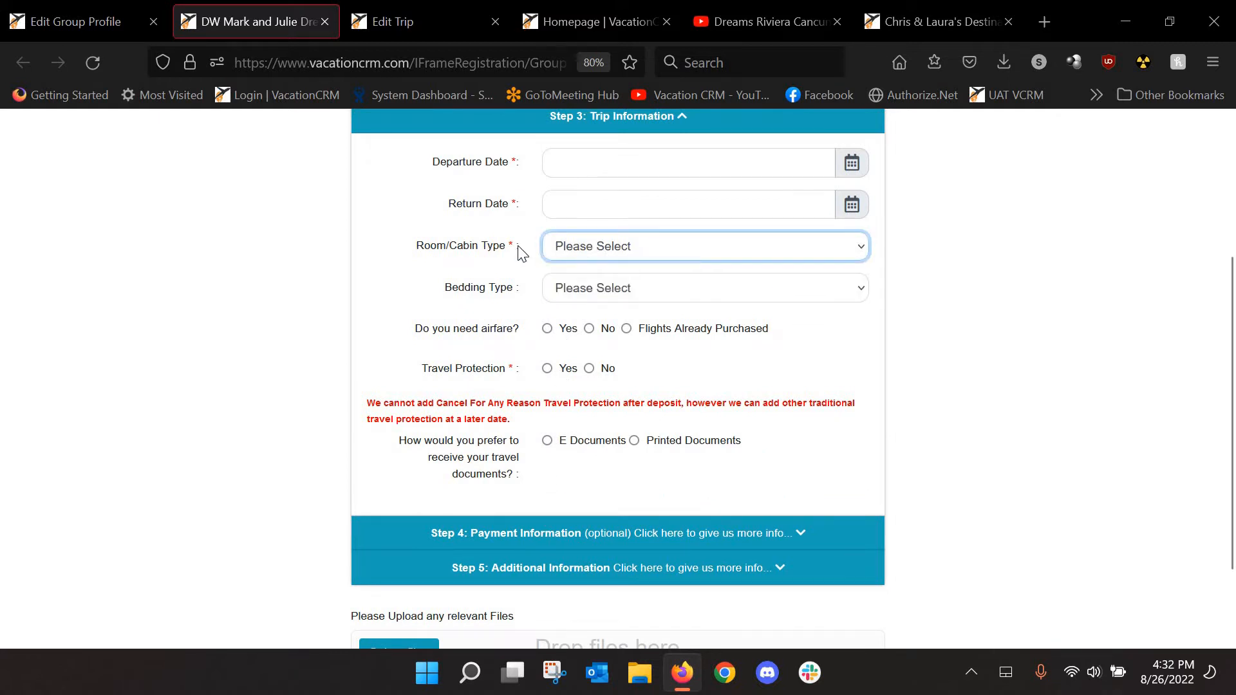
{"action": "double_click", "coordinate": [535, 242]}
{"action": "left_click", "coordinate": [635, 250]}
{"action": "left_click", "coordinate": [632, 279]}
{"action": "left_click", "coordinate": [635, 250]}
{"action": "left_click", "coordinate": [623, 249]}
{"action": "left_click", "coordinate": [623, 250]}
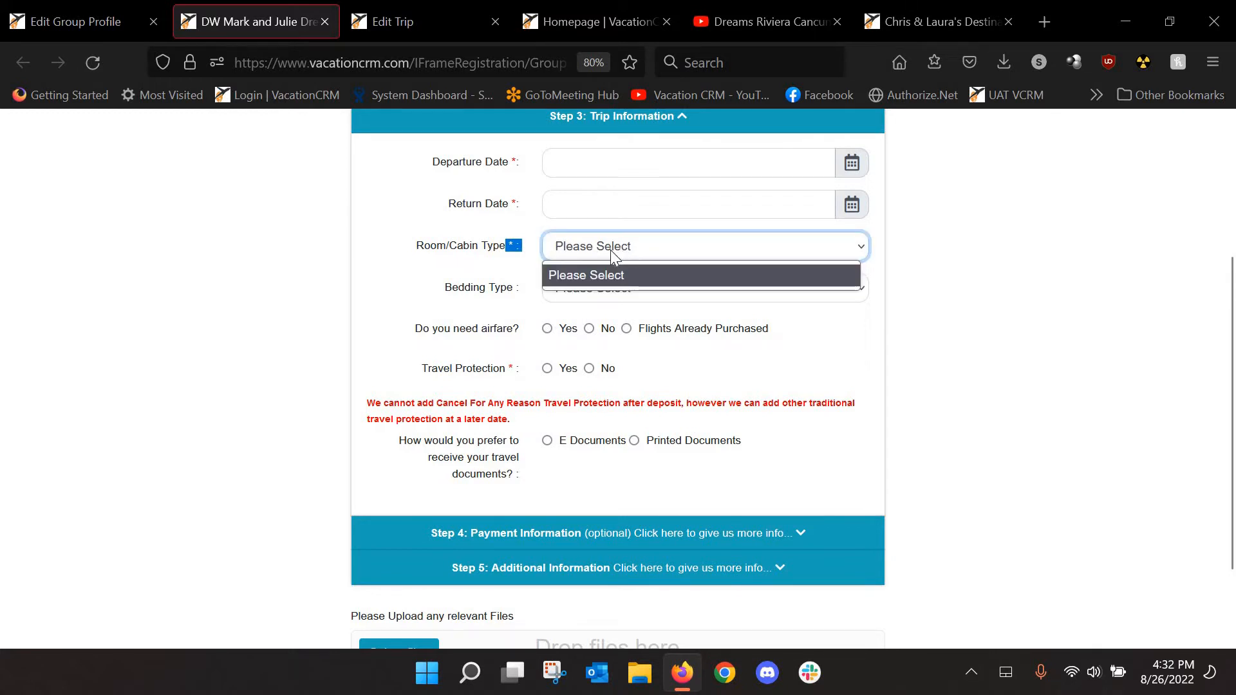
{"action": "left_click", "coordinate": [610, 251]}
{"action": "left_click", "coordinate": [512, 257]}
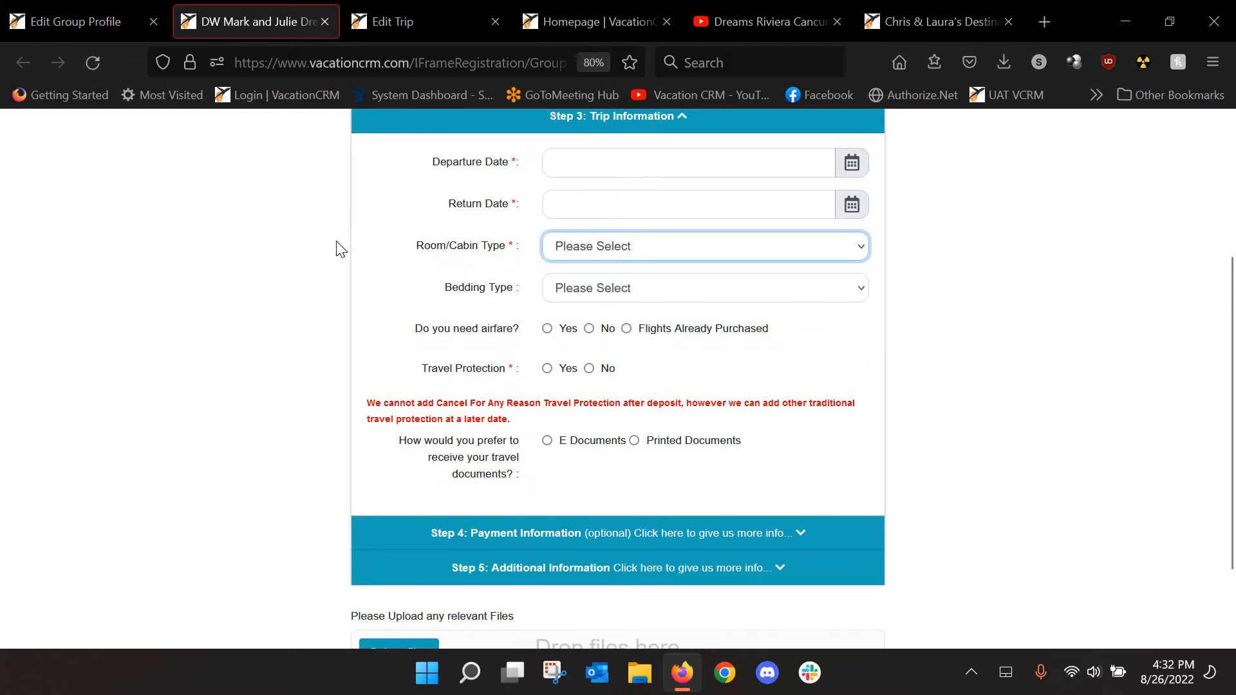
Return to the group profile and scroll to its empty Group Rooms section
{"action": "left_click", "coordinate": [118, 22]}
{"action": "scroll", "coordinate": [389, 386], "scroll_direction": "down", "scroll_amount": 7}
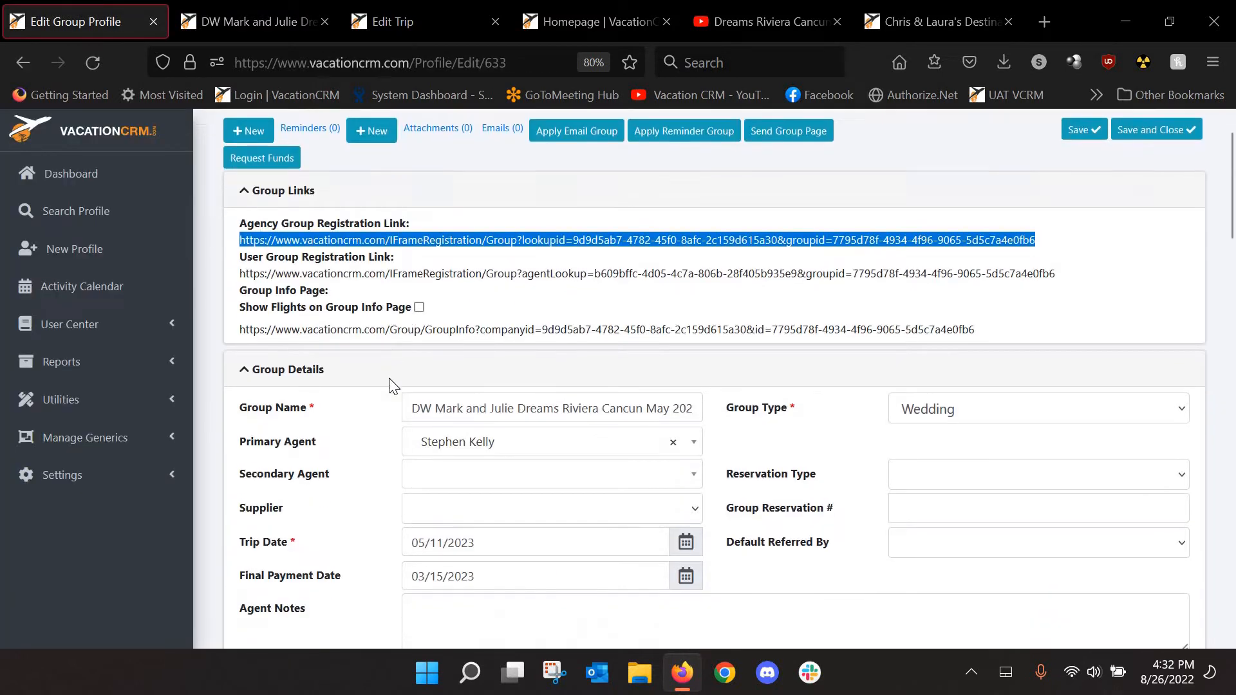
{"action": "scroll", "coordinate": [373, 390], "scroll_direction": "down", "scroll_amount": 1}
{"action": "scroll", "coordinate": [354, 390], "scroll_direction": "down", "scroll_amount": 3}
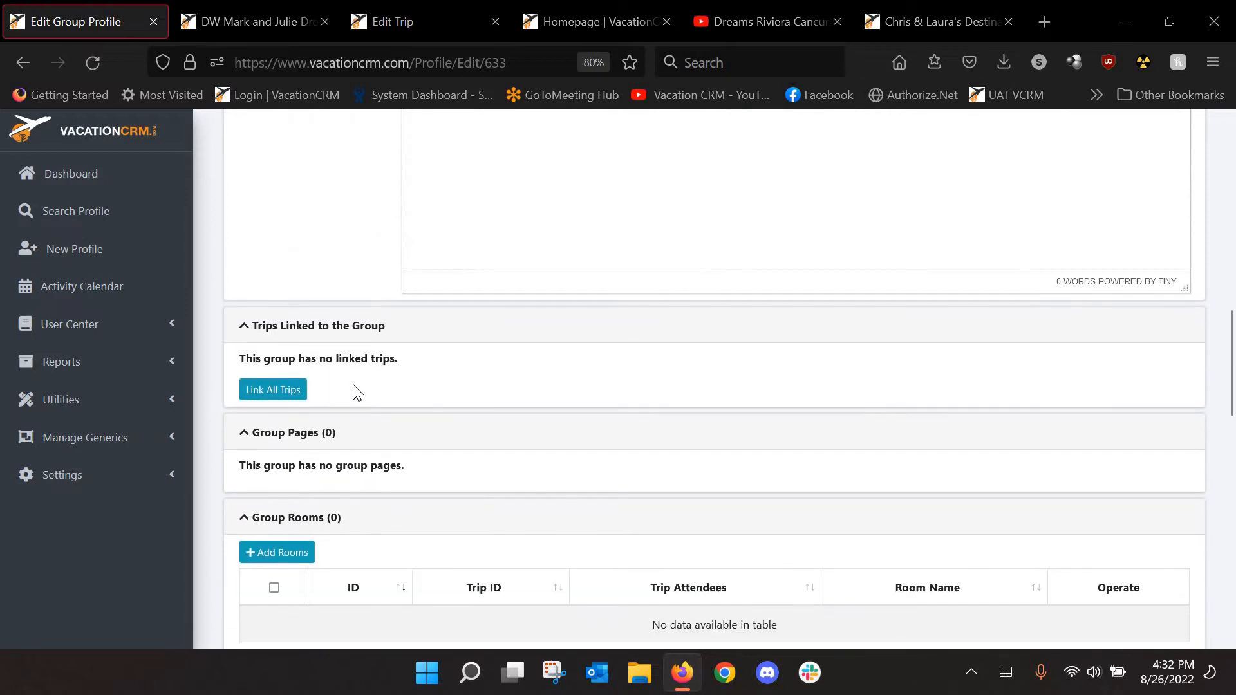
{"action": "scroll", "coordinate": [353, 386], "scroll_direction": "down", "scroll_amount": 3}
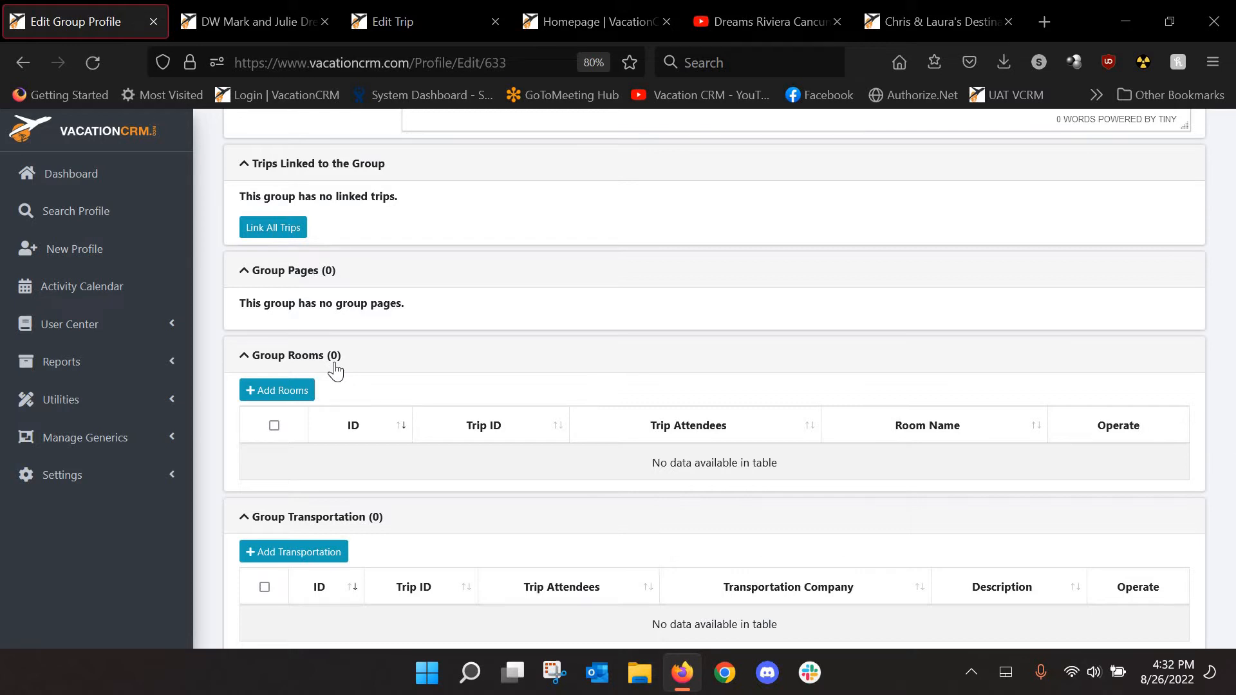
Enter 10 rooms named Premium Deluxe Garden View with Hide Inventory on Registration Form ticked
{"action": "left_click", "coordinate": [290, 392]}
{"action": "left_click", "coordinate": [361, 384]}
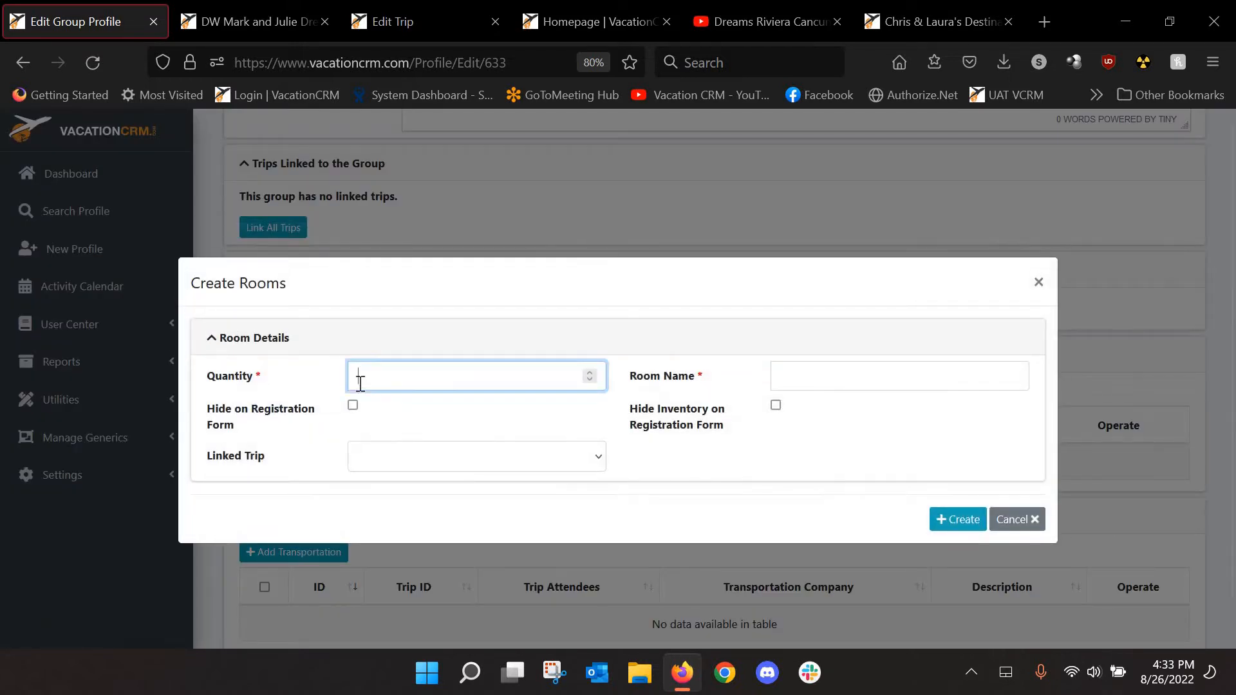
{"action": "type", "text": "10"}
{"action": "key", "text": "Tab"}
{"action": "type", "text": "Premi"}
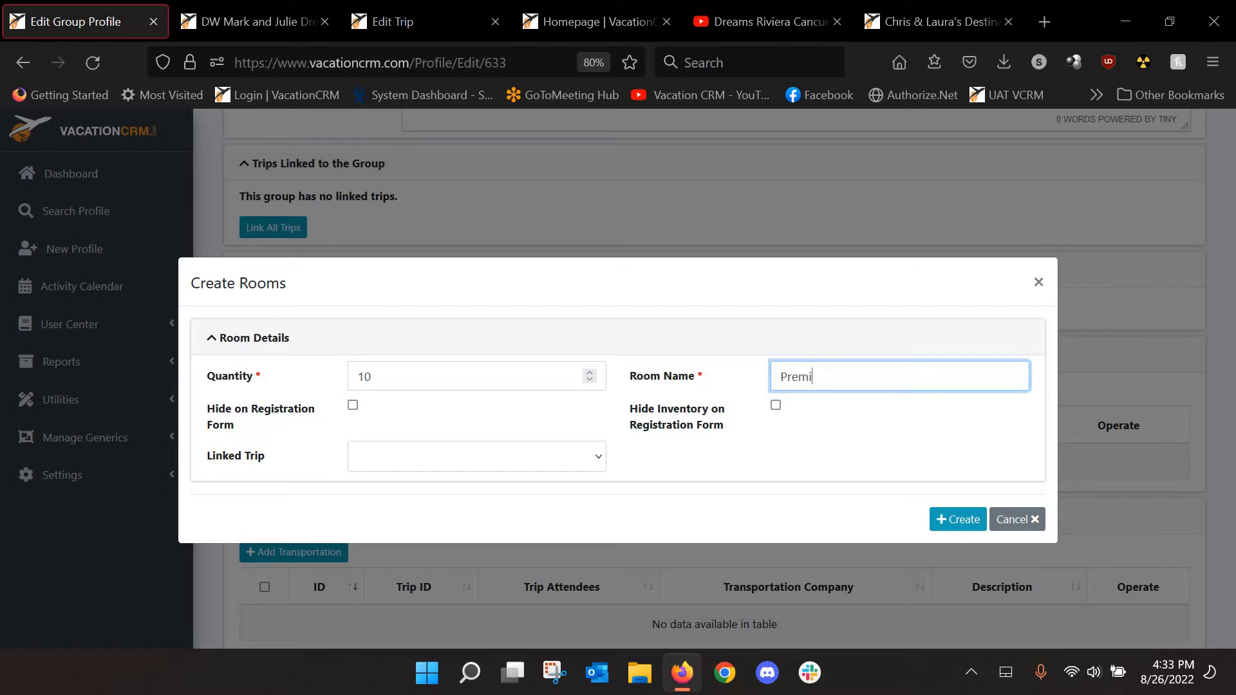
{"action": "type", "text": "um Deluxe Garden View"}
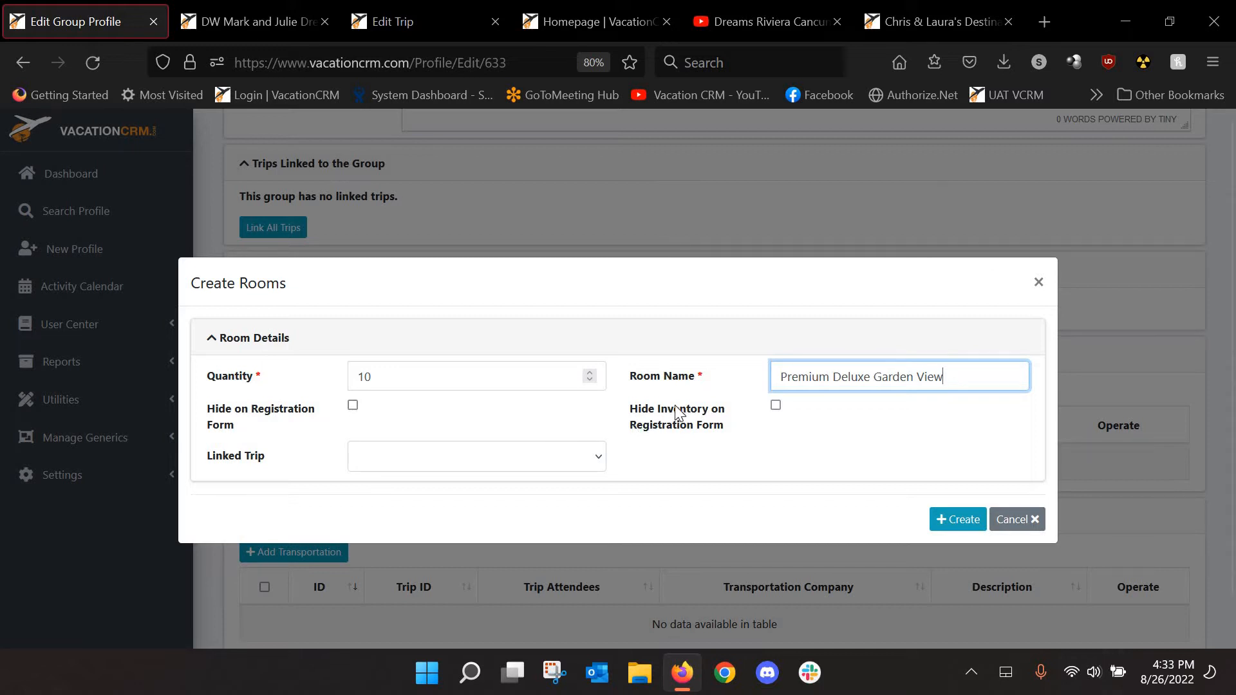
{"action": "left_click", "coordinate": [776, 405]}
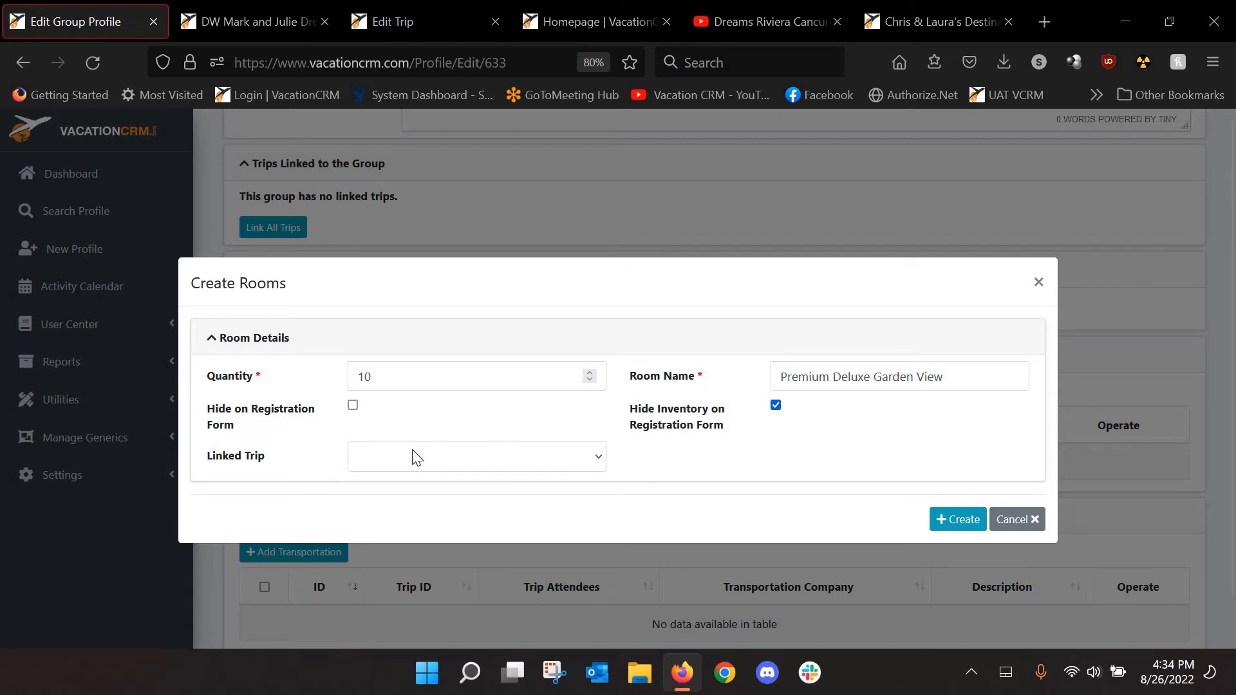
Leave the linked trip empty, keep quantity 10, and create the rooms
{"action": "left_click", "coordinate": [444, 458]}
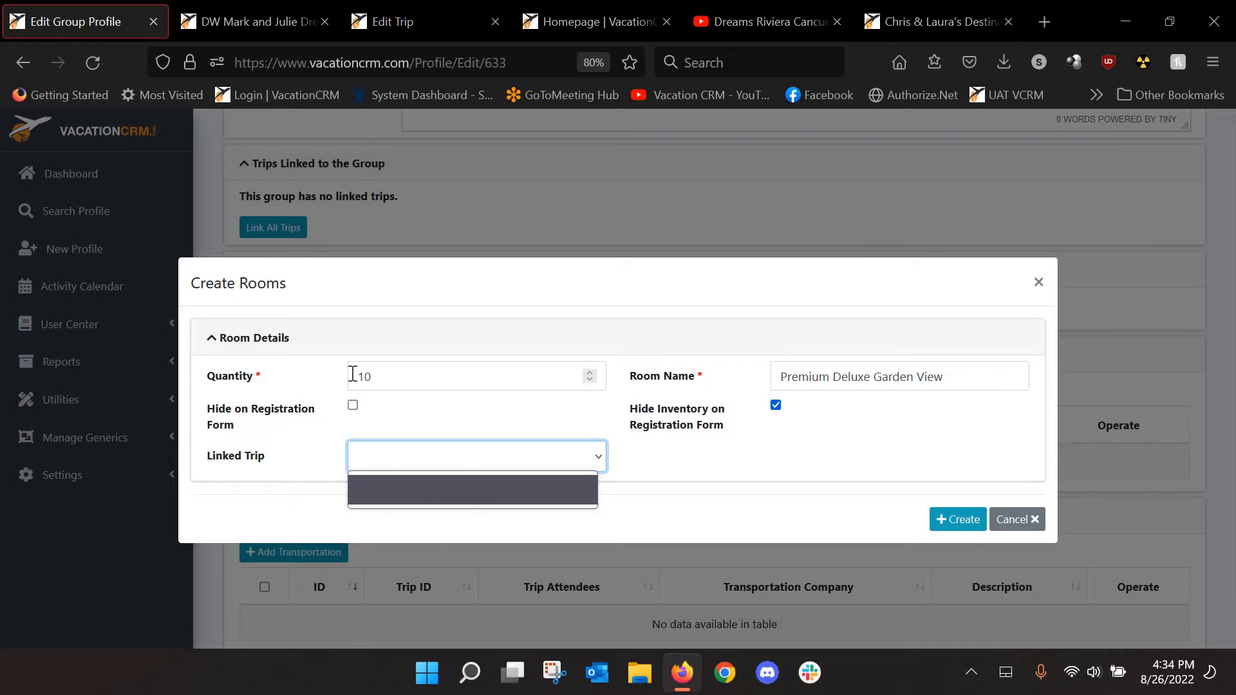
{"action": "left_click", "coordinate": [317, 449]}
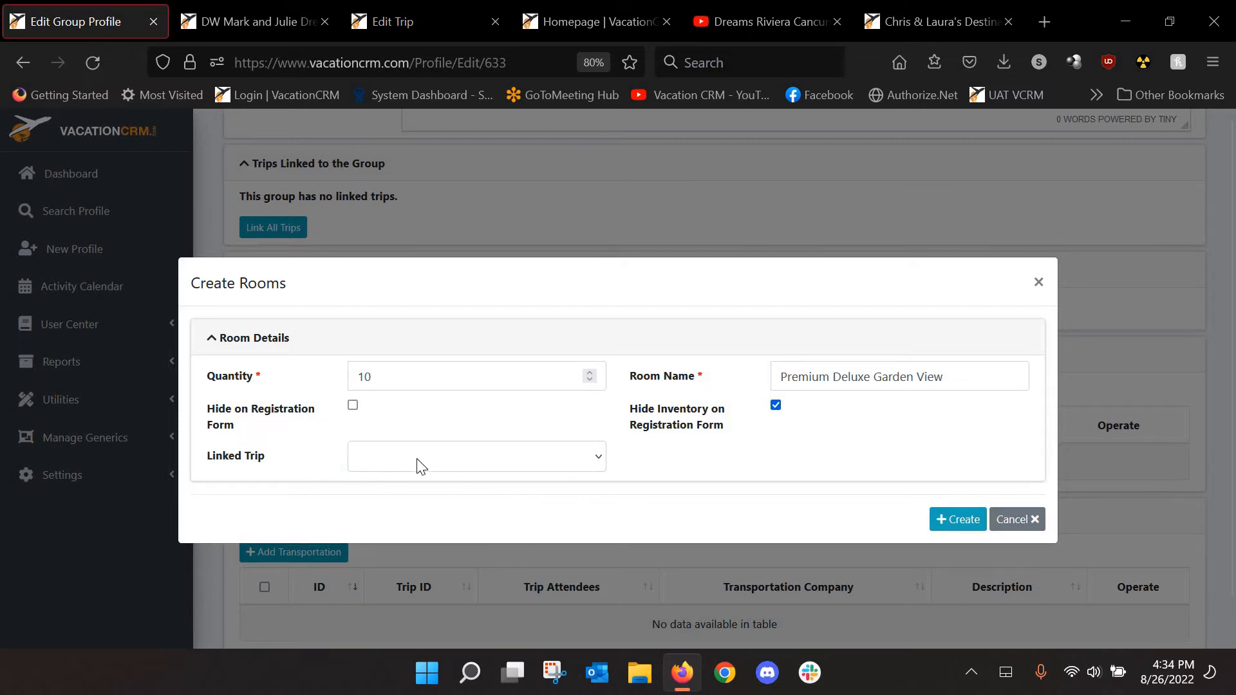
{"action": "left_click", "coordinate": [358, 376]}
{"action": "left_click_drag", "start_coordinate": [397, 378], "coordinate": [310, 424]}
{"action": "left_click", "coordinate": [895, 504]}
{"action": "left_click", "coordinate": [962, 525]}
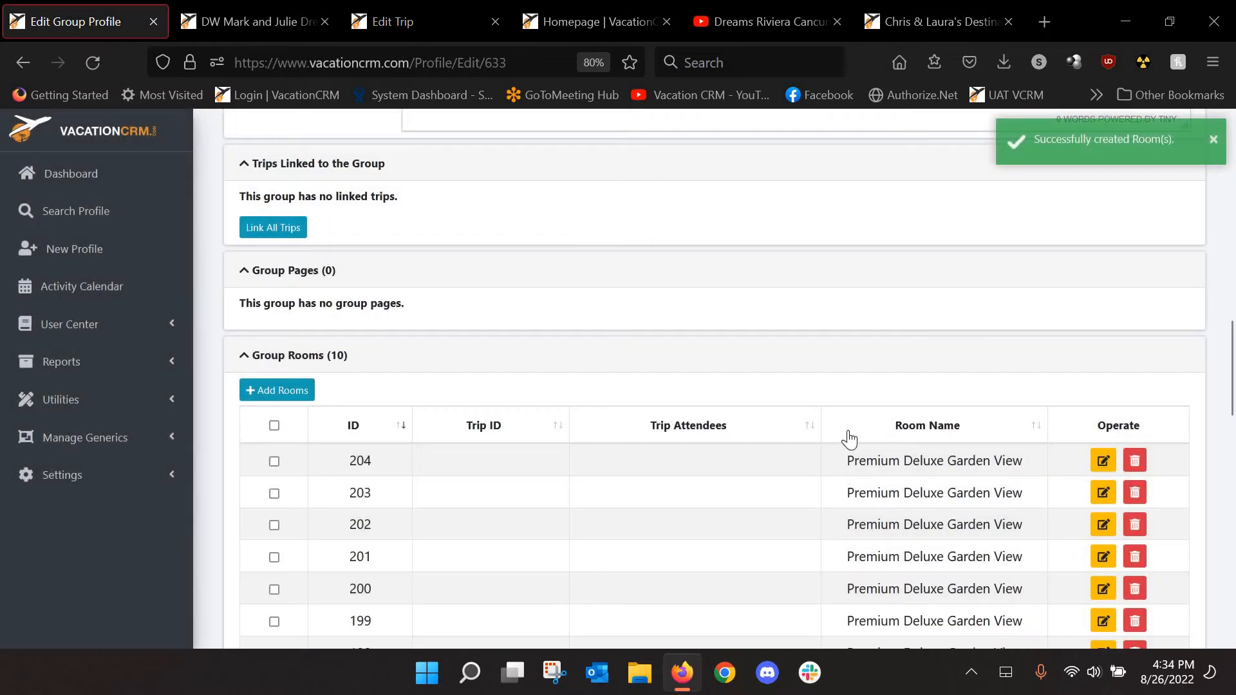
Create the 10 Preferred Club Oceanview rooms, bringing Group Rooms to 30
{"action": "scroll", "coordinate": [848, 439], "scroll_direction": "down", "scroll_amount": 4}
{"action": "scroll", "coordinate": [322, 207], "scroll_direction": "up", "scroll_amount": 1}
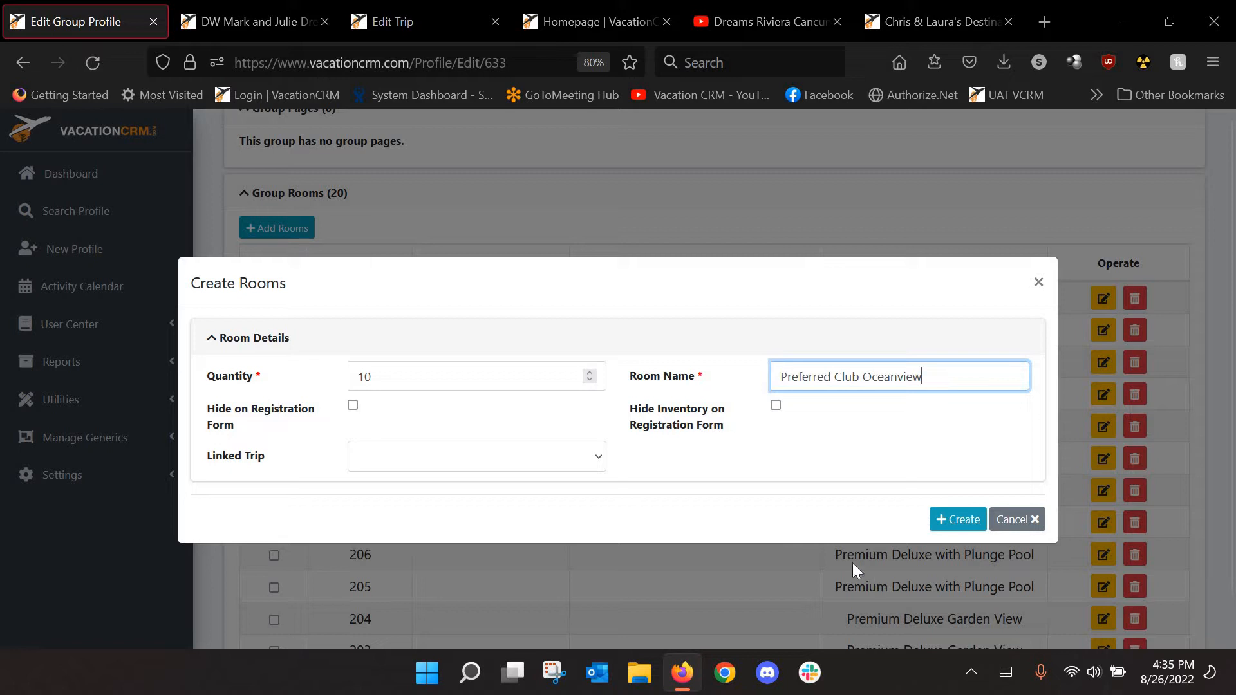
{"action": "left_click", "coordinate": [946, 522]}
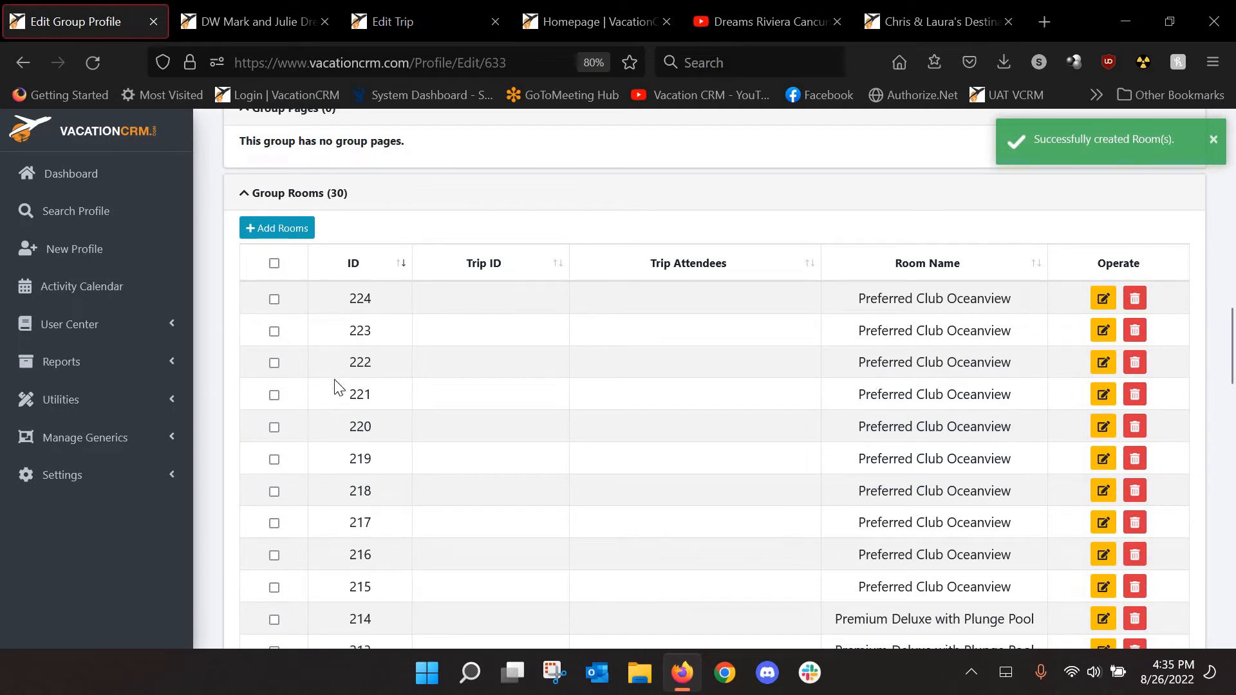
{"action": "scroll", "coordinate": [335, 387], "scroll_direction": "down", "scroll_amount": 6}
{"action": "scroll", "coordinate": [356, 455], "scroll_direction": "down", "scroll_amount": 4}
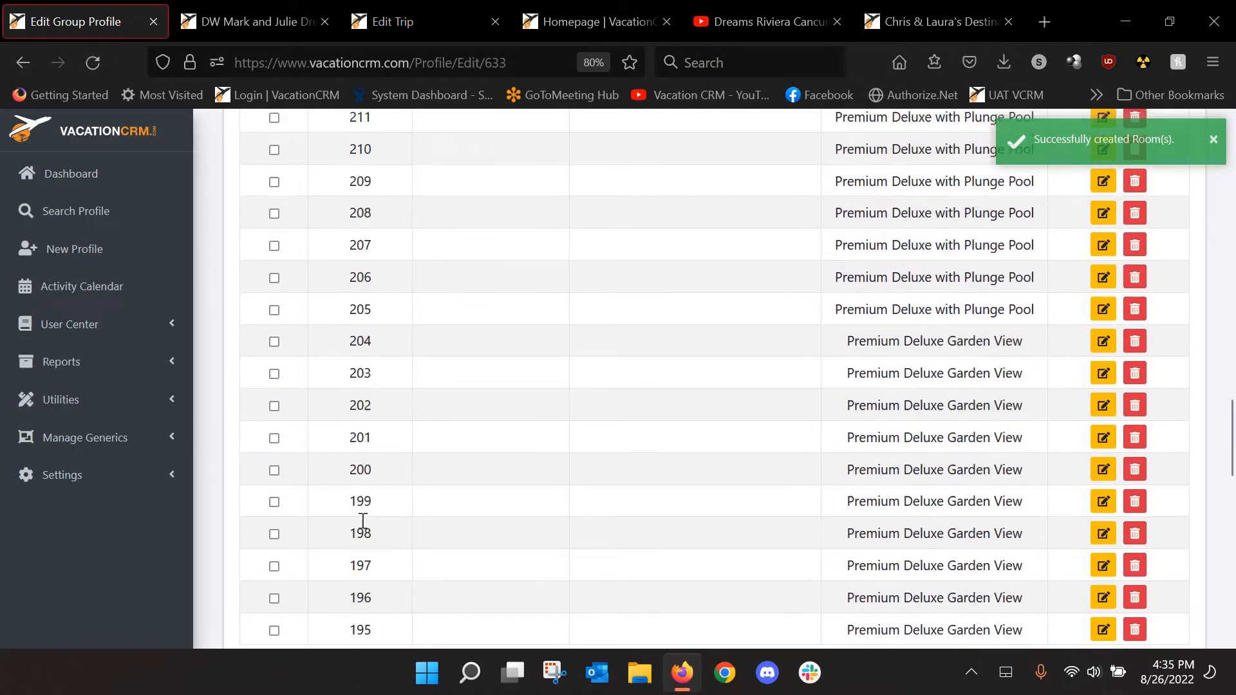
{"action": "scroll", "coordinate": [358, 570], "scroll_direction": "up", "scroll_amount": 10}
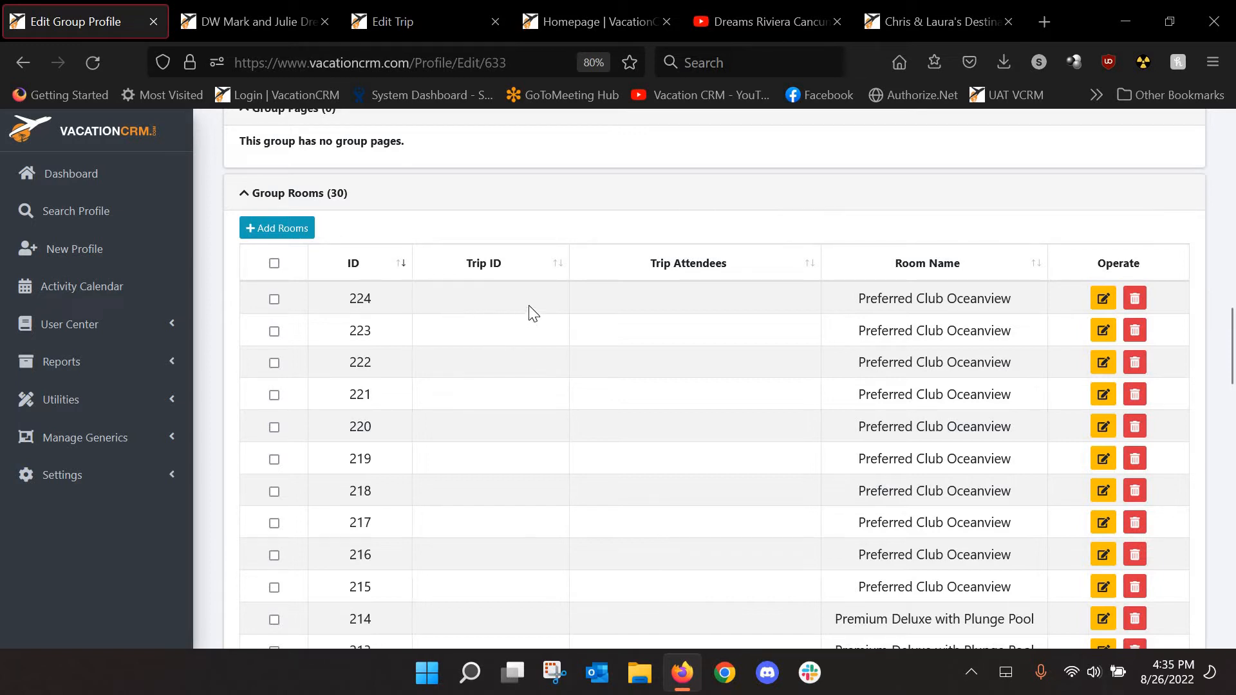
{"action": "scroll", "coordinate": [671, 300], "scroll_direction": "down", "scroll_amount": 5}
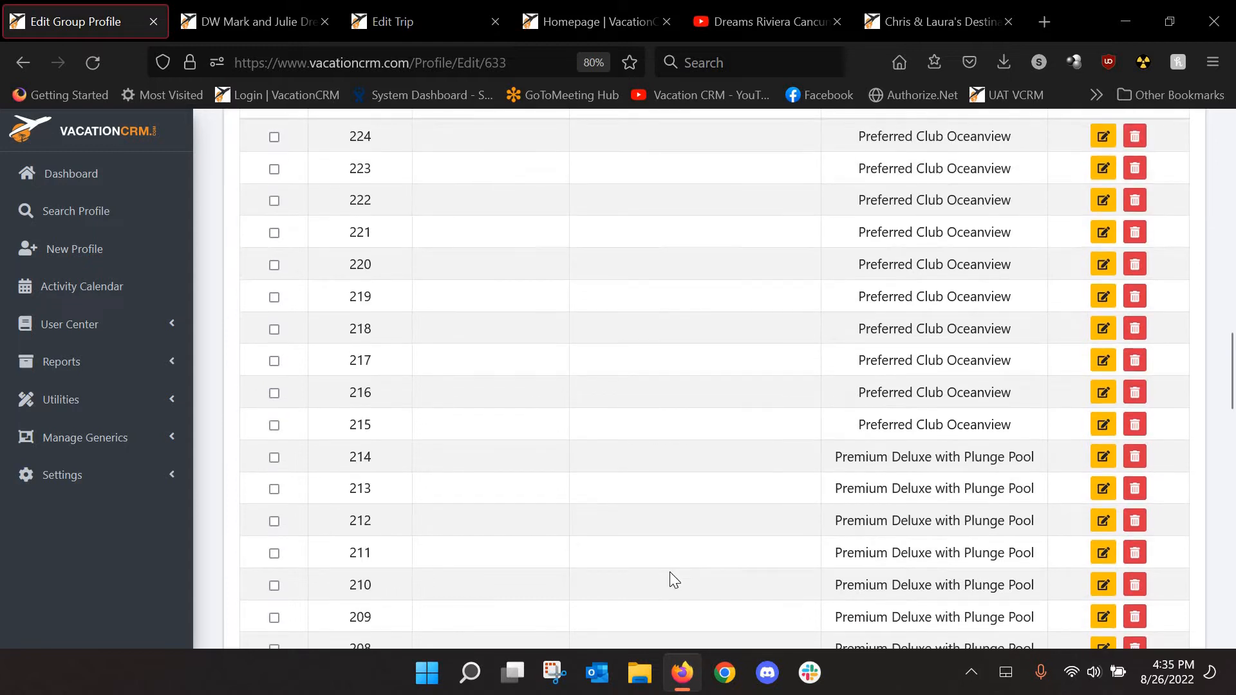
{"action": "scroll", "coordinate": [516, 377], "scroll_direction": "up", "scroll_amount": 5}
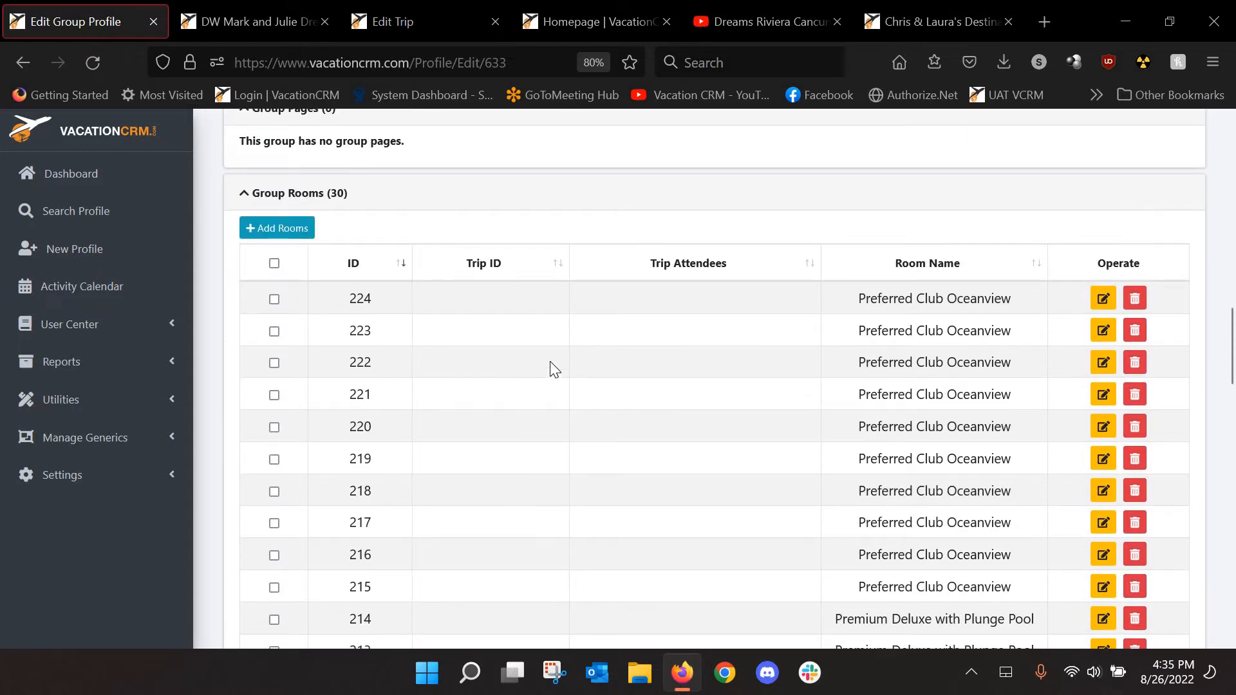
{"action": "scroll", "coordinate": [555, 335], "scroll_direction": "down", "scroll_amount": 20}
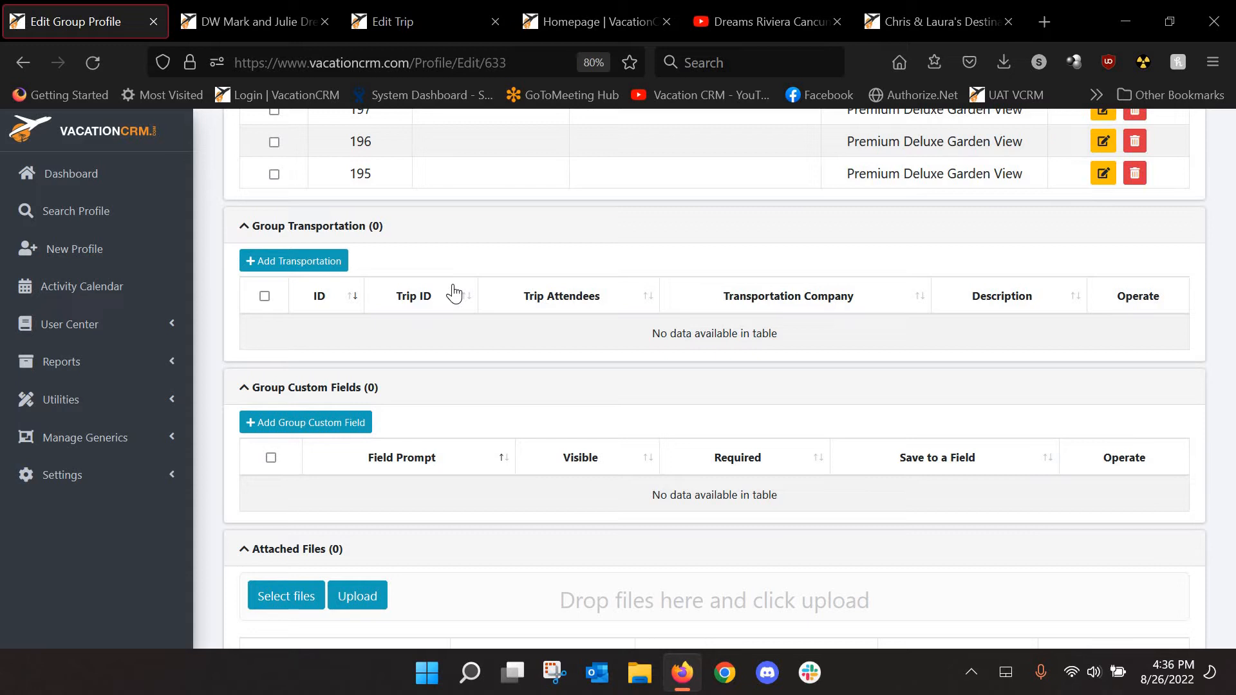
Create an Amstar transportation entry described as 'Shared Transportation'
{"action": "left_click", "coordinate": [303, 263]}
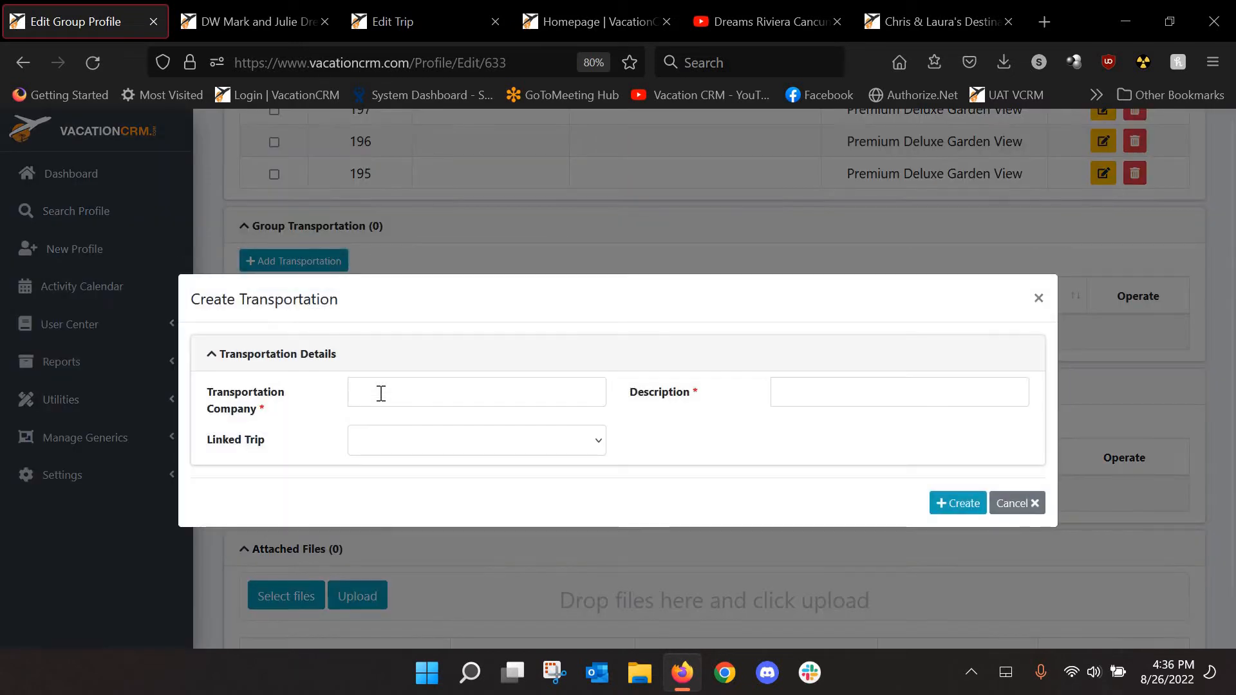
{"action": "left_click", "coordinate": [381, 393]}
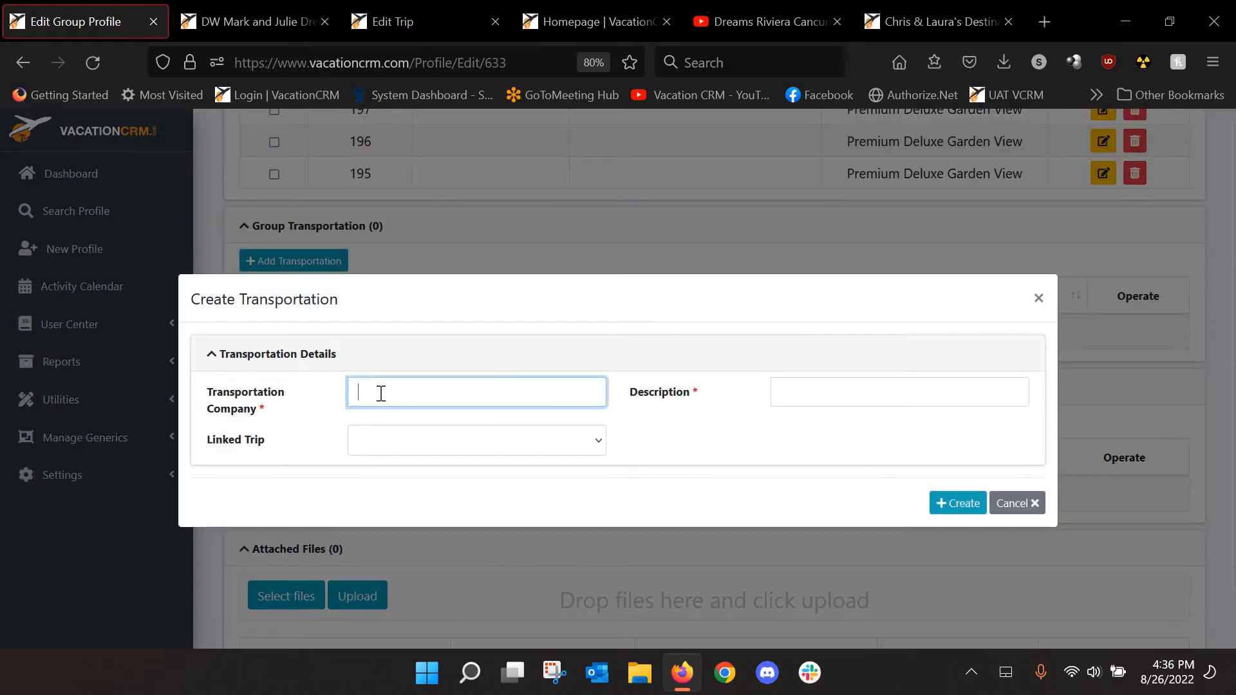
{"action": "type", "text": "Amstar"}
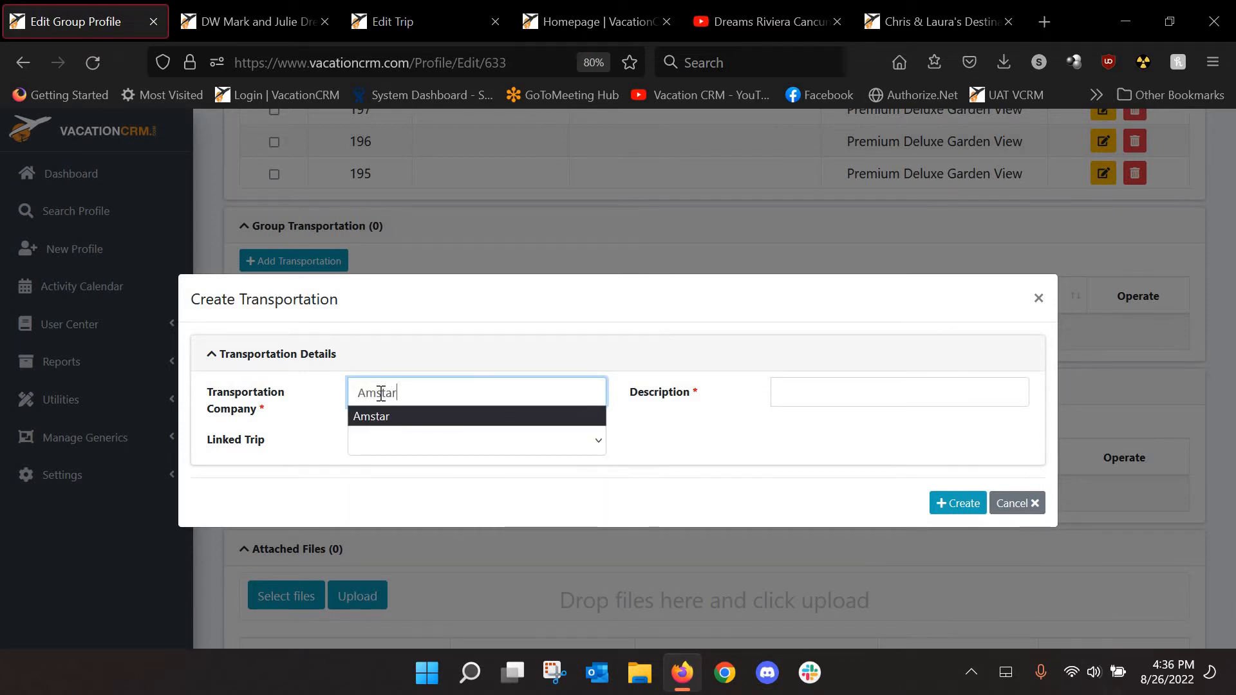
{"action": "key", "text": "Tab"}
{"action": "type", "text": "Sha"}
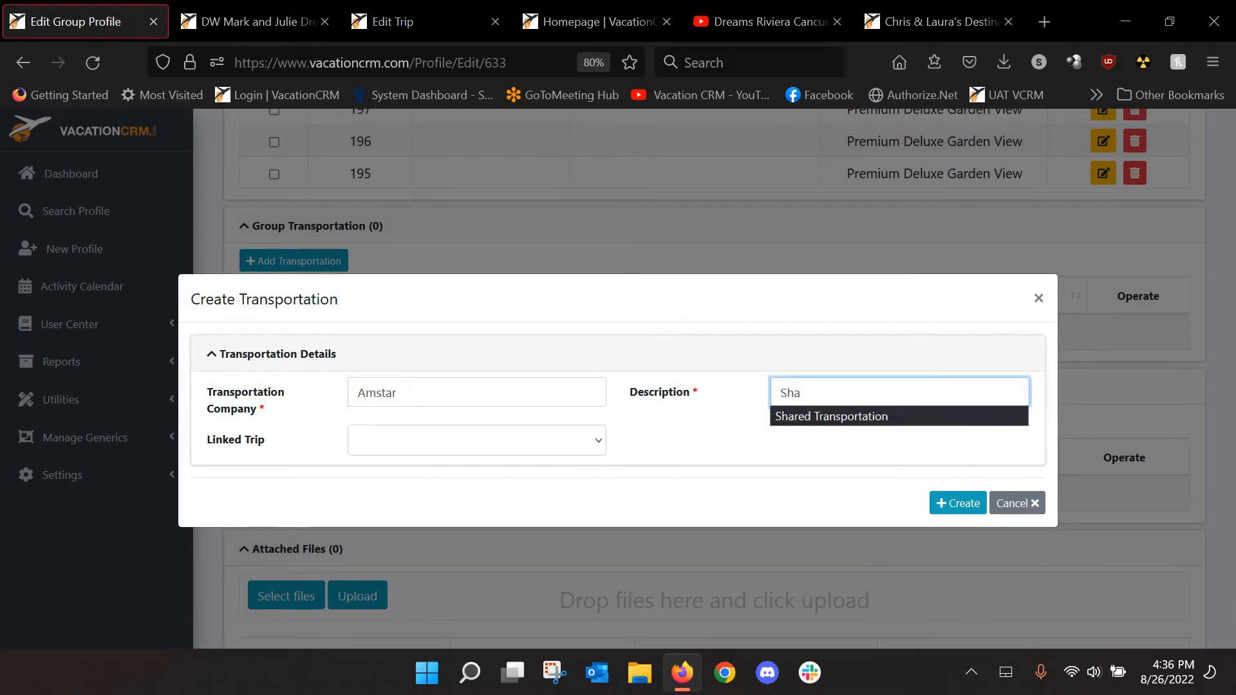
{"action": "key", "text": "Down"}
{"action": "key", "text": "Return"}
{"action": "key", "text": "Tab"}
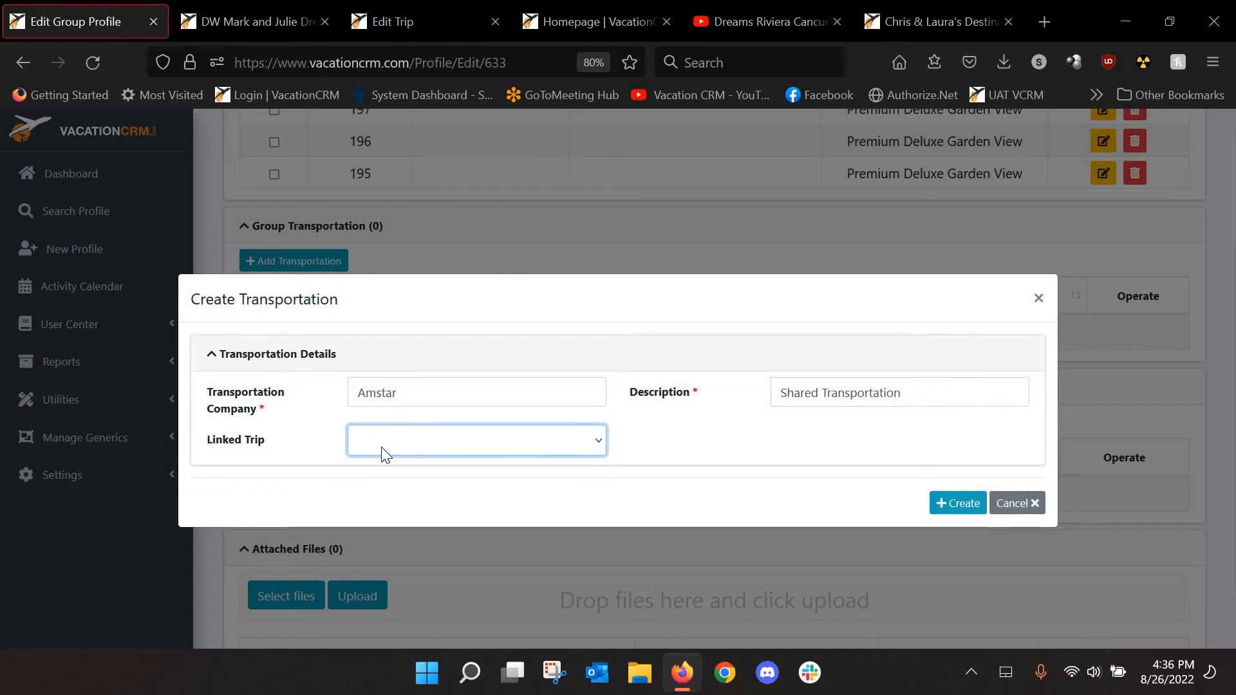
{"action": "left_click", "coordinate": [964, 503]}
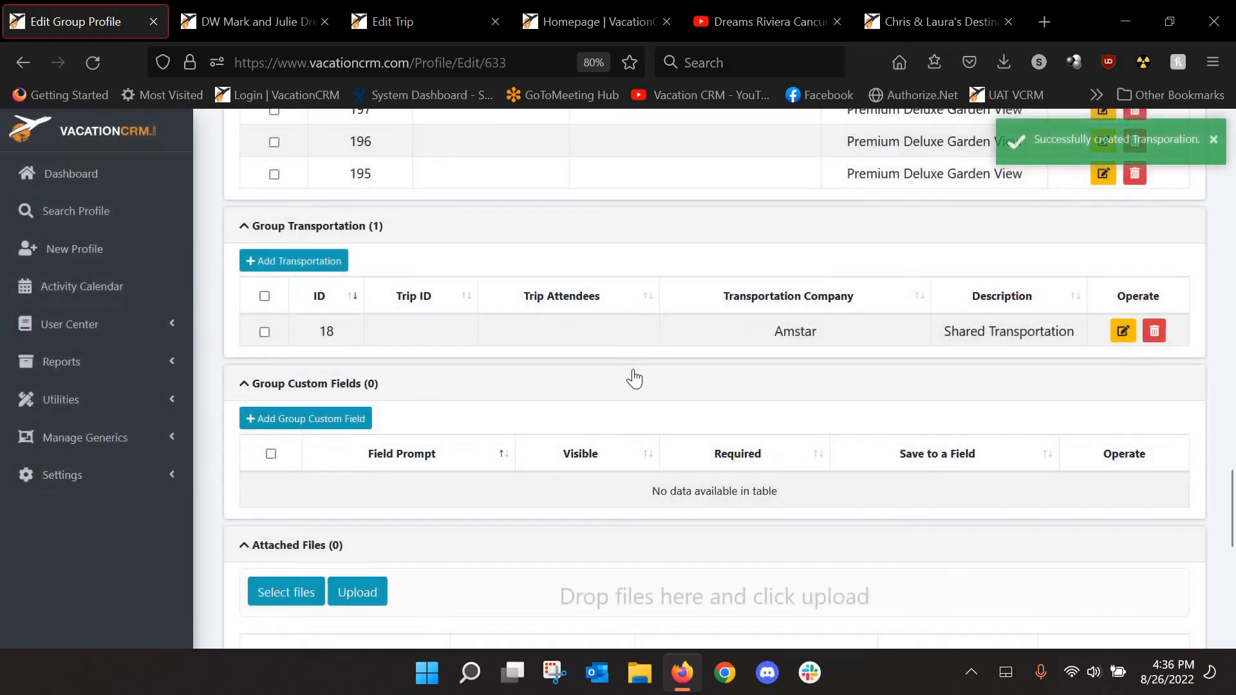
Edit the Amstar entry to append '(Included in price)' to its description and save
{"action": "left_click", "coordinate": [1123, 331]}
{"action": "left_click", "coordinate": [928, 383]}
{"action": "type", "text": "("}
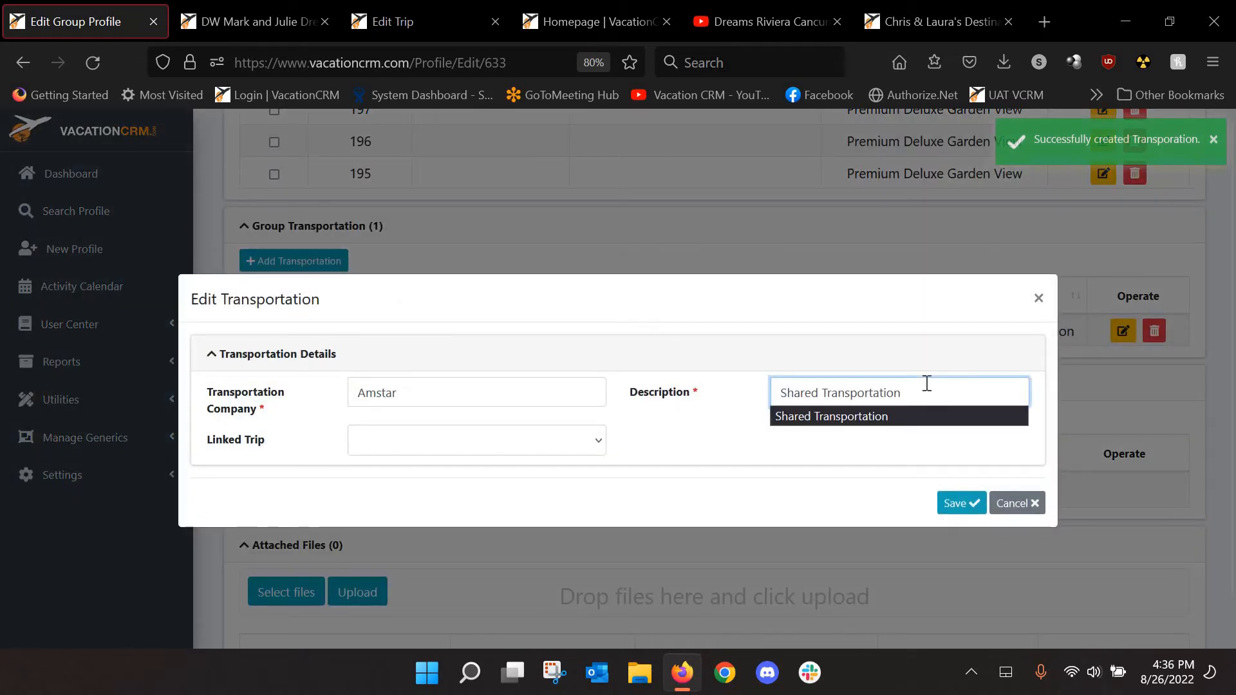
{"action": "type", "text": "Included"}
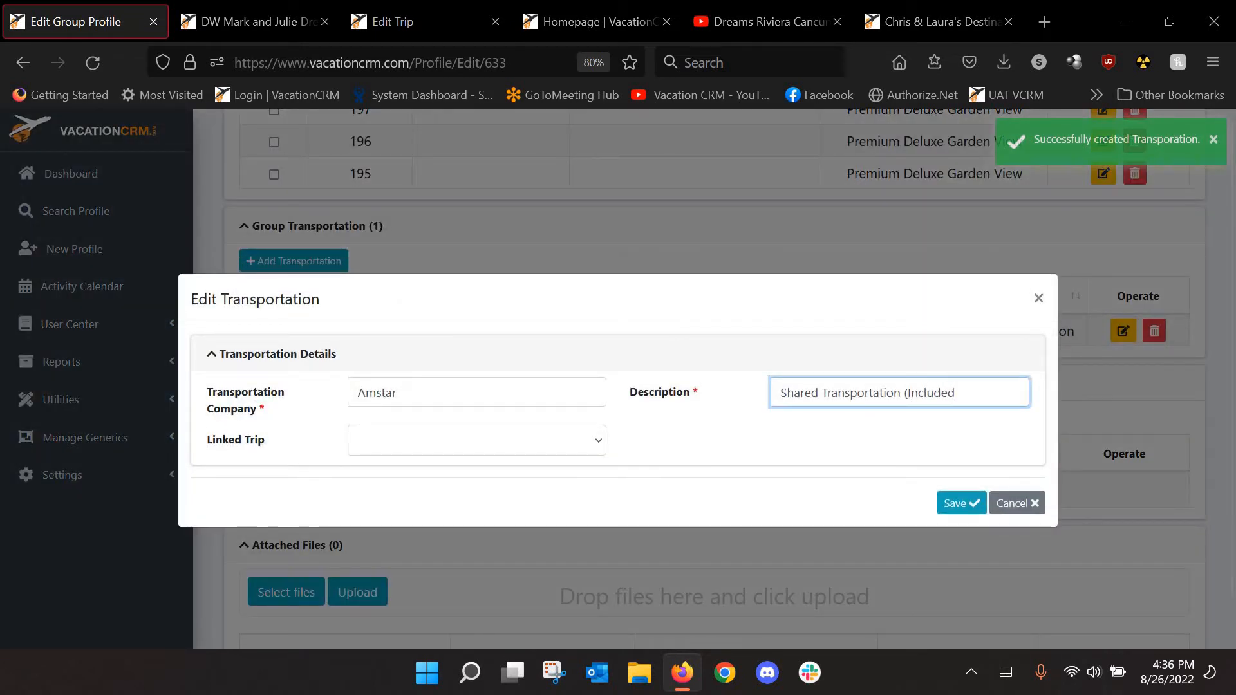
{"action": "type", "text": " in"}
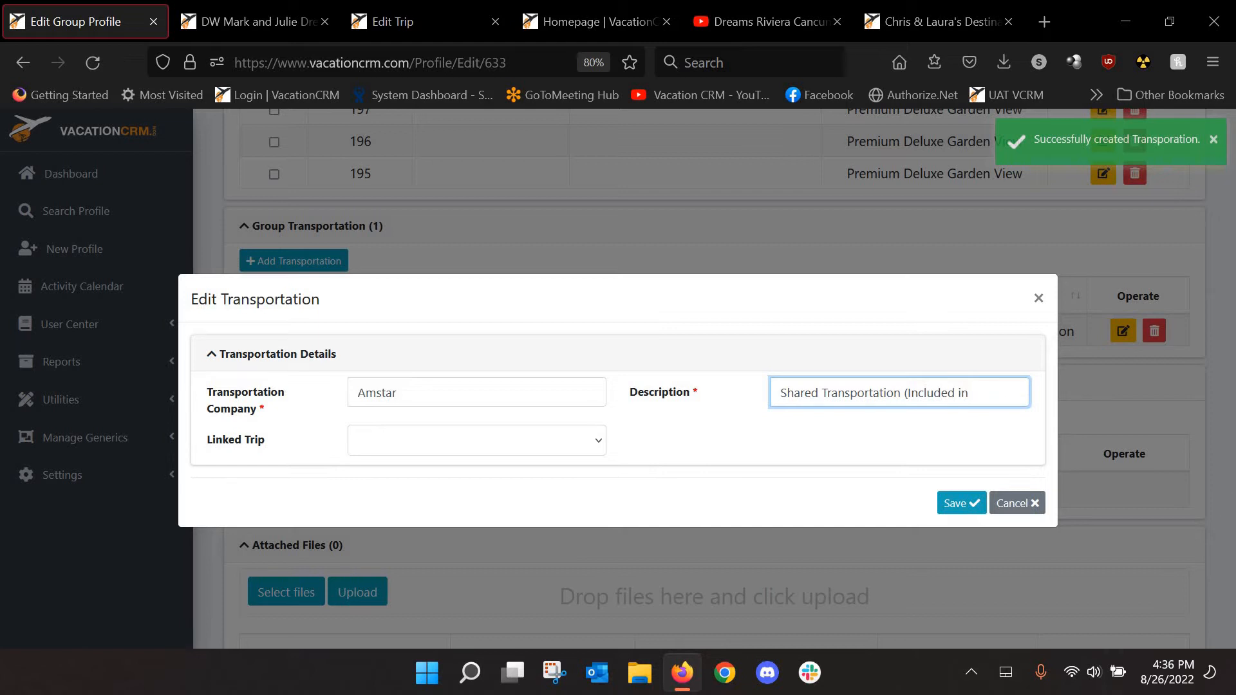
{"action": "type", "text": " price)"}
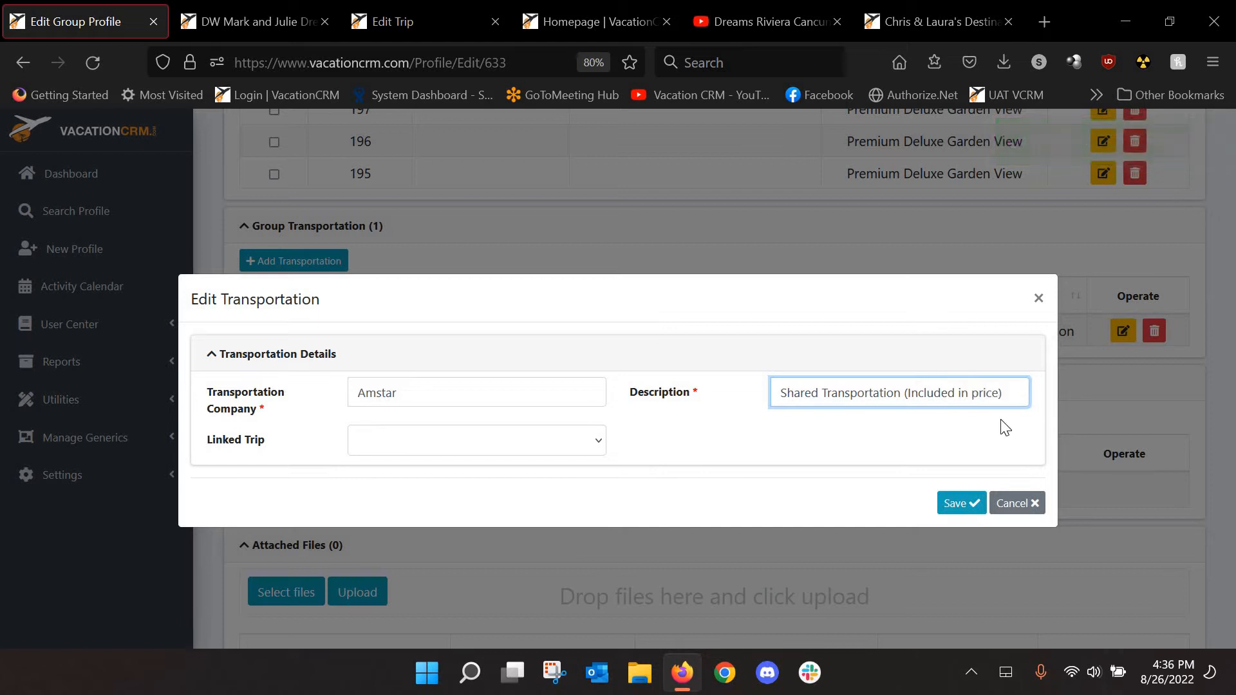
{"action": "left_click", "coordinate": [951, 504]}
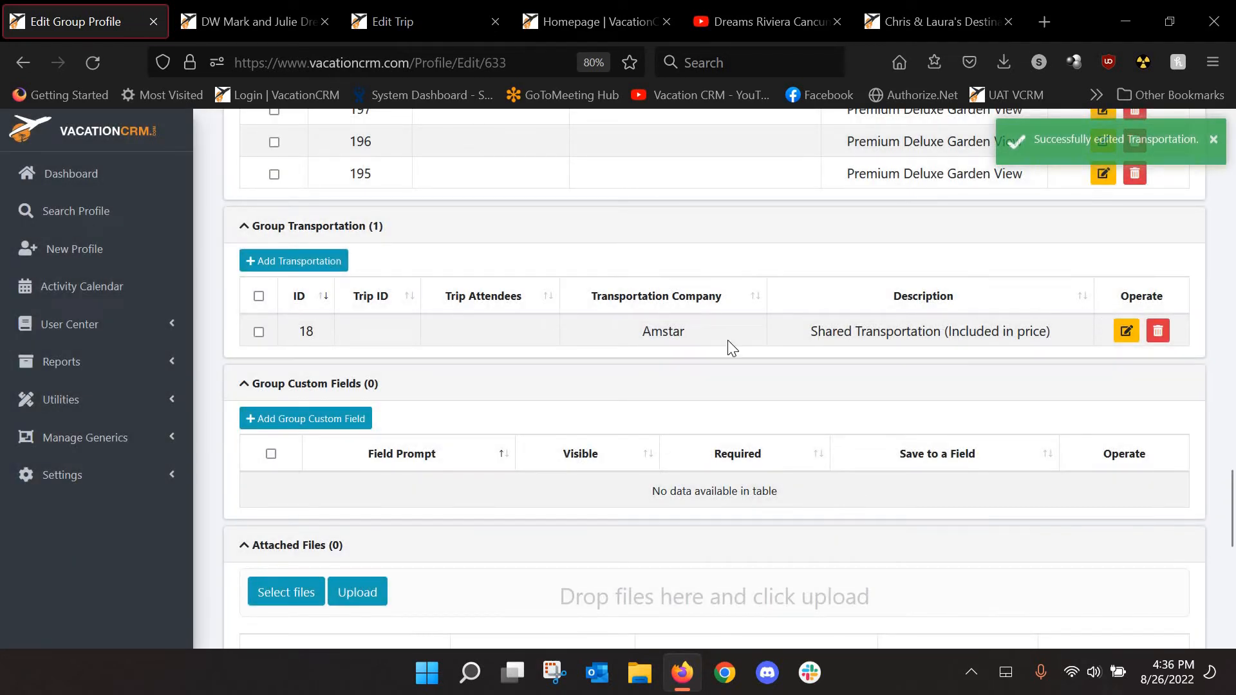
Start a new transportation entry with company Amstar
{"action": "left_click", "coordinate": [287, 262]}
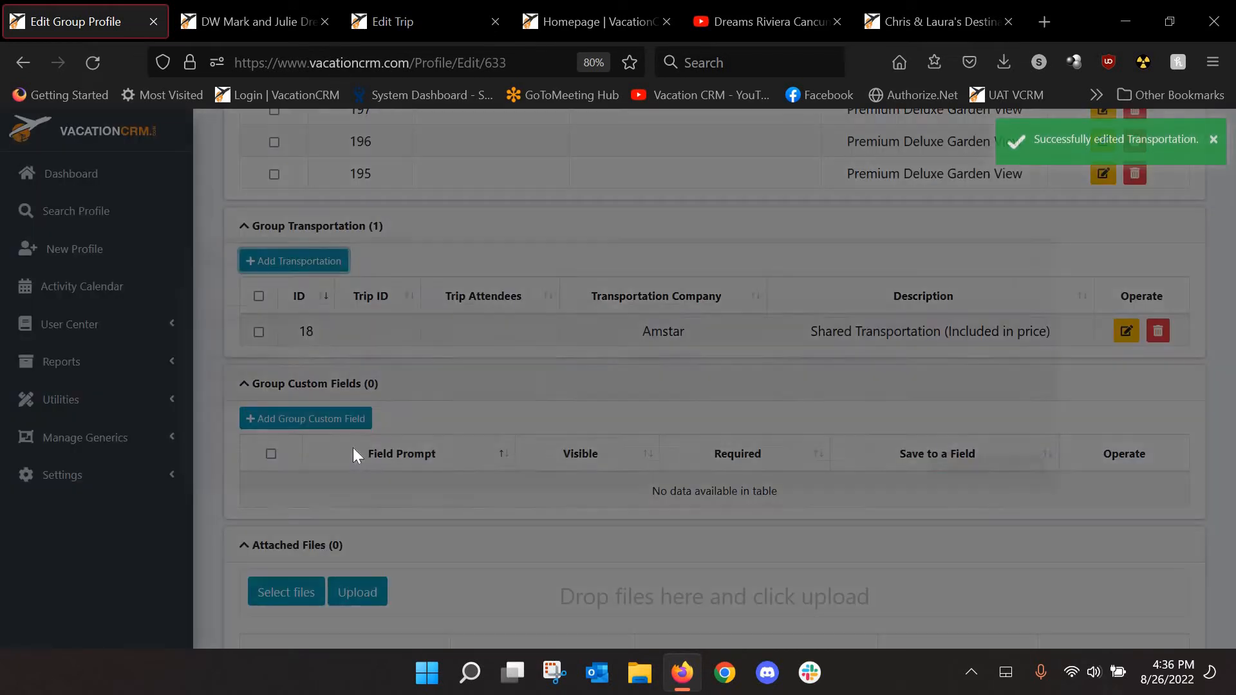
{"action": "left_click", "coordinate": [371, 398]}
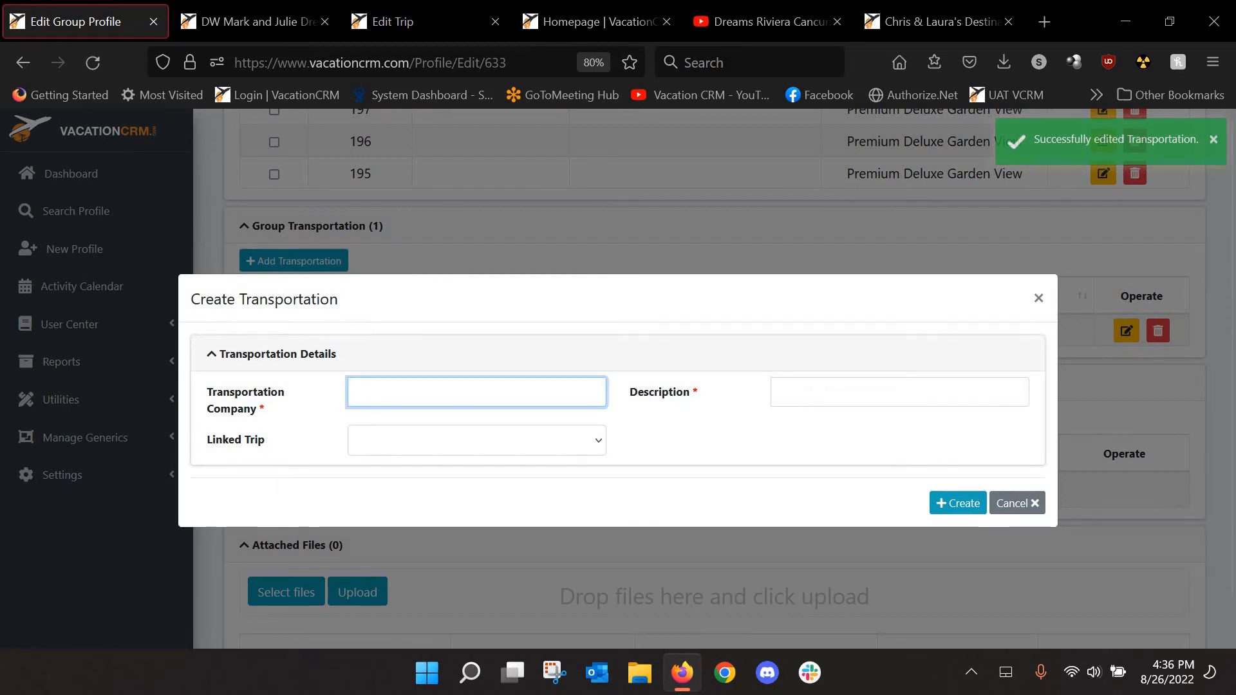
{"action": "type", "text": "Pri"}
{"action": "key", "text": "BackSpace"}
{"action": "type", "text": "Amstar"}
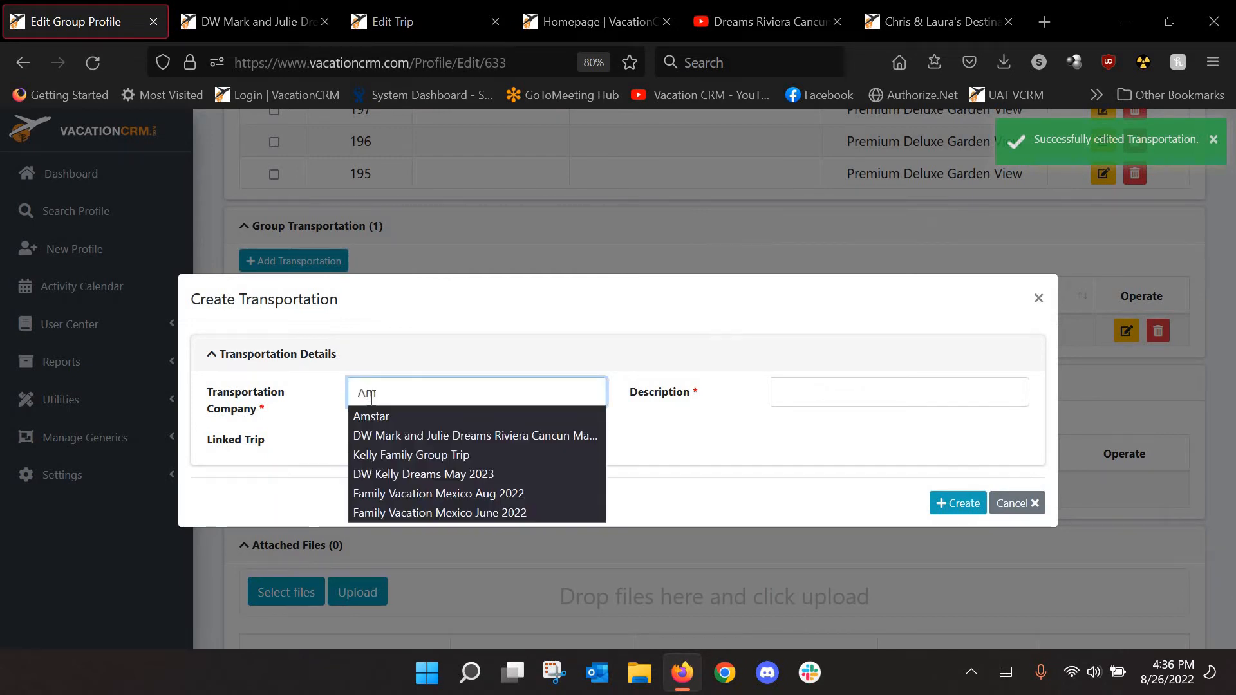
Describe it as 'Private Transportation (additional $125)' and create the entry
{"action": "left_click", "coordinate": [867, 387]}
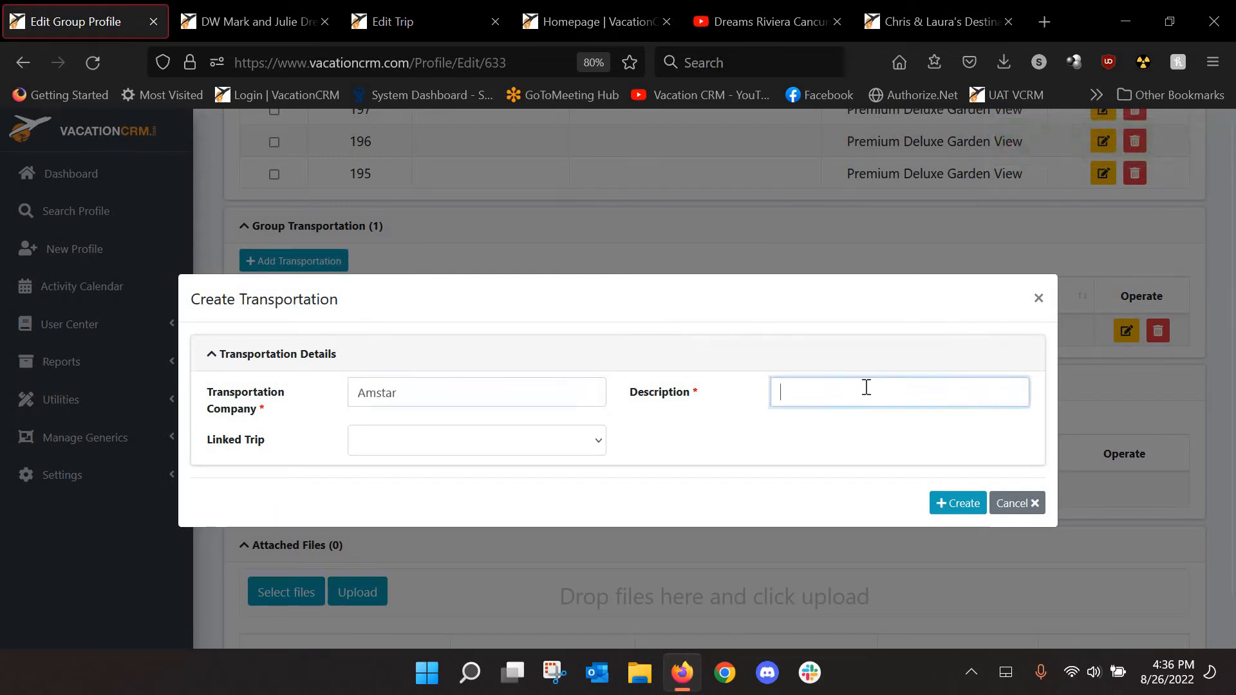
{"action": "type", "text": "Pri"}
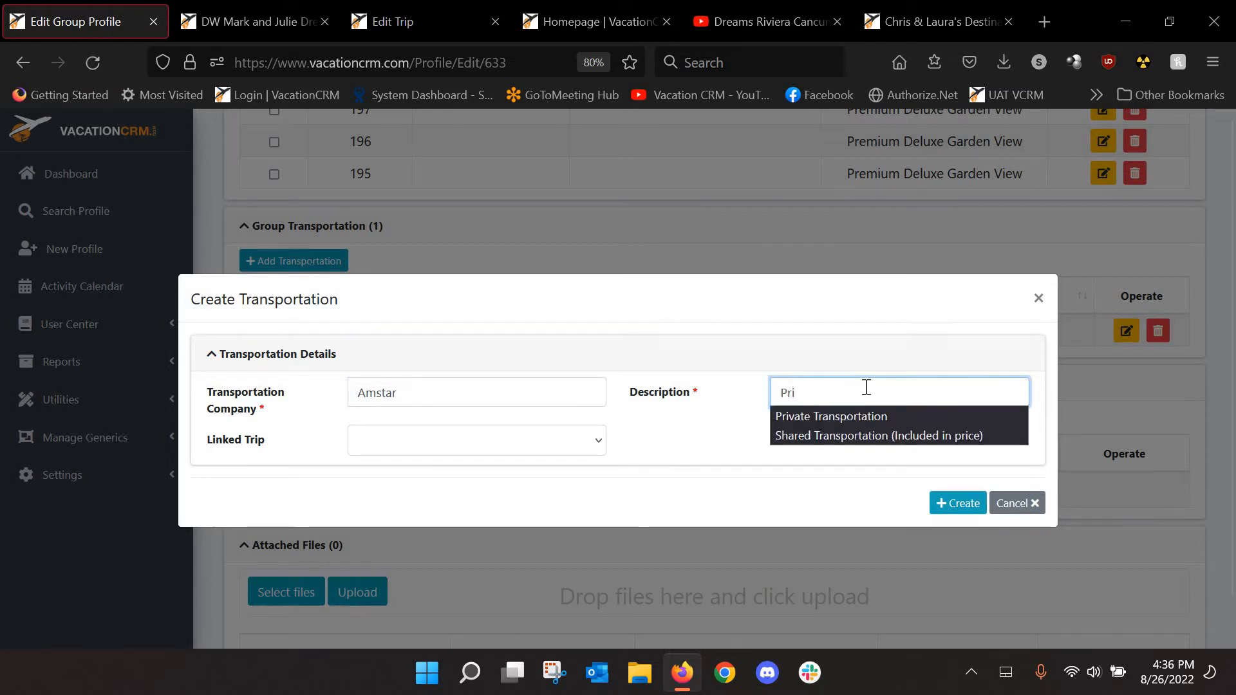
{"action": "key", "text": "Down"}
{"action": "key", "text": "Tab"}
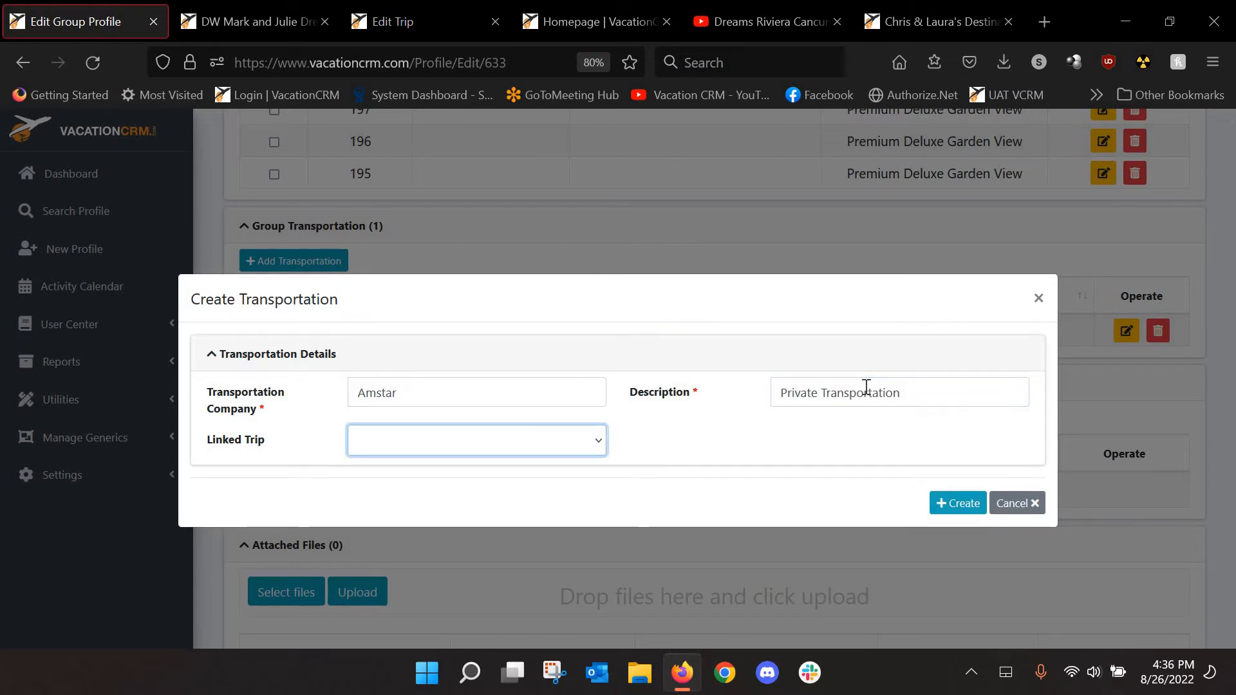
{"action": "left_click", "coordinate": [906, 387]}
{"action": "type", "text": "(addit"}
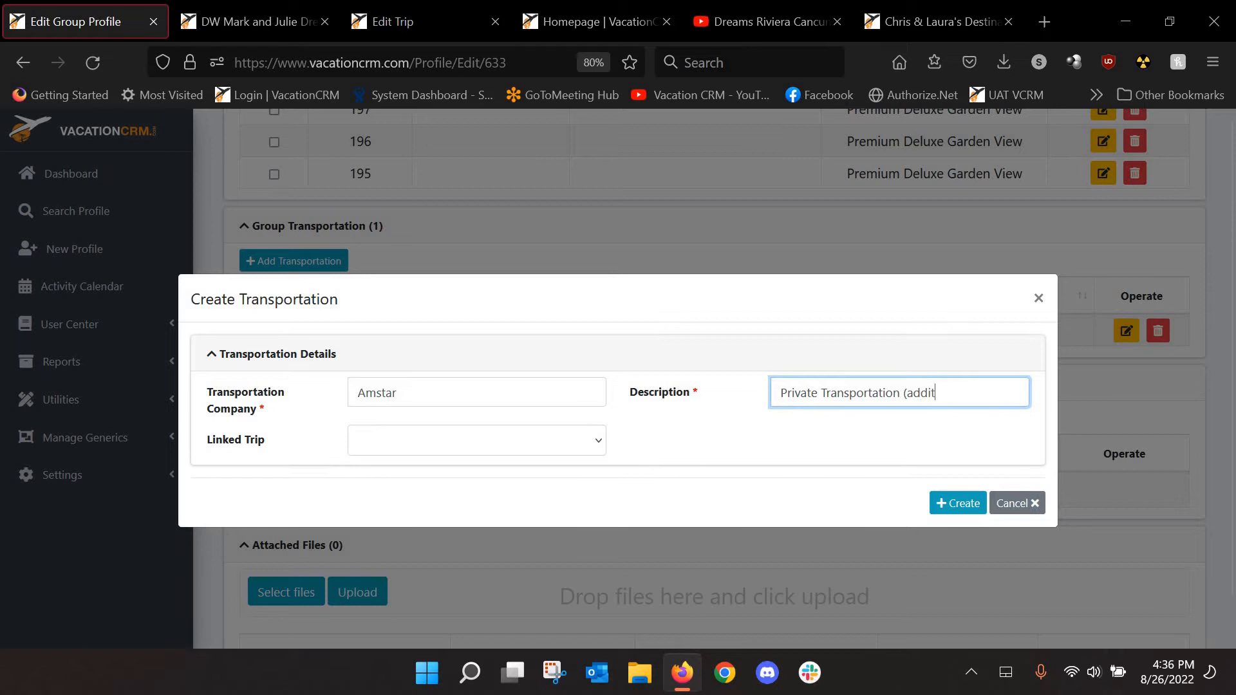
{"action": "type", "text": "ional $125"}
{"action": "left_click", "coordinate": [941, 503]}
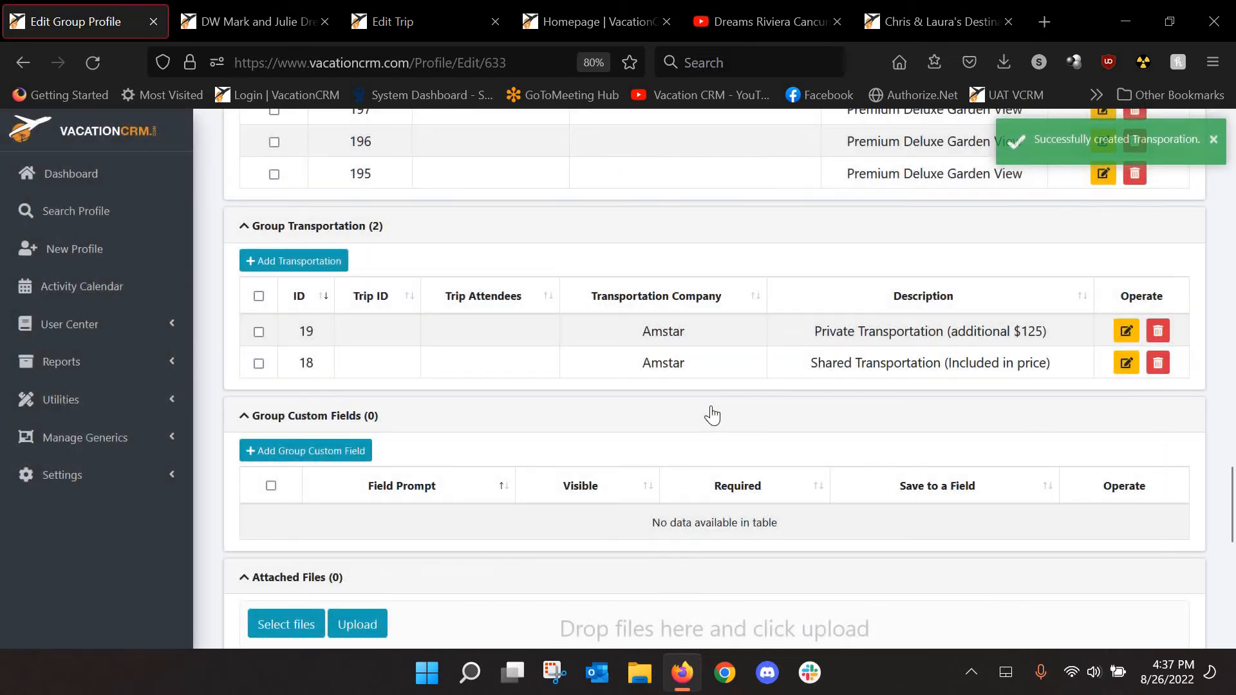
{"action": "scroll", "coordinate": [378, 409], "scroll_direction": "down", "scroll_amount": 2}
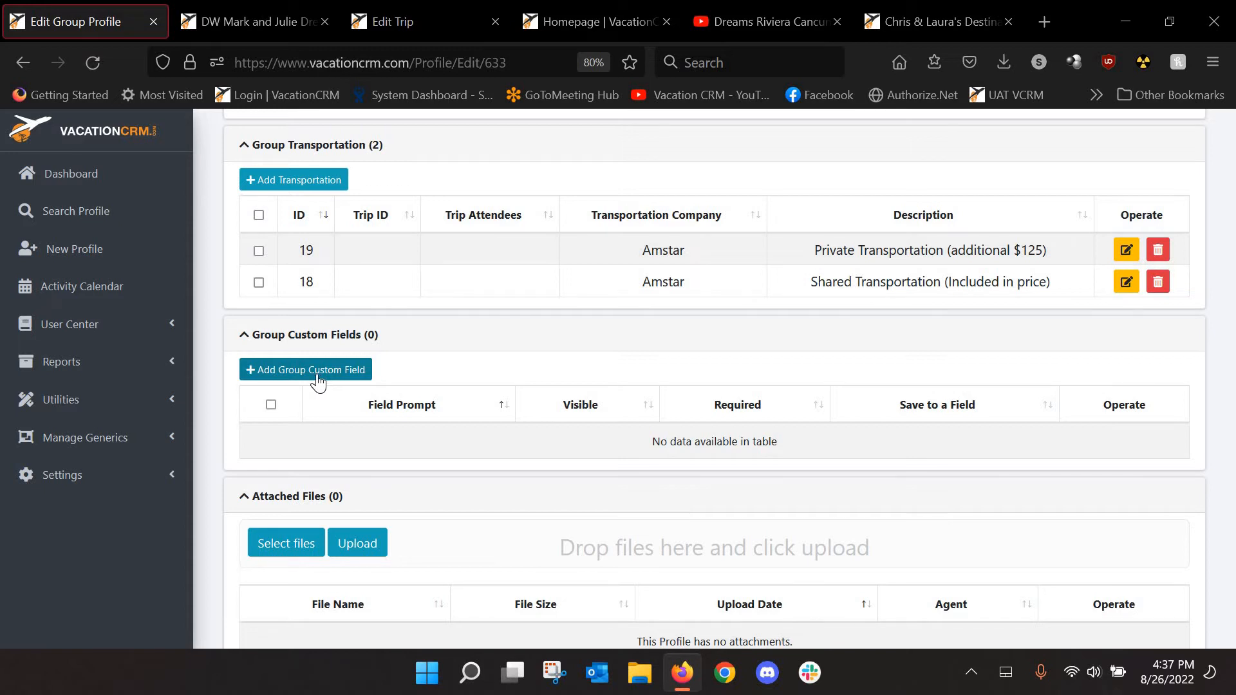
Start a visible group custom field with the prompt 'Would you like to see information on excursions?'
{"action": "left_click", "coordinate": [320, 377]}
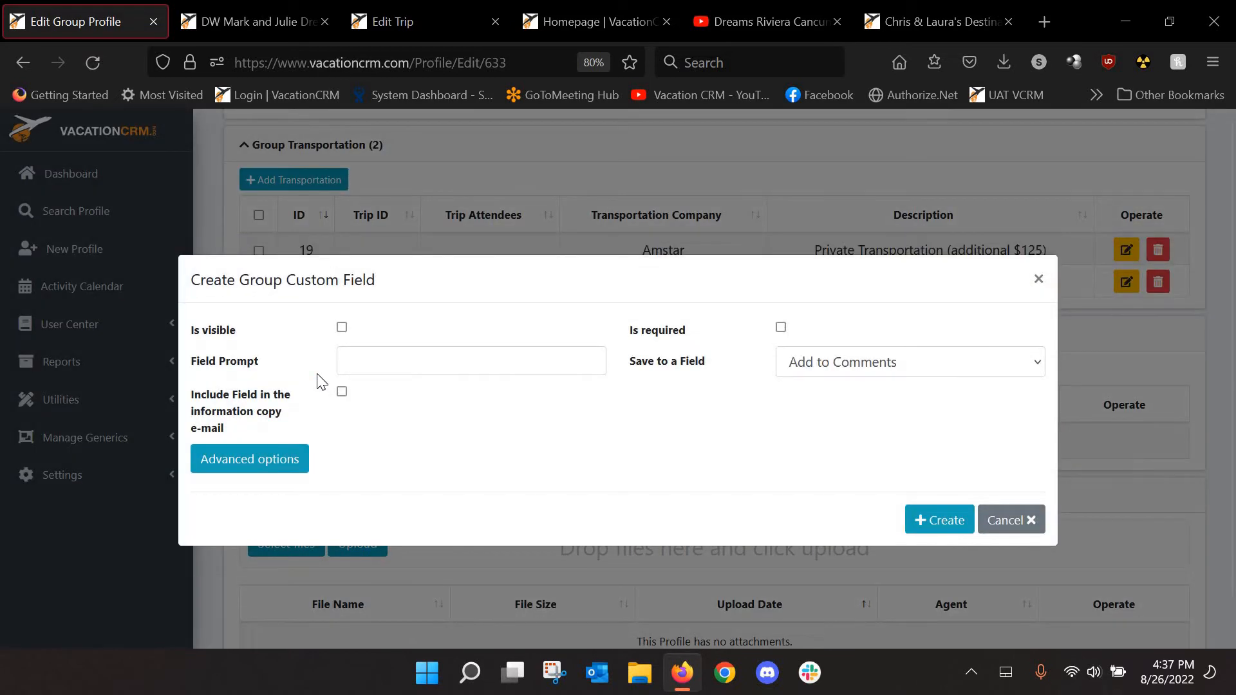
{"action": "left_click", "coordinate": [343, 328]}
{"action": "left_click", "coordinate": [358, 361]}
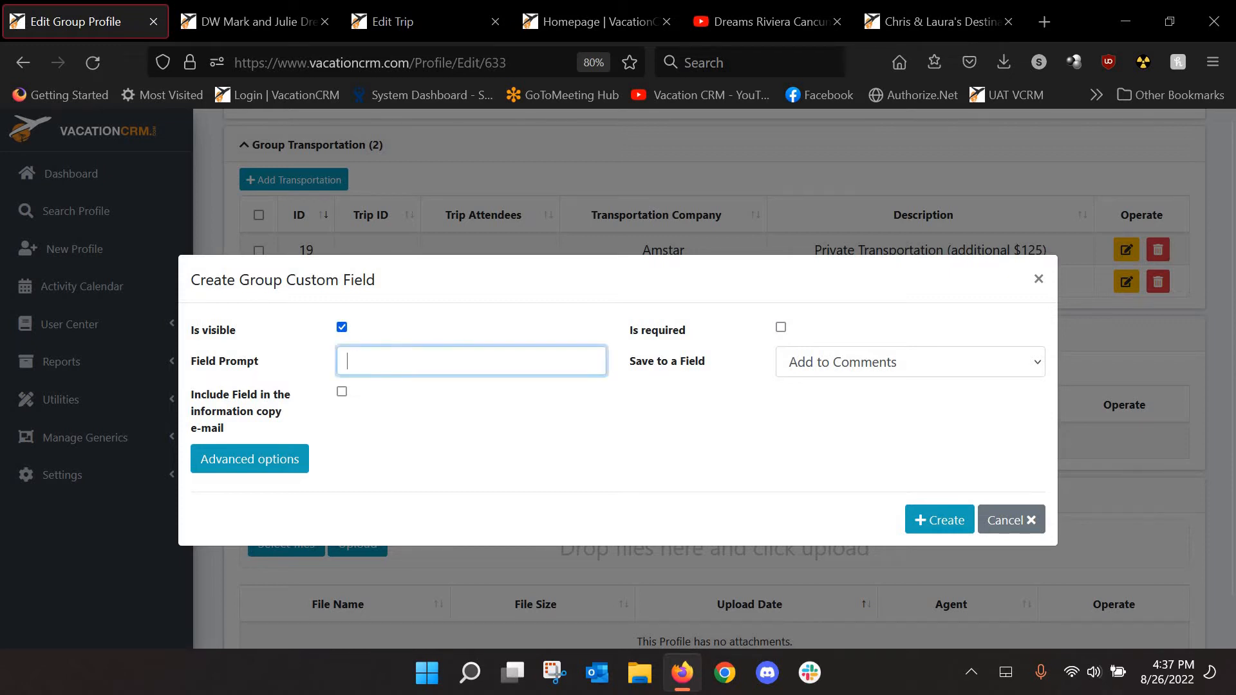
{"action": "type", "text": "Would you like to see information"}
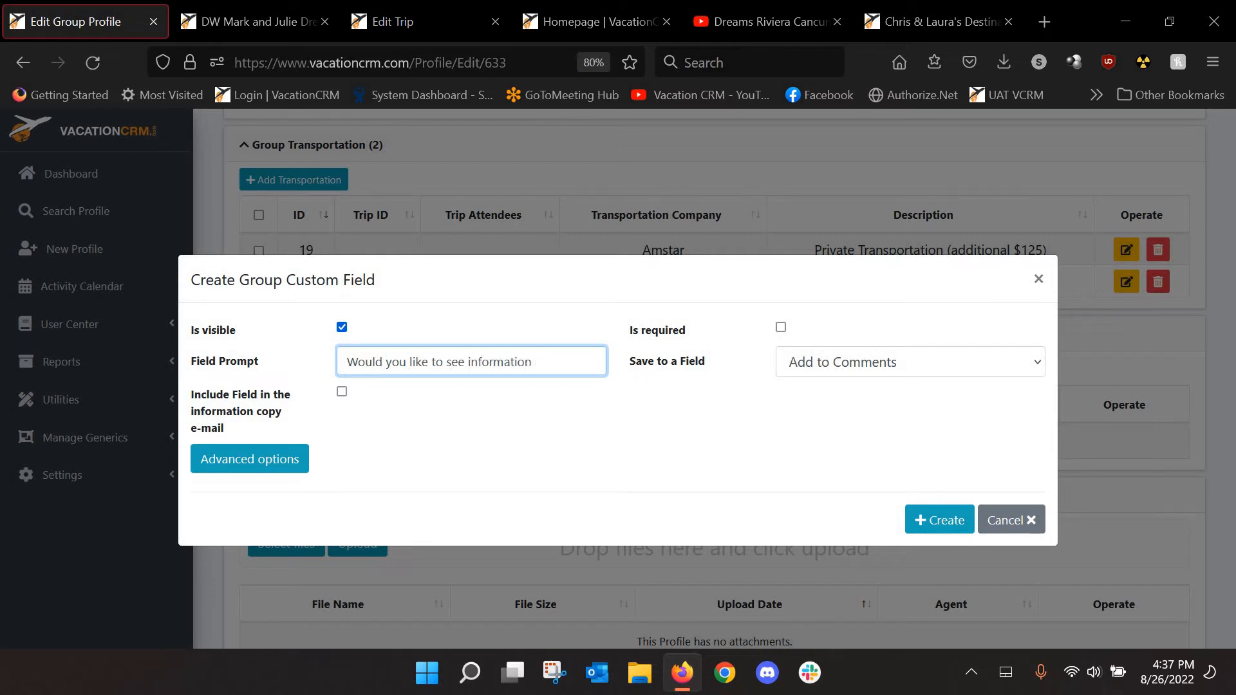
{"action": "type", "text": " on excursions?"}
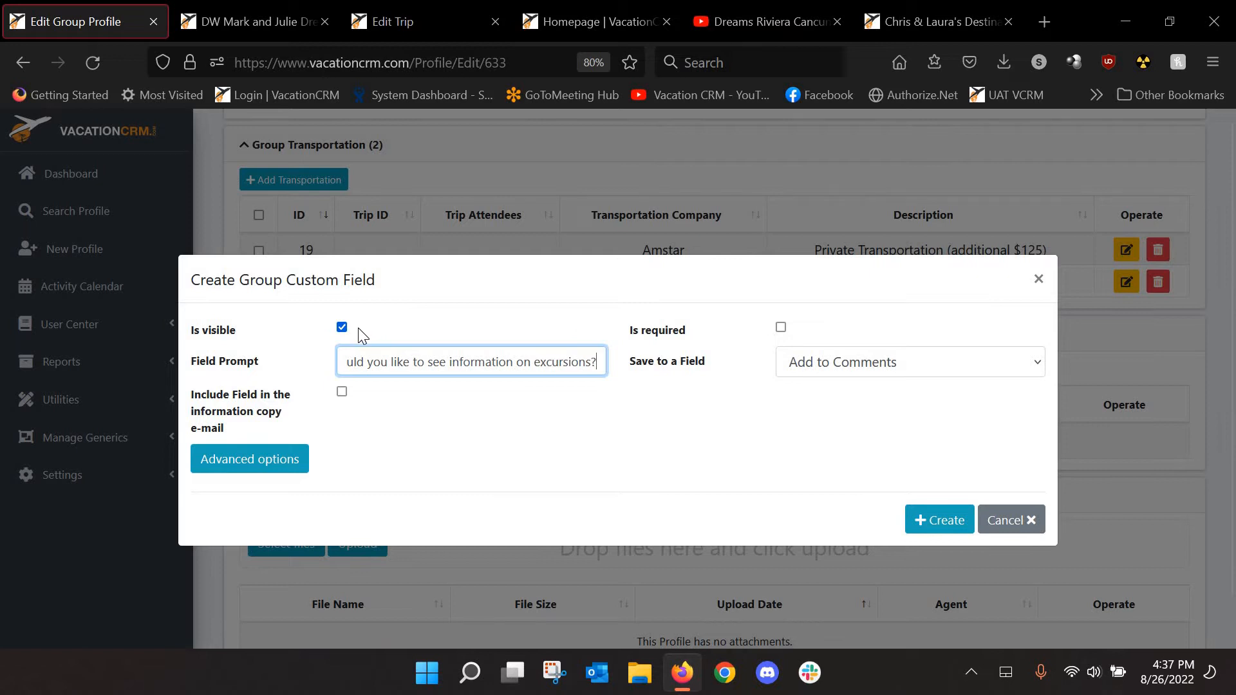
Make the field a Radio Button type with two answer options
{"action": "left_click", "coordinate": [253, 468]}
{"action": "left_click", "coordinate": [381, 483]}
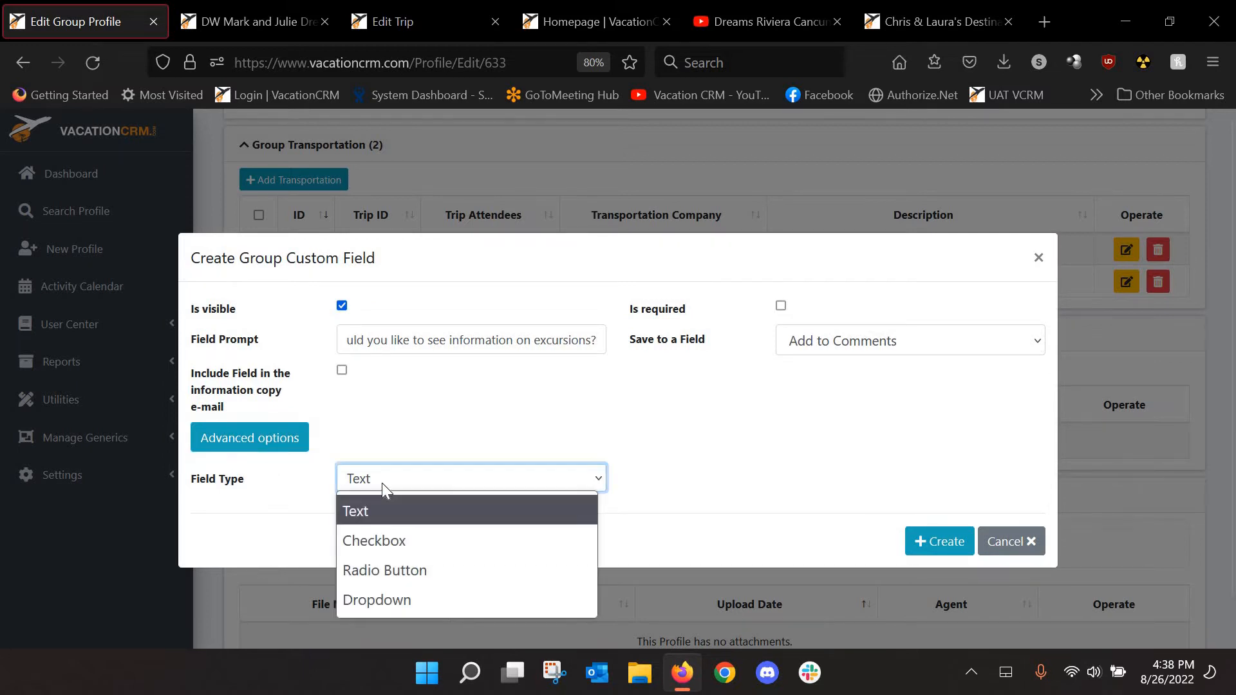
{"action": "left_click", "coordinate": [381, 572]}
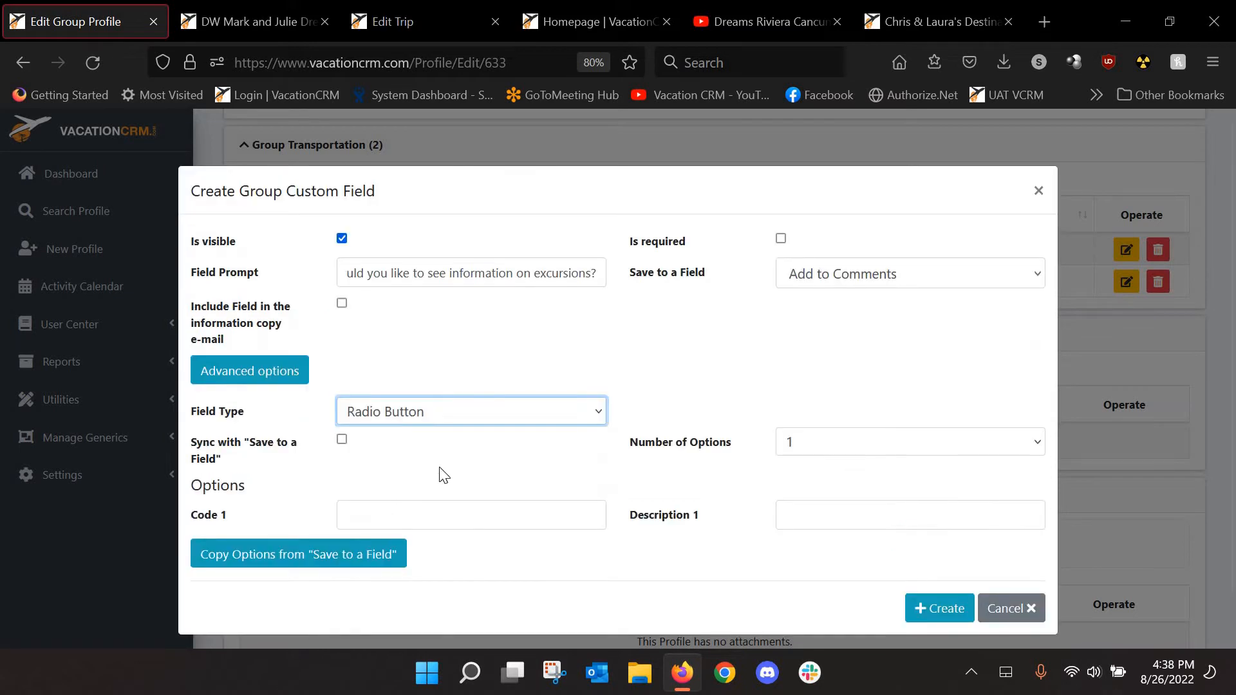
{"action": "left_click", "coordinate": [815, 452]}
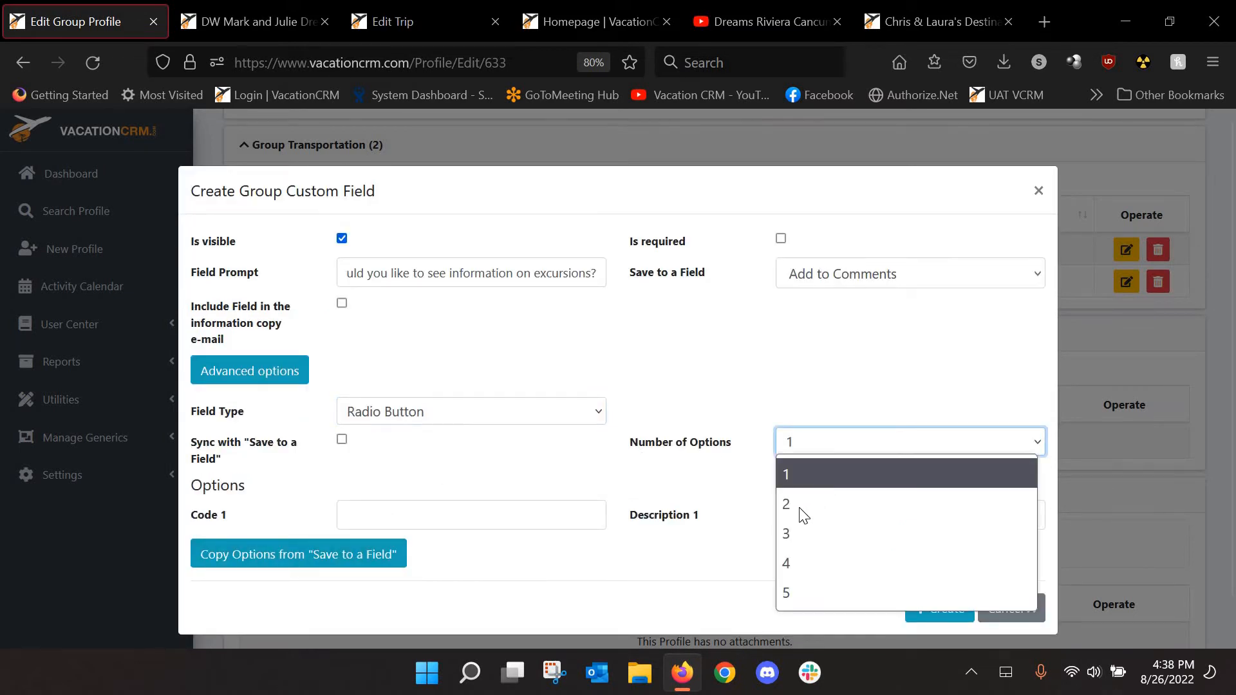
{"action": "left_click", "coordinate": [799, 506]}
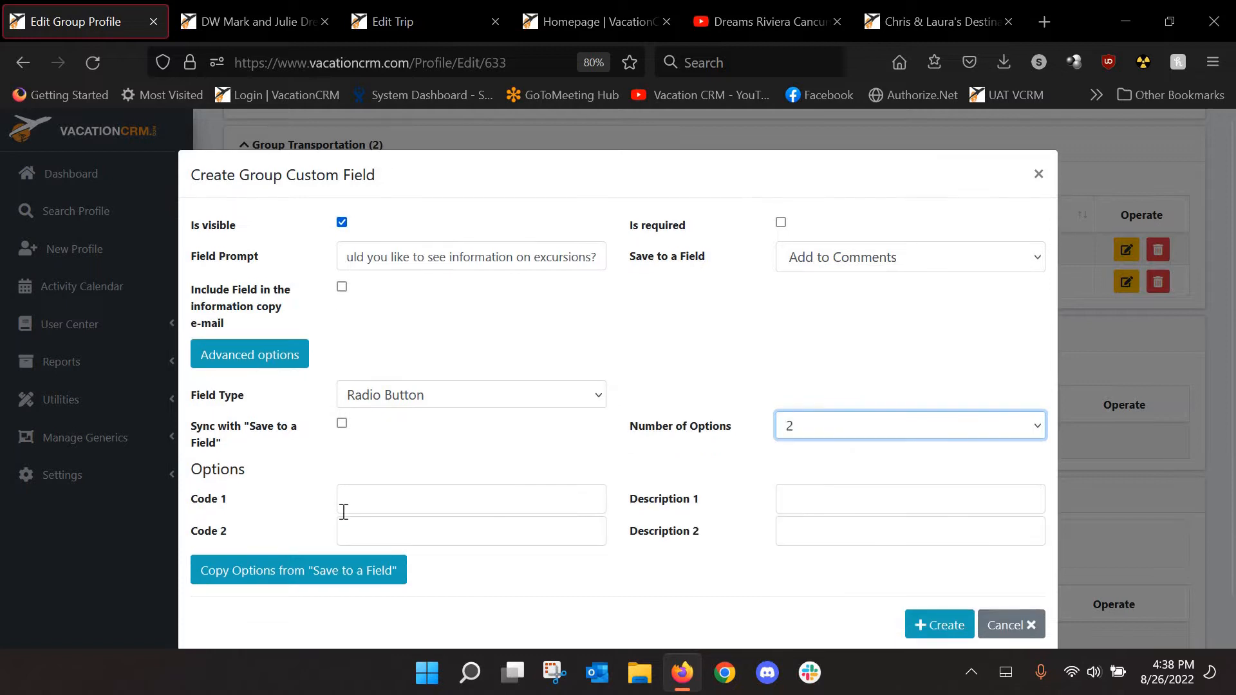
Fill in the options Y/Yes and N/No and create the custom field
{"action": "key", "text": "Tab"}
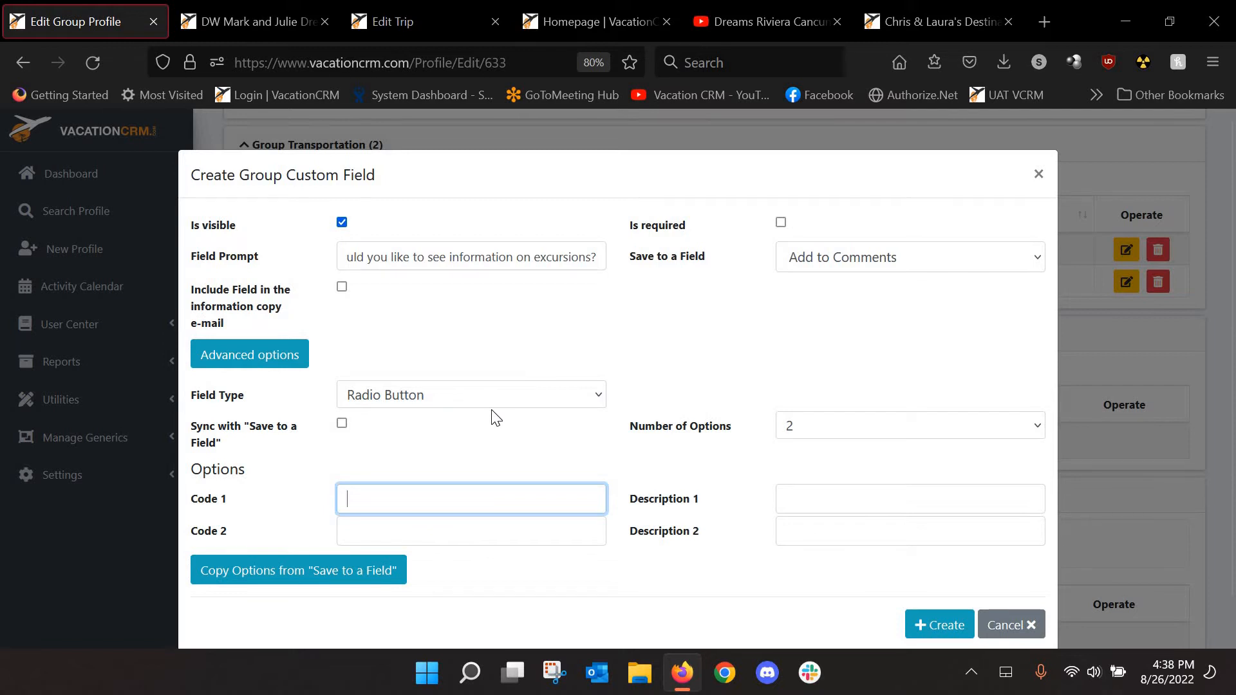
{"action": "type", "text": "YES"}
{"action": "key", "text": "Tab"}
{"action": "type", "text": "Yes"}
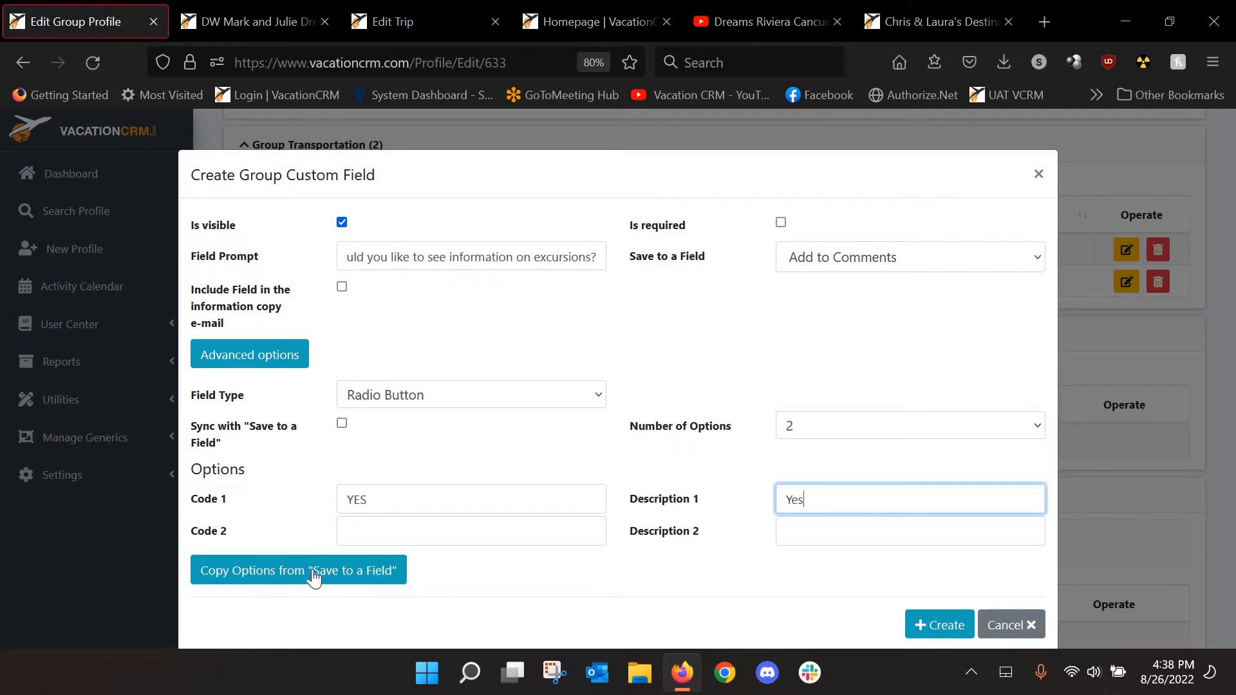
{"action": "key", "text": "Tab"}
{"action": "type", "text": "N"}
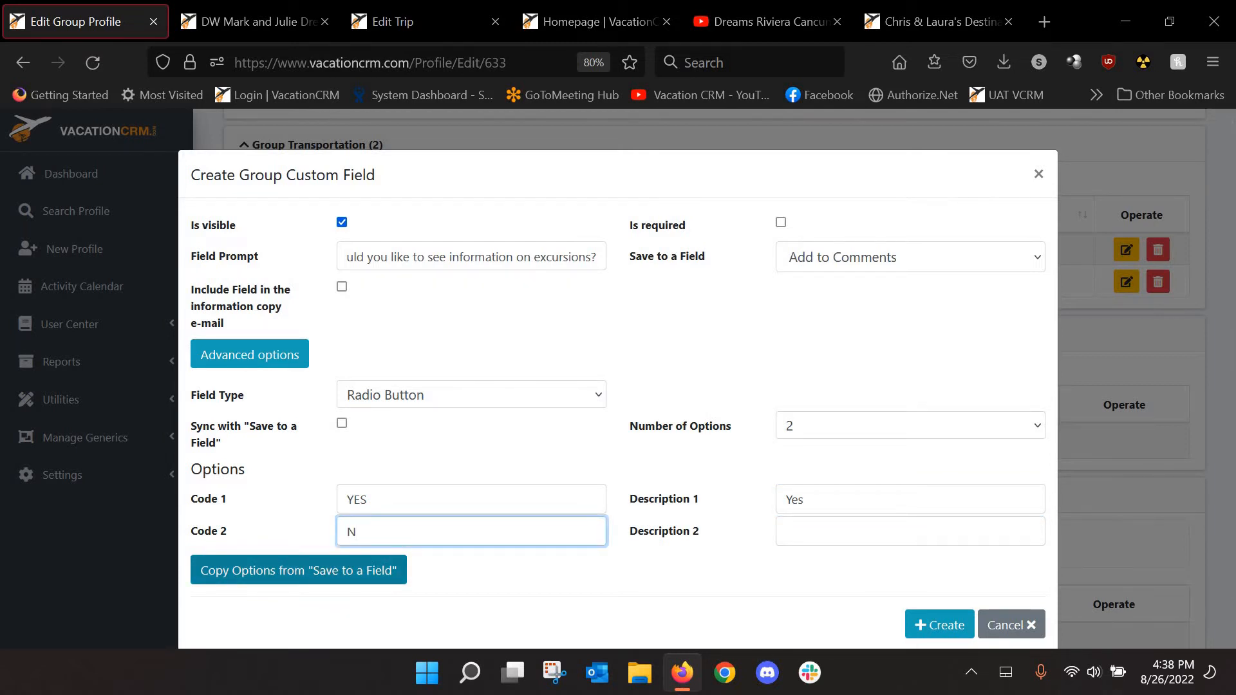
{"action": "left_click", "coordinate": [381, 499]}
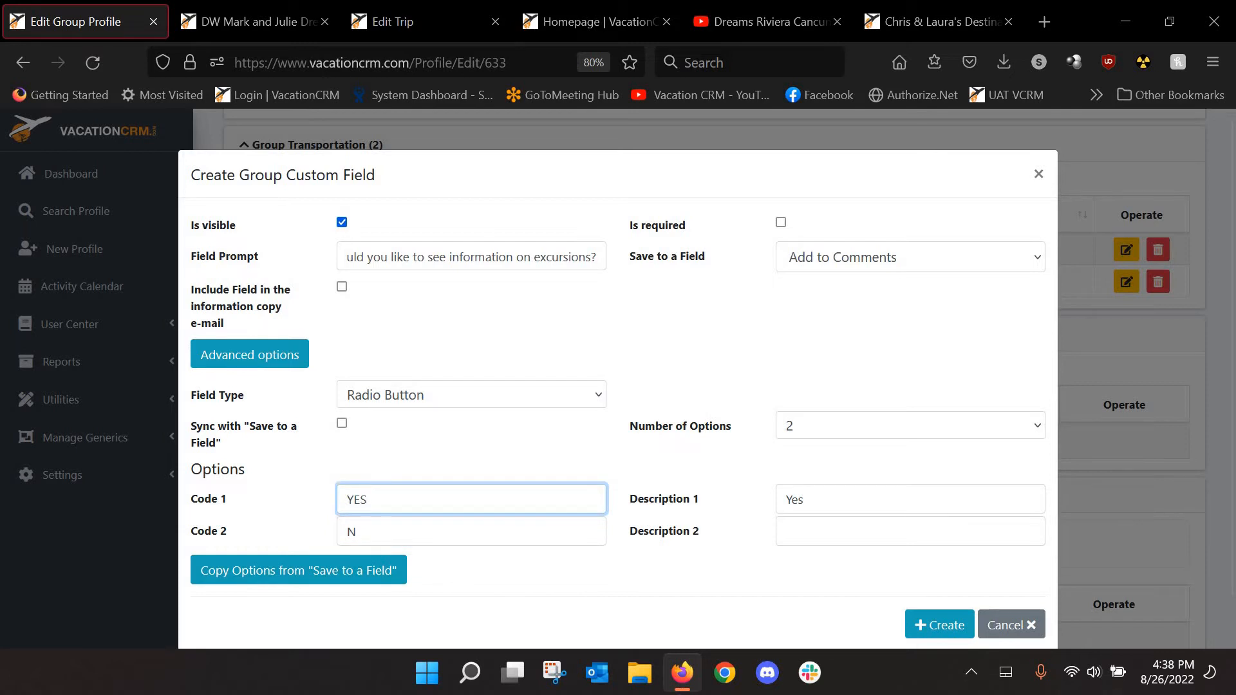
{"action": "key", "text": "BackSpace"}
{"action": "key", "text": "BackSpace"}
{"action": "left_click", "coordinate": [801, 531]}
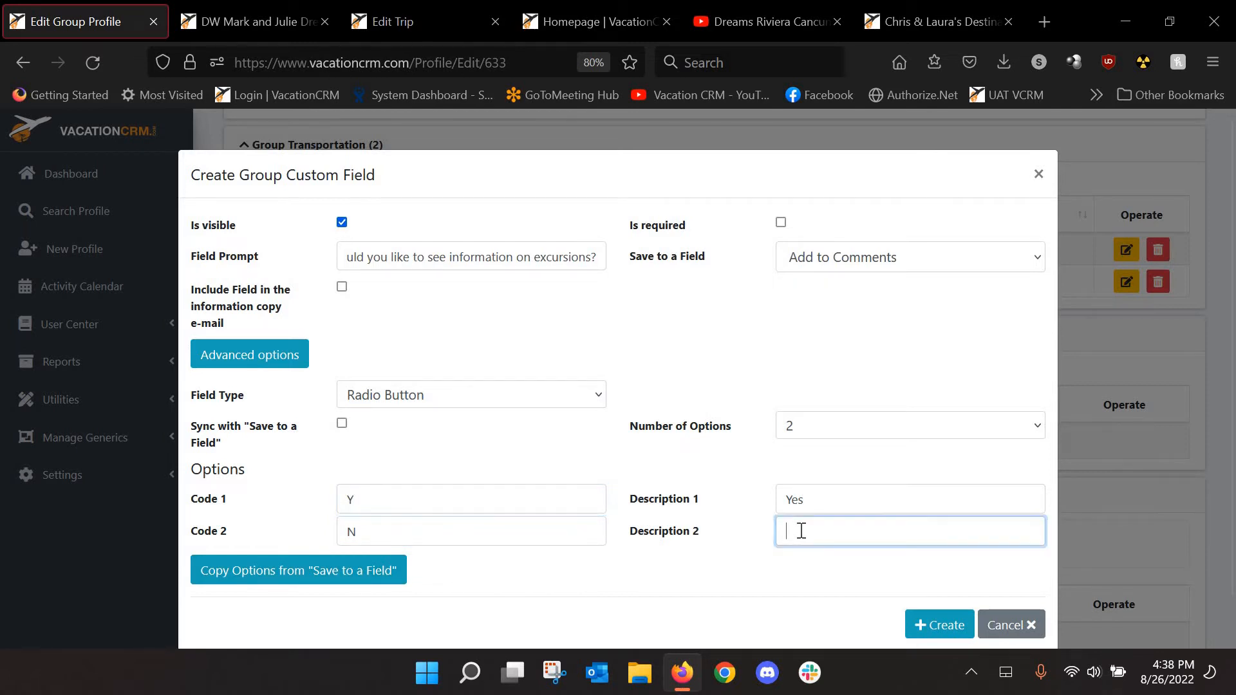
{"action": "type", "text": "No"}
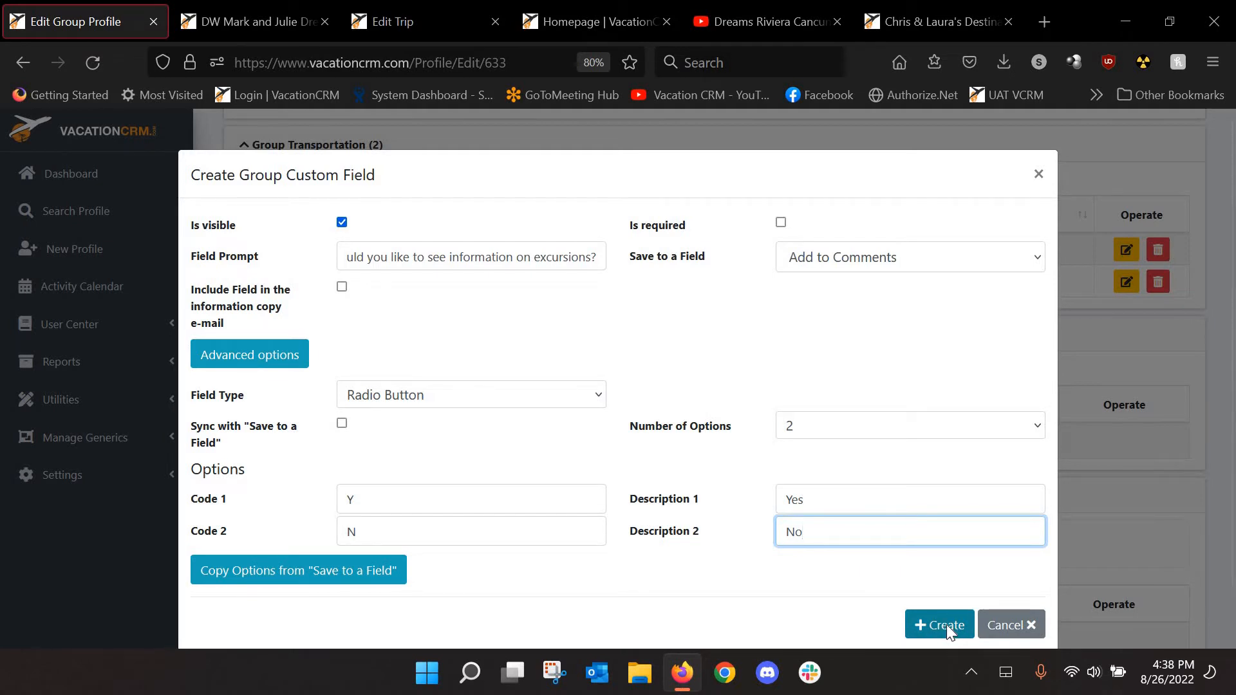
{"action": "left_click", "coordinate": [946, 625]}
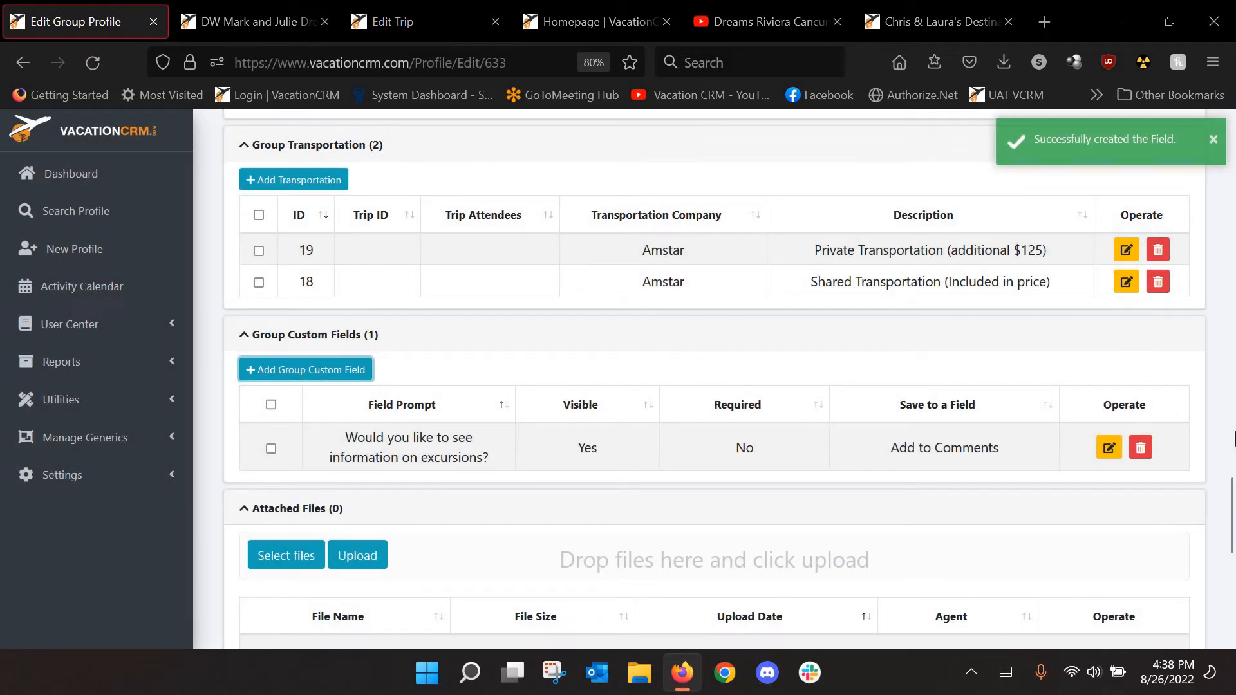
Close the outdated registration form and open the Agency Group Registration Link in a new tab
{"action": "scroll", "coordinate": [1131, 199], "scroll_direction": "up", "scroll_amount": 20}
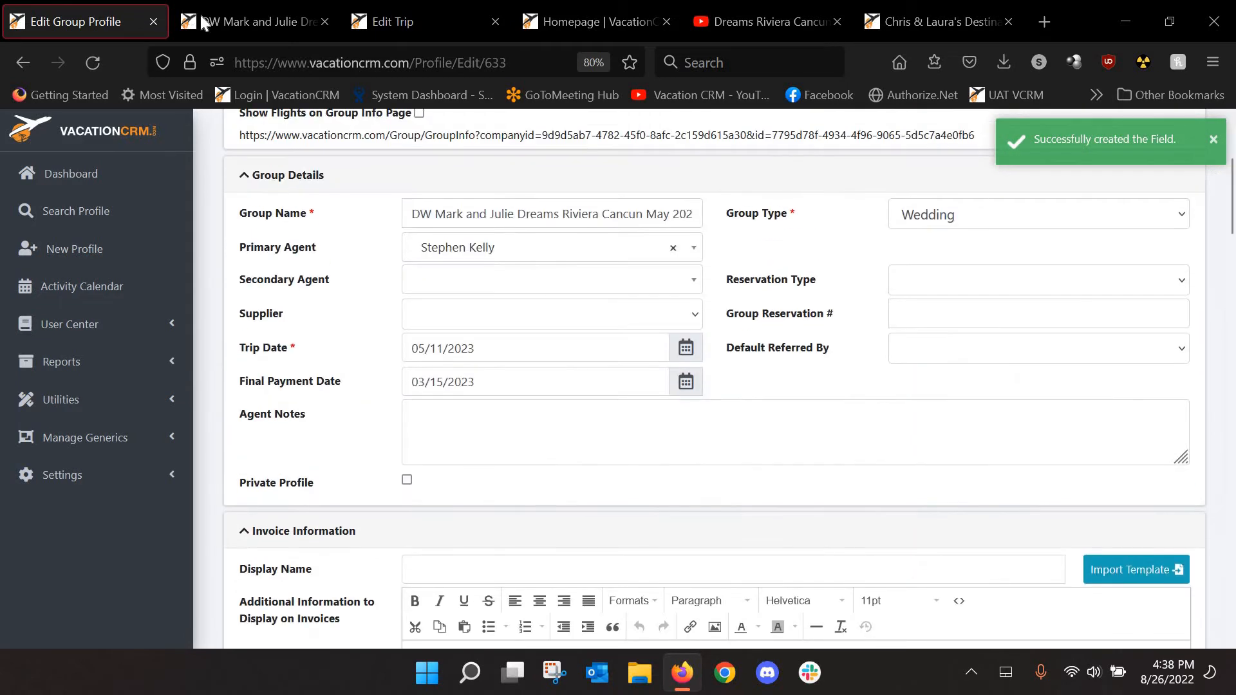
{"action": "left_click", "coordinate": [205, 22]}
{"action": "left_click", "coordinate": [323, 22]}
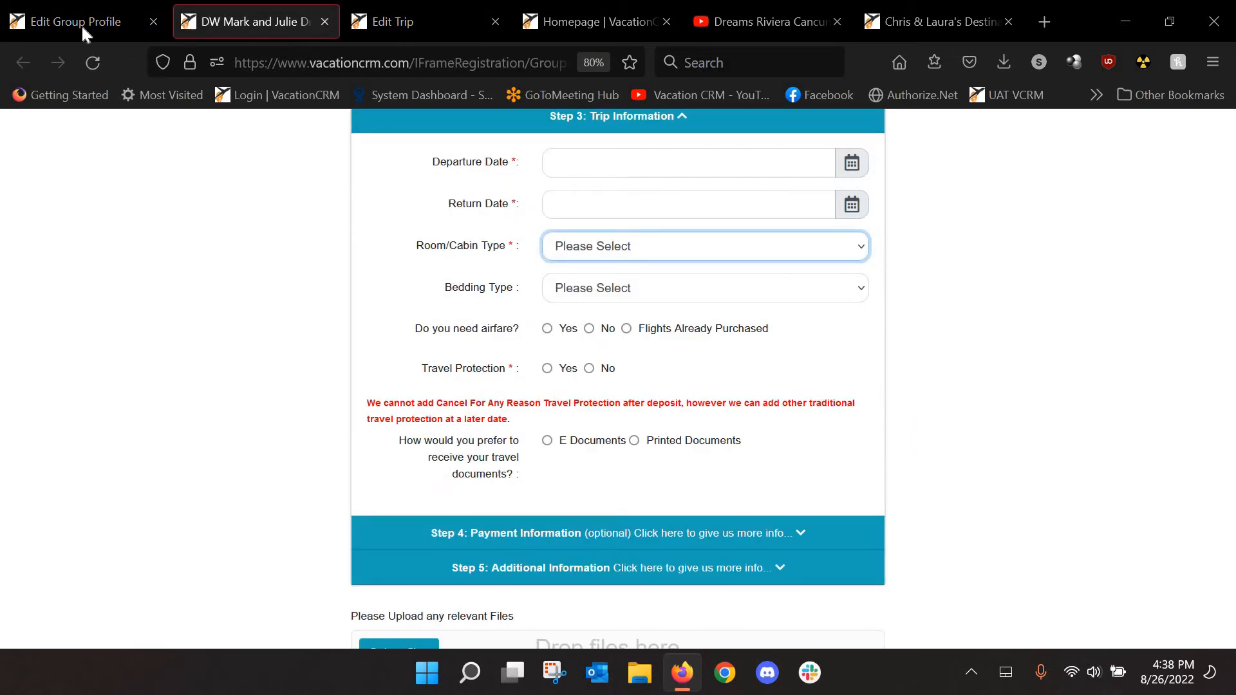
{"action": "left_click", "coordinate": [81, 25]}
{"action": "scroll", "coordinate": [553, 301], "scroll_direction": "up", "scroll_amount": 4}
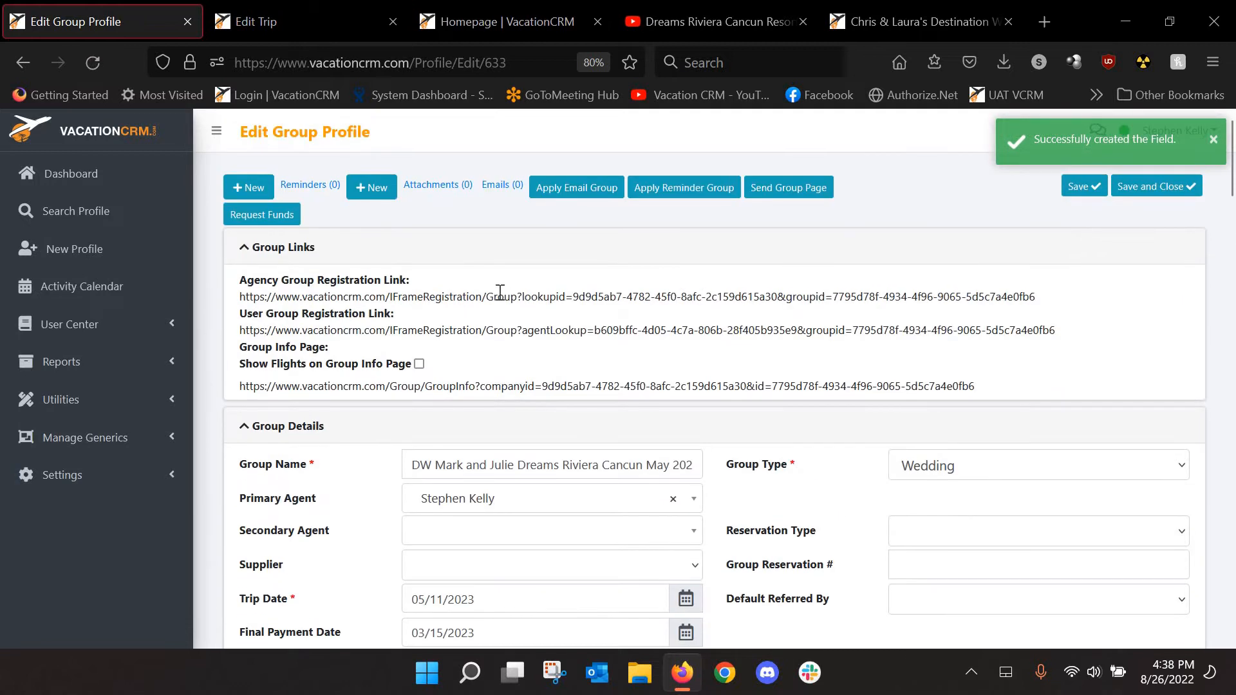
{"action": "triple_click", "coordinate": [505, 301]}
{"action": "right_click", "coordinate": [504, 299]}
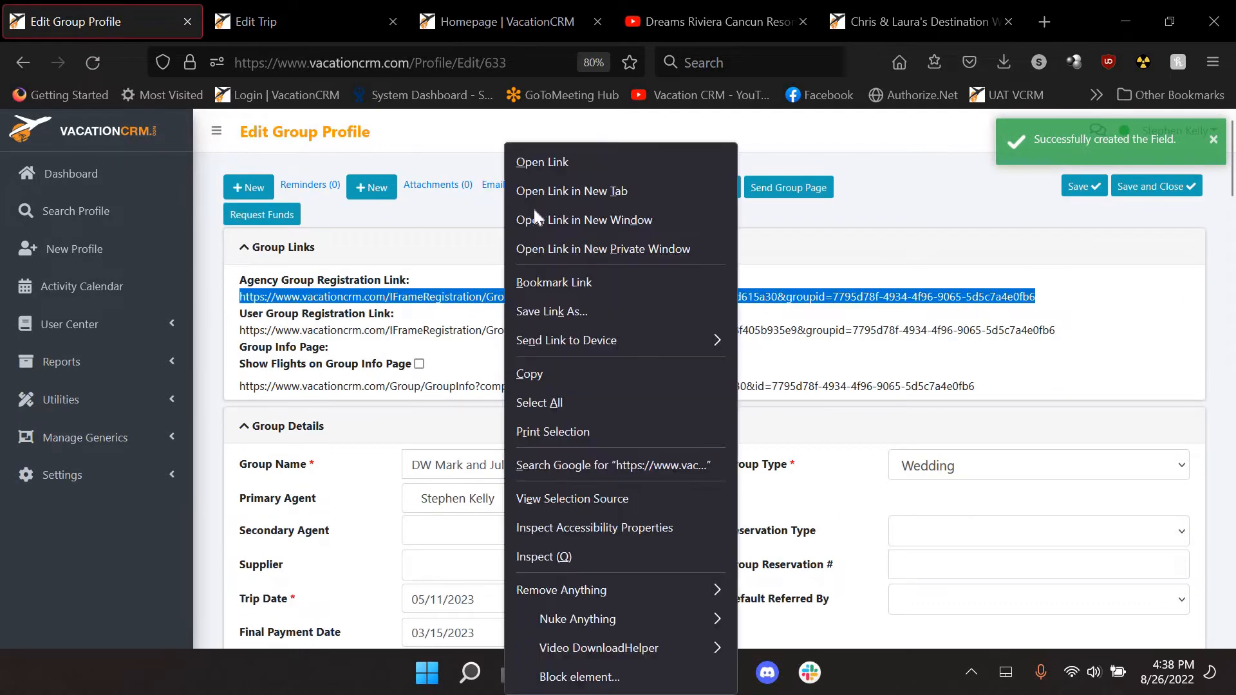
{"action": "left_click", "coordinate": [205, 17]}
{"action": "left_click", "coordinate": [226, 17]}
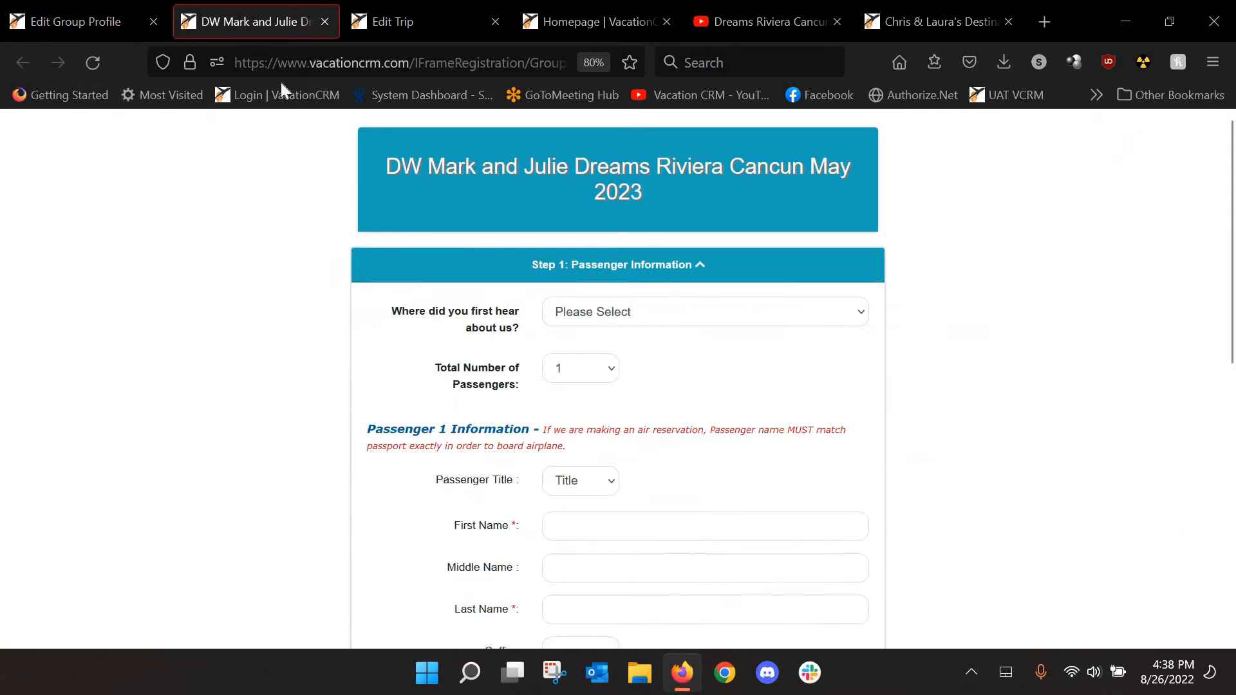
Check the Trip Information room types and transportation choices, answer Yes to excursions, then go to Edit Trip
{"action": "scroll", "coordinate": [349, 289], "scroll_direction": "down", "scroll_amount": 7}
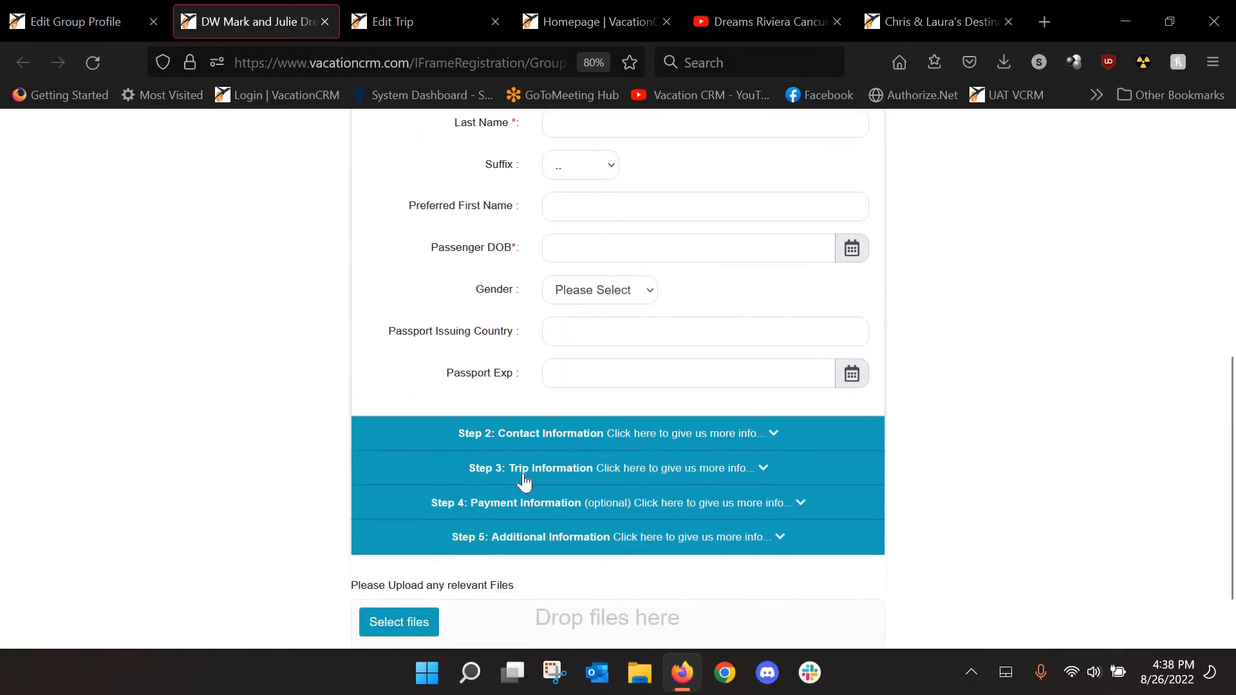
{"action": "left_click", "coordinate": [532, 466]}
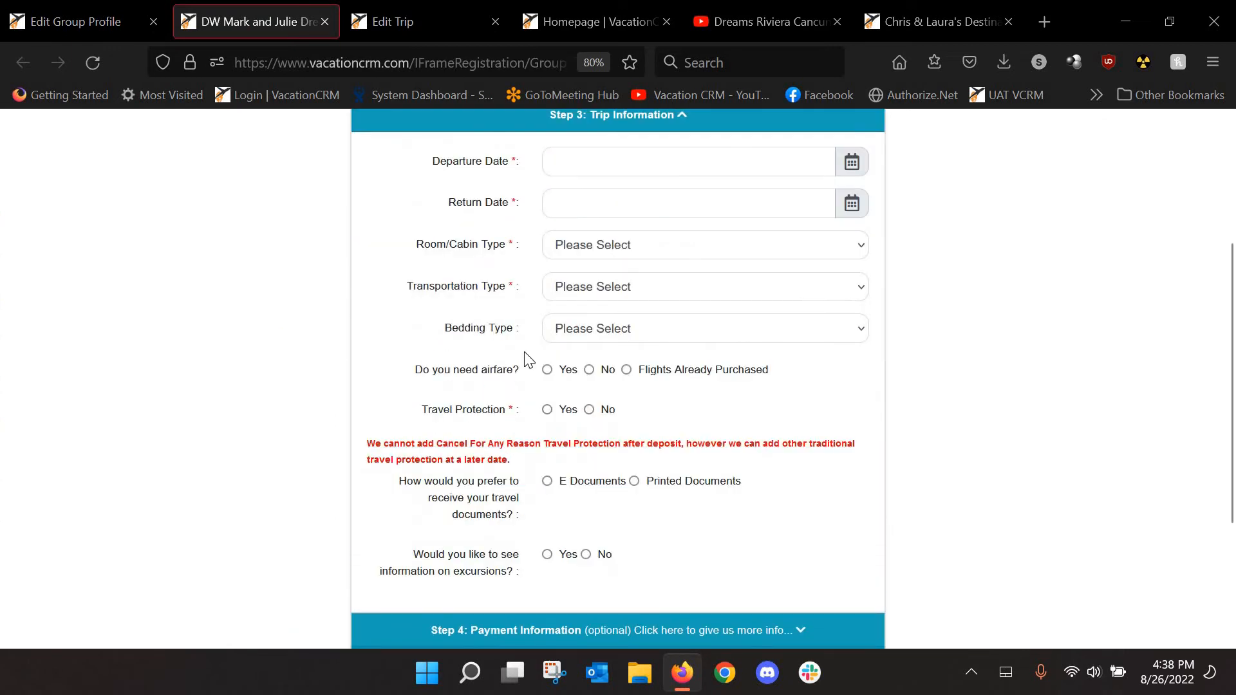
{"action": "left_click", "coordinate": [583, 251]}
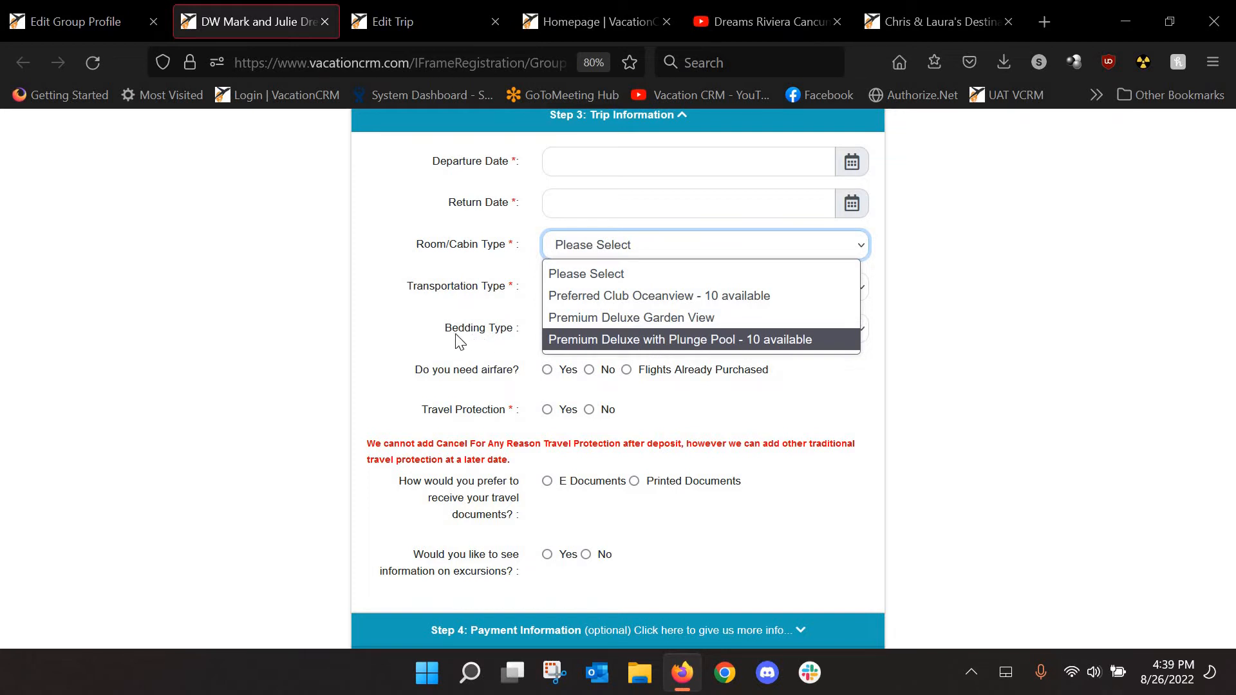
{"action": "left_click", "coordinate": [396, 306]}
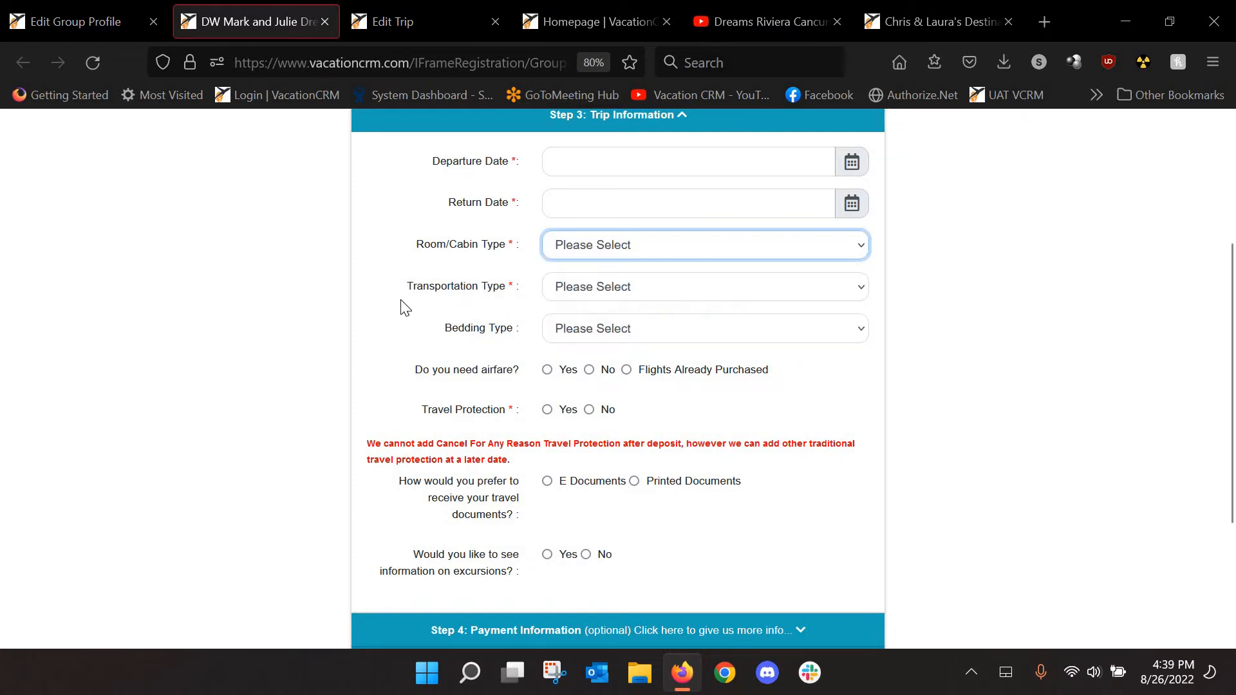
{"action": "left_click", "coordinate": [626, 297]}
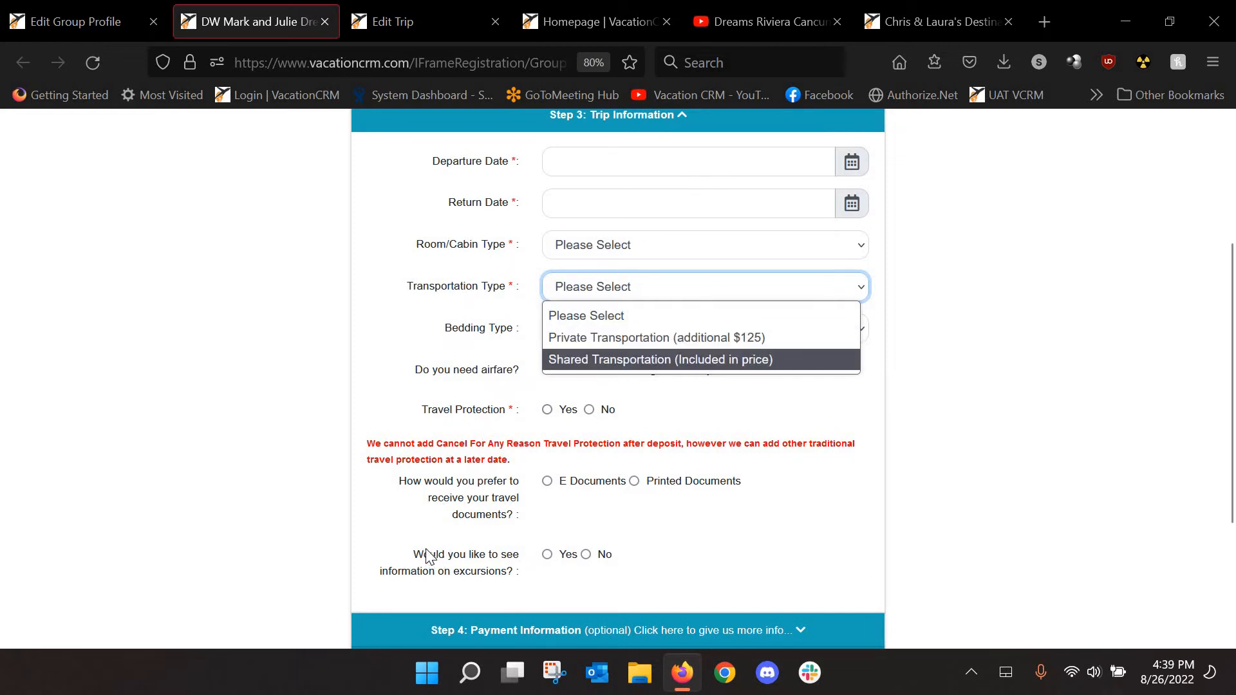
{"action": "left_click_drag", "start_coordinate": [415, 555], "coordinate": [492, 557]}
{"action": "left_click", "coordinate": [551, 558]}
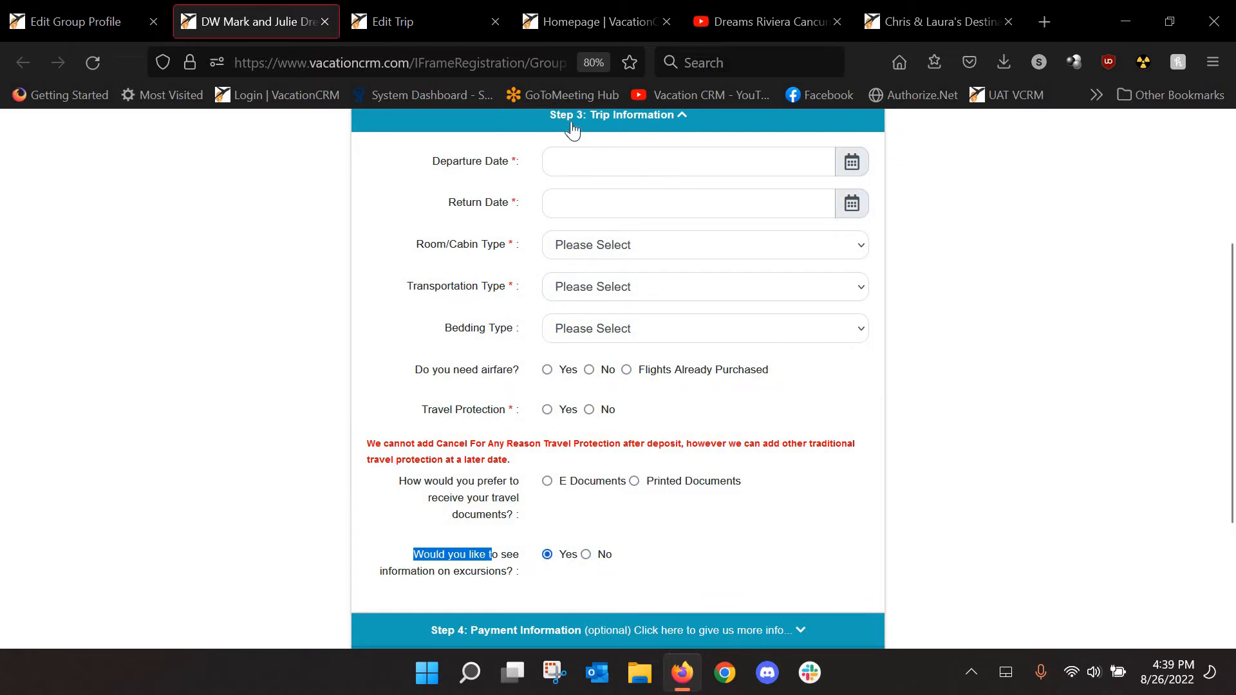
{"action": "left_click", "coordinate": [376, 252]}
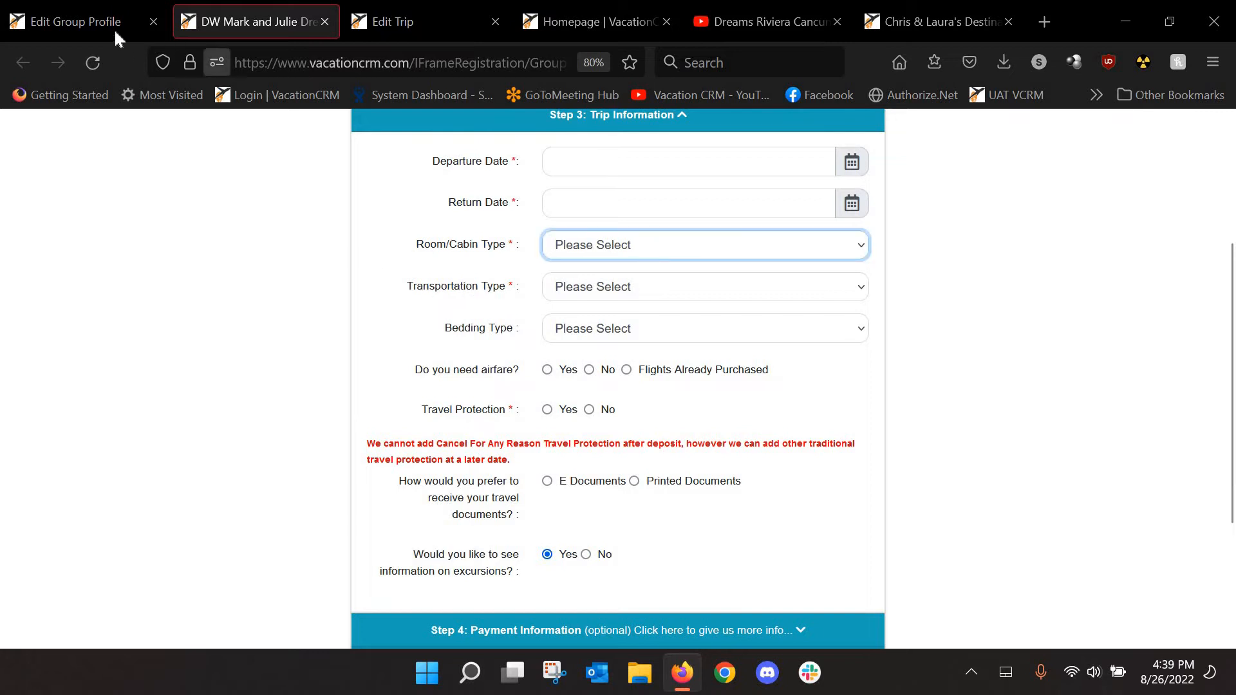
{"action": "left_click", "coordinate": [427, 22]}
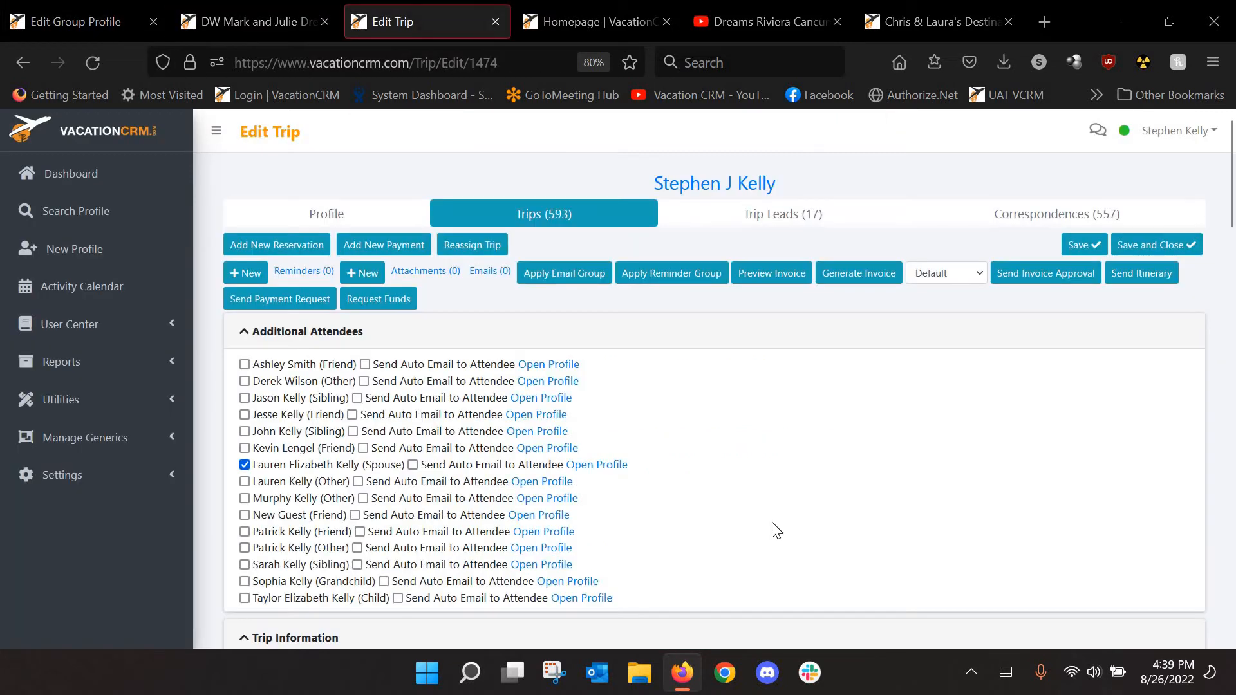
{"action": "scroll", "coordinate": [785, 525], "scroll_direction": "down", "scroll_amount": 7}
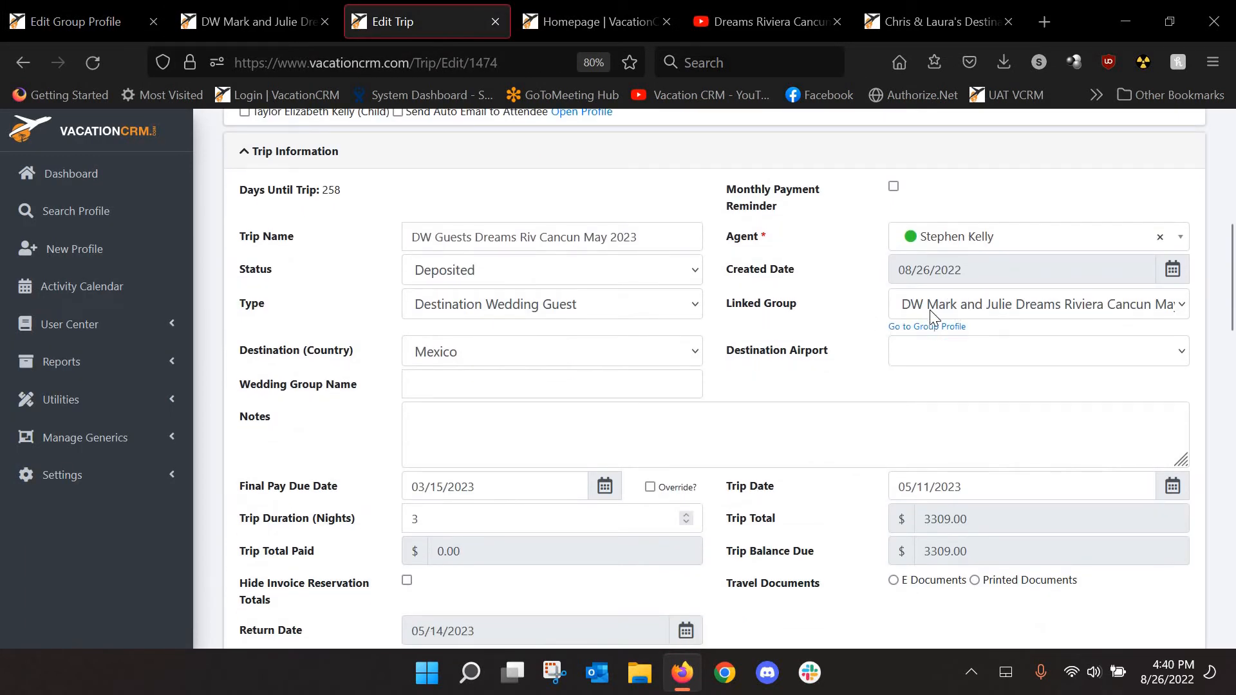
{"action": "left_click", "coordinate": [87, 17]}
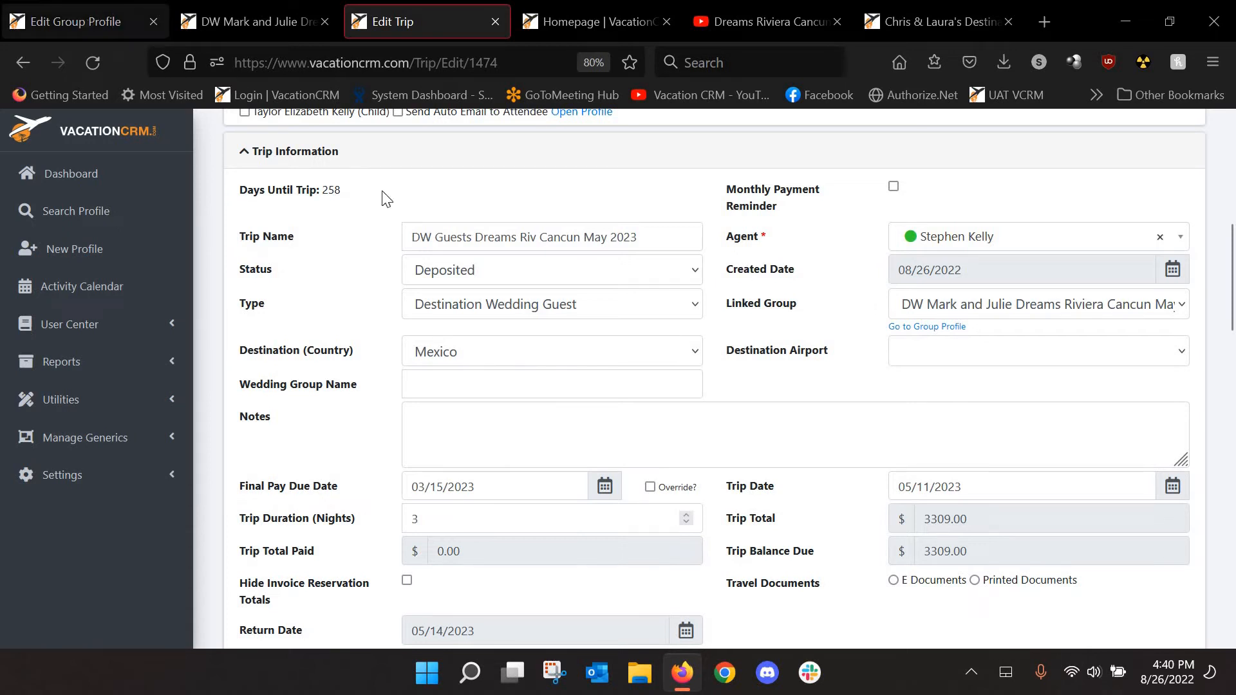
{"action": "scroll", "coordinate": [380, 441], "scroll_direction": "down", "scroll_amount": 15}
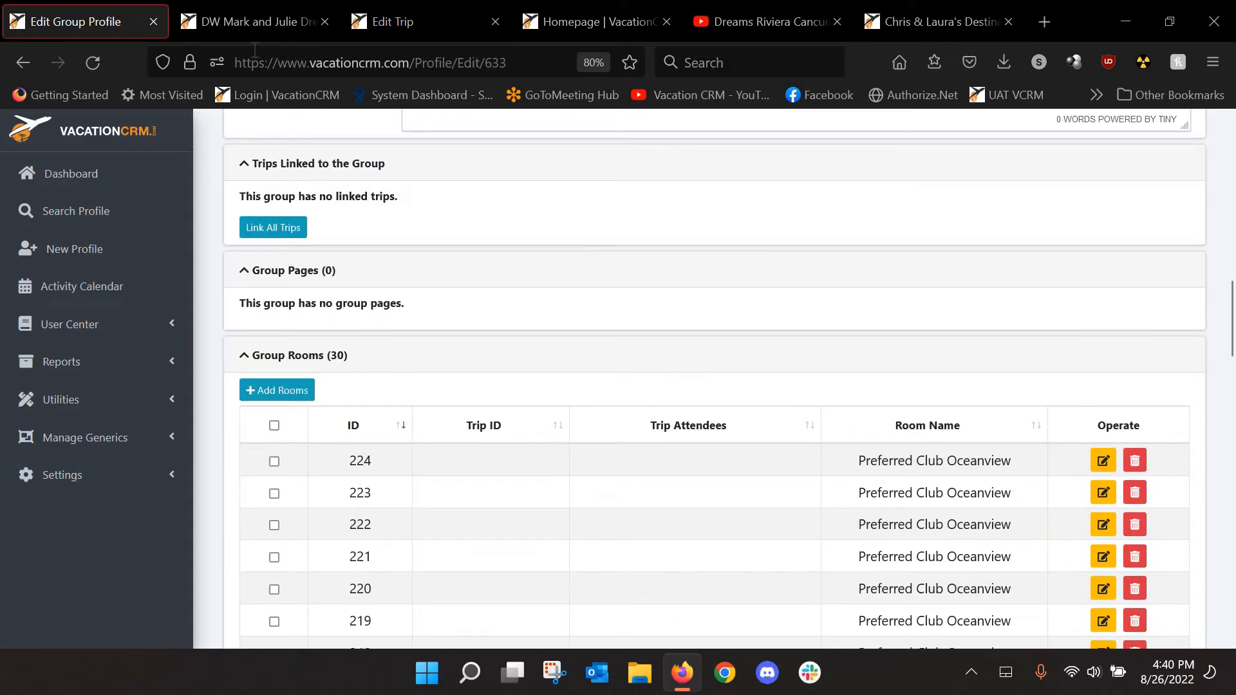
{"action": "left_click", "coordinate": [422, 23]}
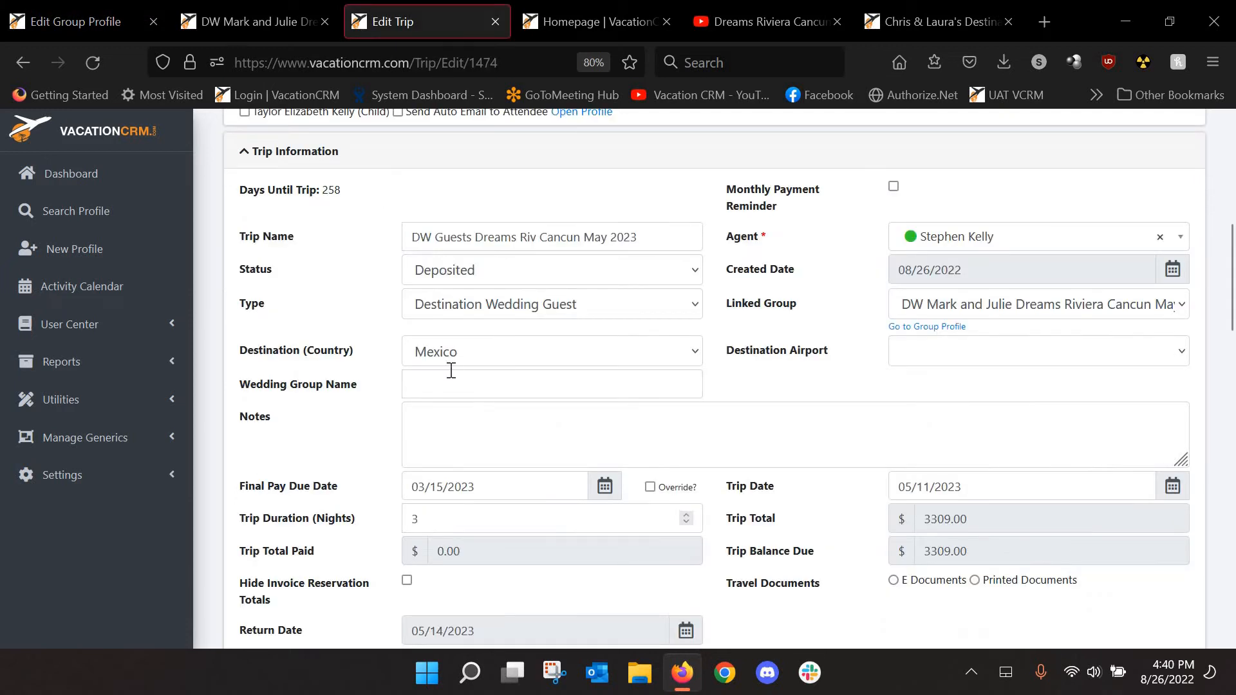
{"action": "scroll", "coordinate": [412, 394], "scroll_direction": "down", "scroll_amount": 4}
{"action": "scroll", "coordinate": [309, 440], "scroll_direction": "down", "scroll_amount": 3}
{"action": "left_click", "coordinate": [267, 428]}
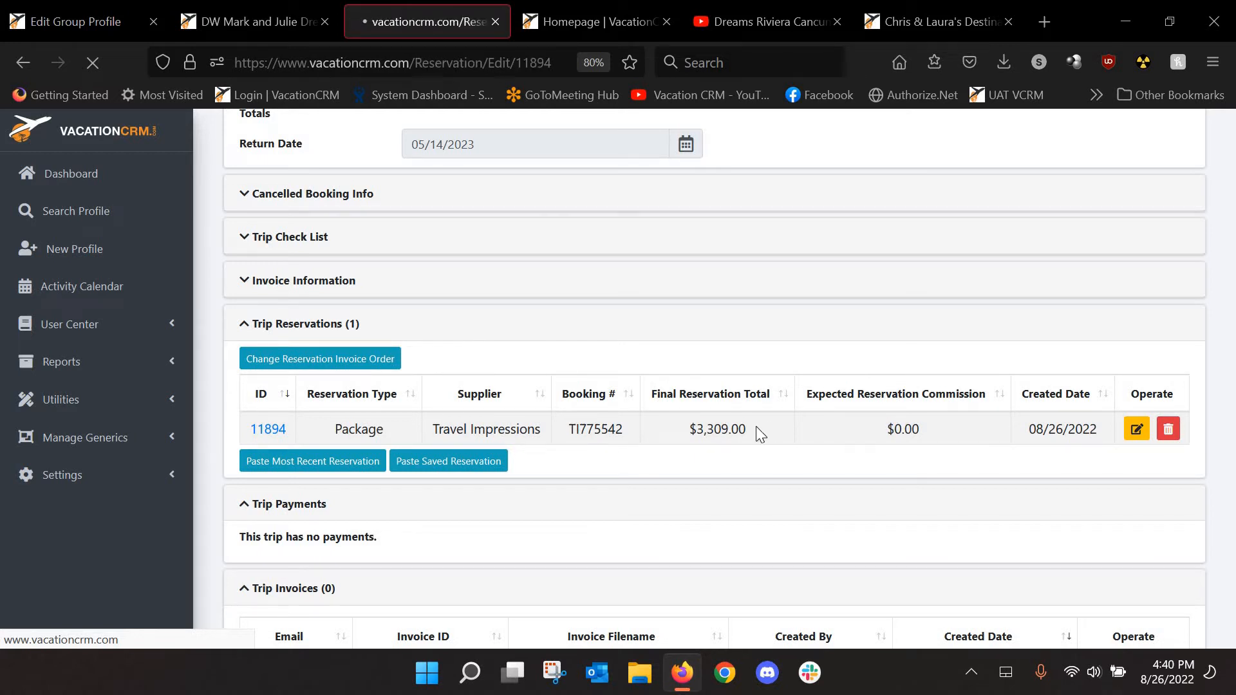
{"action": "scroll", "coordinate": [717, 418], "scroll_direction": "down", "scroll_amount": 10}
{"action": "scroll", "coordinate": [718, 418], "scroll_direction": "down", "scroll_amount": 15}
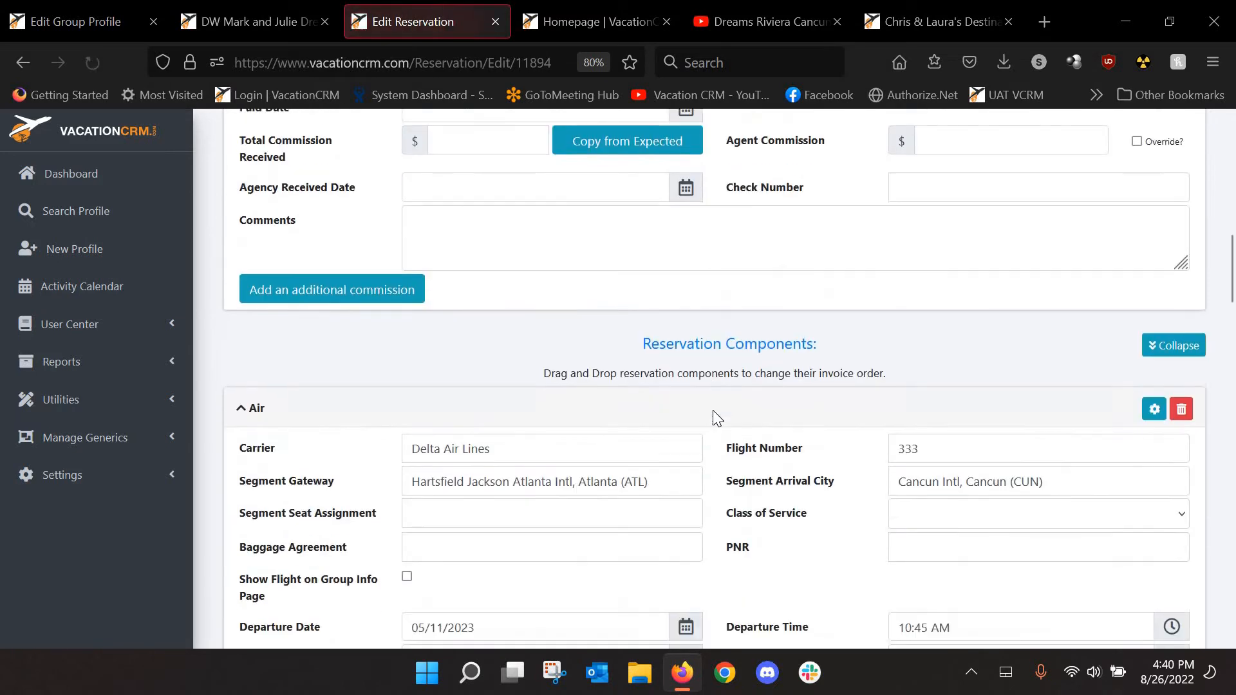
{"action": "scroll", "coordinate": [718, 418], "scroll_direction": "down", "scroll_amount": 5}
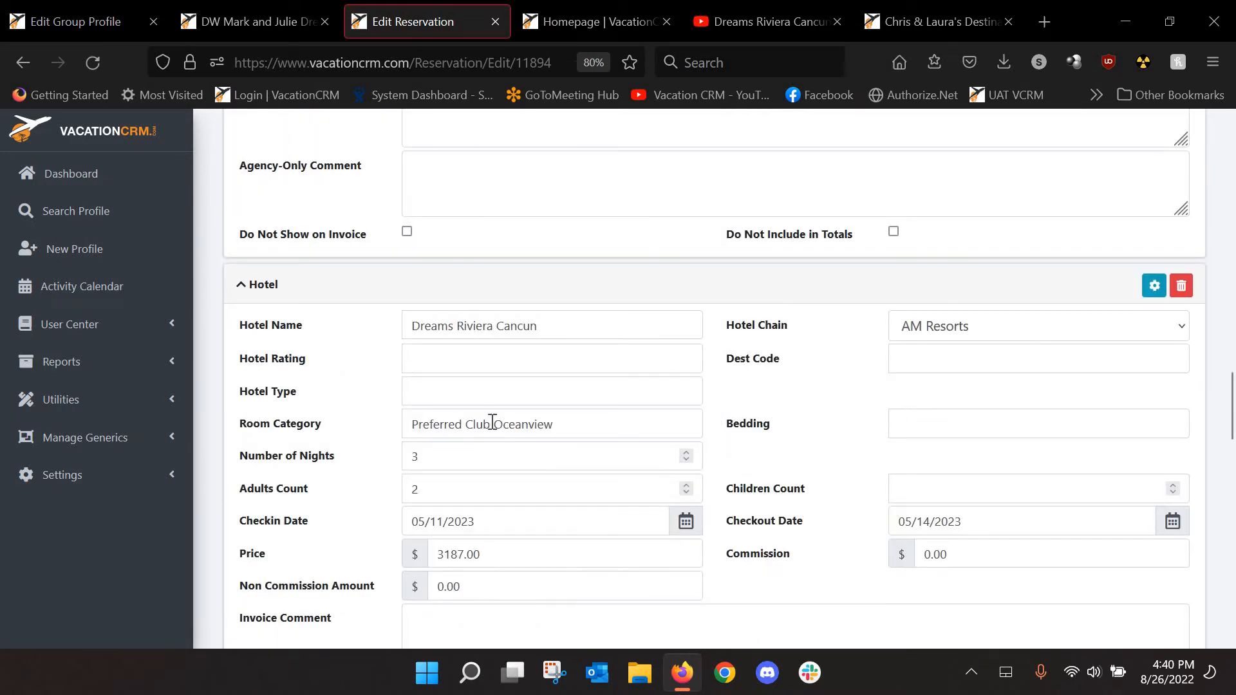
{"action": "left_click", "coordinate": [80, 25]}
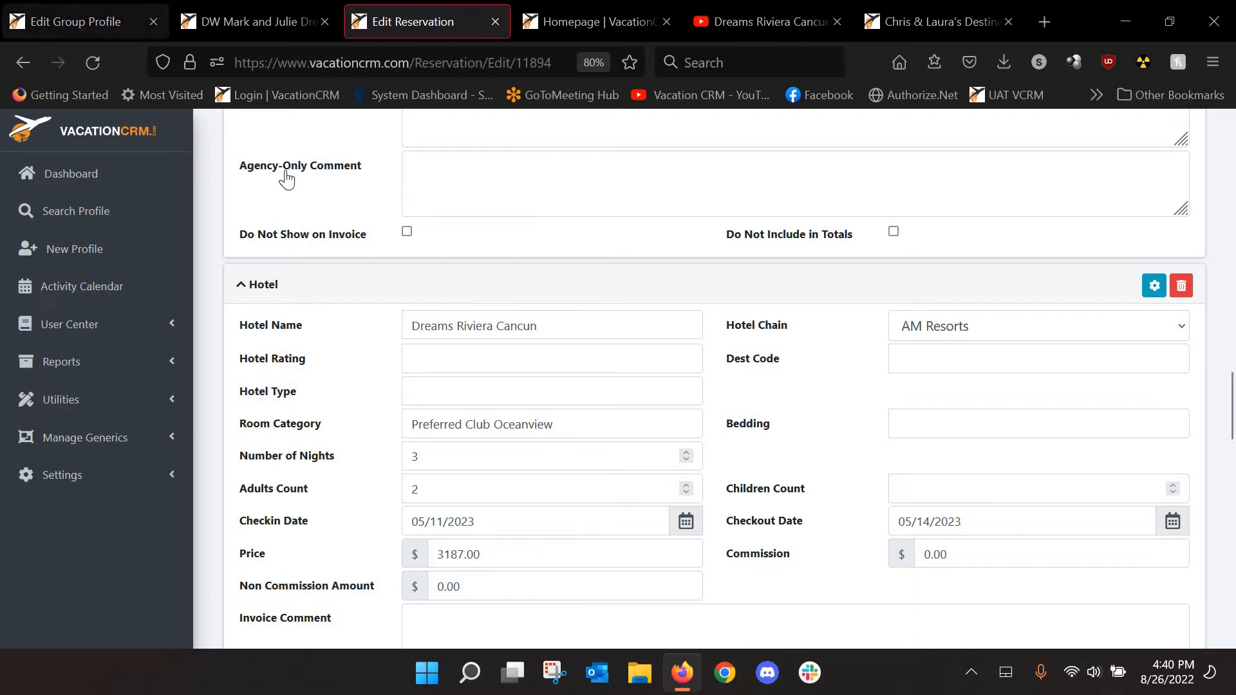
{"action": "scroll", "coordinate": [884, 428], "scroll_direction": "down", "scroll_amount": 2}
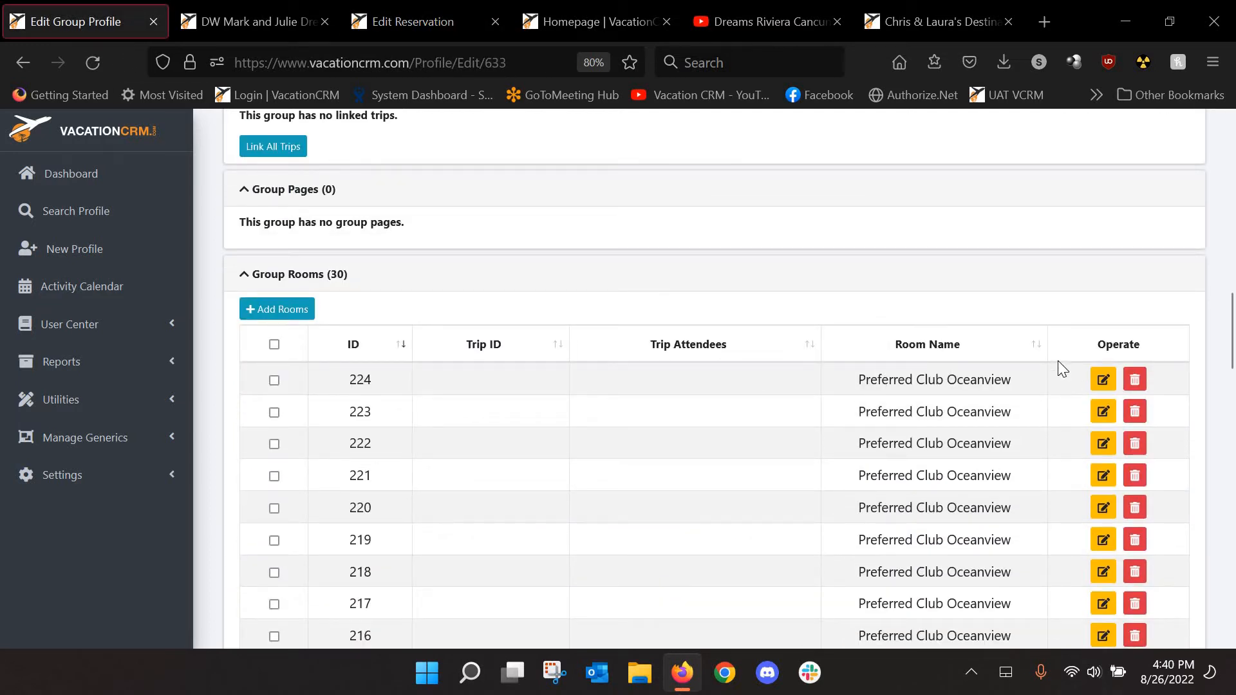
Cancel the room 224 edit after finding no trips to link, and save the group profile
{"action": "left_click", "coordinate": [1104, 380]}
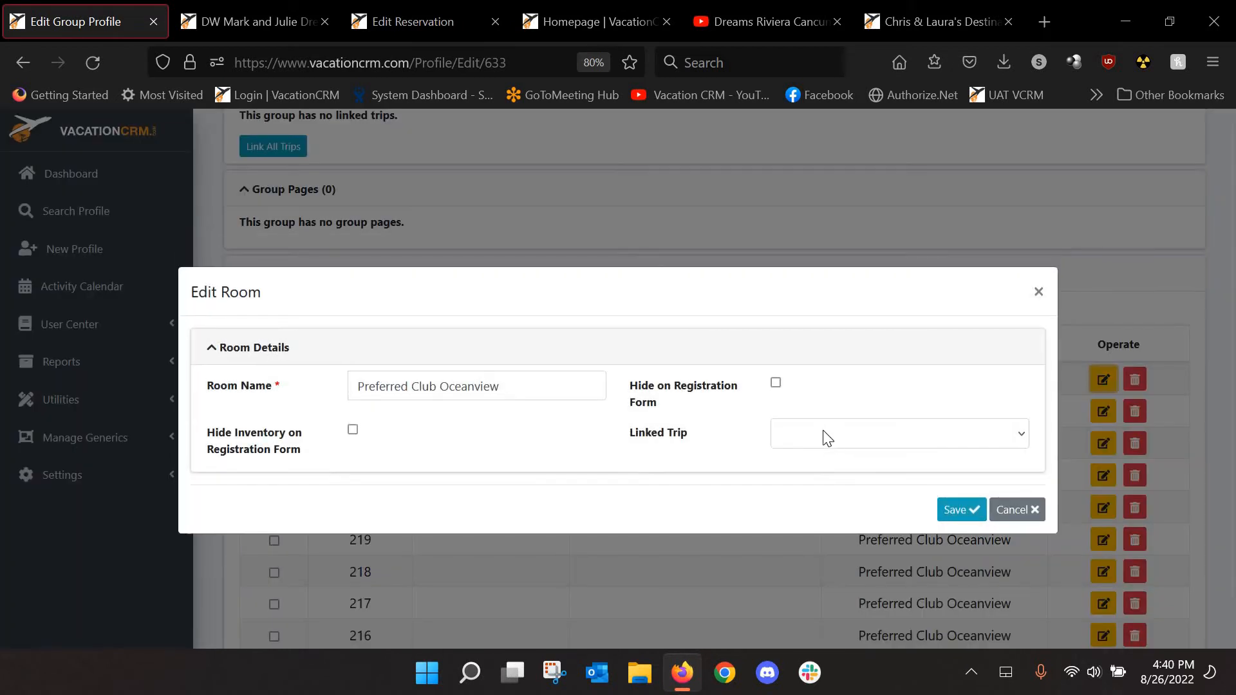
{"action": "left_click", "coordinate": [830, 444]}
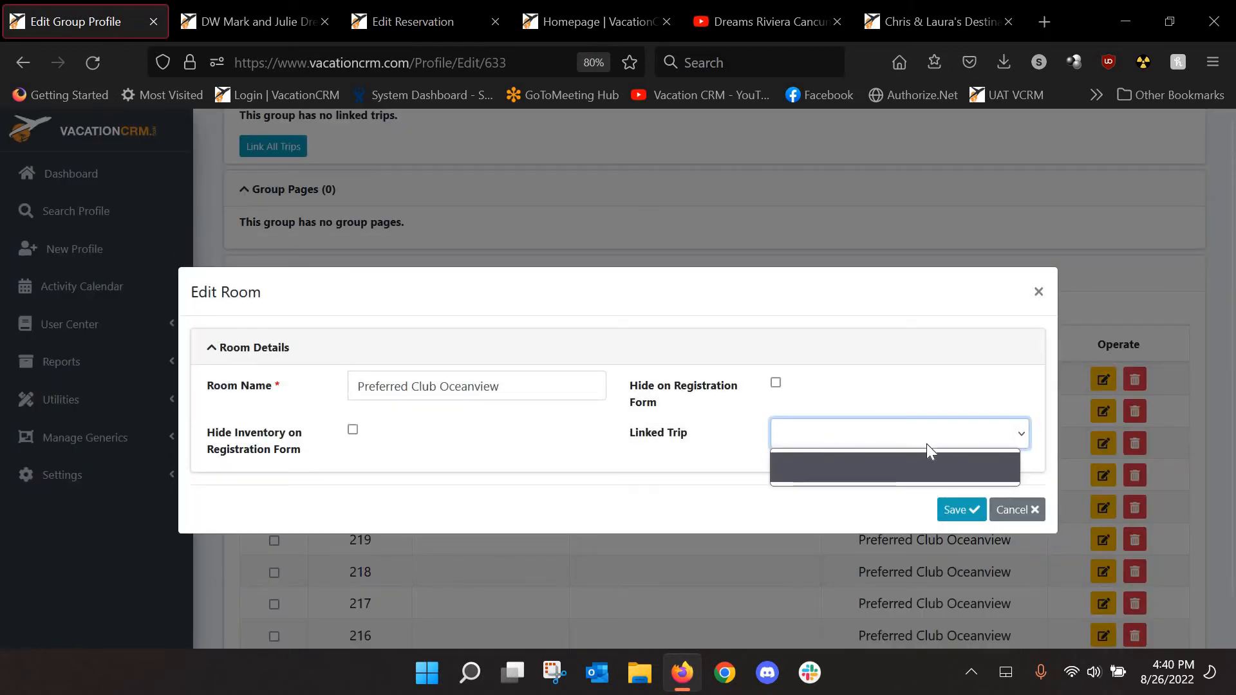
{"action": "left_click", "coordinate": [1018, 510]}
{"action": "left_click", "coordinate": [1018, 509]}
{"action": "left_click_drag", "start_coordinate": [1230, 301], "coordinate": [1232, 132]}
{"action": "left_click", "coordinate": [1078, 192]}
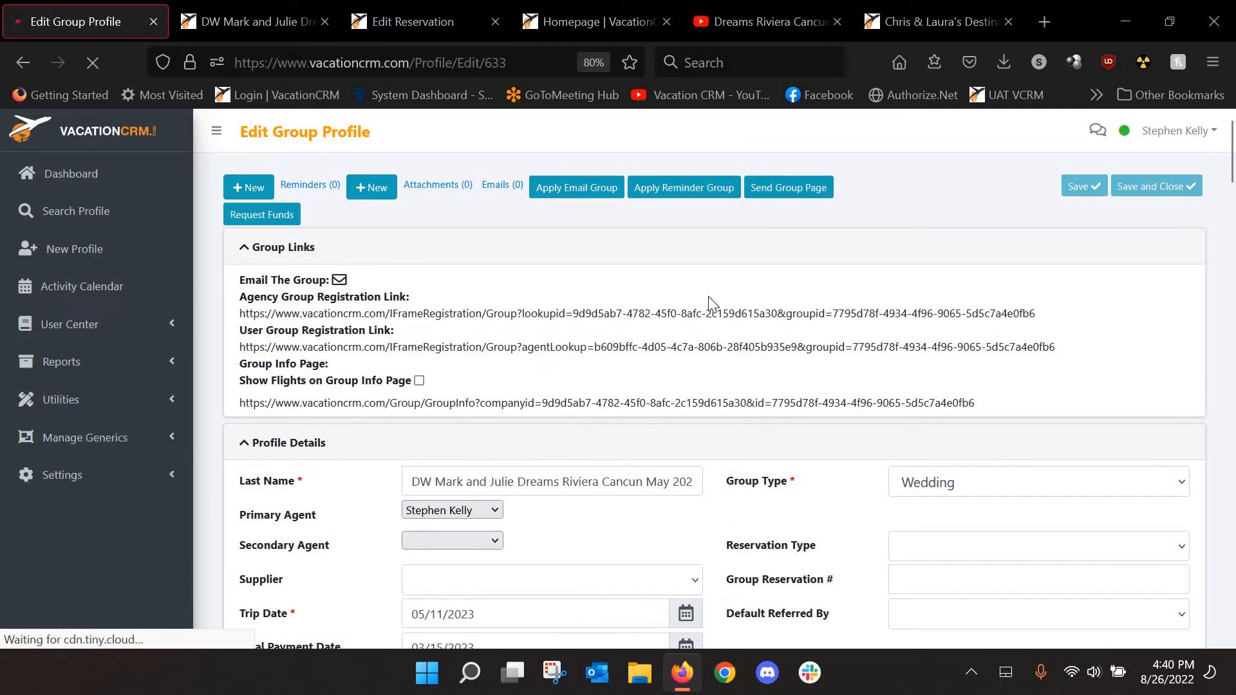
{"action": "scroll", "coordinate": [734, 322], "scroll_direction": "down", "scroll_amount": 15}
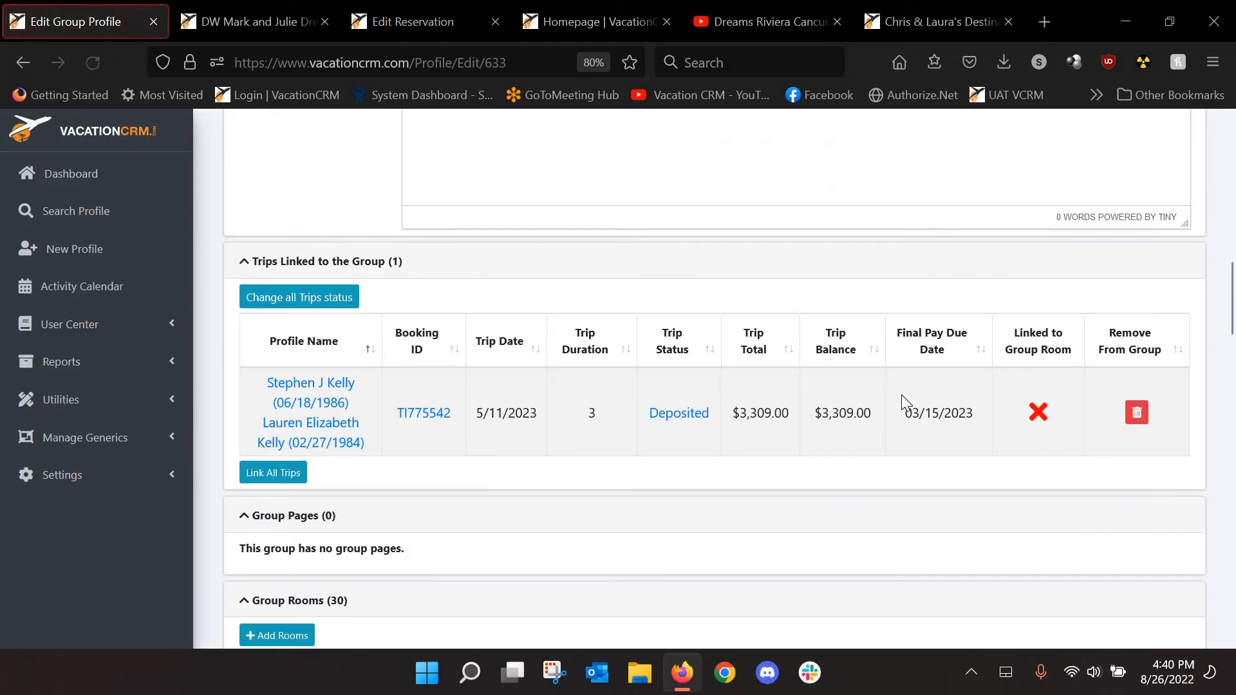
{"action": "scroll", "coordinate": [901, 395], "scroll_direction": "down", "scroll_amount": 3}
{"action": "scroll", "coordinate": [993, 323], "scroll_direction": "up", "scroll_amount": 2}
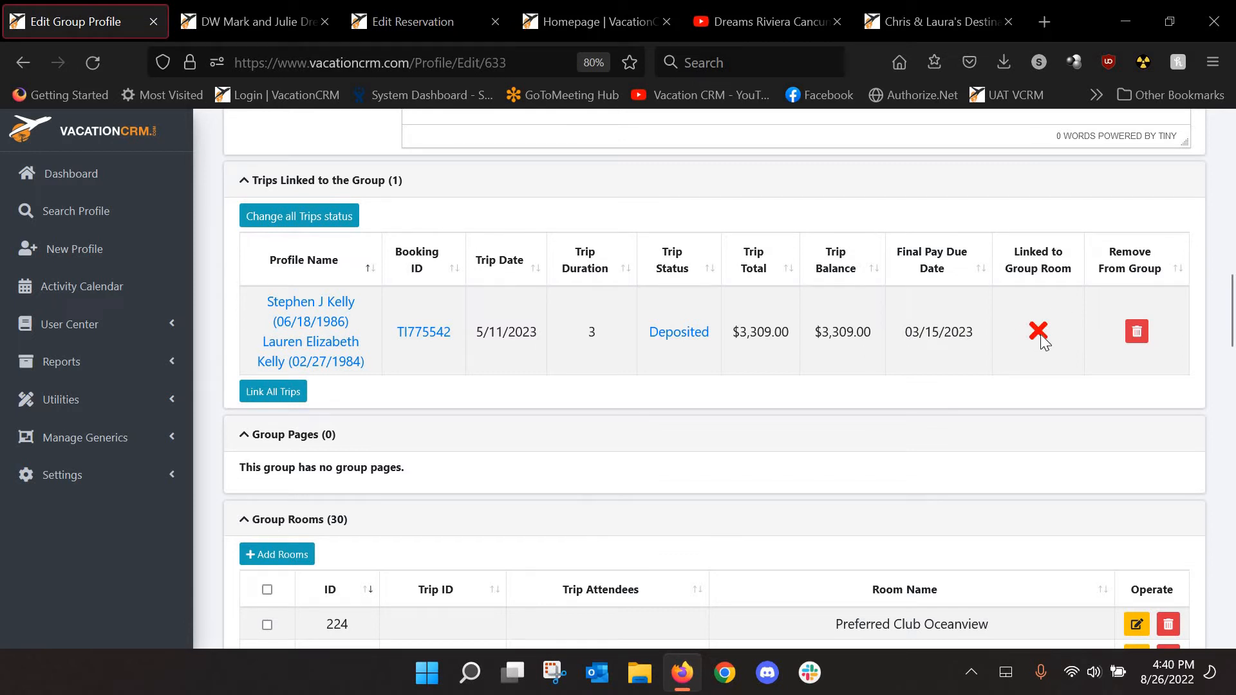
{"action": "scroll", "coordinate": [1043, 341], "scroll_direction": "down", "scroll_amount": 3}
Link room 224 to the DW Guests Dreams Riv Cancun May 2023 trip and save it
{"action": "left_click", "coordinate": [1136, 464]}
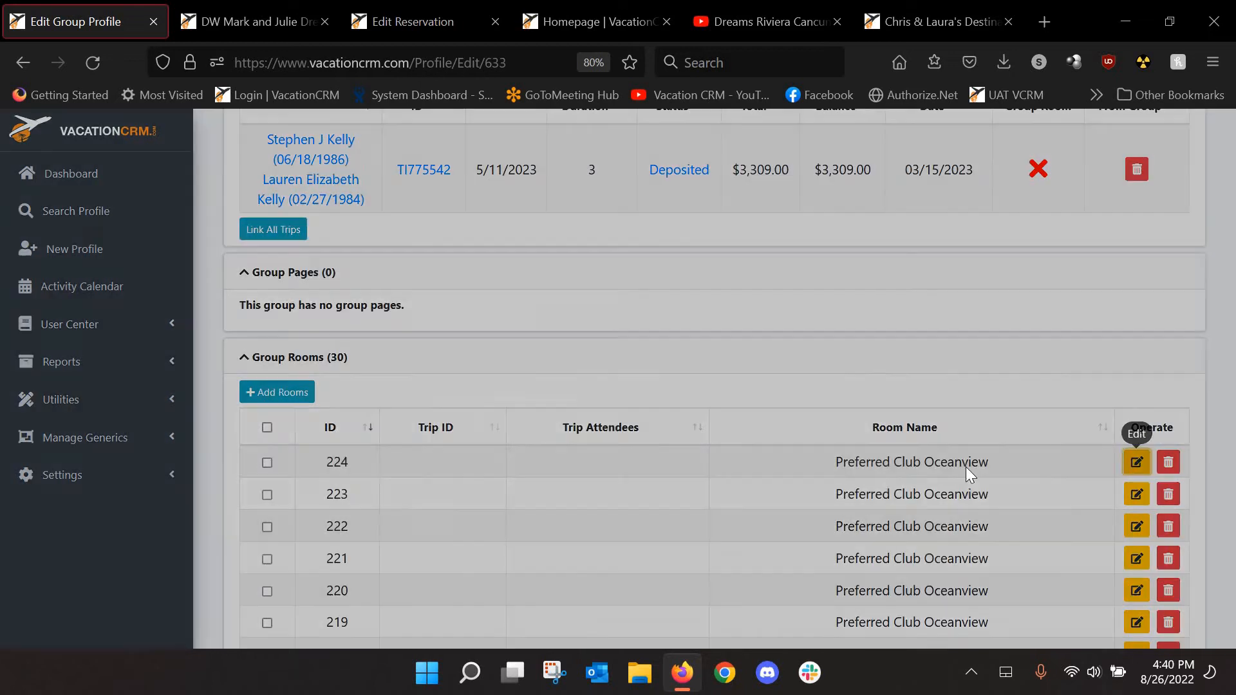
{"action": "left_click", "coordinate": [959, 448]}
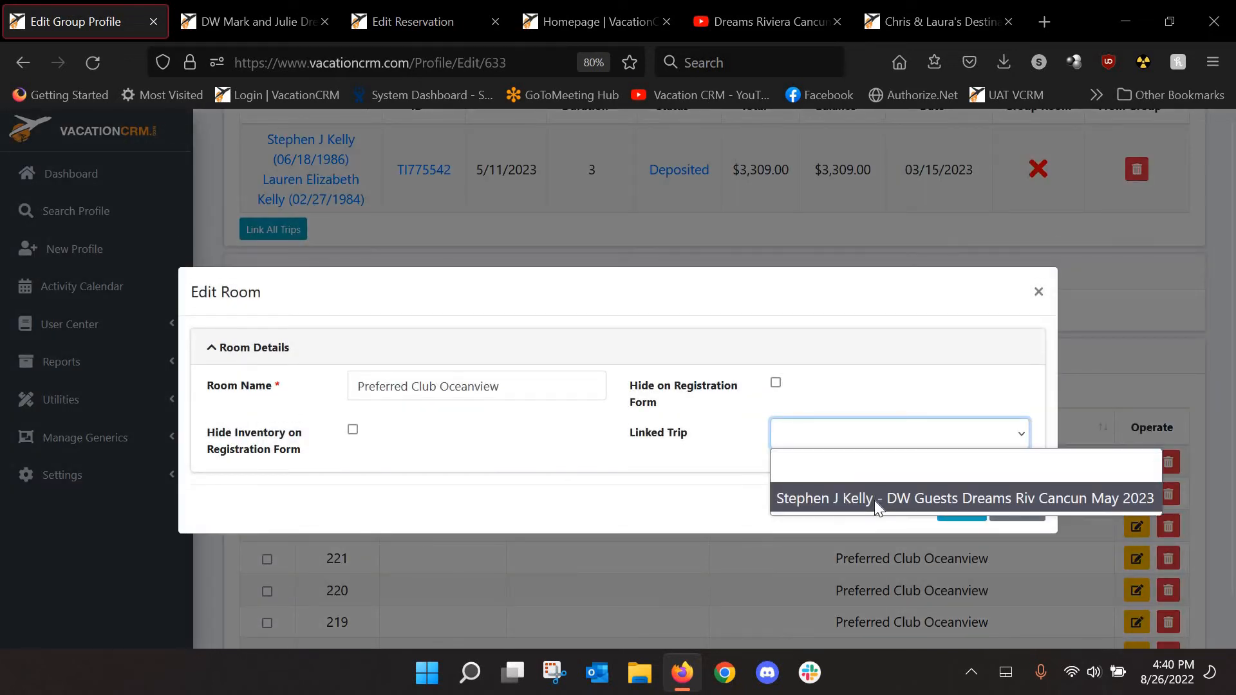
{"action": "left_click", "coordinate": [874, 500]}
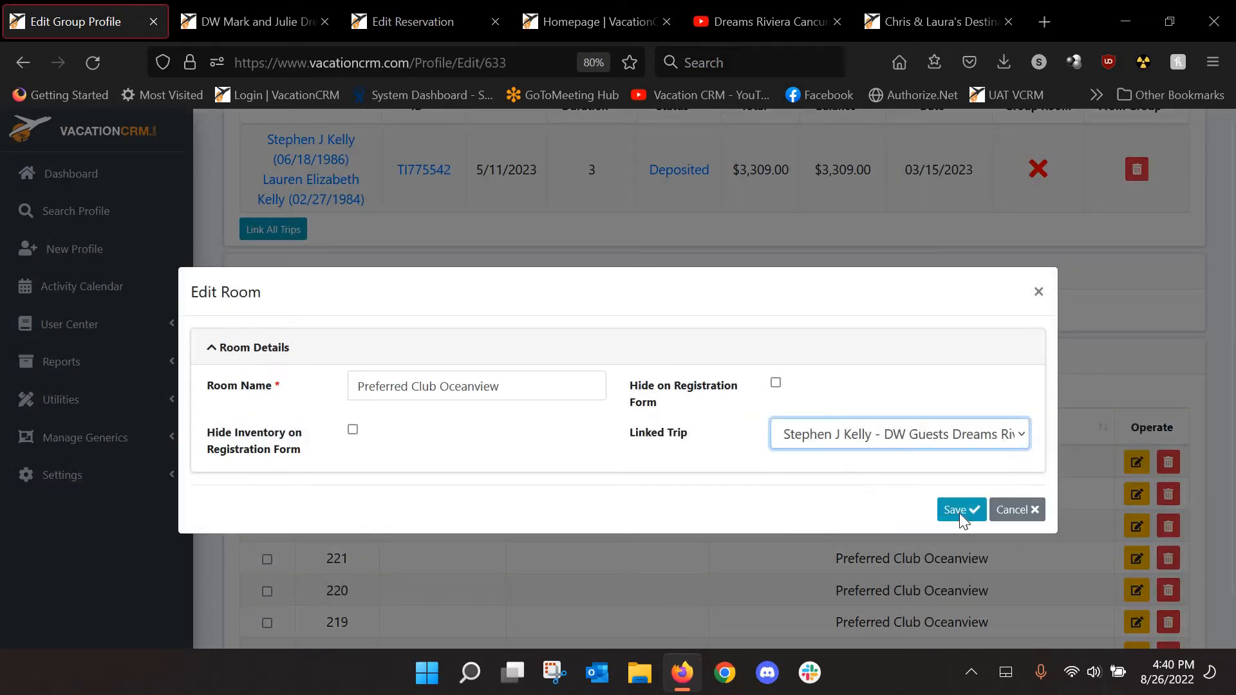
{"action": "left_click", "coordinate": [958, 511]}
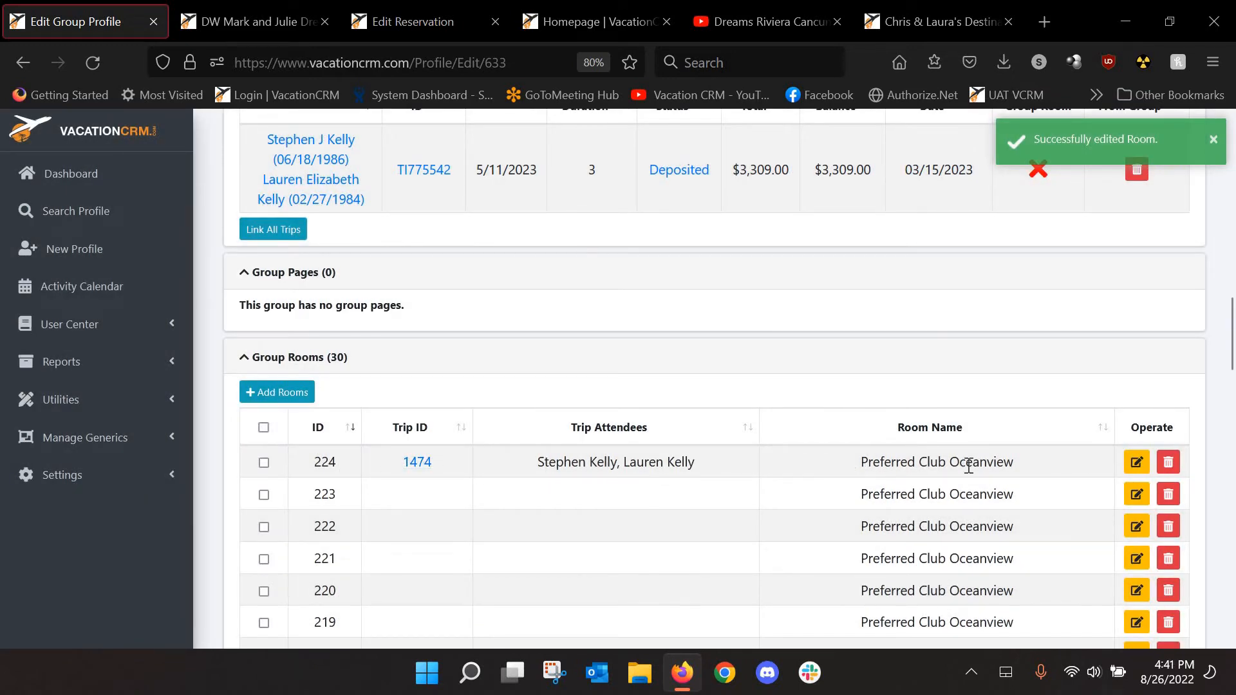
{"action": "scroll", "coordinate": [1234, 315], "scroll_direction": "up", "scroll_amount": 6}
{"action": "scroll", "coordinate": [1234, 315], "scroll_direction": "up", "scroll_amount": 8}
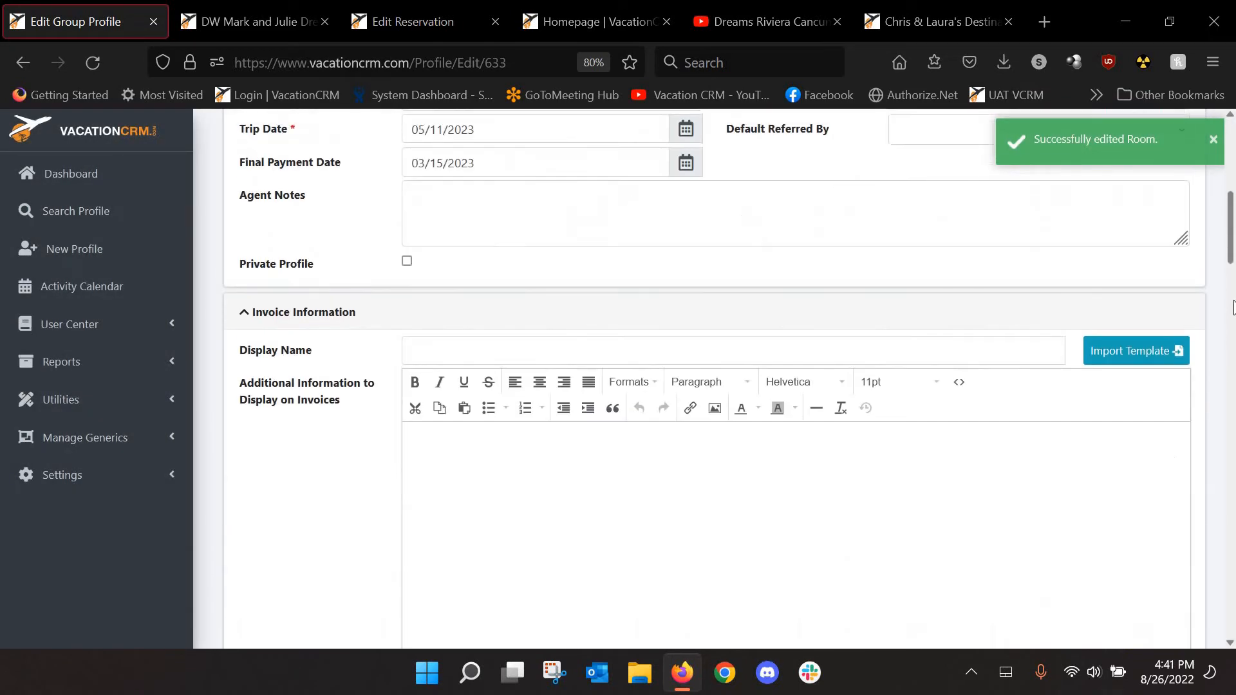
Save the wedding group profile, review Trips Linked and Group Rooms, then open the UNICO example wedding page
{"action": "left_click", "coordinate": [1085, 187]}
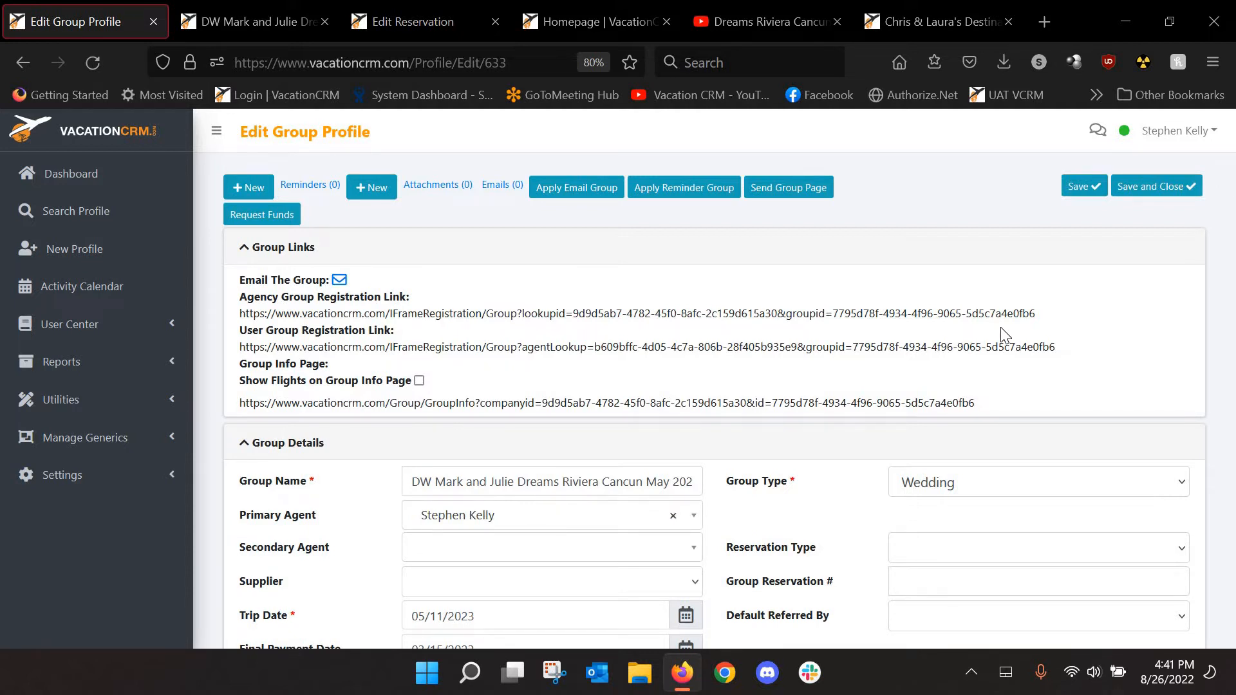
{"action": "scroll", "coordinate": [1011, 348], "scroll_direction": "down", "scroll_amount": 5}
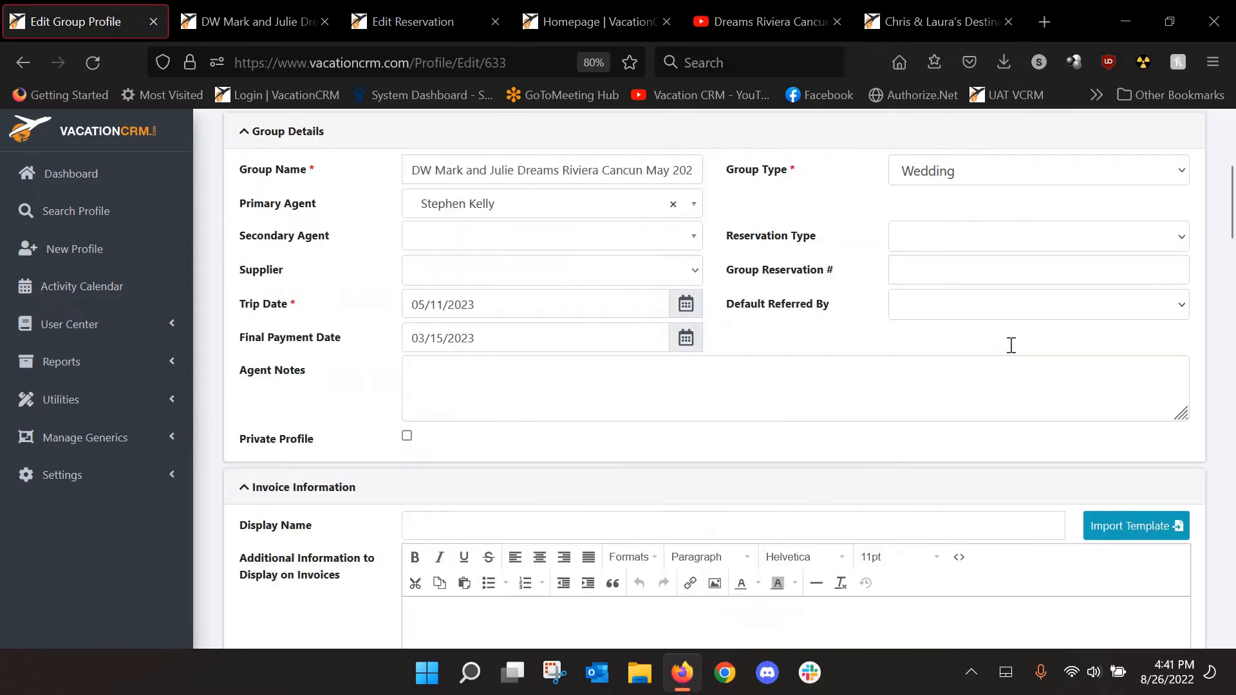
{"action": "scroll", "coordinate": [1011, 348], "scroll_direction": "up", "scroll_amount": 5}
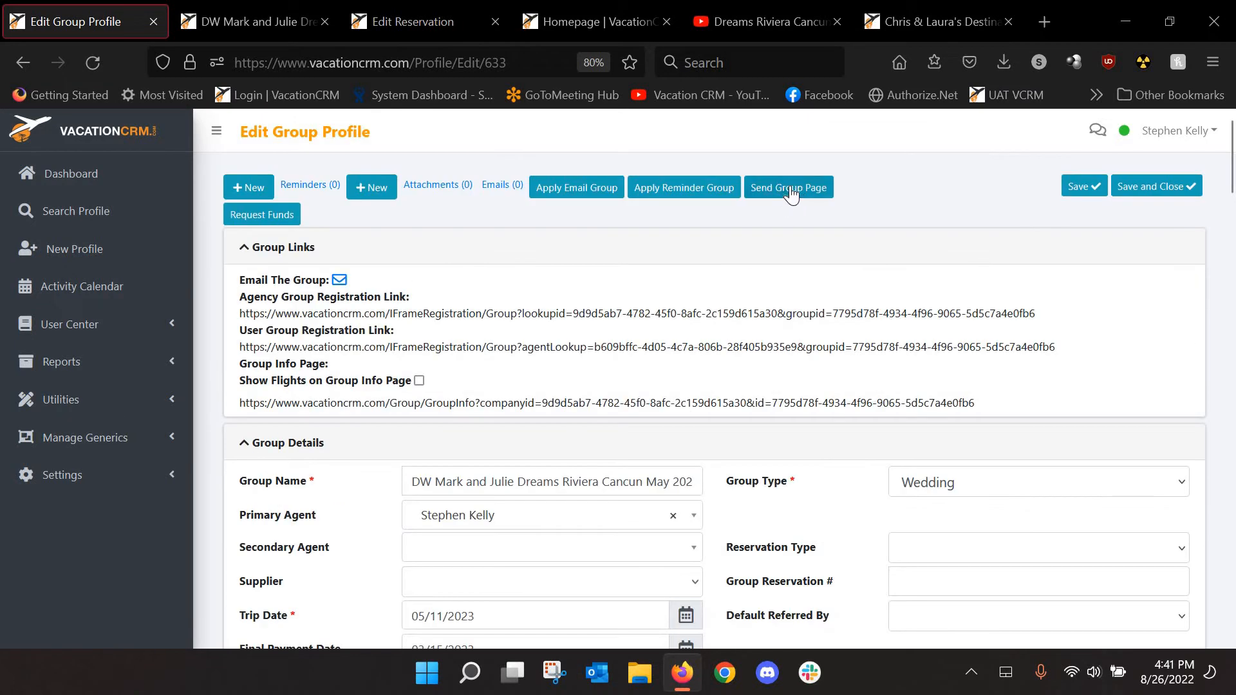
{"action": "scroll", "coordinate": [428, 374], "scroll_direction": "down", "scroll_amount": 12}
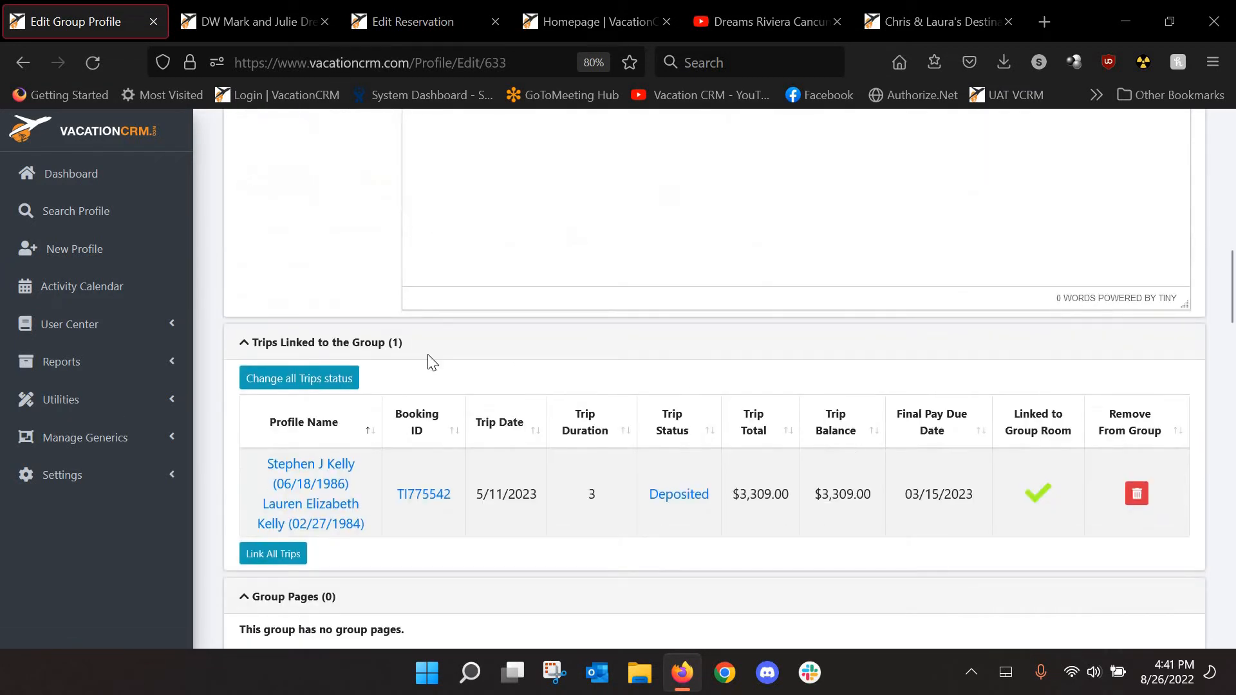
{"action": "scroll", "coordinate": [283, 378], "scroll_direction": "down", "scroll_amount": 1}
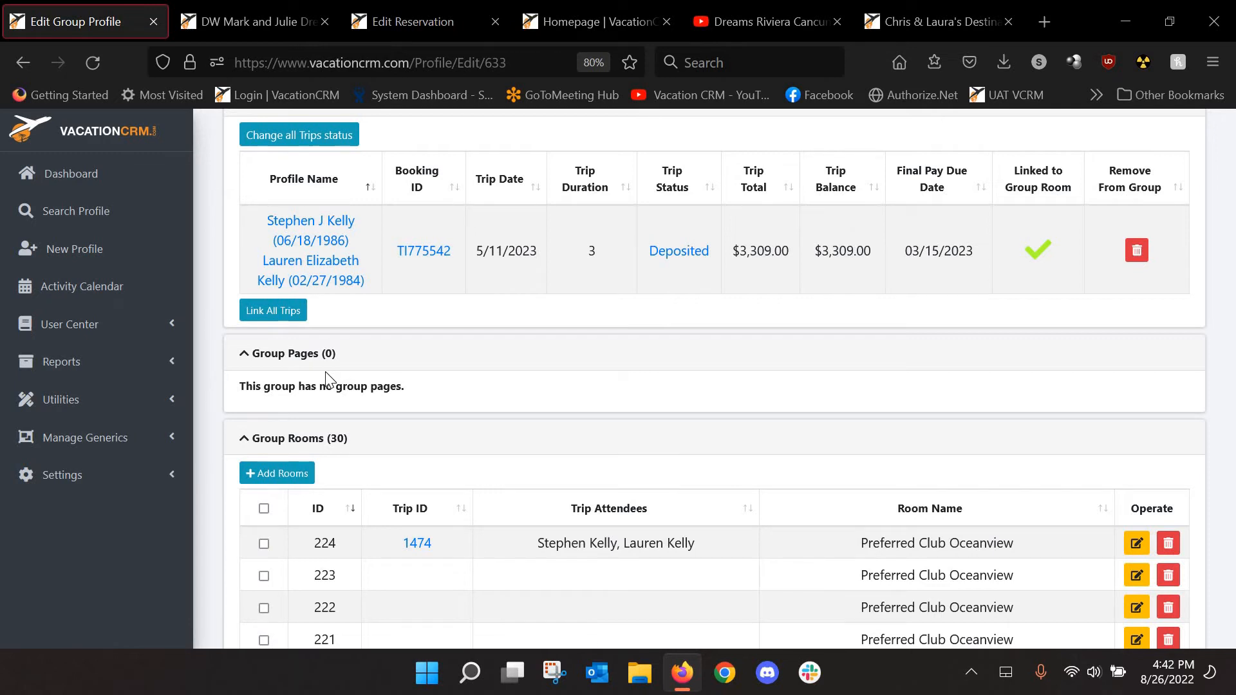
{"action": "left_click", "coordinate": [910, 22]}
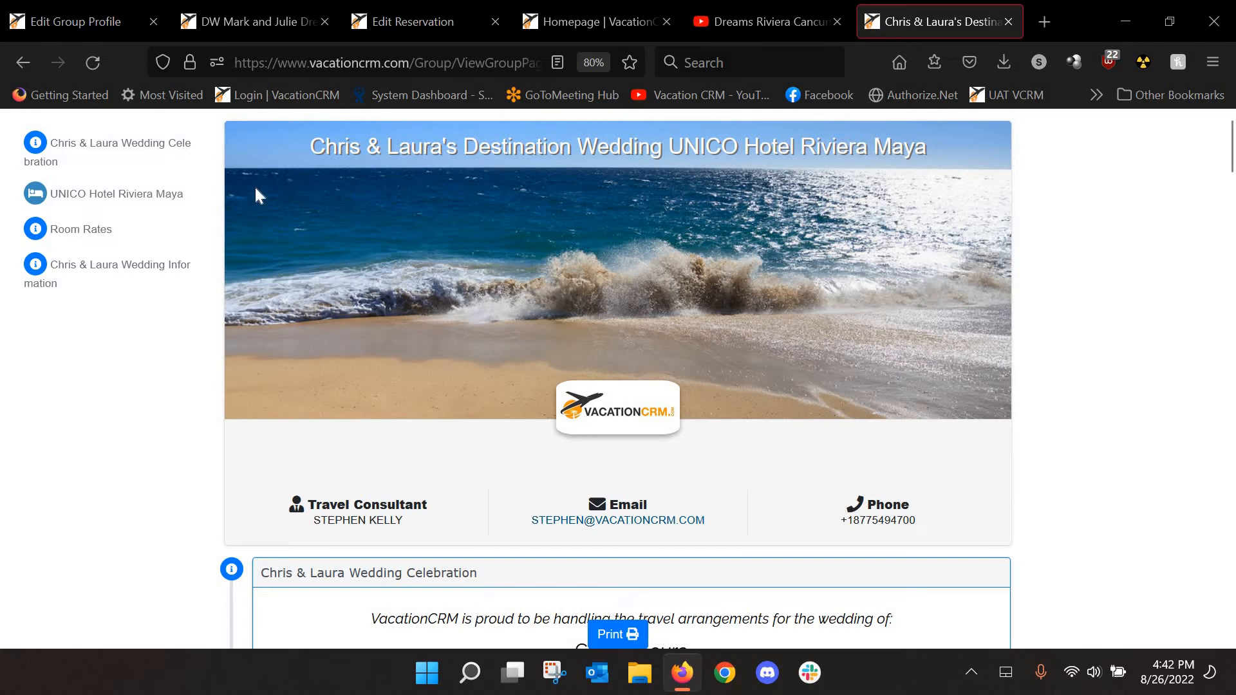
Read through the example page's wedding celebration, hotel, room rate and booking sections
{"action": "left_click", "coordinate": [133, 148]}
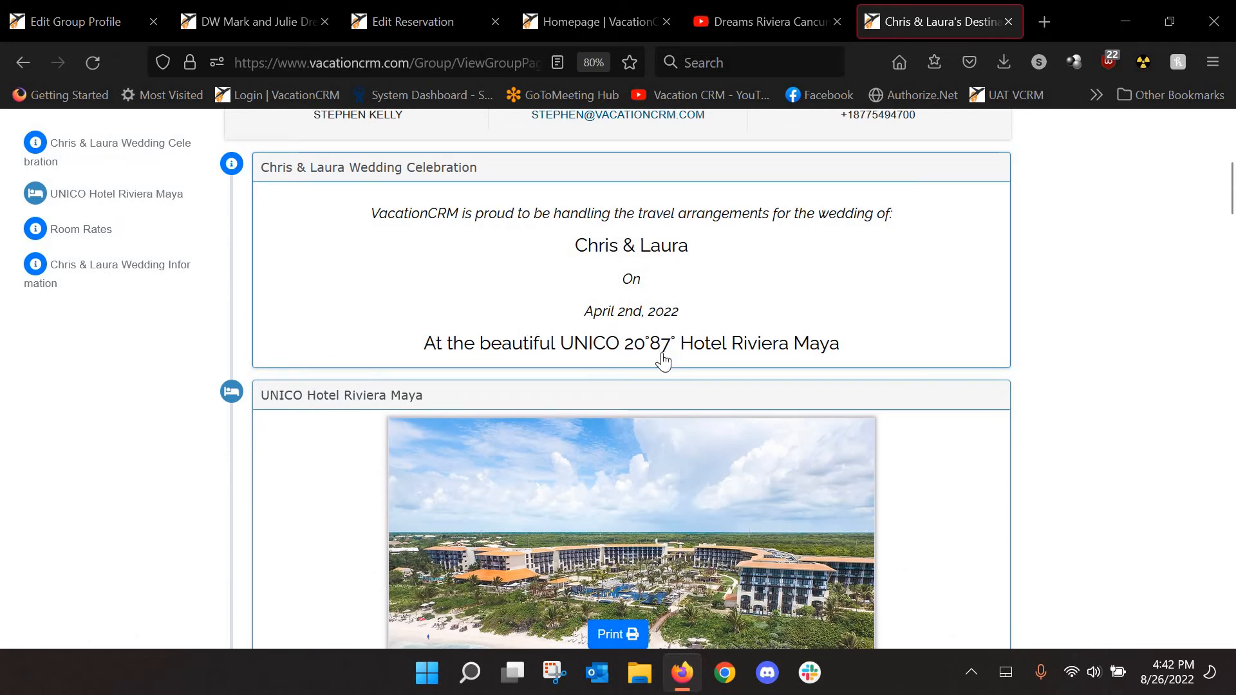
{"action": "scroll", "coordinate": [367, 337], "scroll_direction": "down", "scroll_amount": 7}
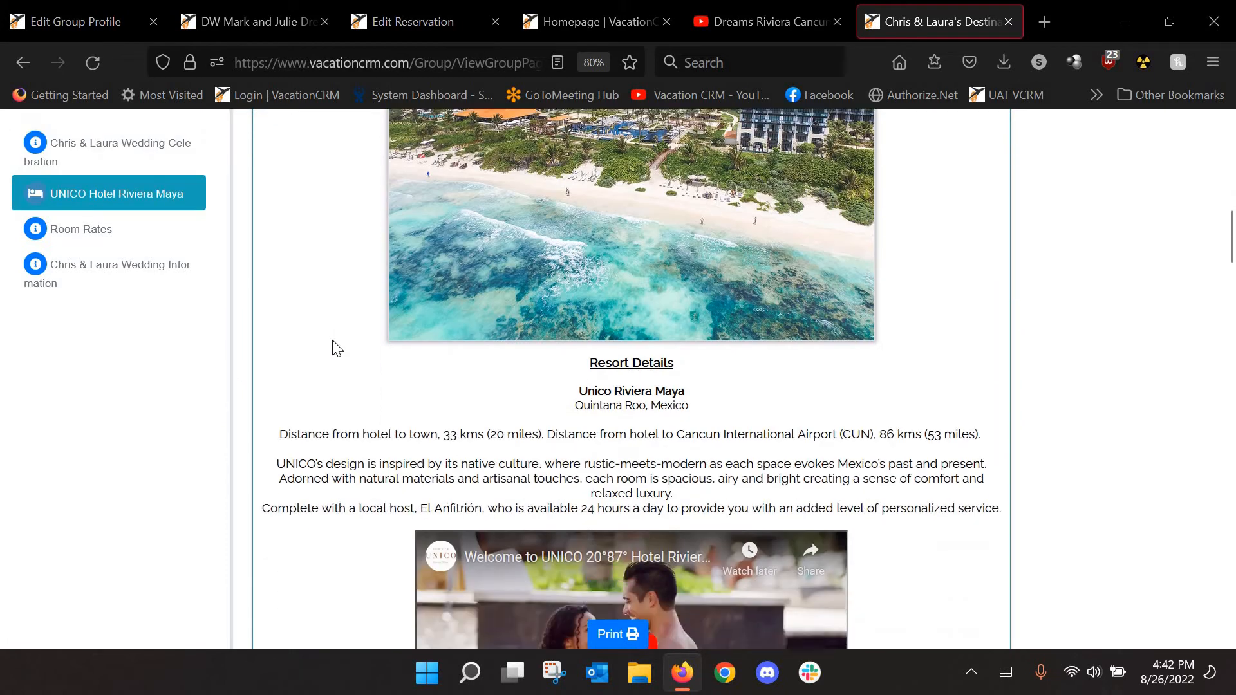
{"action": "scroll", "coordinate": [334, 348], "scroll_direction": "down", "scroll_amount": 10}
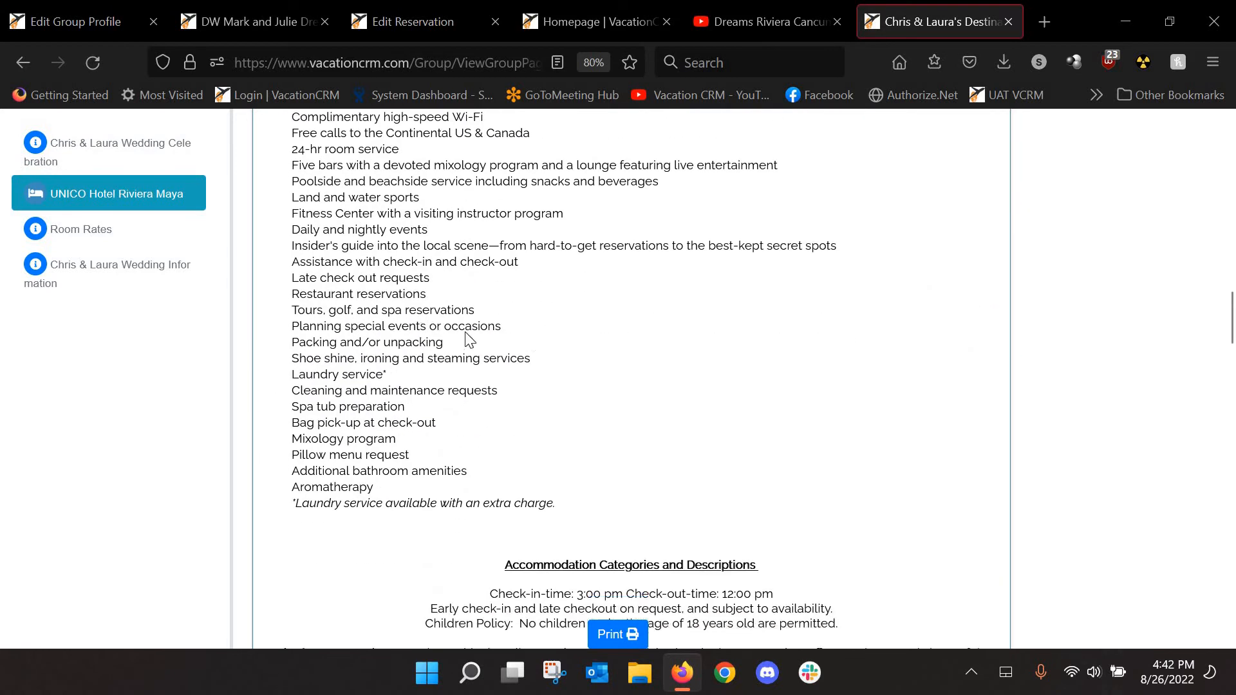
{"action": "scroll", "coordinate": [468, 340], "scroll_direction": "down", "scroll_amount": 7}
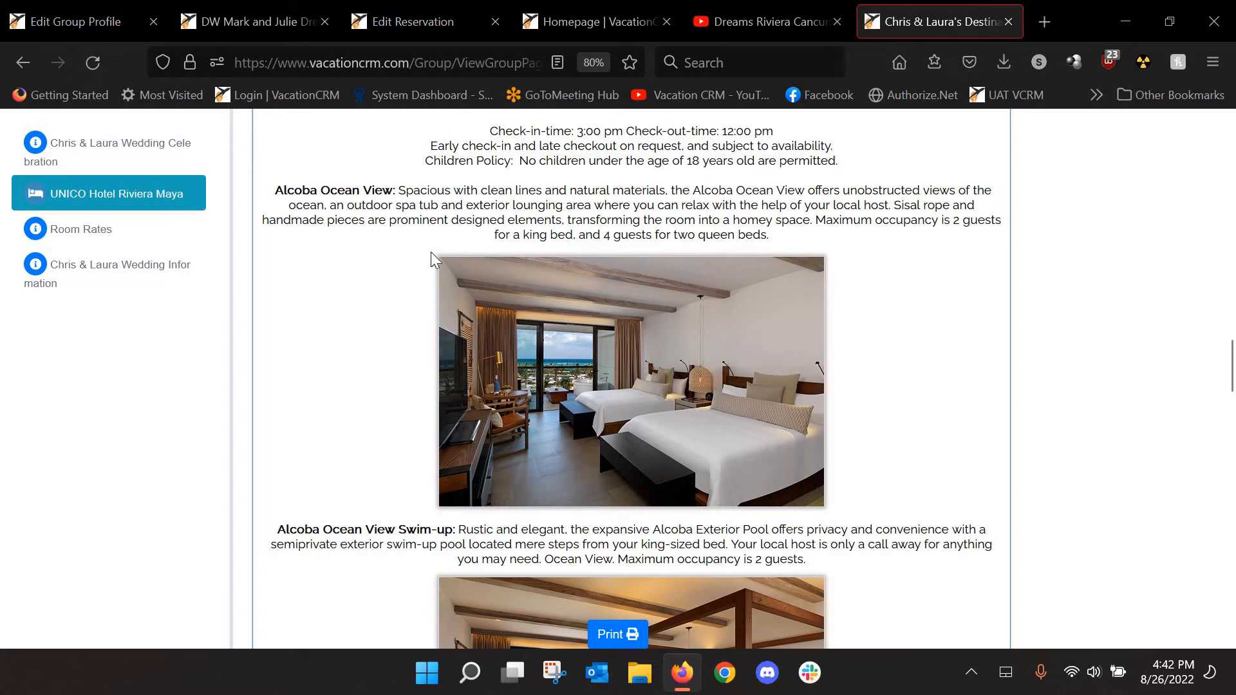
{"action": "scroll", "coordinate": [461, 259], "scroll_direction": "down", "scroll_amount": 3}
{"action": "scroll", "coordinate": [459, 258], "scroll_direction": "down", "scroll_amount": 10}
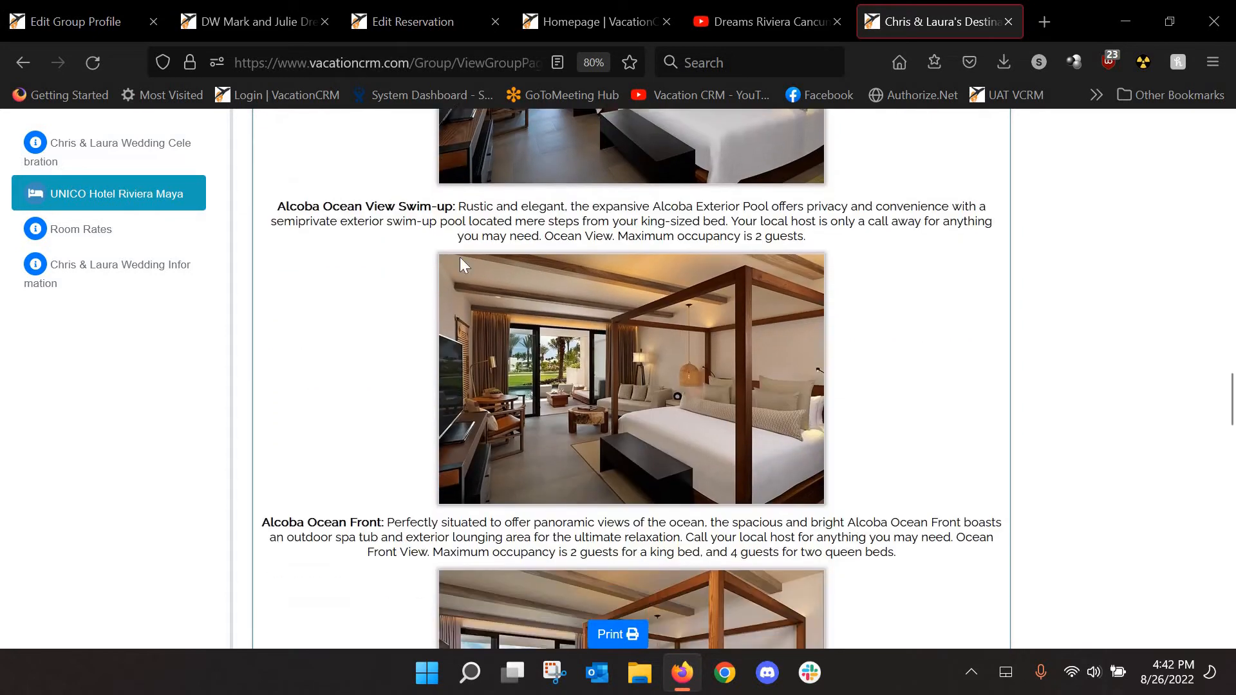
{"action": "scroll", "coordinate": [468, 270], "scroll_direction": "down", "scroll_amount": 5}
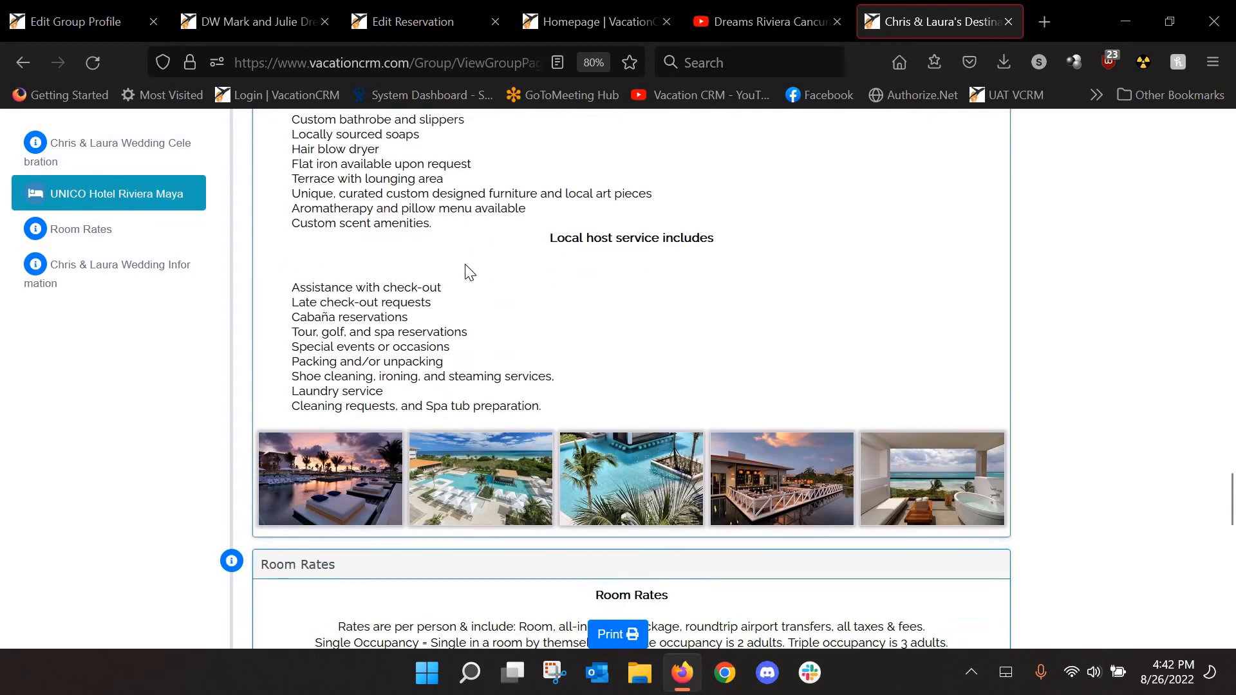
{"action": "scroll", "coordinate": [837, 319], "scroll_direction": "down", "scroll_amount": 4}
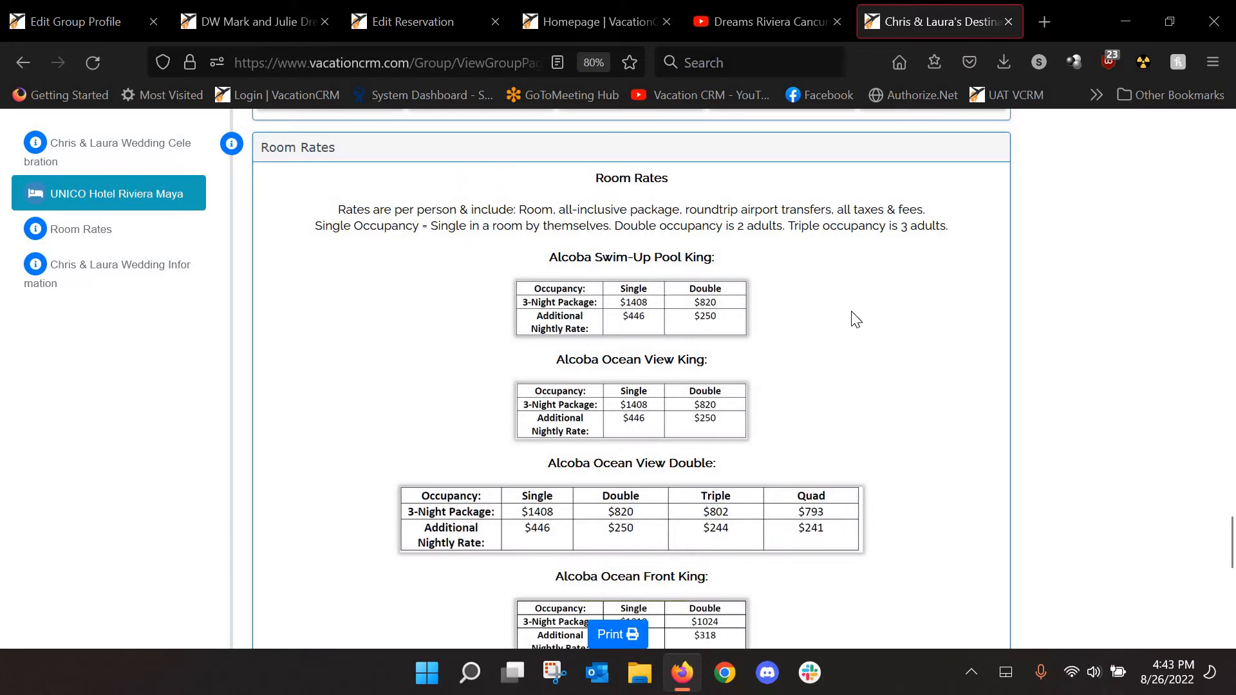
{"action": "scroll", "coordinate": [857, 322], "scroll_direction": "down", "scroll_amount": 1}
{"action": "scroll", "coordinate": [857, 322], "scroll_direction": "down", "scroll_amount": 10}
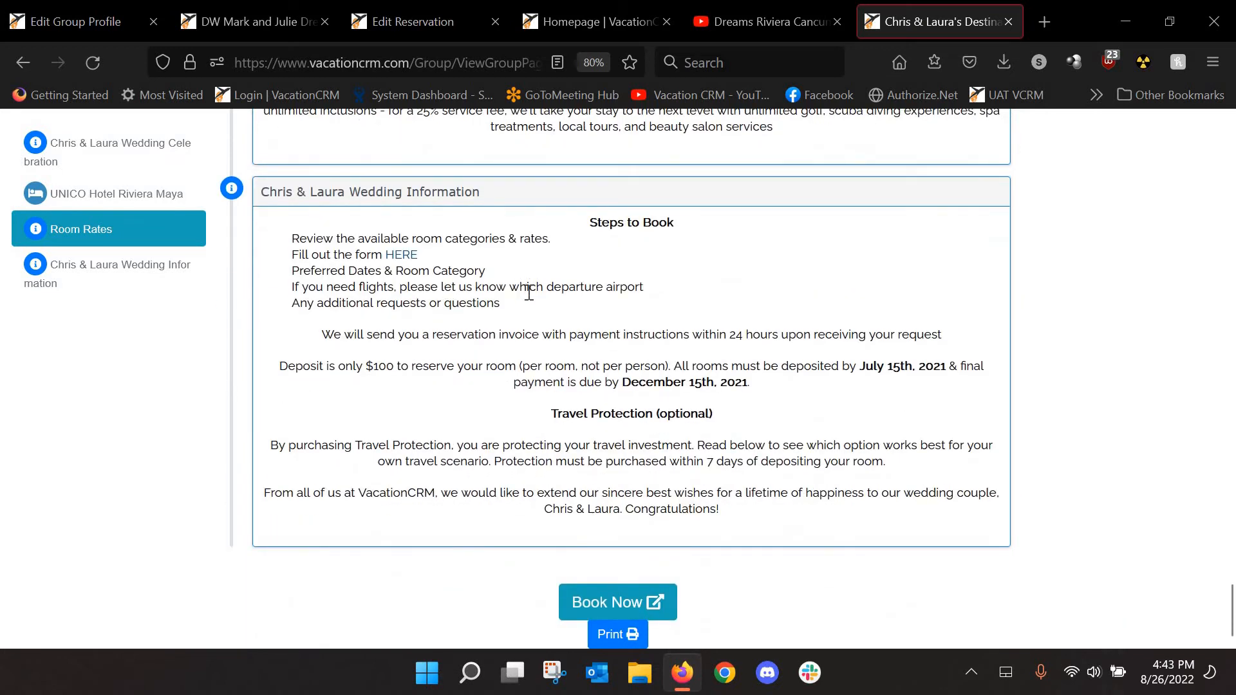
{"action": "scroll", "coordinate": [599, 341], "scroll_direction": "down", "scroll_amount": 1}
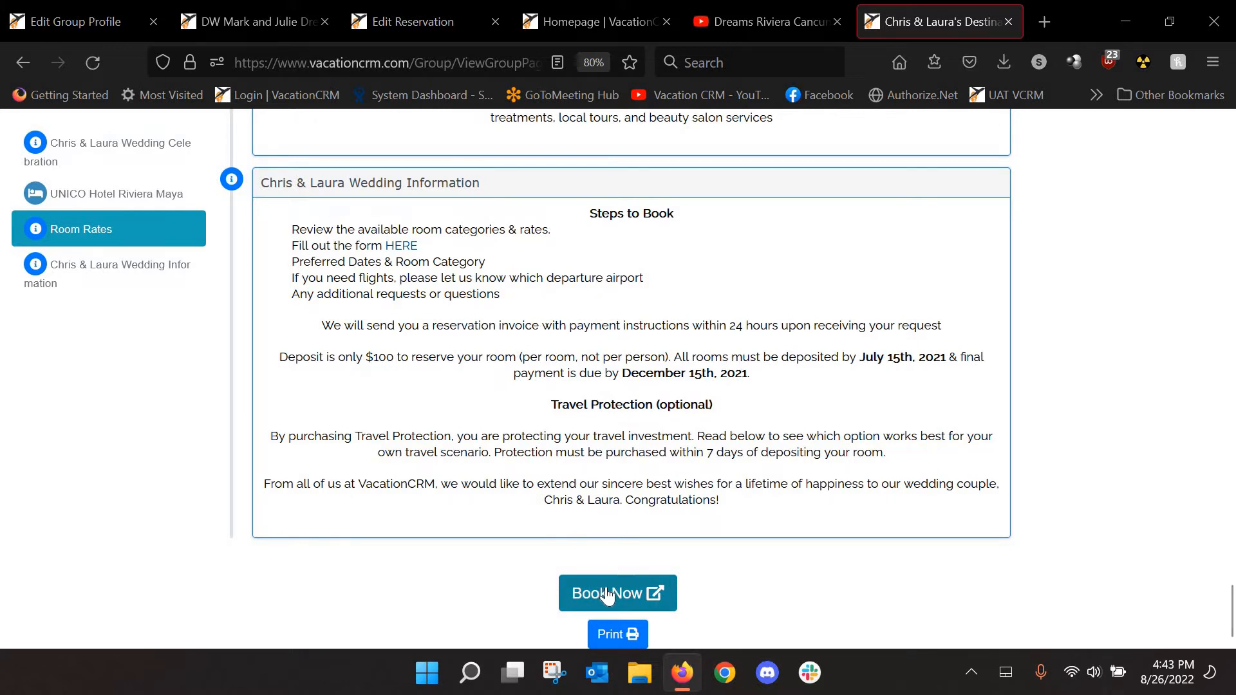
Preview the Book Now passenger form, close it, and return to the Edit Group Profile page
{"action": "left_click", "coordinate": [608, 584]}
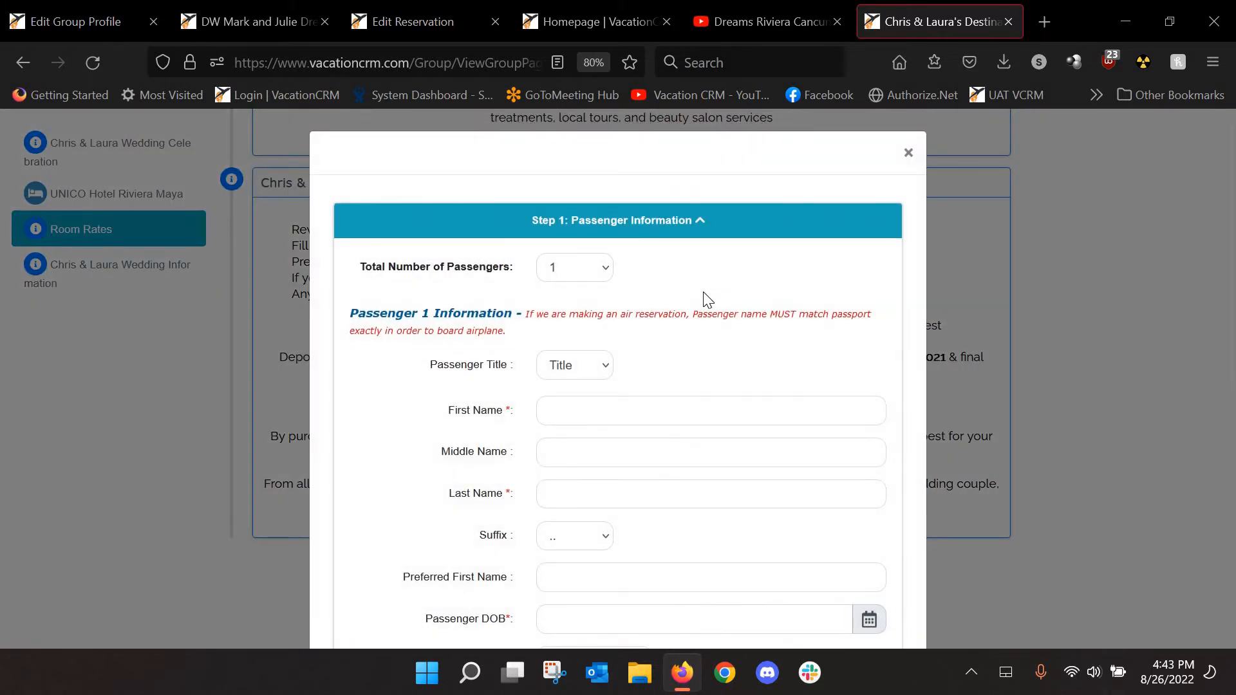
{"action": "scroll", "coordinate": [715, 348], "scroll_direction": "down", "scroll_amount": 5}
{"action": "scroll", "coordinate": [783, 312], "scroll_direction": "up", "scroll_amount": 5}
{"action": "left_click", "coordinate": [908, 154]}
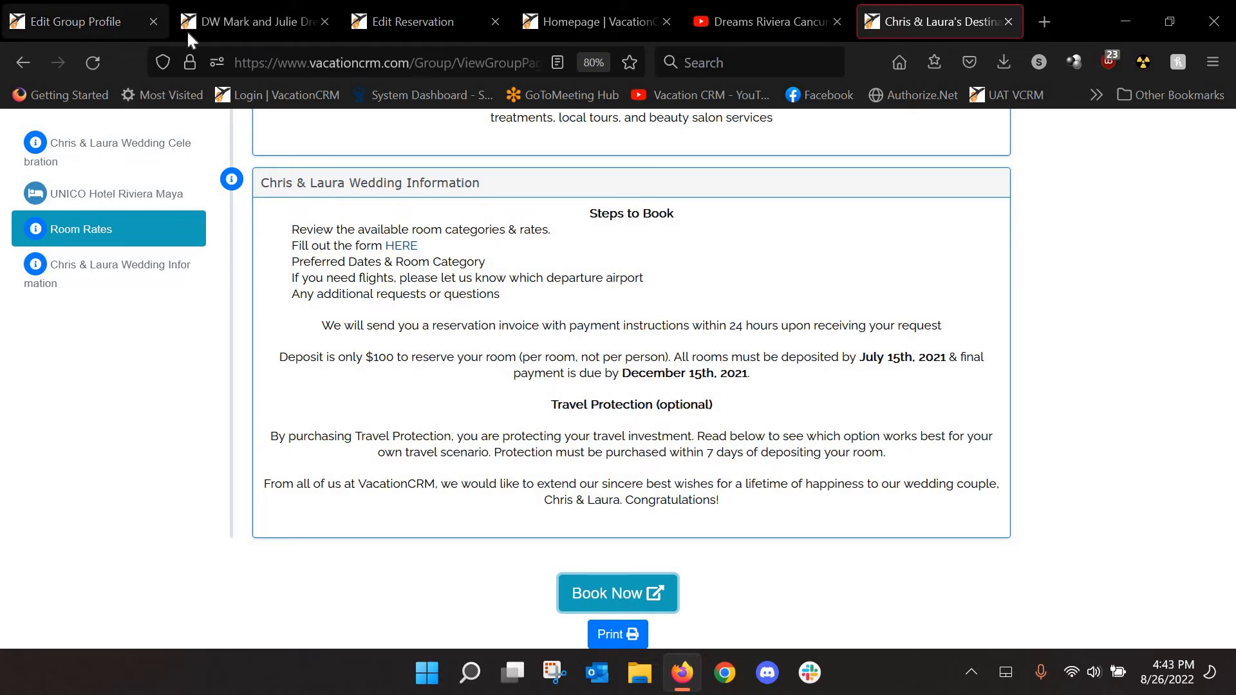
{"action": "left_click", "coordinate": [129, 21]}
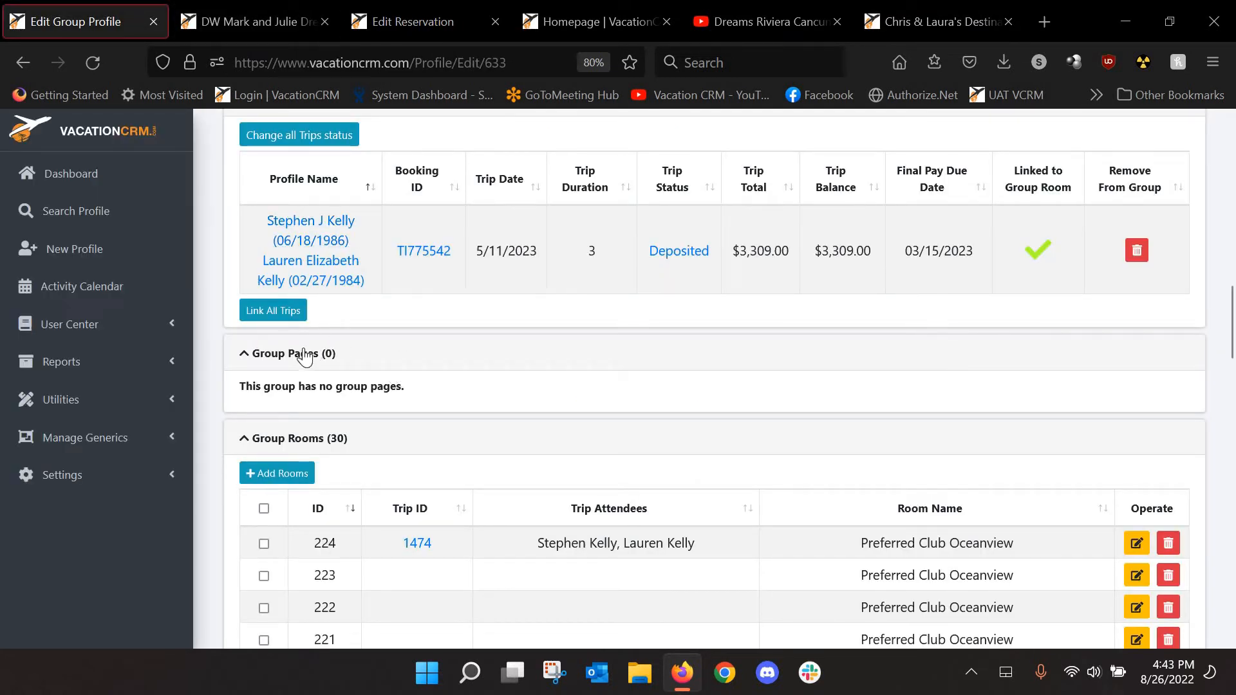
Open Utilities > Group Page Templates in a new tab showing the Global Component Templates folders
{"action": "scroll", "coordinate": [480, 334], "scroll_direction": "up", "scroll_amount": 5}
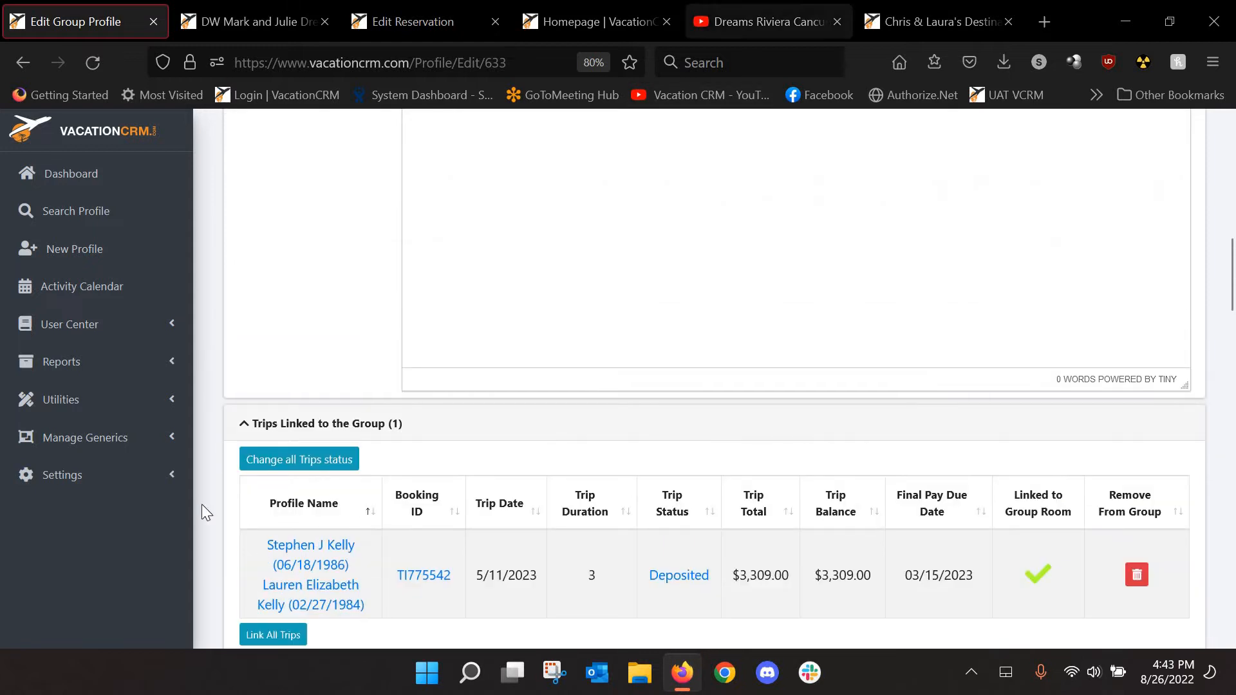
{"action": "scroll", "coordinate": [95, 409], "scroll_direction": "up", "scroll_amount": 1}
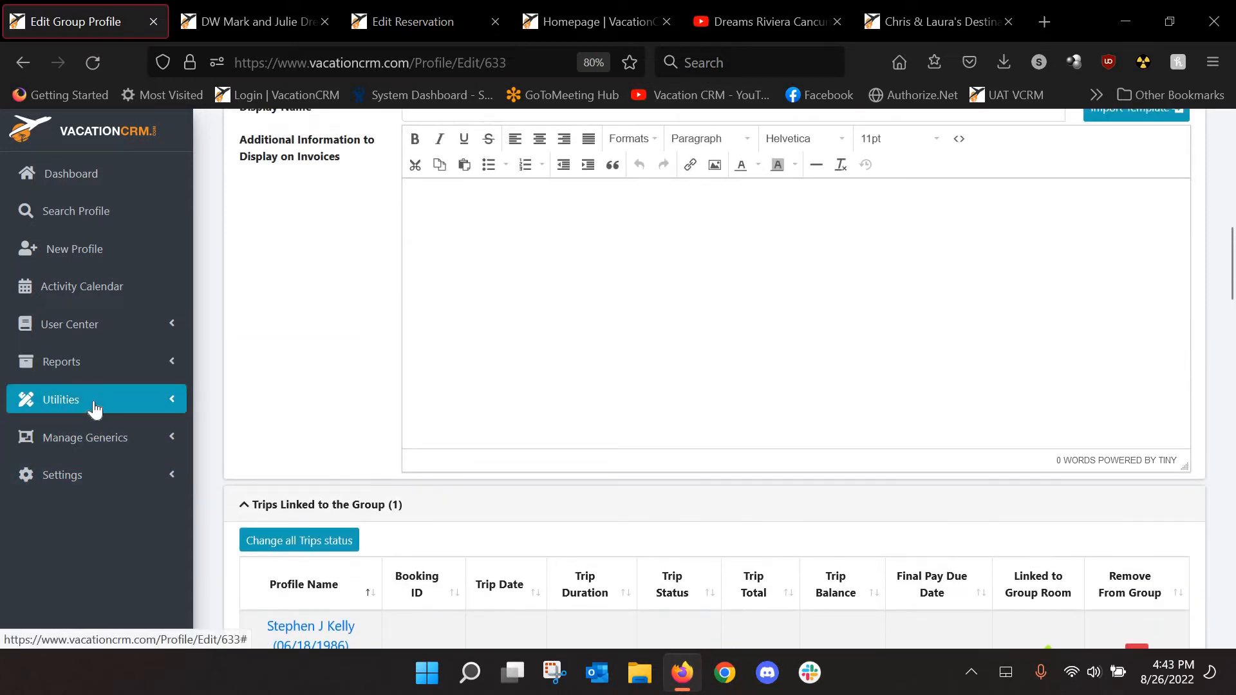
{"action": "left_click", "coordinate": [96, 400]}
{"action": "scroll", "coordinate": [105, 483], "scroll_direction": "down", "scroll_amount": 2}
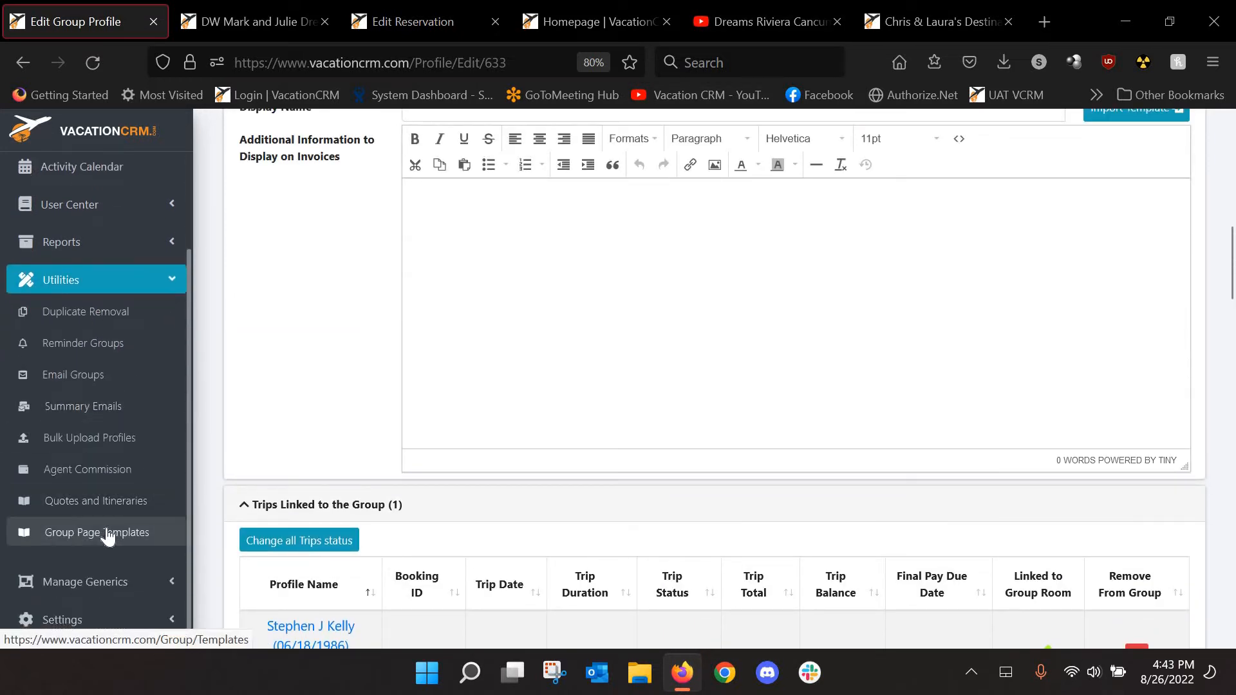
{"action": "middle_click", "coordinate": [107, 536]}
{"action": "left_click", "coordinate": [214, 25]}
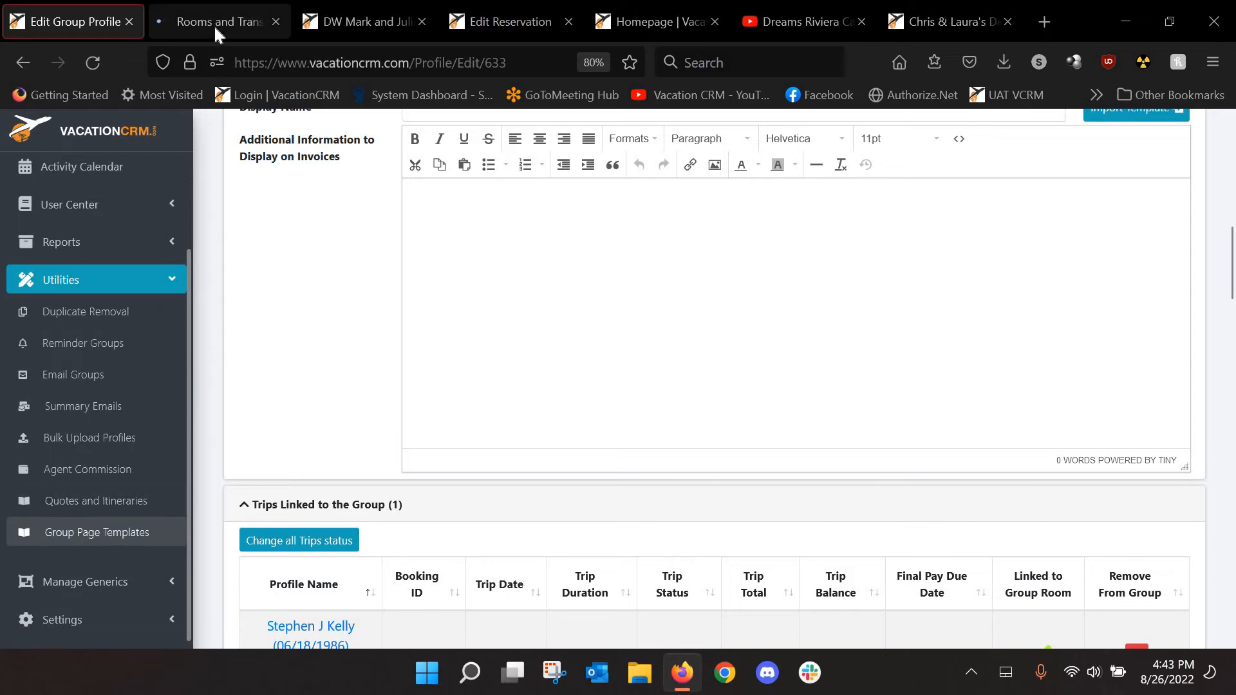
{"action": "scroll", "coordinate": [546, 477], "scroll_direction": "down", "scroll_amount": 1}
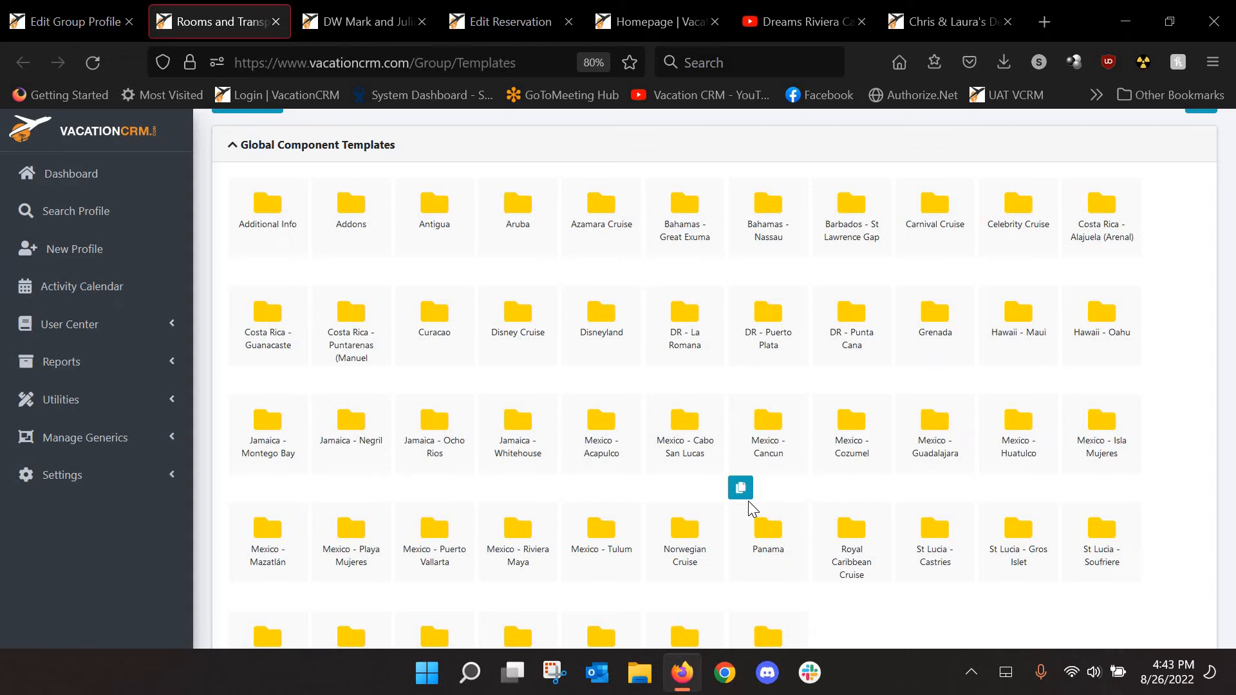
Scroll the example wedding page back up to its April 2nd, 2022 UNICO celebration section
{"action": "left_click", "coordinate": [928, 20]}
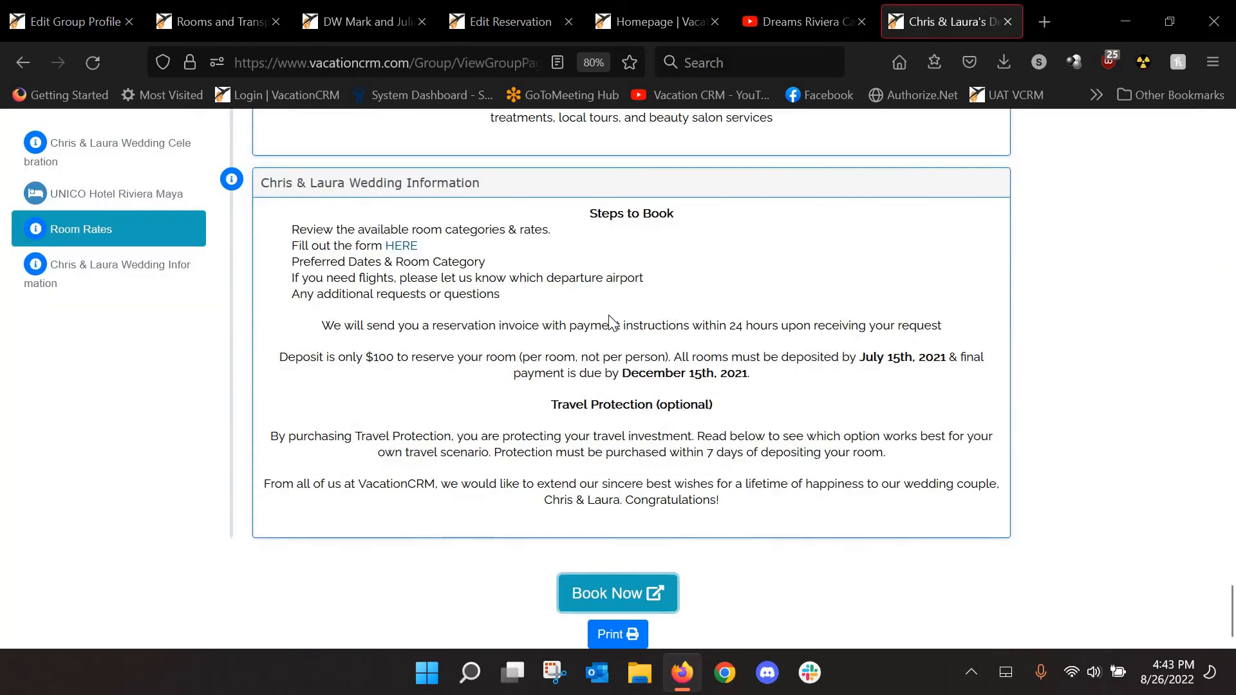
{"action": "scroll", "coordinate": [557, 264], "scroll_direction": "up", "scroll_amount": 10}
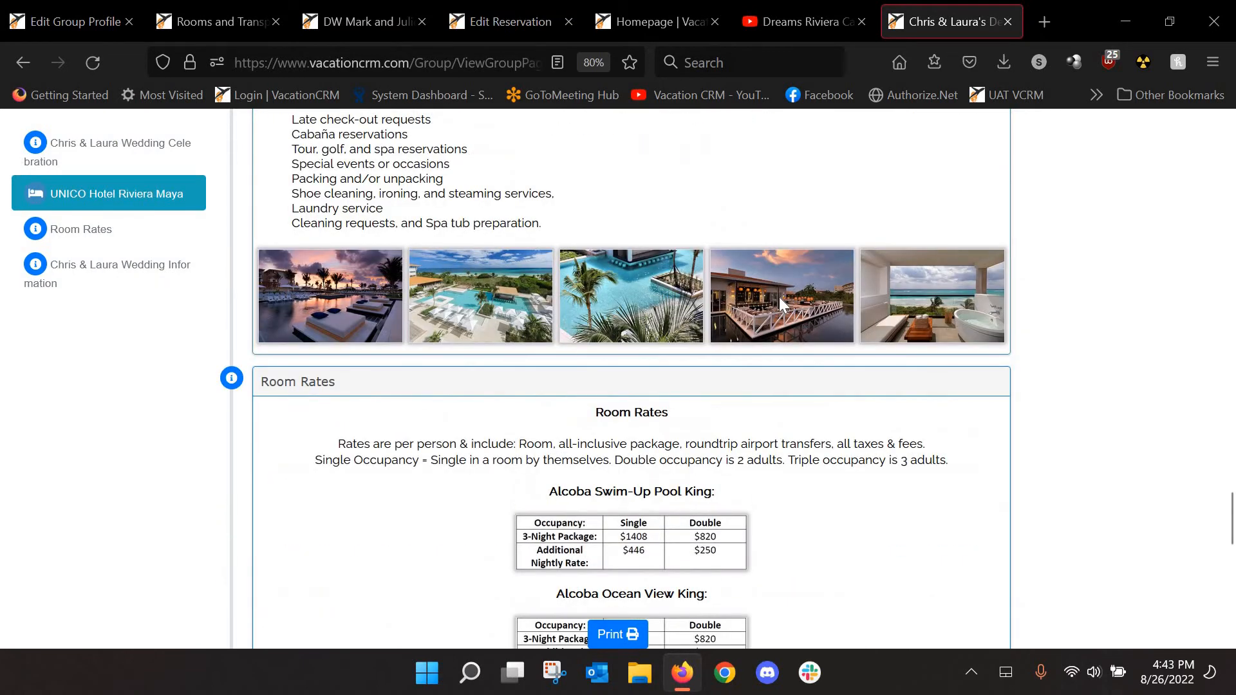
{"action": "scroll", "coordinate": [770, 303], "scroll_direction": "up", "scroll_amount": 10}
{"action": "scroll", "coordinate": [657, 387], "scroll_direction": "up", "scroll_amount": 10}
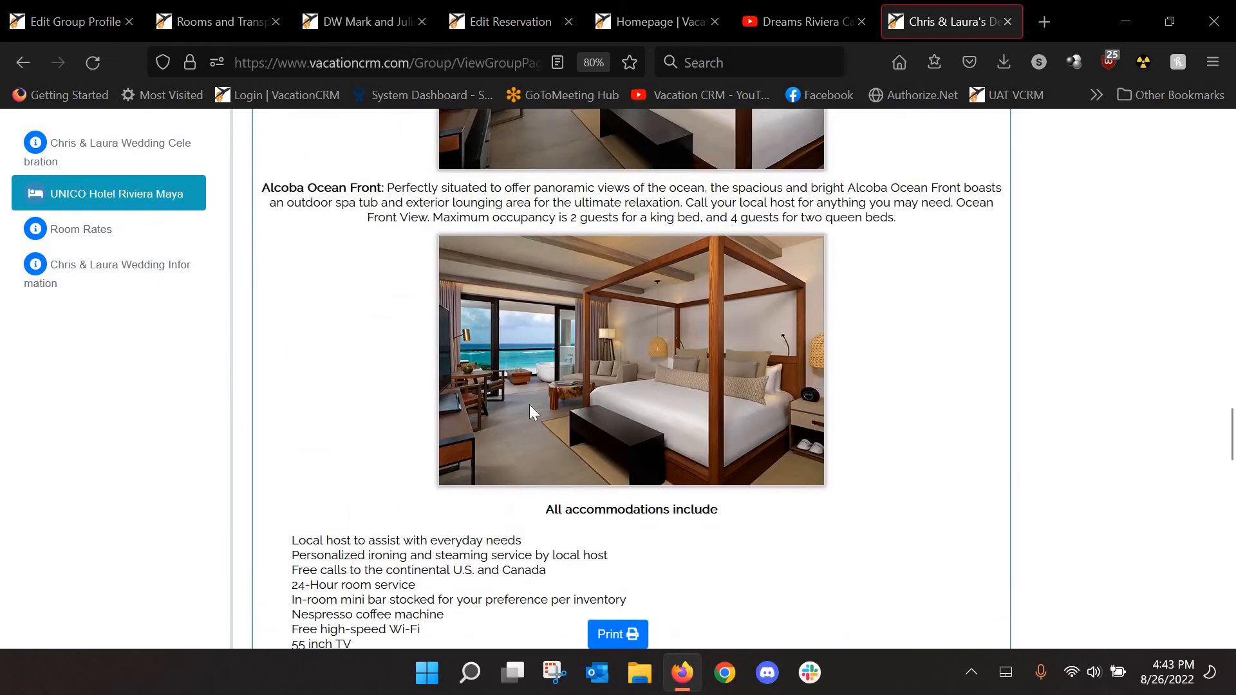
{"action": "scroll", "coordinate": [546, 480], "scroll_direction": "up", "scroll_amount": 12}
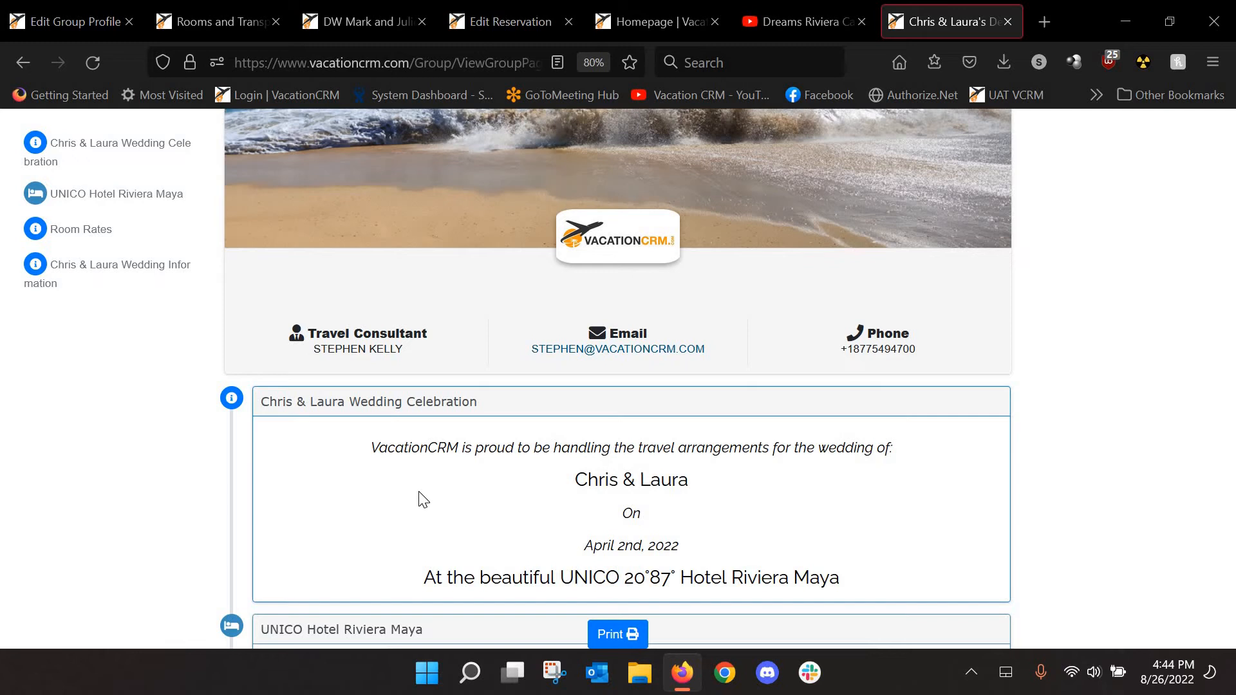
{"action": "left_click", "coordinate": [196, 21]}
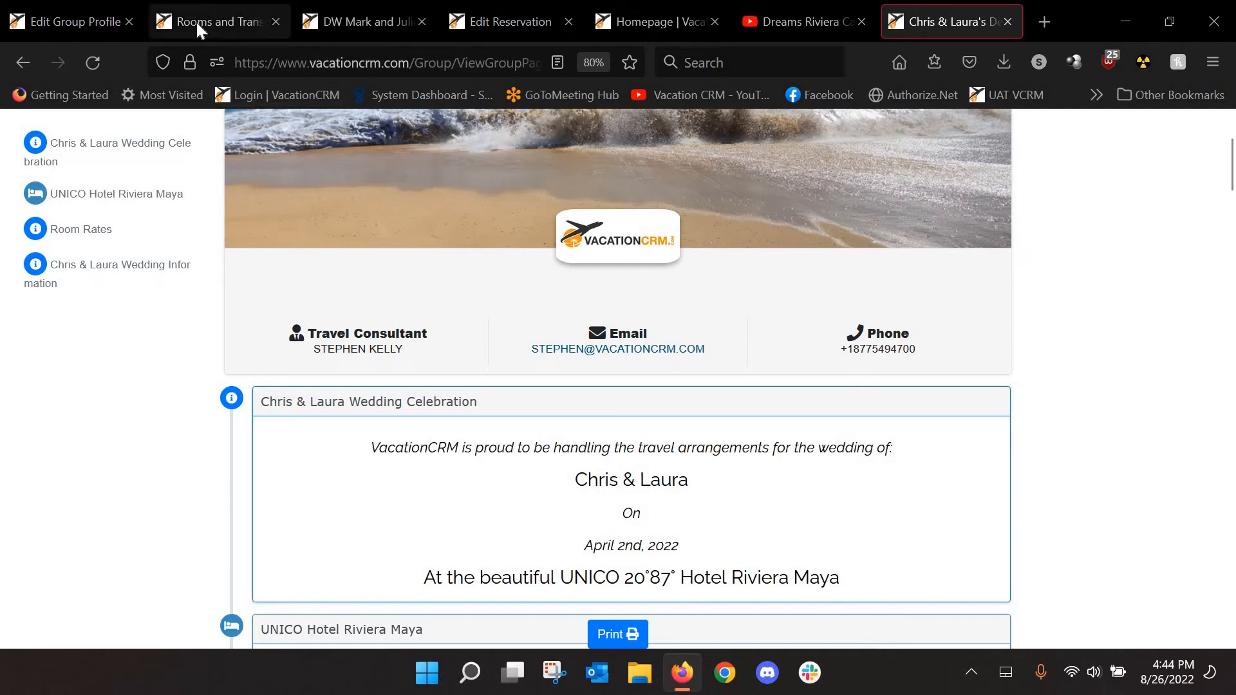
{"action": "scroll", "coordinate": [348, 322], "scroll_direction": "down", "scroll_amount": 8}
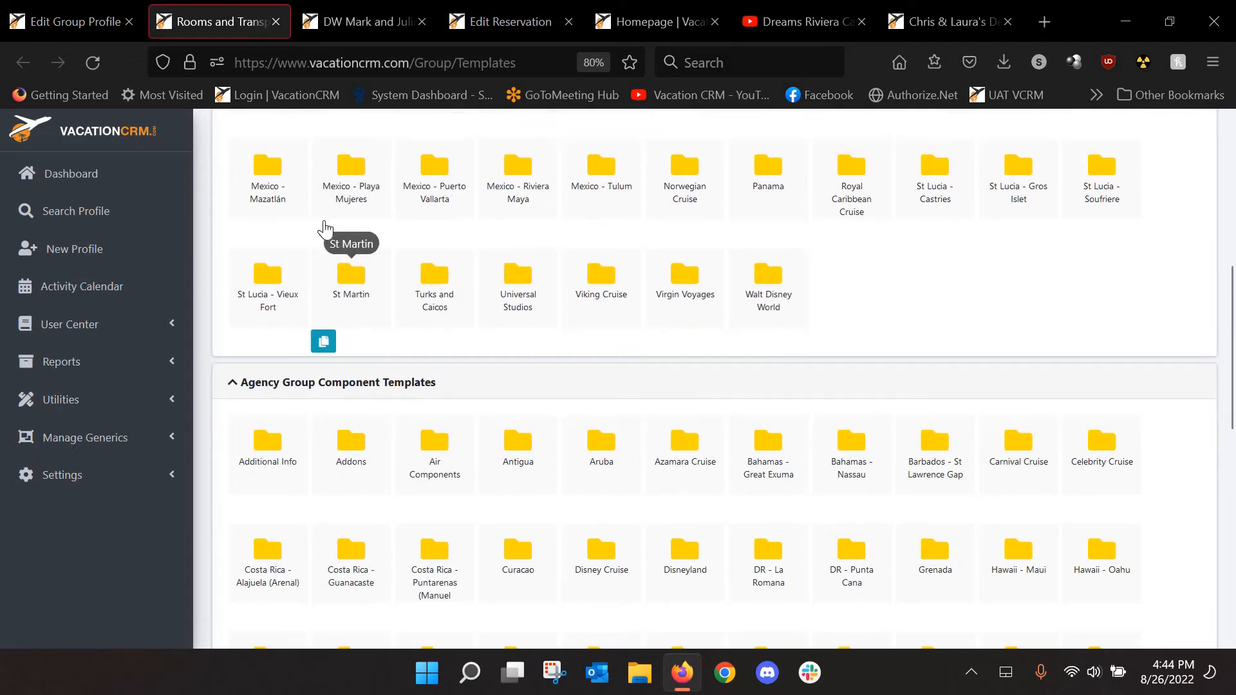
{"action": "scroll", "coordinate": [483, 232], "scroll_direction": "down", "scroll_amount": 4}
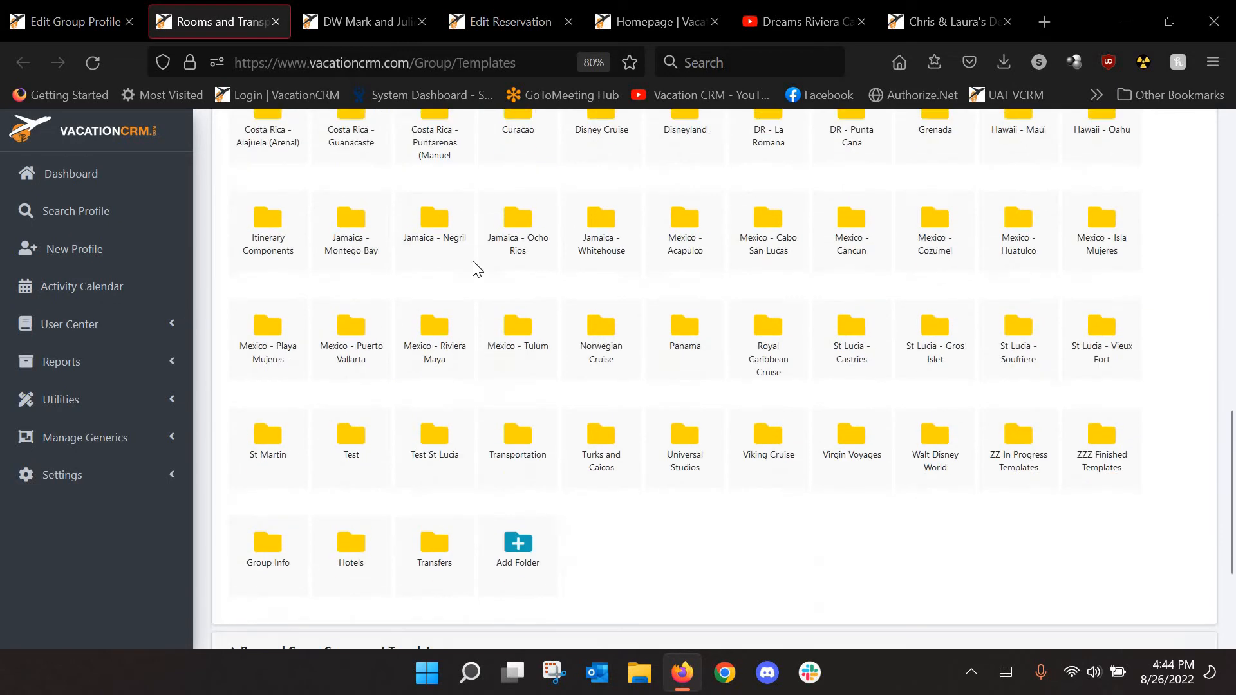
{"action": "left_click", "coordinate": [268, 544]}
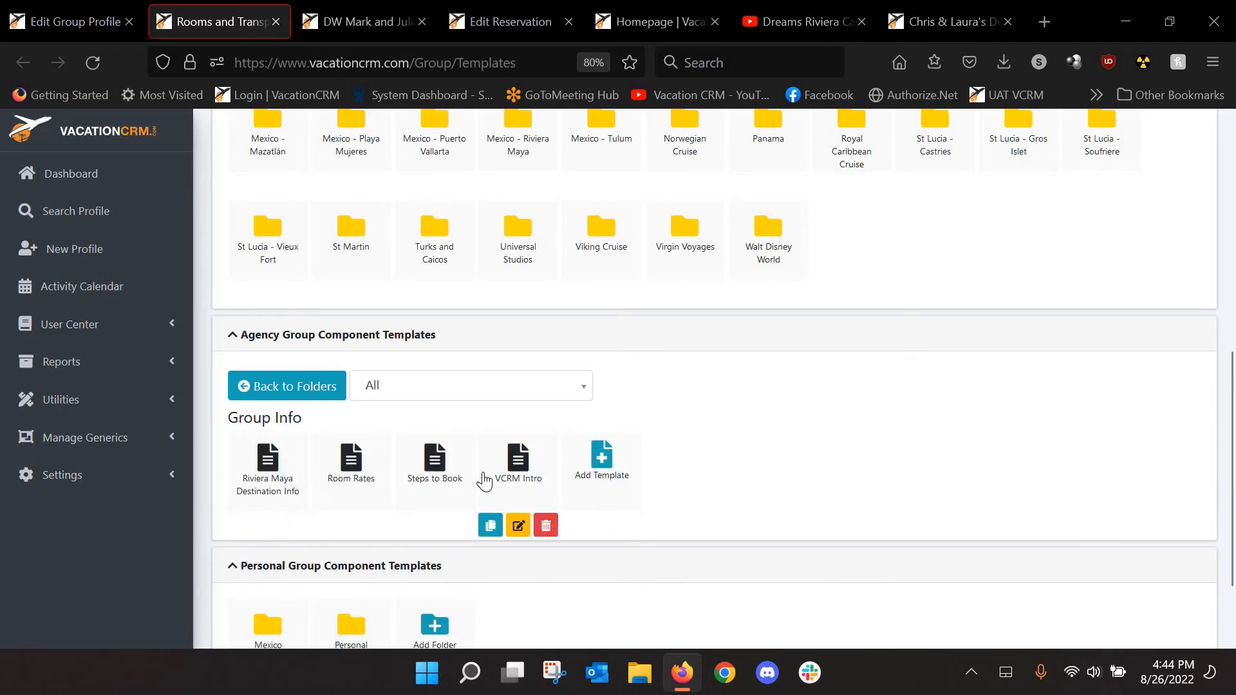
{"action": "left_click", "coordinate": [934, 21]}
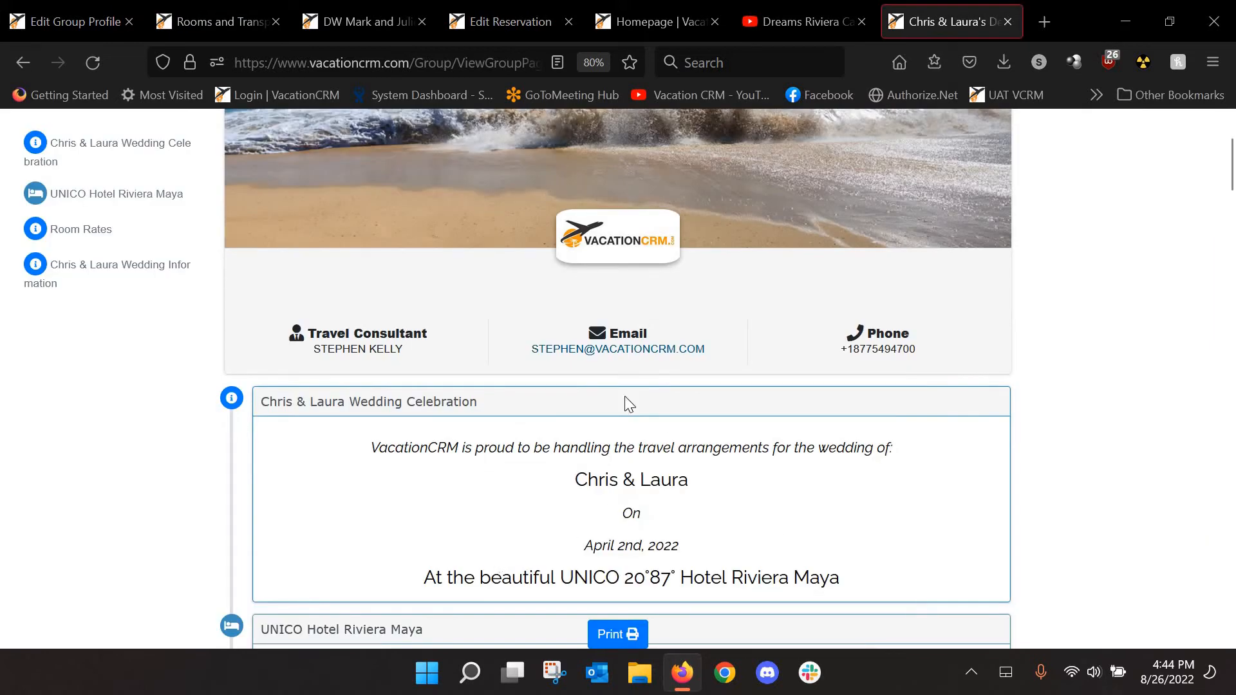
{"action": "left_click", "coordinate": [201, 13]}
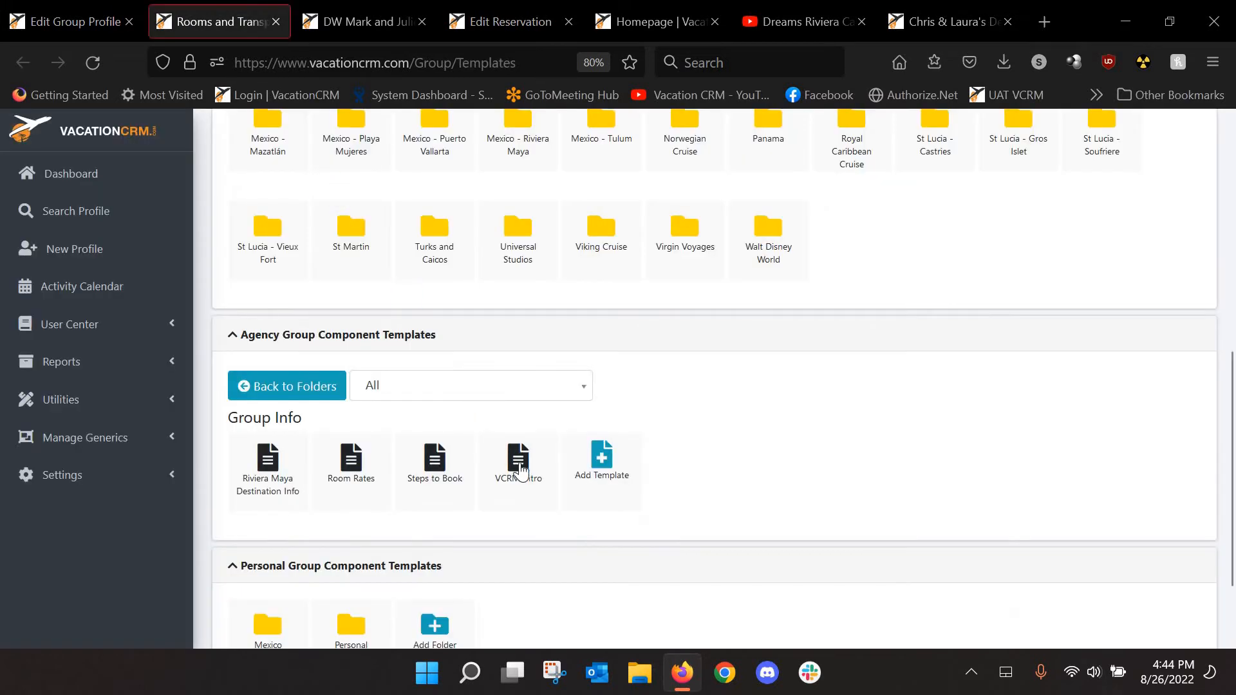
{"action": "left_click", "coordinate": [520, 472]}
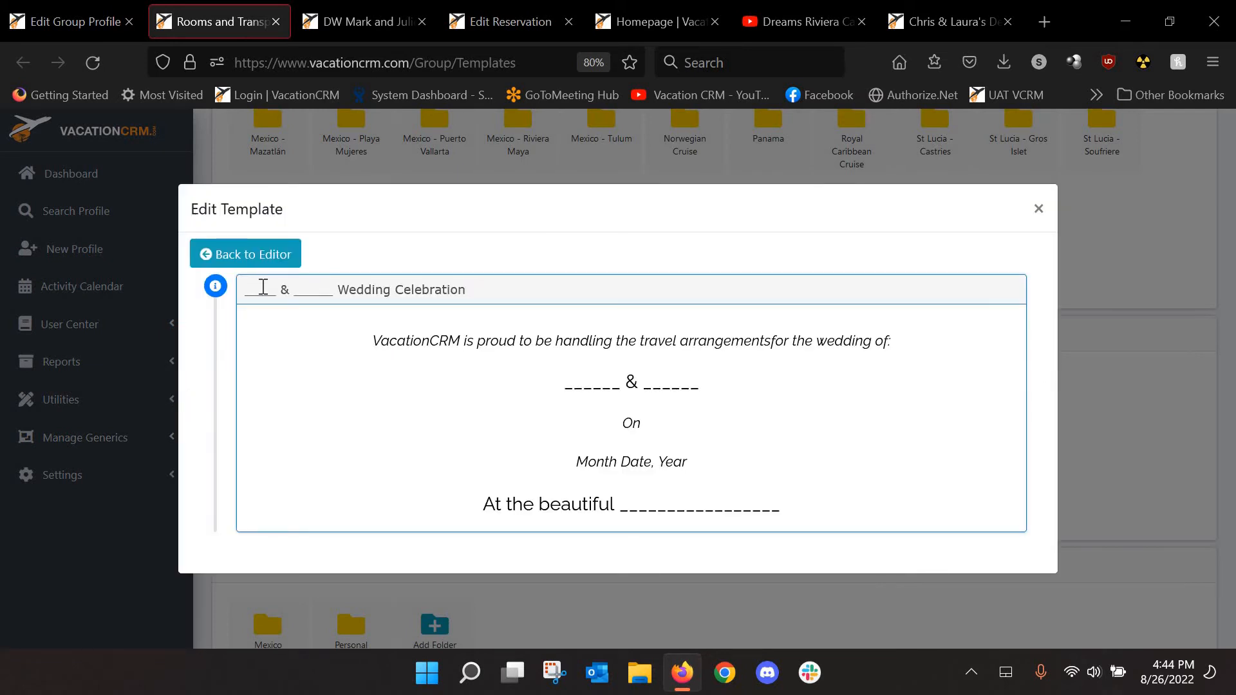
{"action": "double_click", "coordinate": [264, 287]}
{"action": "double_click", "coordinate": [327, 289]}
{"action": "double_click", "coordinate": [602, 384]}
{"action": "double_click", "coordinate": [699, 385]}
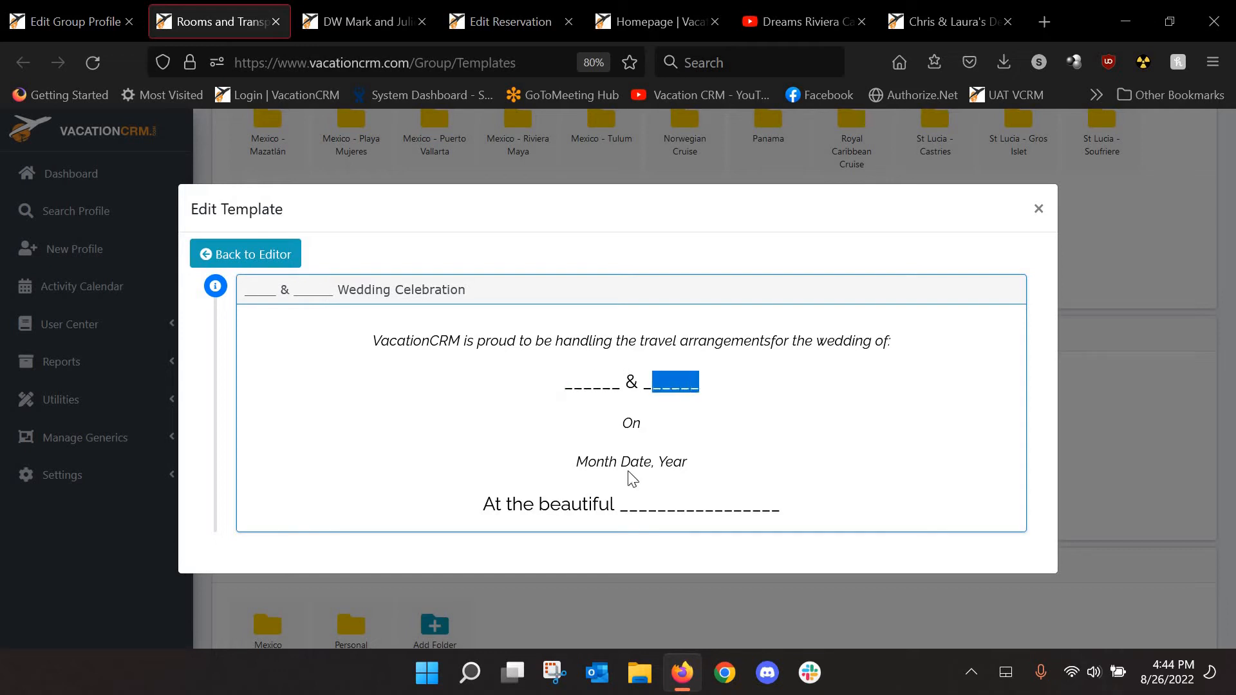
{"action": "triple_click", "coordinate": [689, 462]}
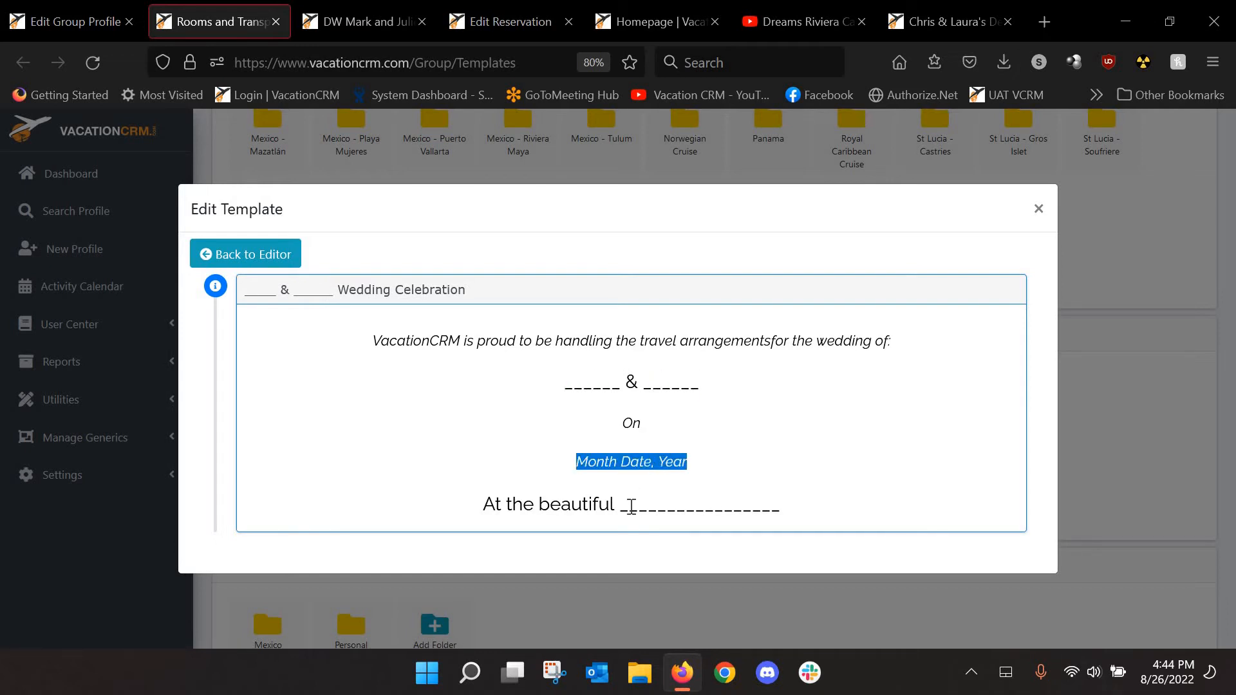
{"action": "double_click", "coordinate": [726, 504]}
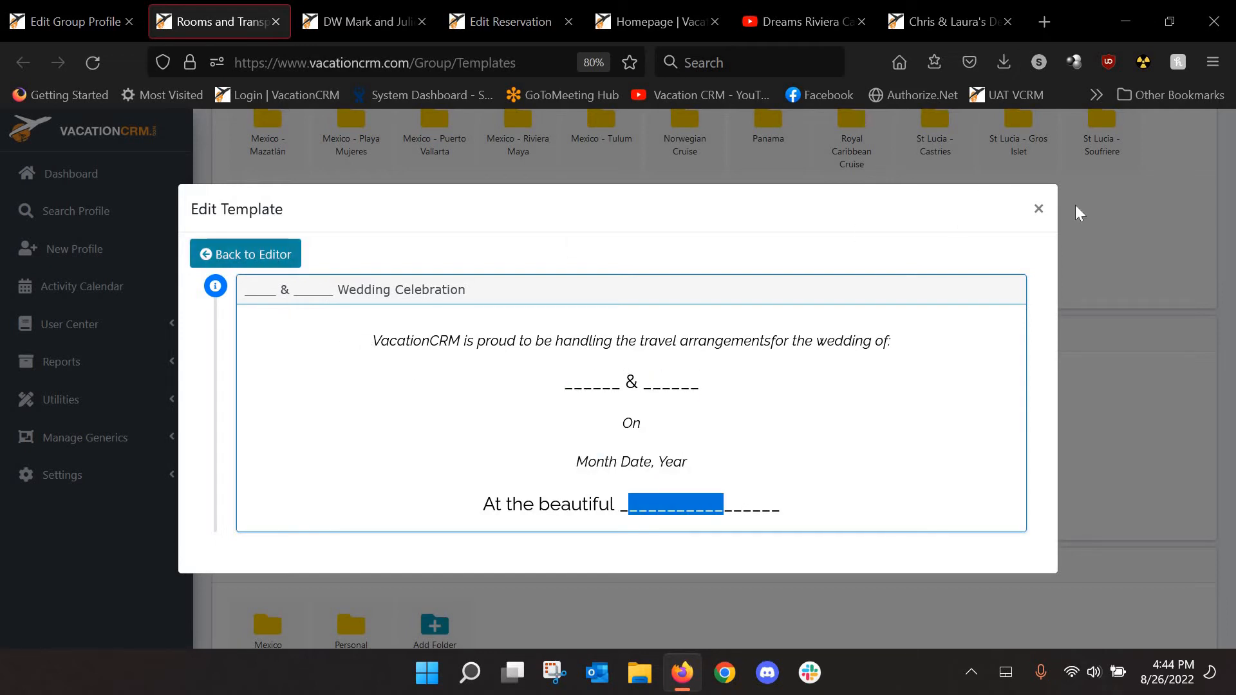
{"action": "left_click", "coordinate": [1039, 211]}
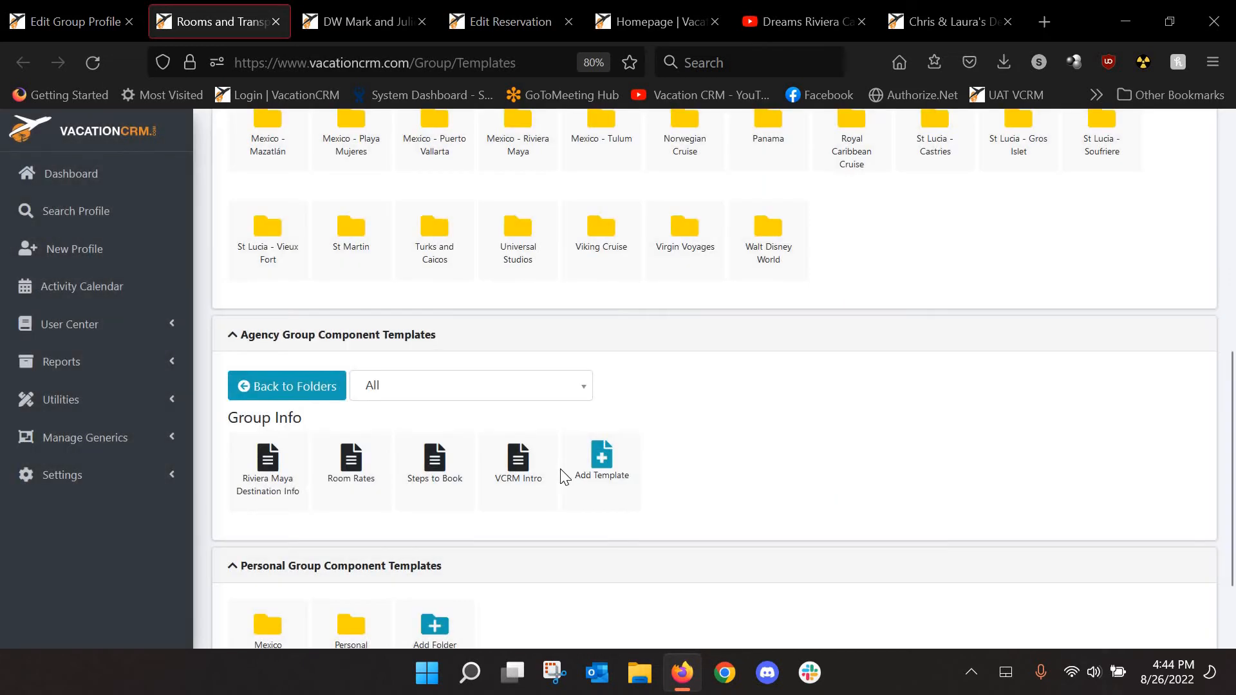
{"action": "mouse_move", "coordinate": [360, 480]}
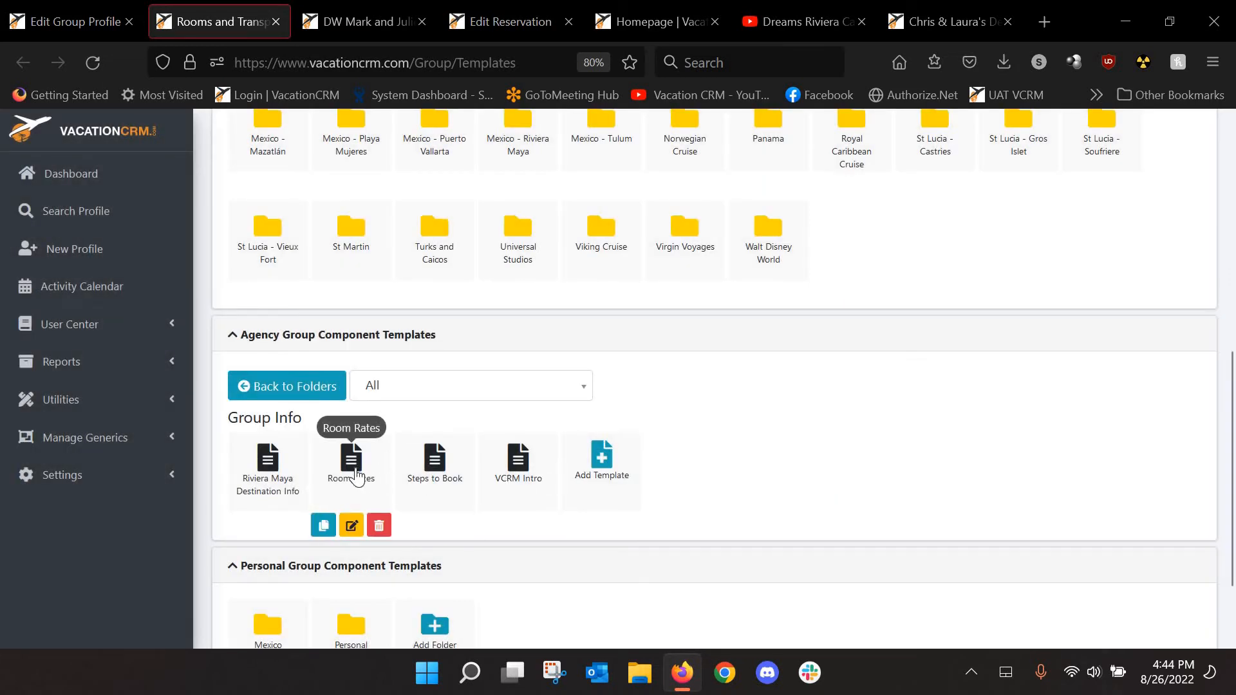
{"action": "left_click", "coordinate": [358, 477]}
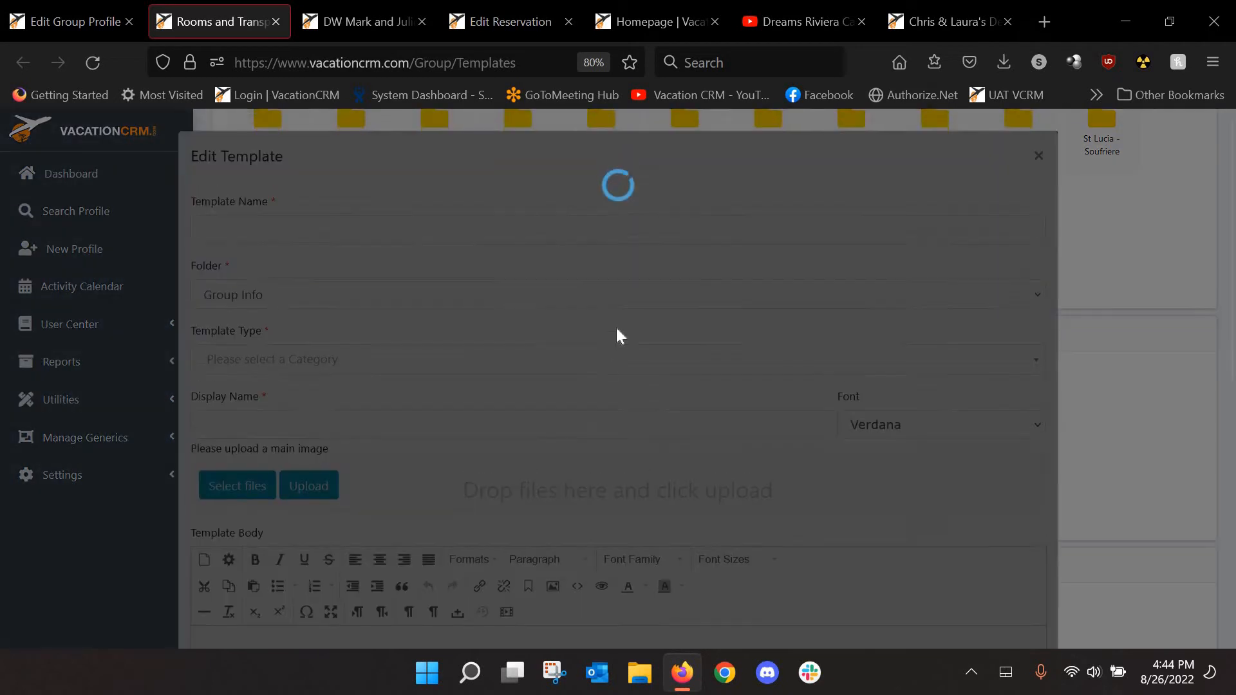
{"action": "scroll", "coordinate": [646, 293], "scroll_direction": "down", "scroll_amount": 2}
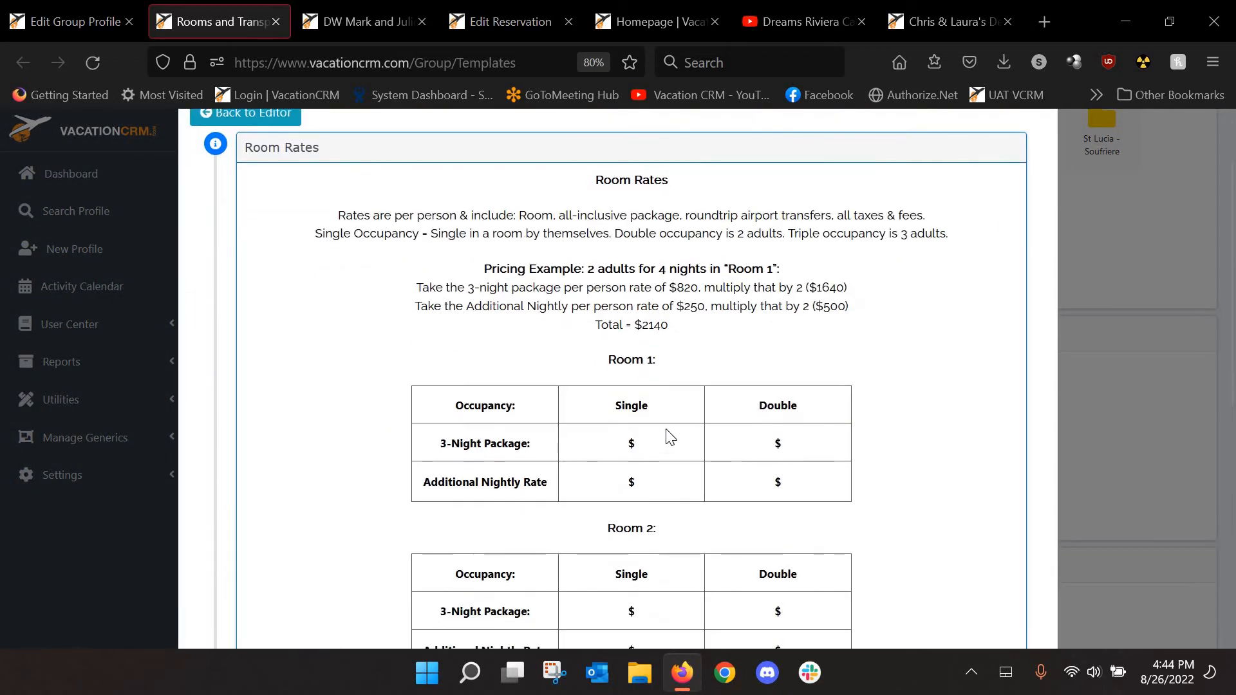
{"action": "scroll", "coordinate": [667, 433], "scroll_direction": "down", "scroll_amount": 3}
{"action": "scroll", "coordinate": [732, 264], "scroll_direction": "up", "scroll_amount": 2}
{"action": "left_click_drag", "start_coordinate": [775, 262], "coordinate": [774, 265]}
{"action": "left_click_drag", "start_coordinate": [608, 362], "coordinate": [657, 363]}
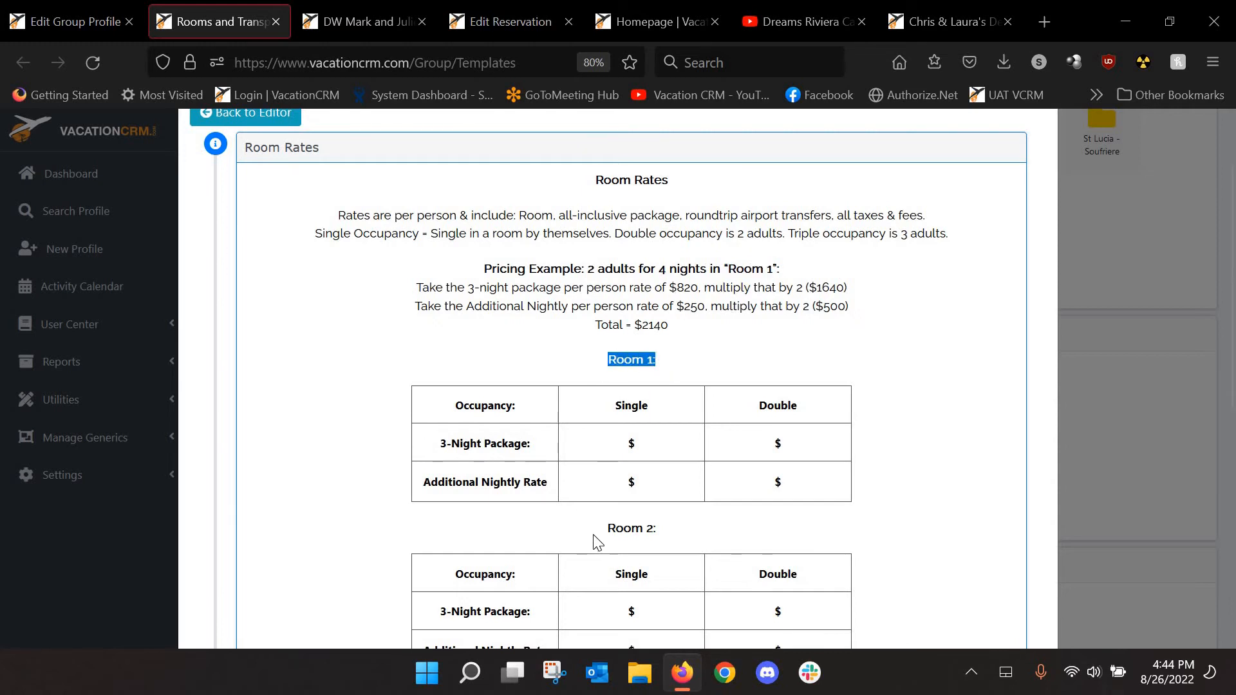
{"action": "double_click", "coordinate": [621, 534]}
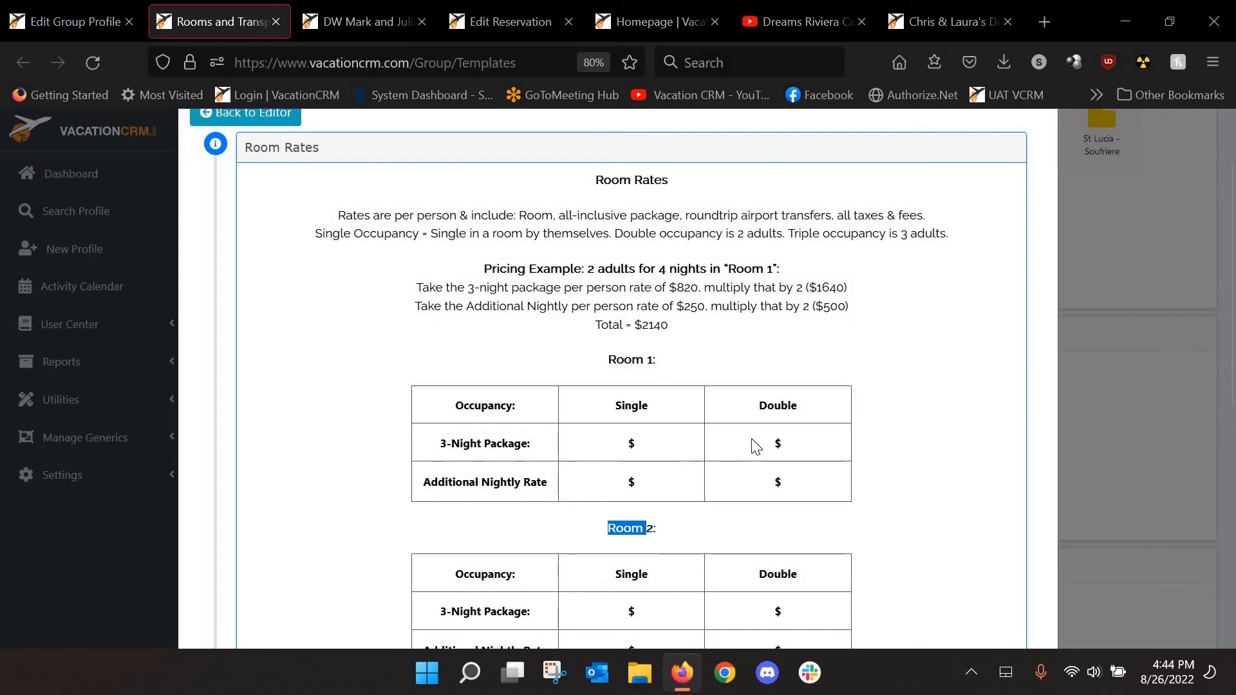
{"action": "scroll", "coordinate": [757, 447], "scroll_direction": "down", "scroll_amount": 5}
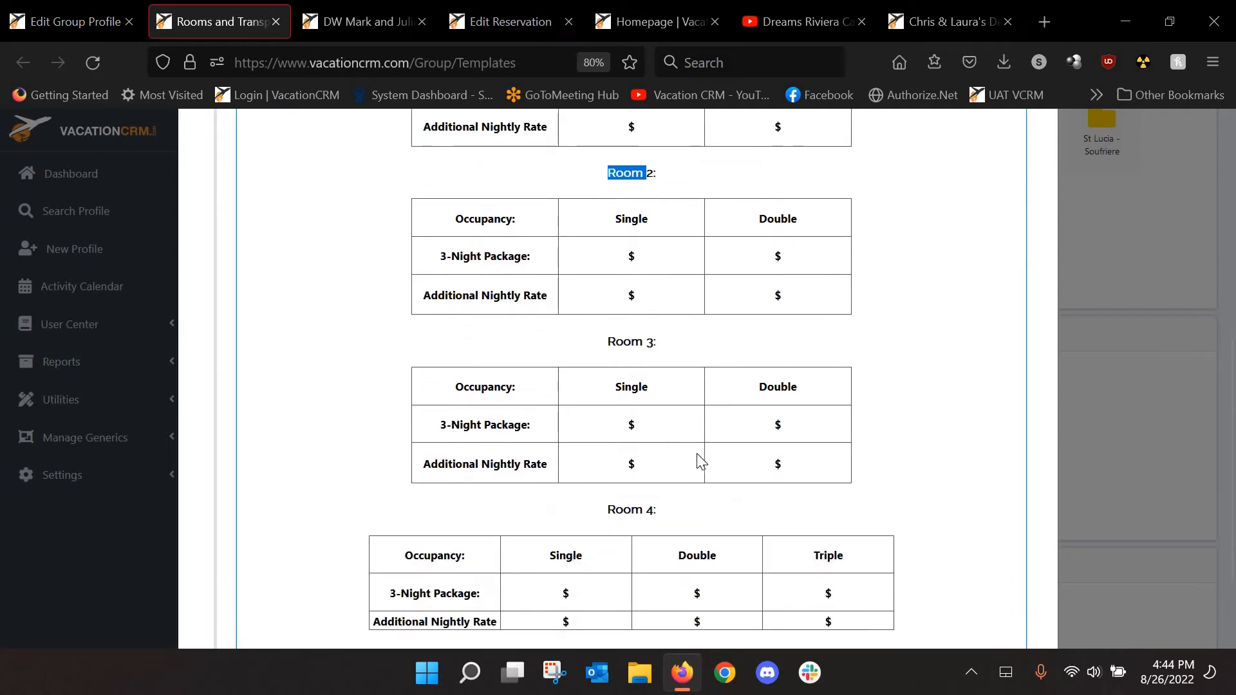
{"action": "scroll", "coordinate": [701, 460], "scroll_direction": "down", "scroll_amount": 2}
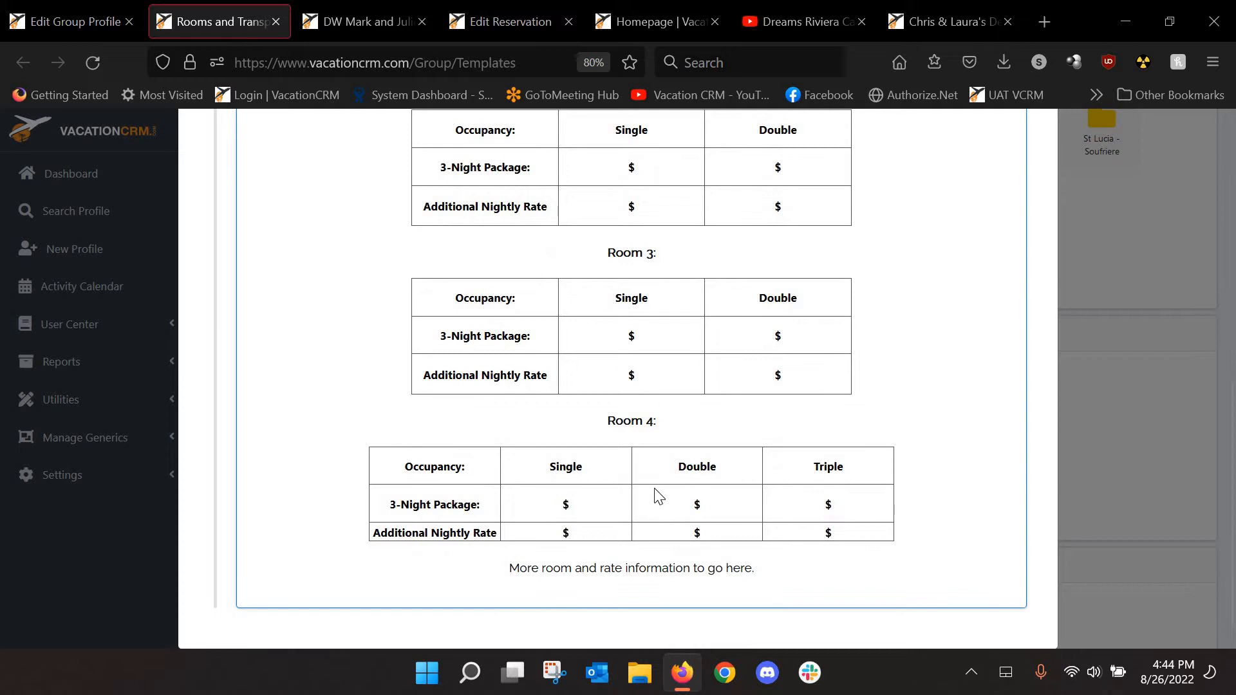
{"action": "scroll", "coordinate": [658, 496], "scroll_direction": "up", "scroll_amount": 8}
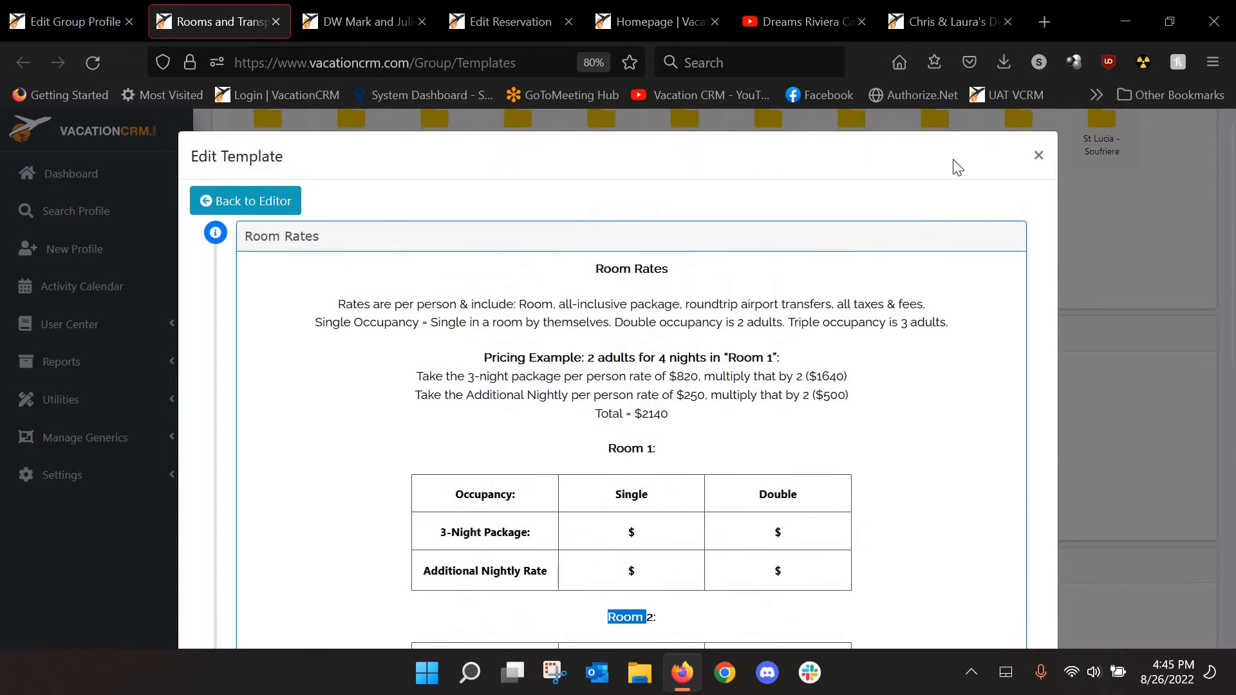
{"action": "left_click", "coordinate": [1039, 156]}
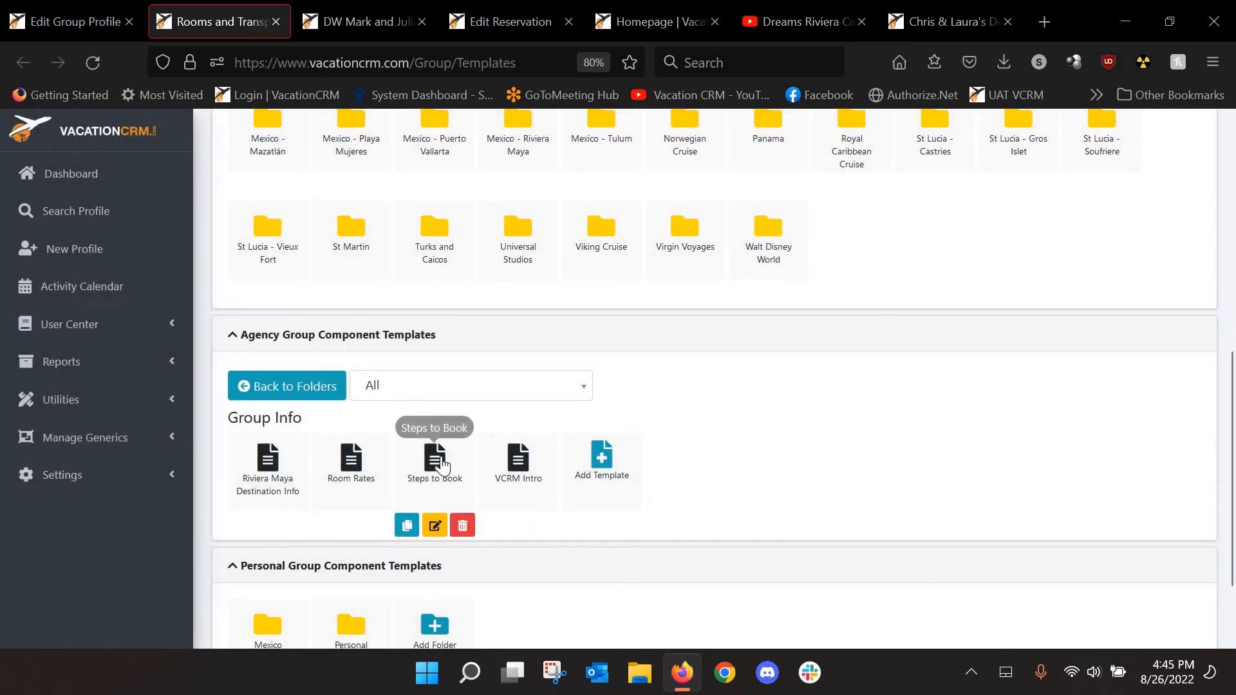
{"action": "left_click", "coordinate": [435, 525]}
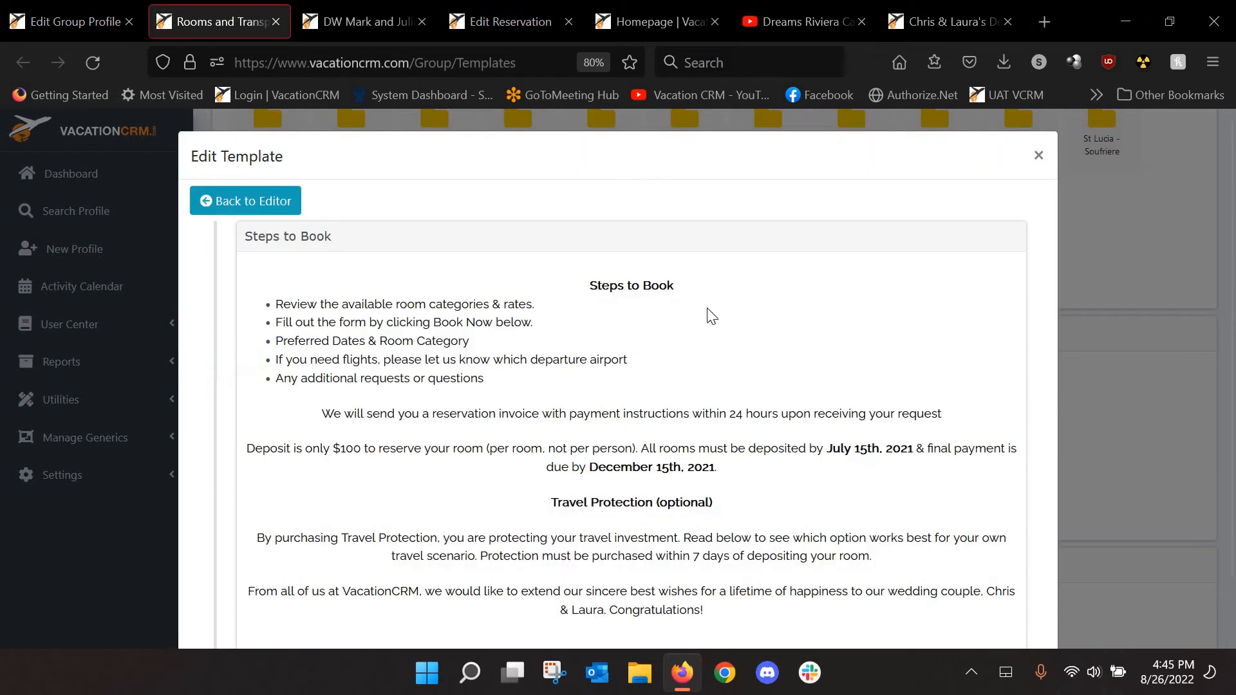
{"action": "scroll", "coordinate": [799, 386], "scroll_direction": "down", "scroll_amount": 2}
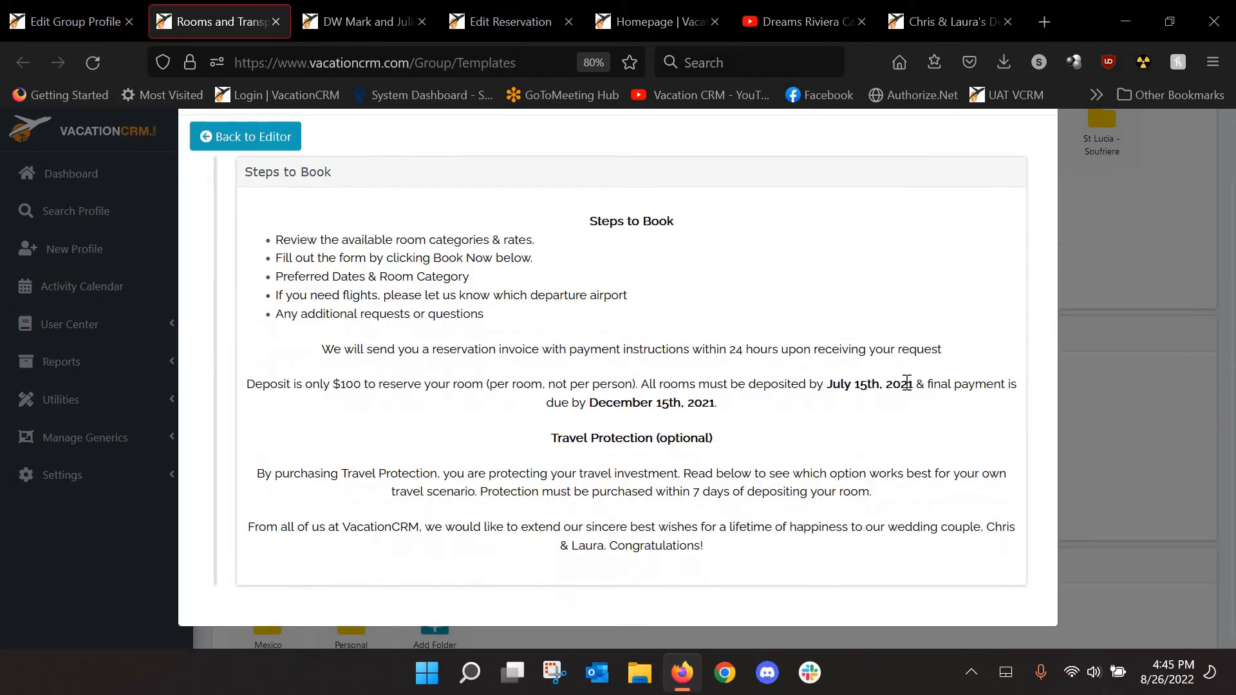
{"action": "left_click_drag", "start_coordinate": [828, 383], "coordinate": [911, 383]}
{"action": "left_click_drag", "start_coordinate": [704, 402], "coordinate": [620, 402]}
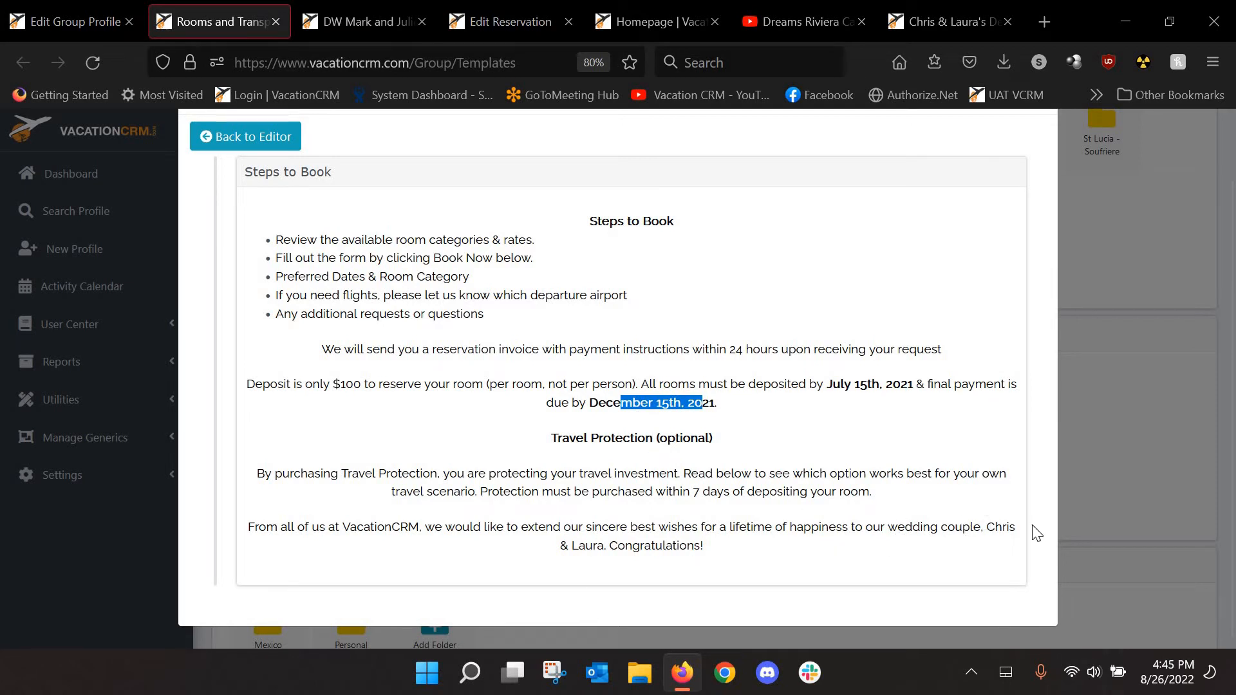
{"action": "left_click_drag", "start_coordinate": [1030, 528], "coordinate": [986, 527]}
{"action": "left_click_drag", "start_coordinate": [594, 545], "coordinate": [569, 545]}
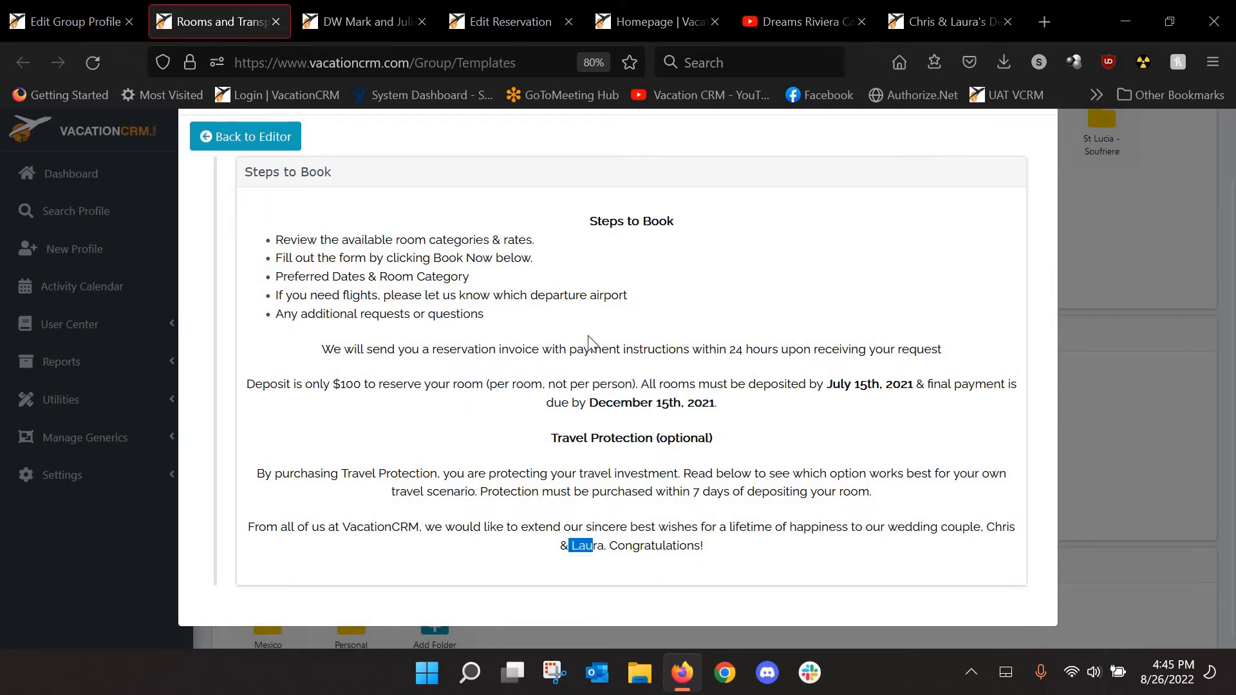
{"action": "scroll", "coordinate": [1038, 163], "scroll_direction": "up", "scroll_amount": 1}
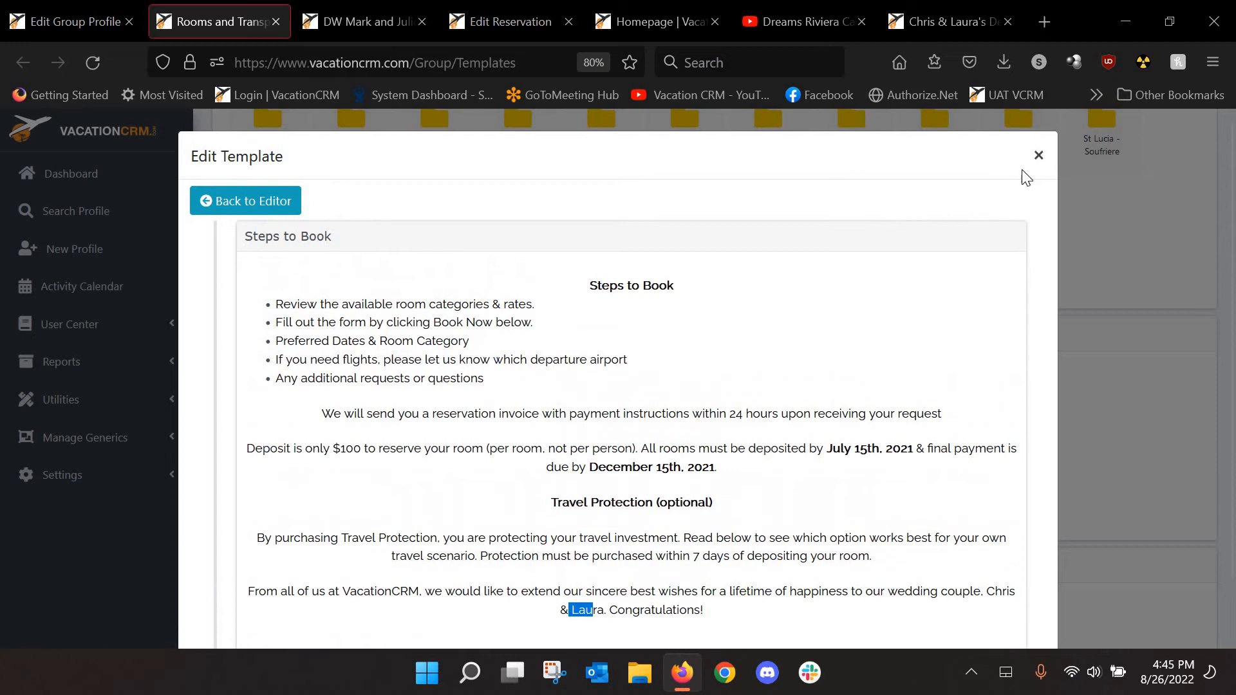
{"action": "left_click", "coordinate": [1038, 156]}
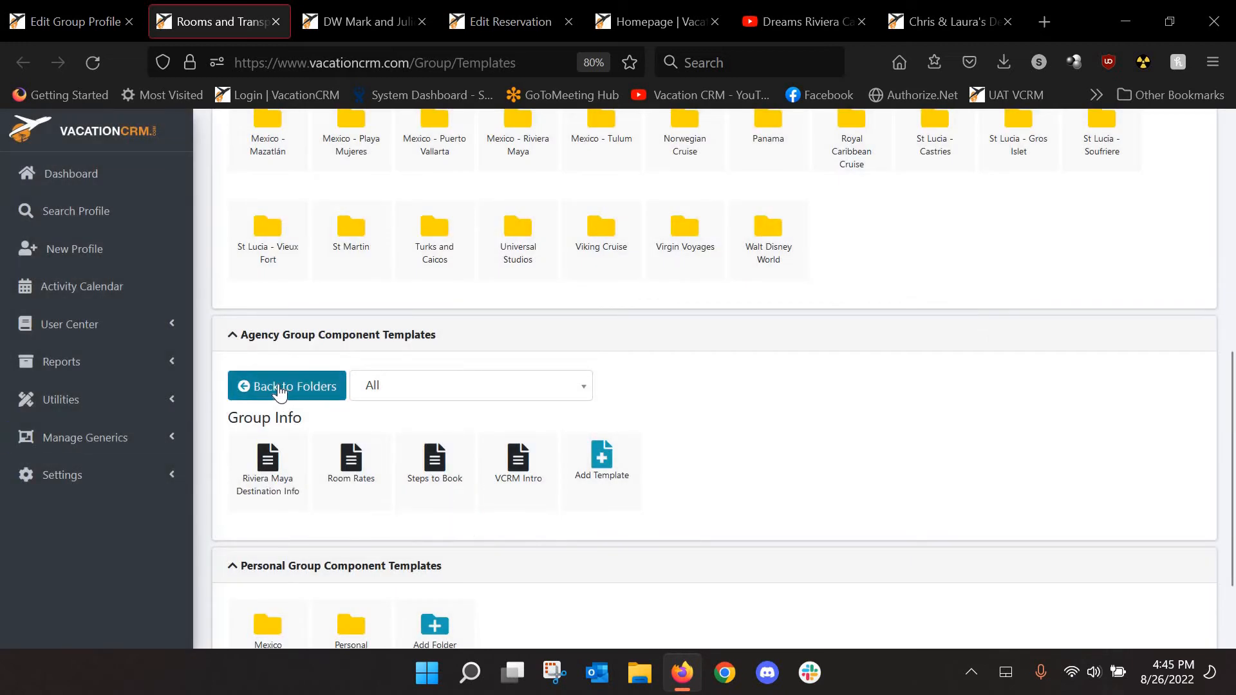
{"action": "left_click", "coordinate": [606, 462]}
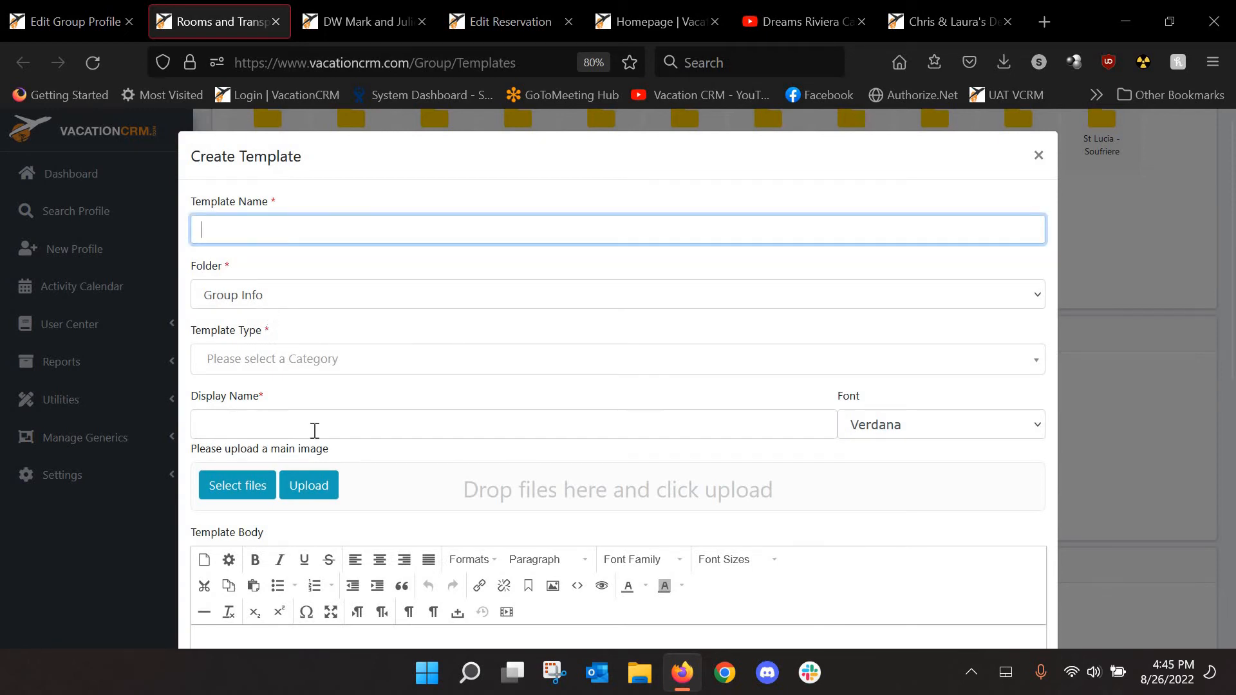
{"action": "left_click", "coordinate": [300, 358]}
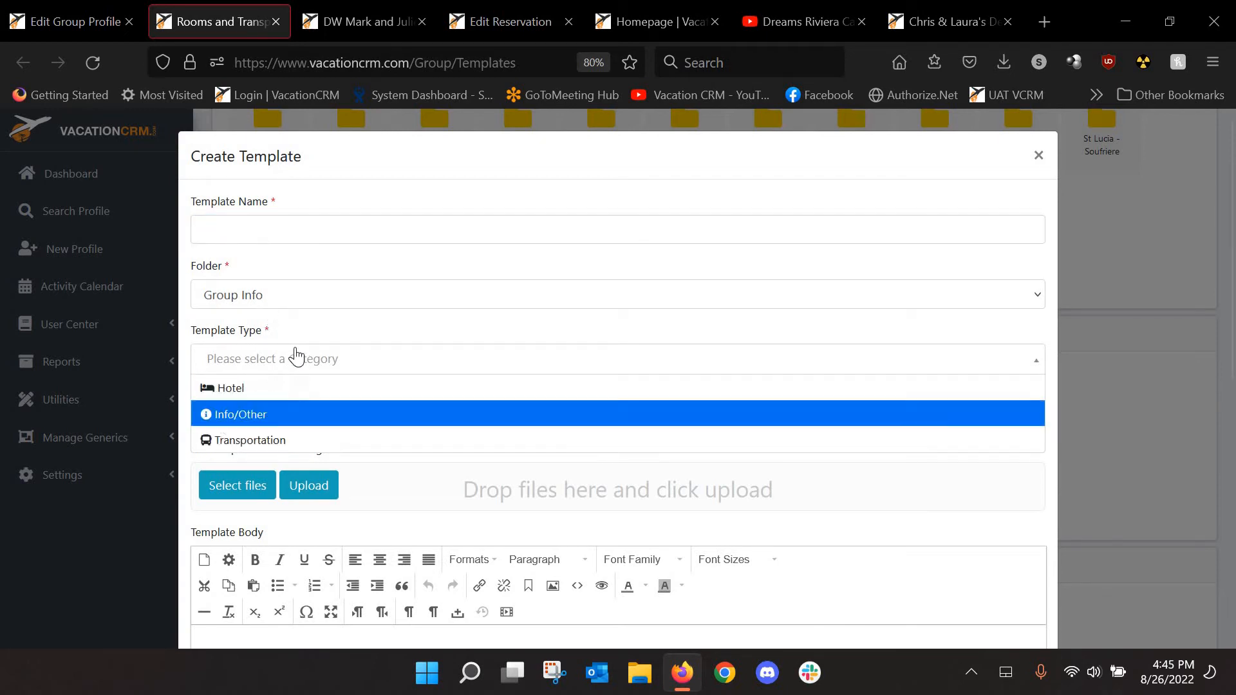
{"action": "left_click", "coordinate": [398, 387]}
{"action": "scroll", "coordinate": [451, 490], "scroll_direction": "down", "scroll_amount": 4}
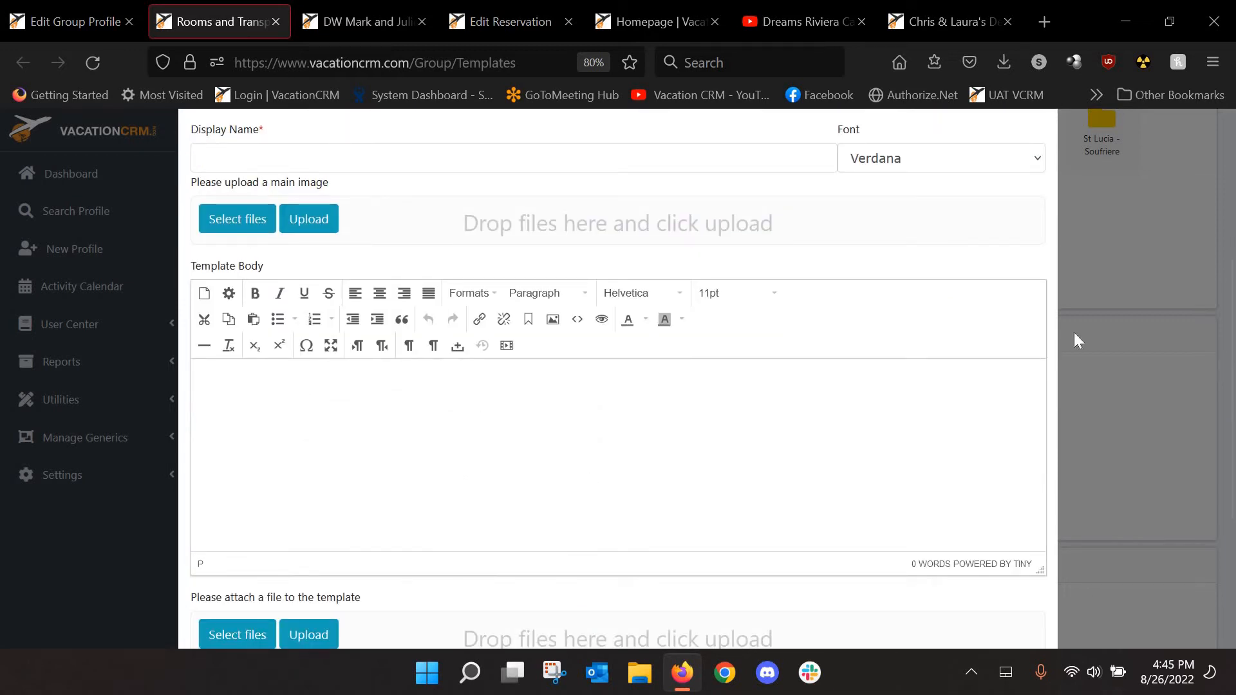
{"action": "scroll", "coordinate": [1074, 322], "scroll_direction": "up", "scroll_amount": 4}
{"action": "left_click", "coordinate": [1040, 157]}
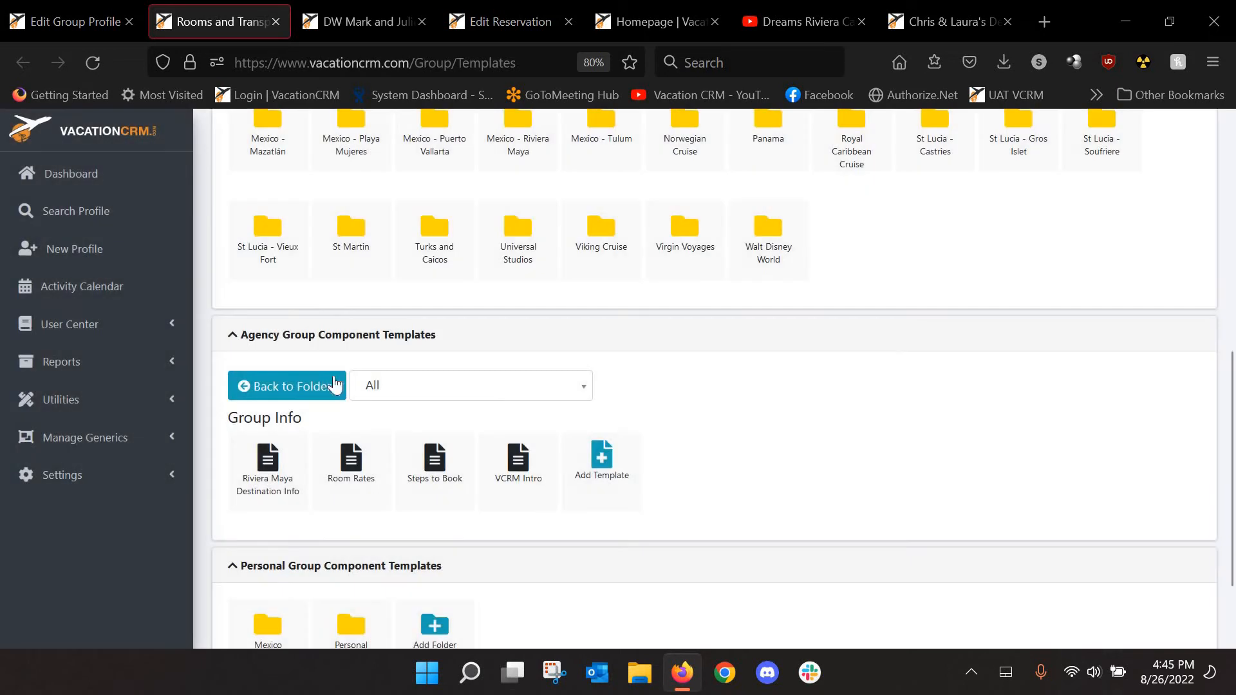
Open Send Group Page, enter the group page title, and select the Agency Level Form
{"action": "left_click", "coordinate": [106, 24]}
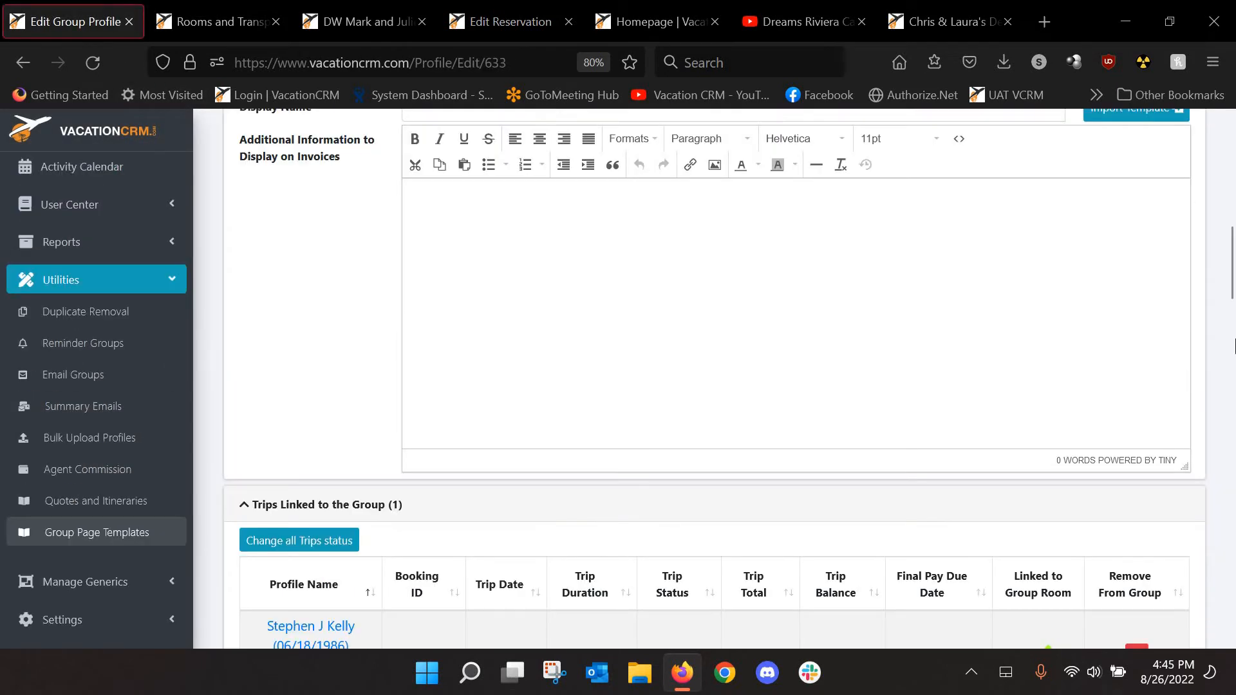
{"action": "scroll", "coordinate": [1234, 200], "scroll_direction": "up", "scroll_amount": 10}
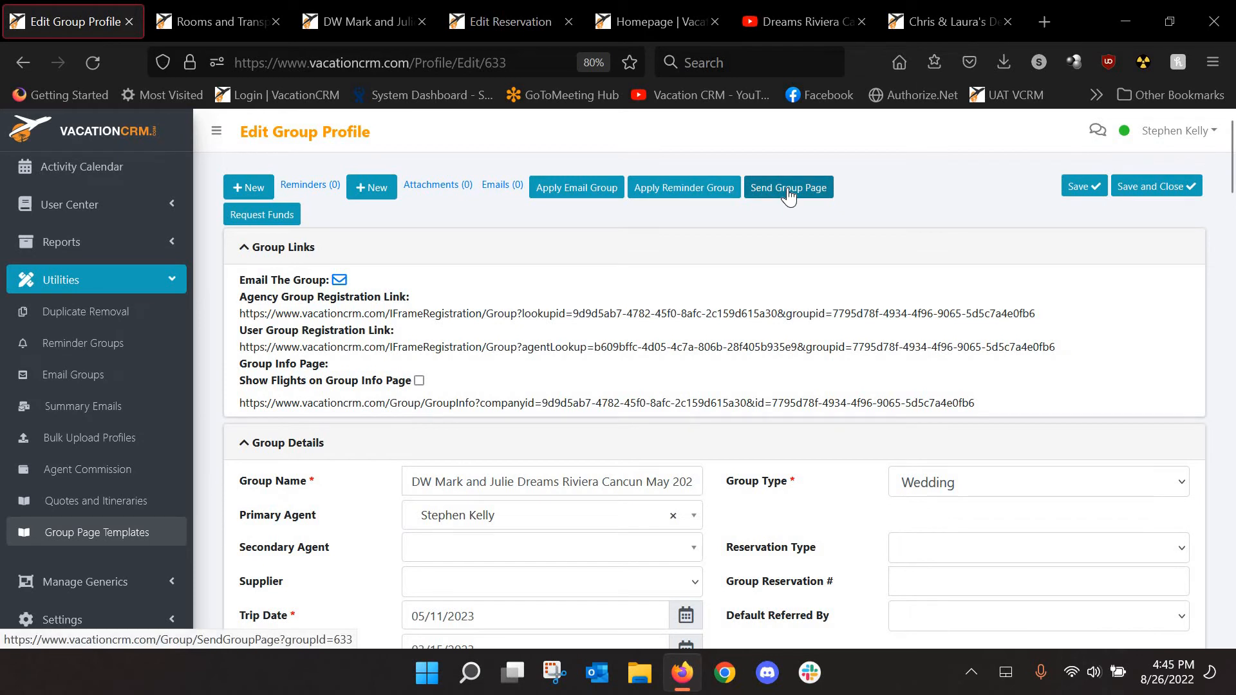
{"action": "left_click", "coordinate": [788, 190]}
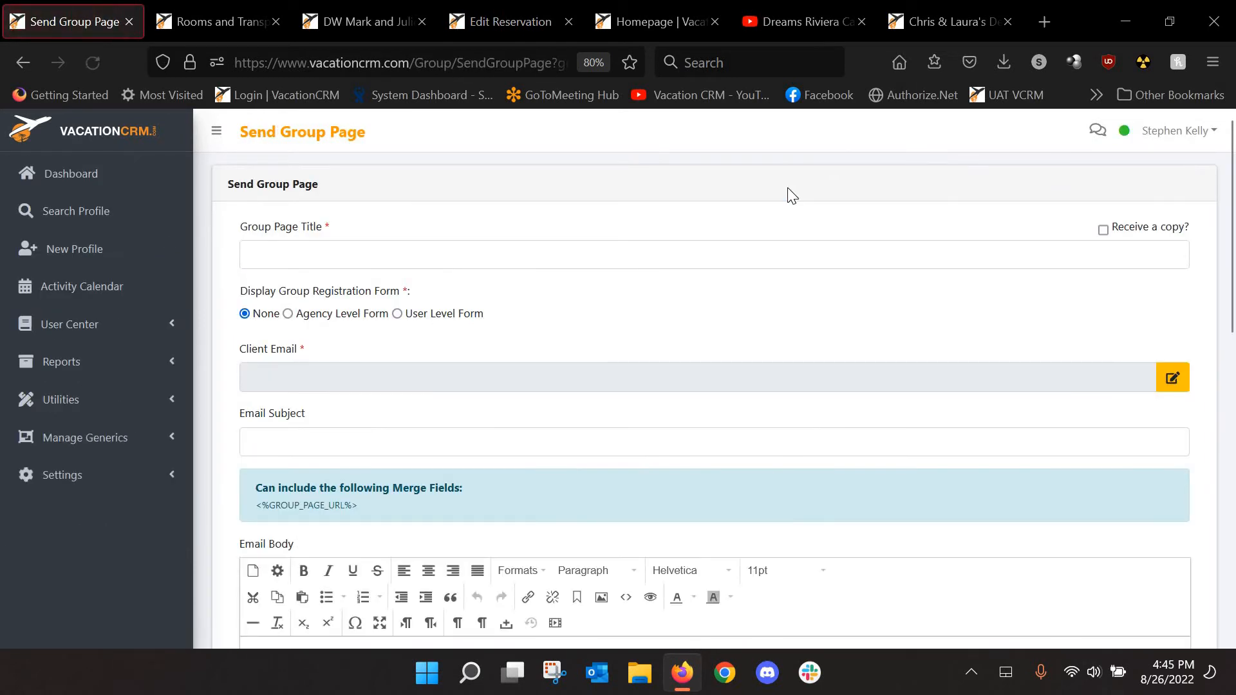
{"action": "left_click", "coordinate": [371, 261]}
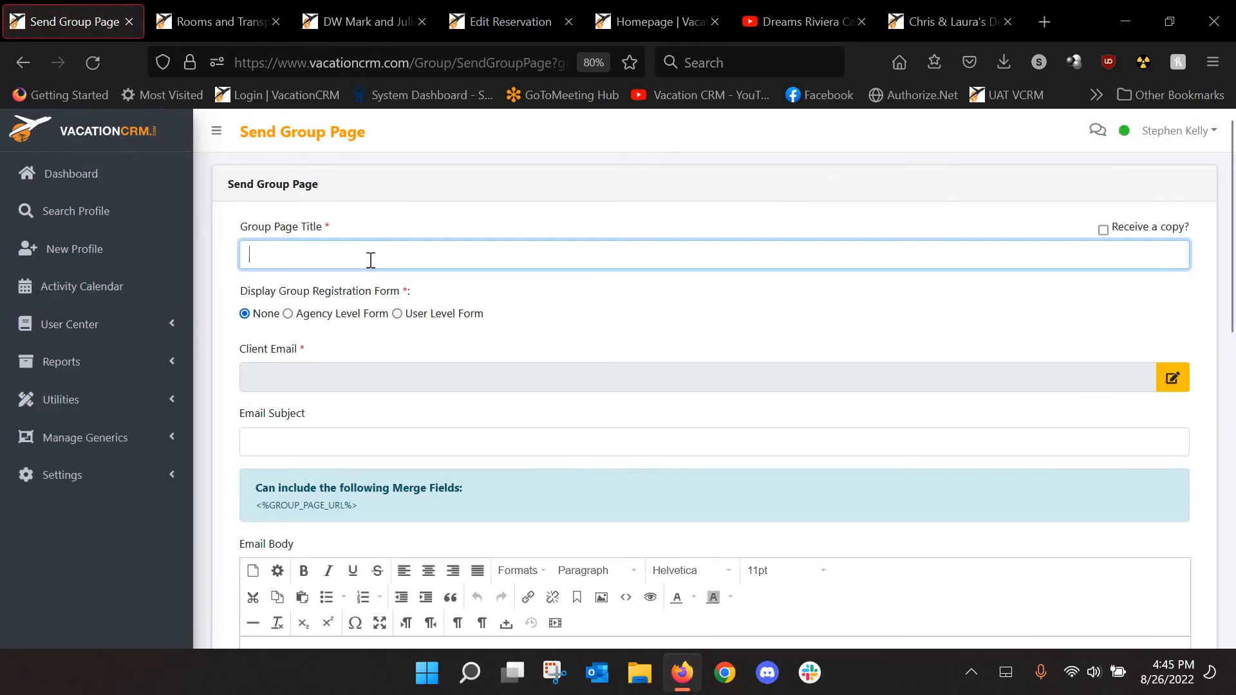
{"action": "type", "text": "Mark & Julie Wedding"}
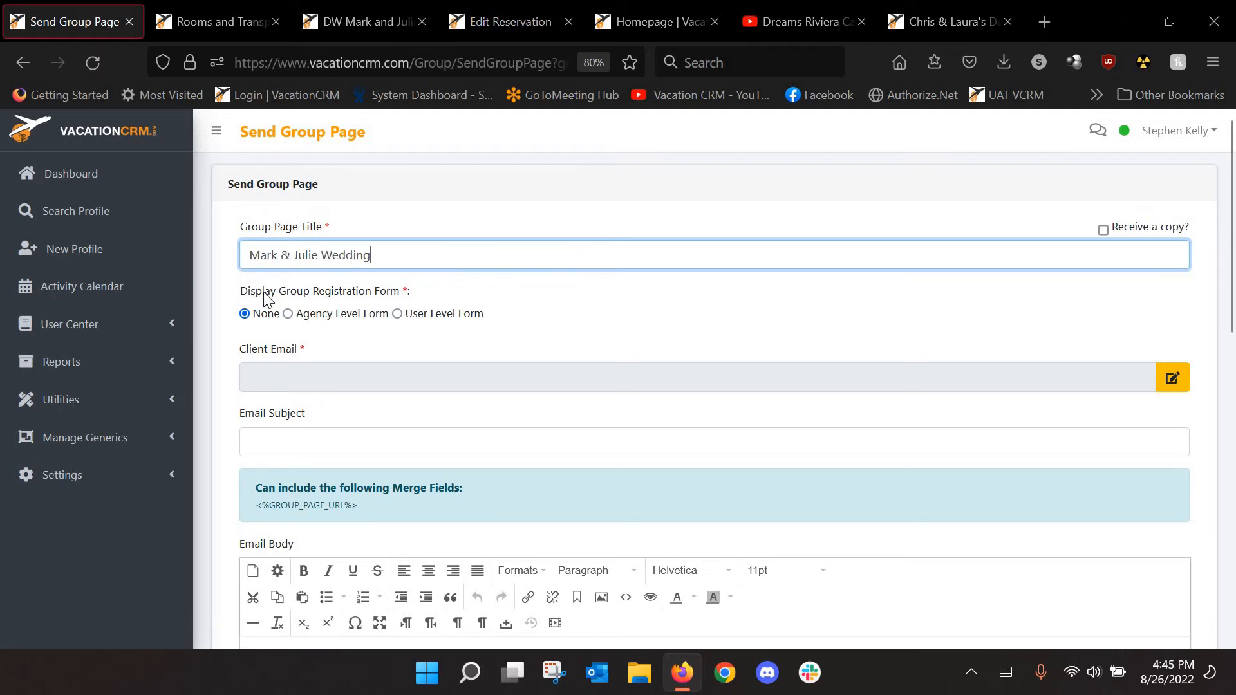
{"action": "left_click", "coordinate": [288, 314]}
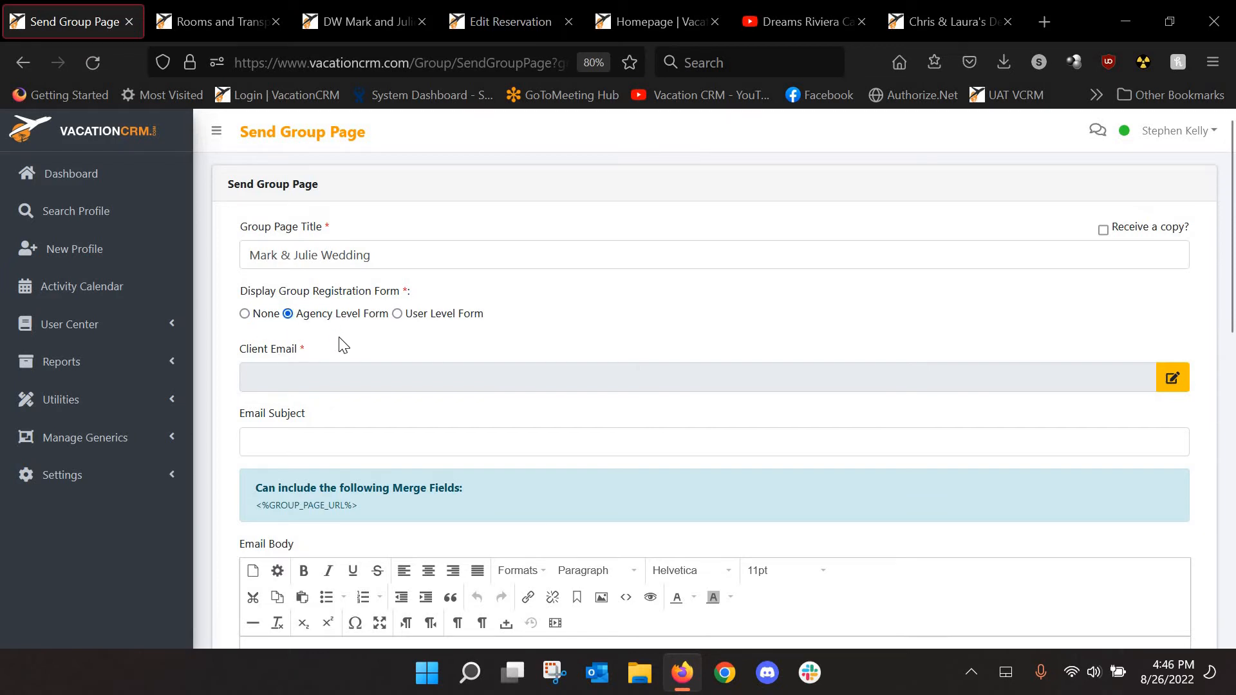
Add the client's name and e-mail as a Client Email recipient and save
{"action": "left_click", "coordinate": [1174, 378]}
{"action": "left_click", "coordinate": [277, 380]}
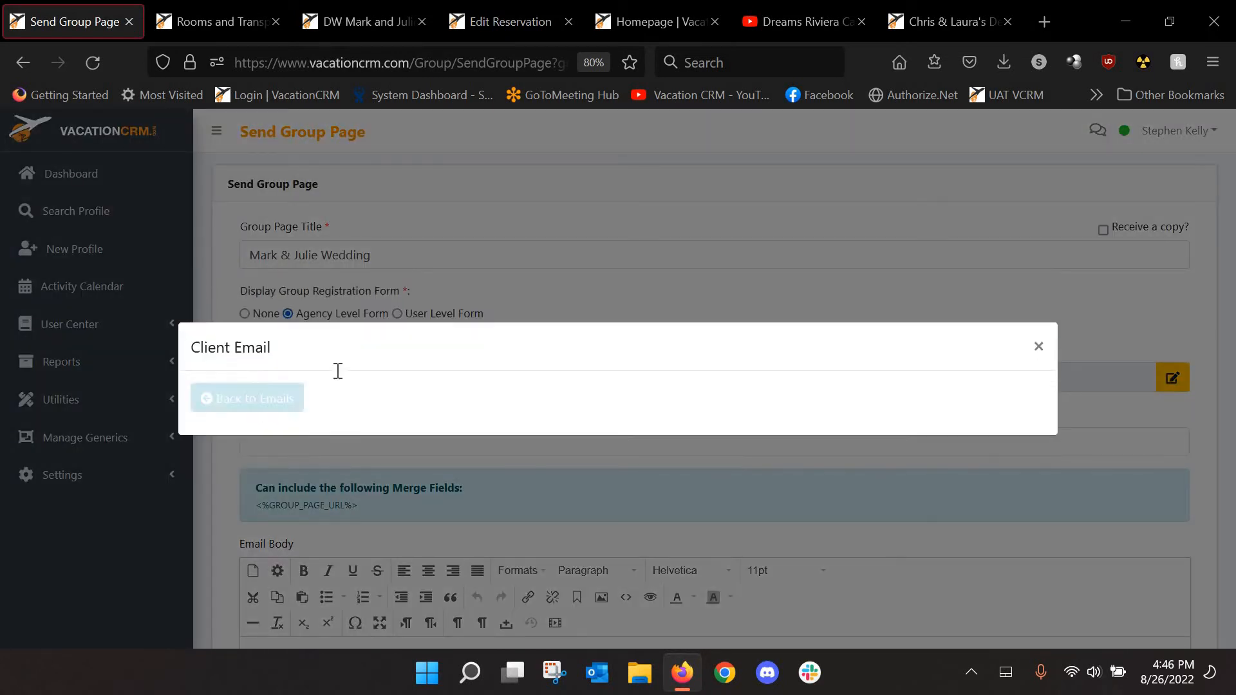
{"action": "type", "text": "S"}
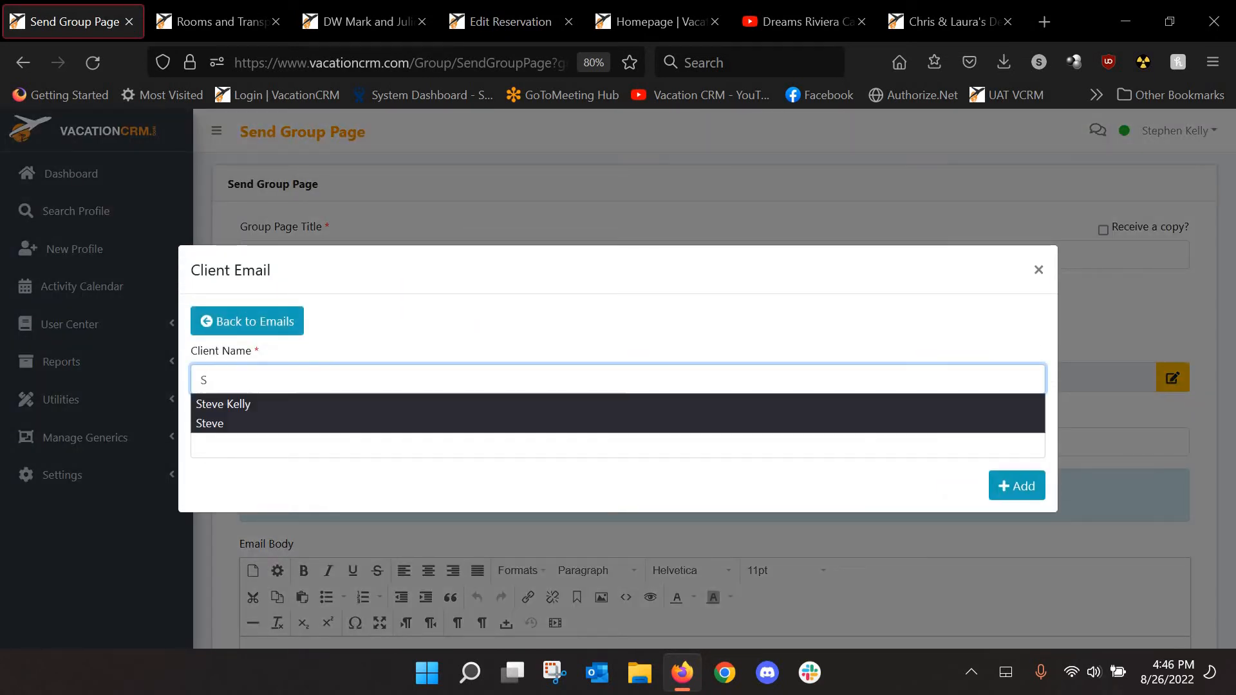
{"action": "type", "text": "t"}
{"action": "left_click", "coordinate": [258, 404]}
{"action": "type", "text": "s"}
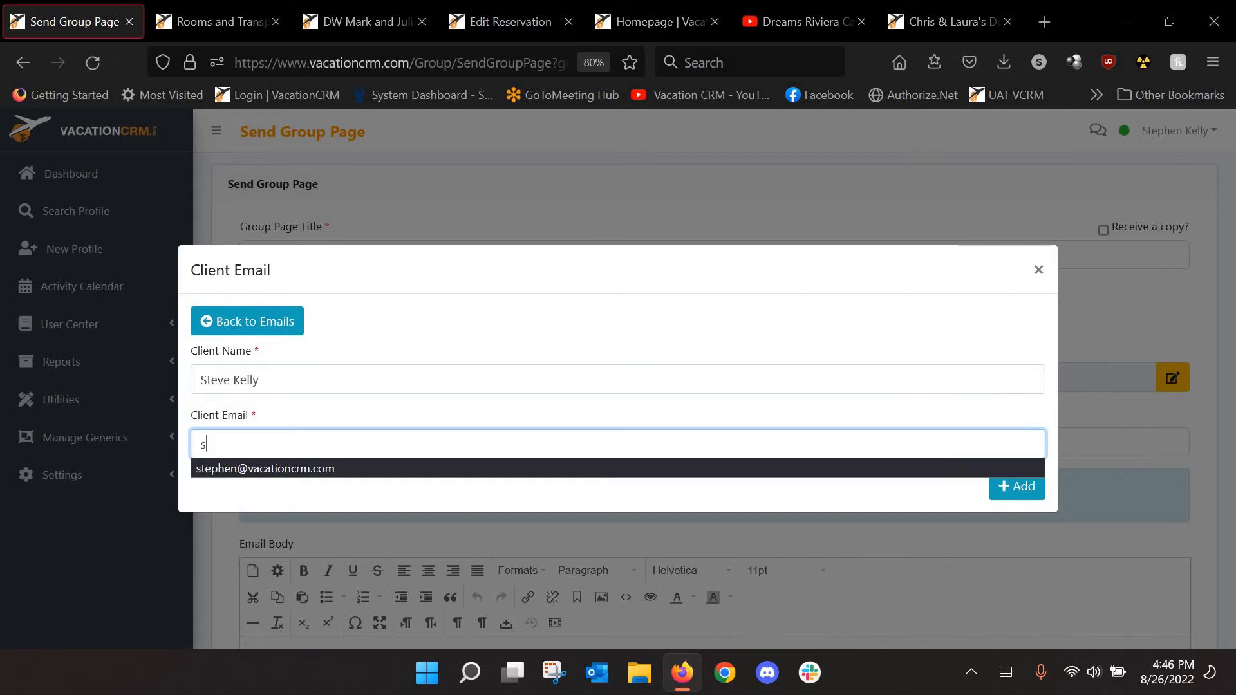
{"action": "key", "text": "Return"}
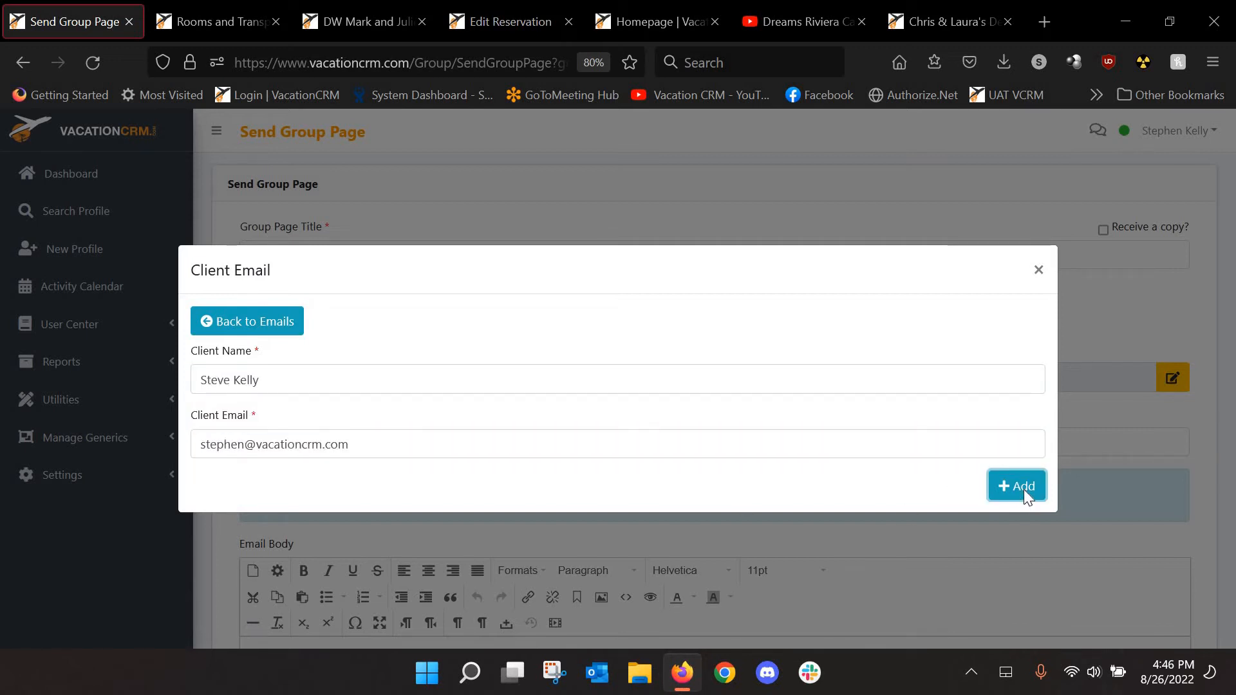
{"action": "left_click", "coordinate": [1023, 490]}
{"action": "left_click", "coordinate": [955, 451]}
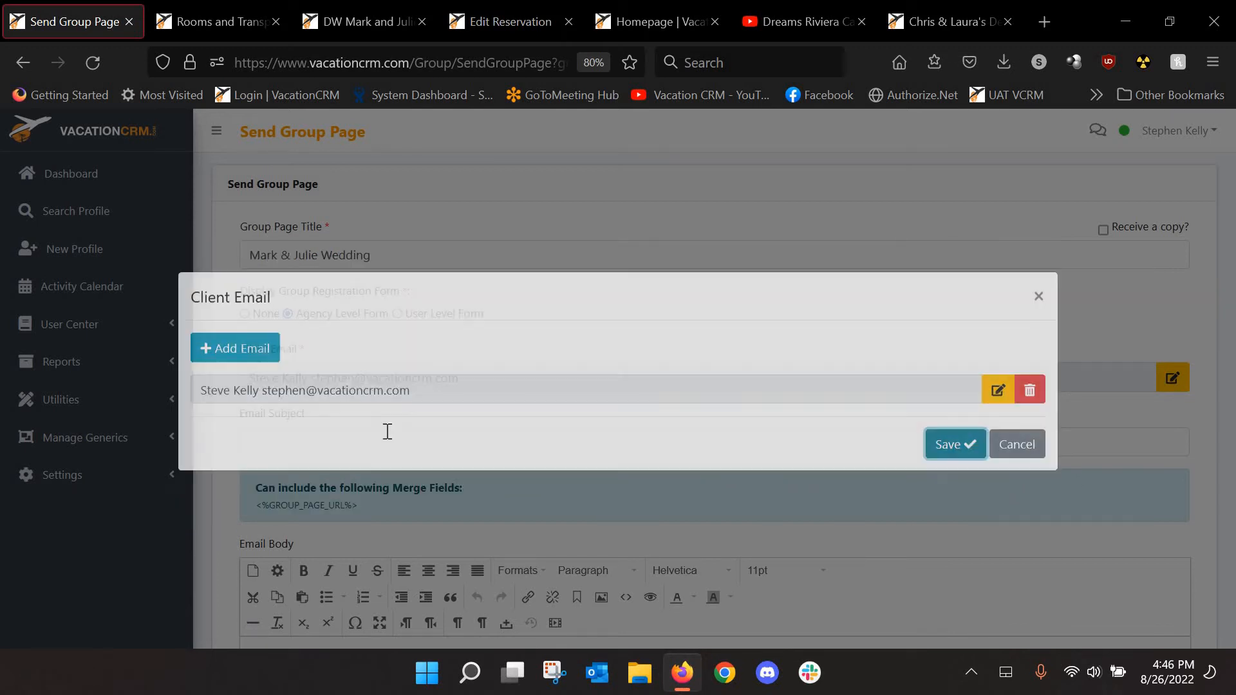
Set the email subject to 'Test' and write a client greeting with GROUP_PAGE_URL and AGENT_SIGNATURE merge fields
{"action": "scroll", "coordinate": [353, 423], "scroll_direction": "down", "scroll_amount": 4}
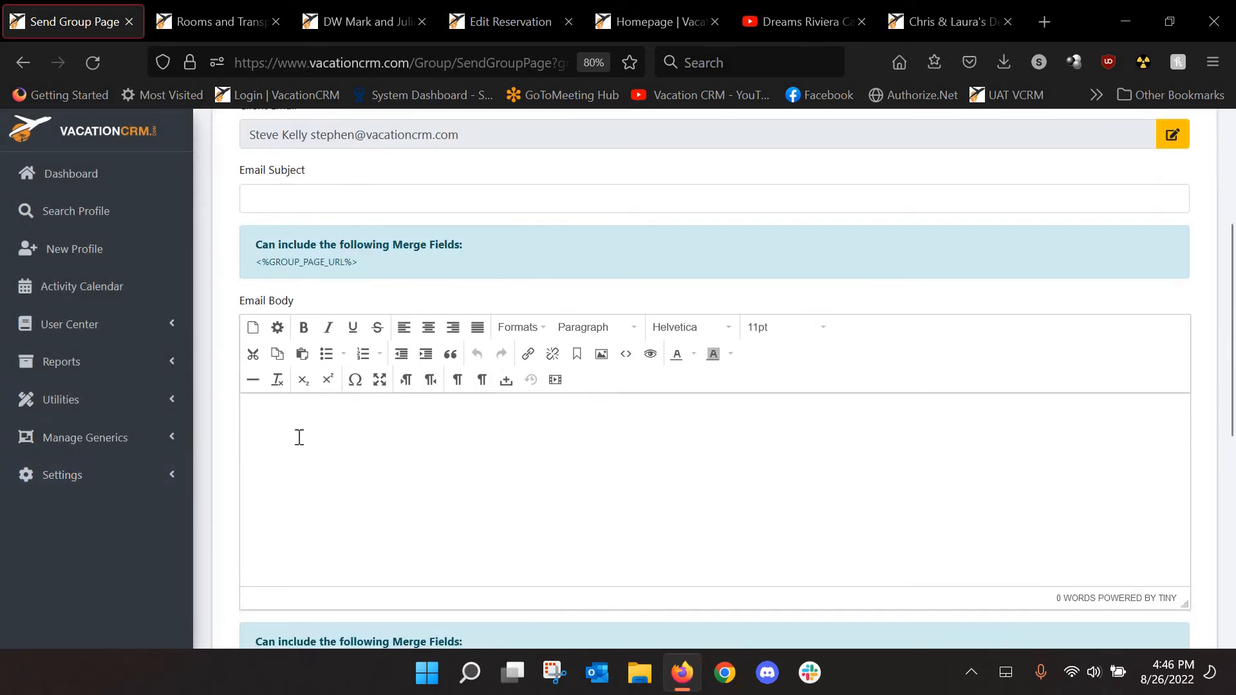
{"action": "left_click", "coordinate": [307, 200]}
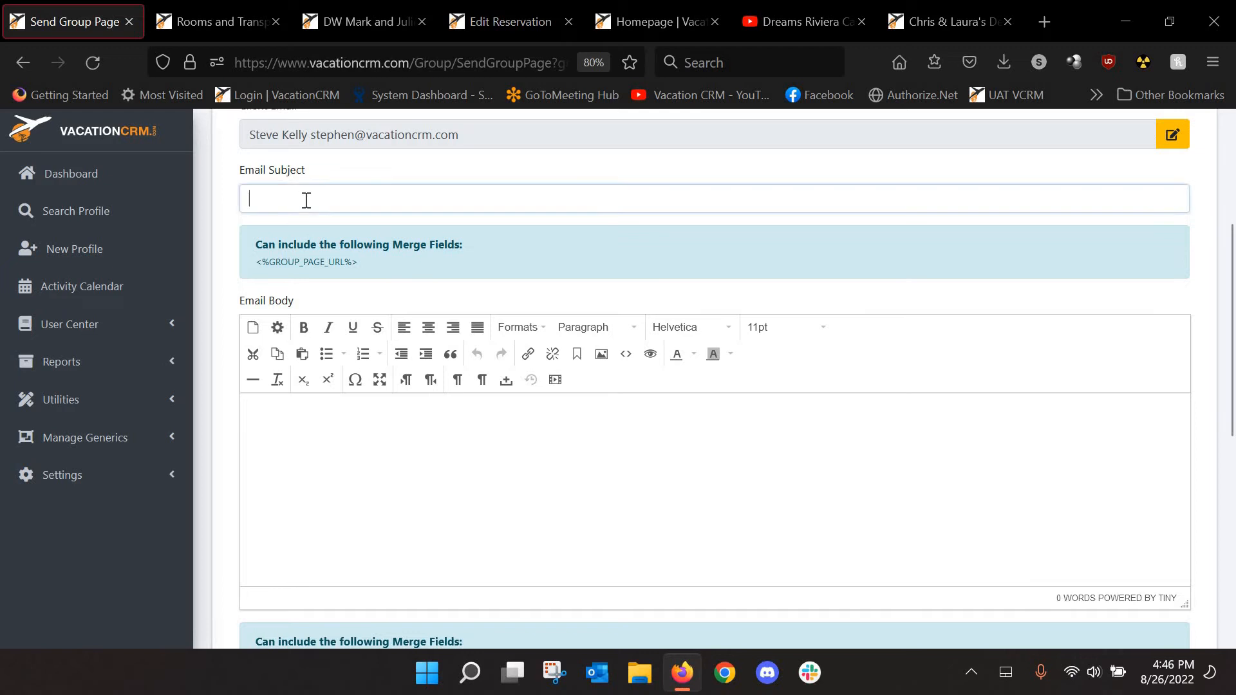
{"action": "type", "text": "Test"}
{"action": "left_click", "coordinate": [322, 419]}
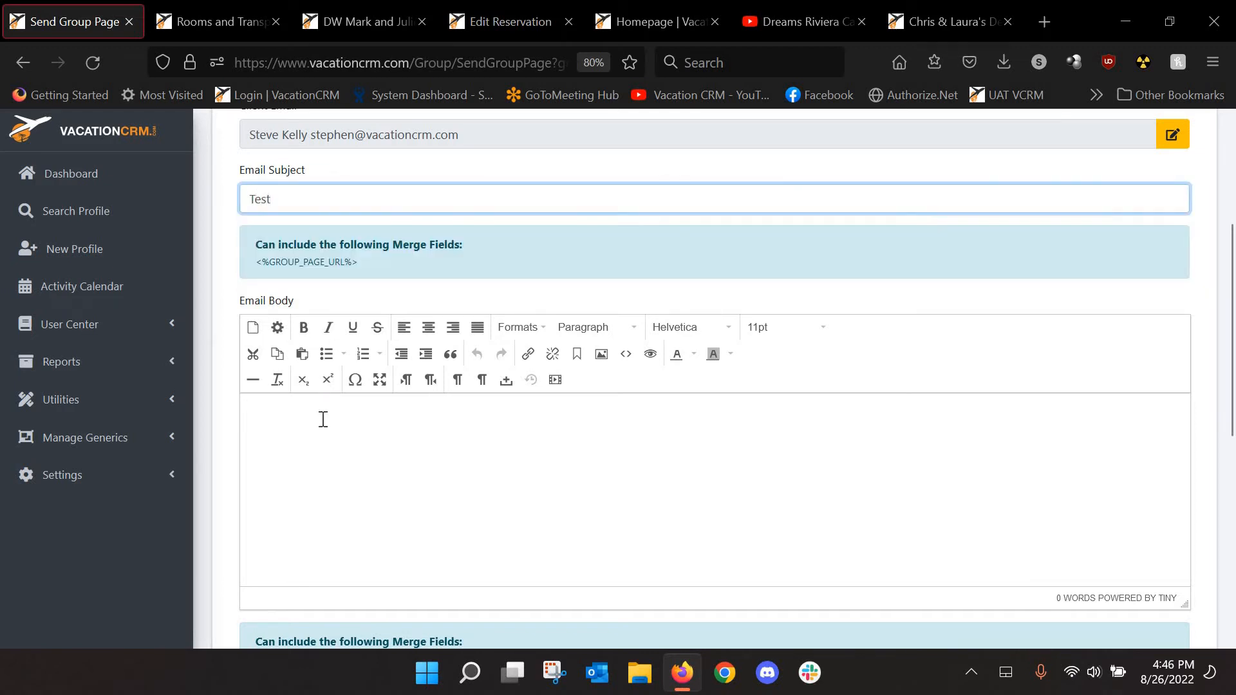
{"action": "type", "text": "Hi "}
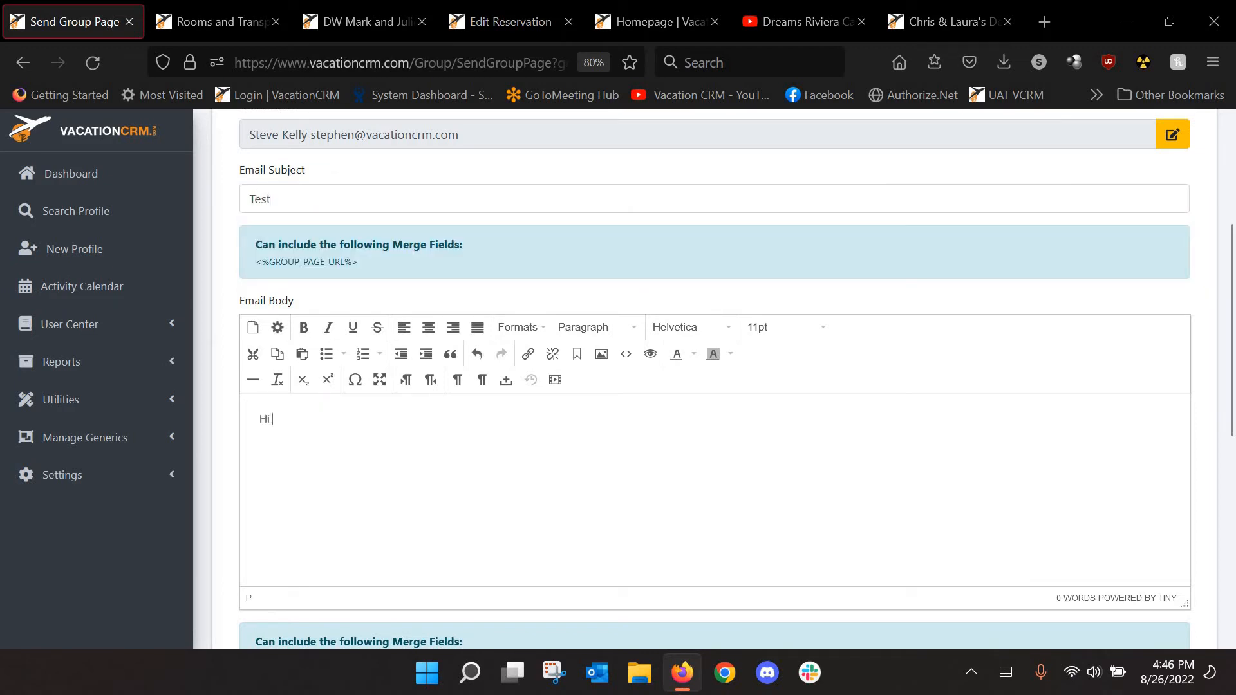
{"action": "type", "text": "Client,"}
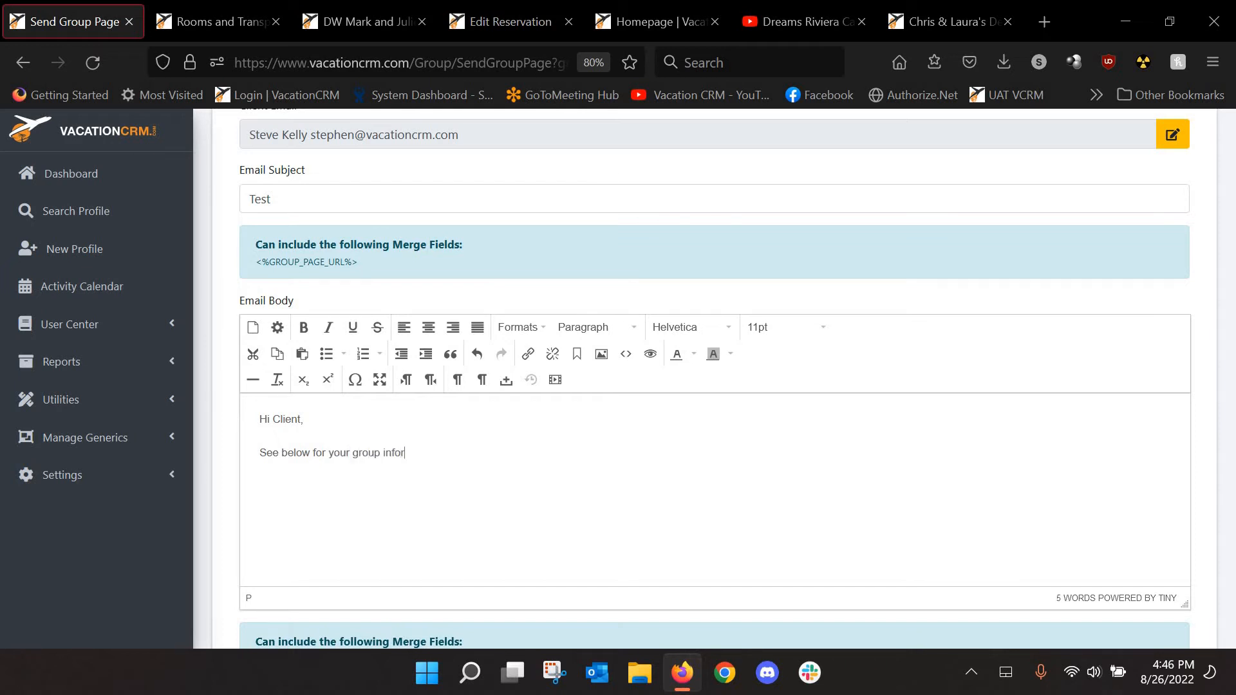
{"action": "scroll", "coordinate": [444, 522], "scroll_direction": "down", "scroll_amount": 3}
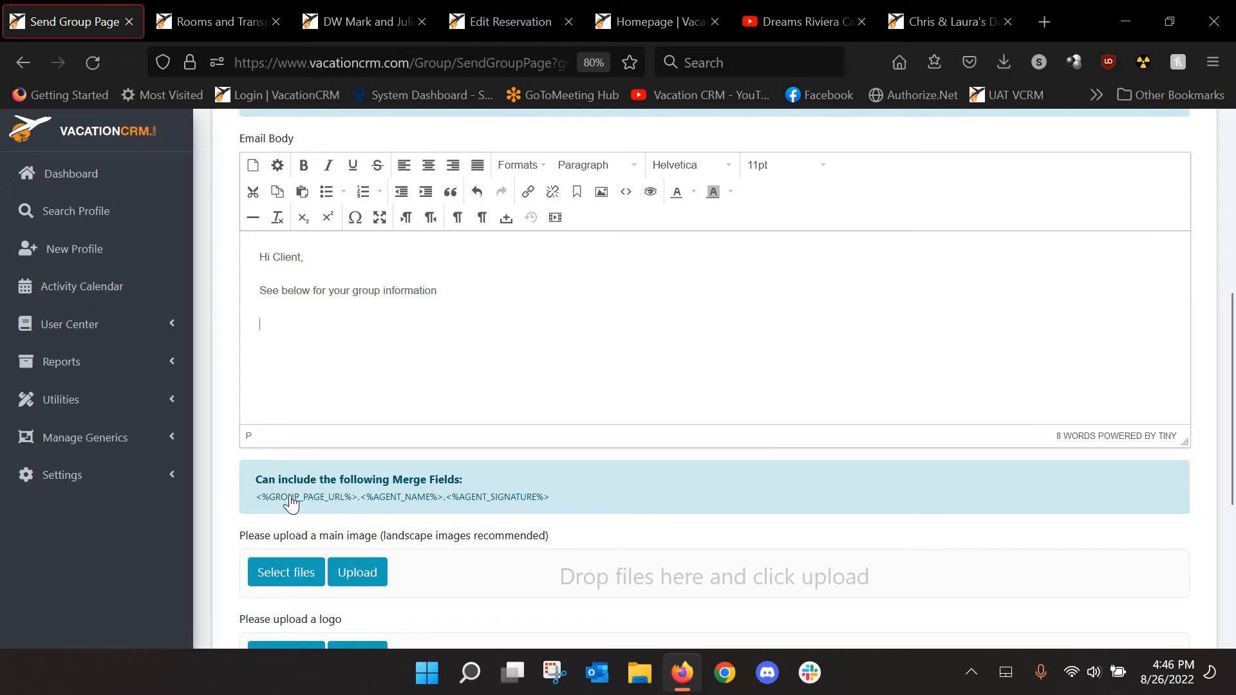
{"action": "left_click", "coordinate": [290, 498]}
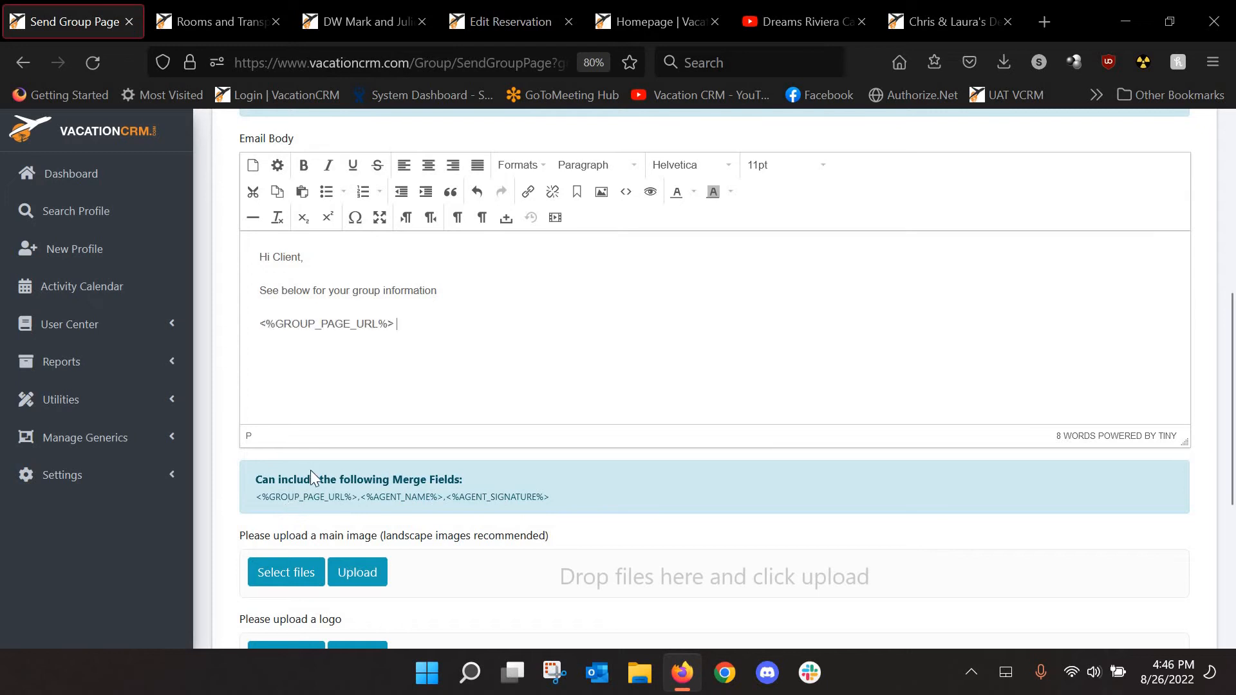
{"action": "left_click", "coordinate": [476, 498]}
{"action": "scroll", "coordinate": [274, 399], "scroll_direction": "down", "scroll_amount": 3}
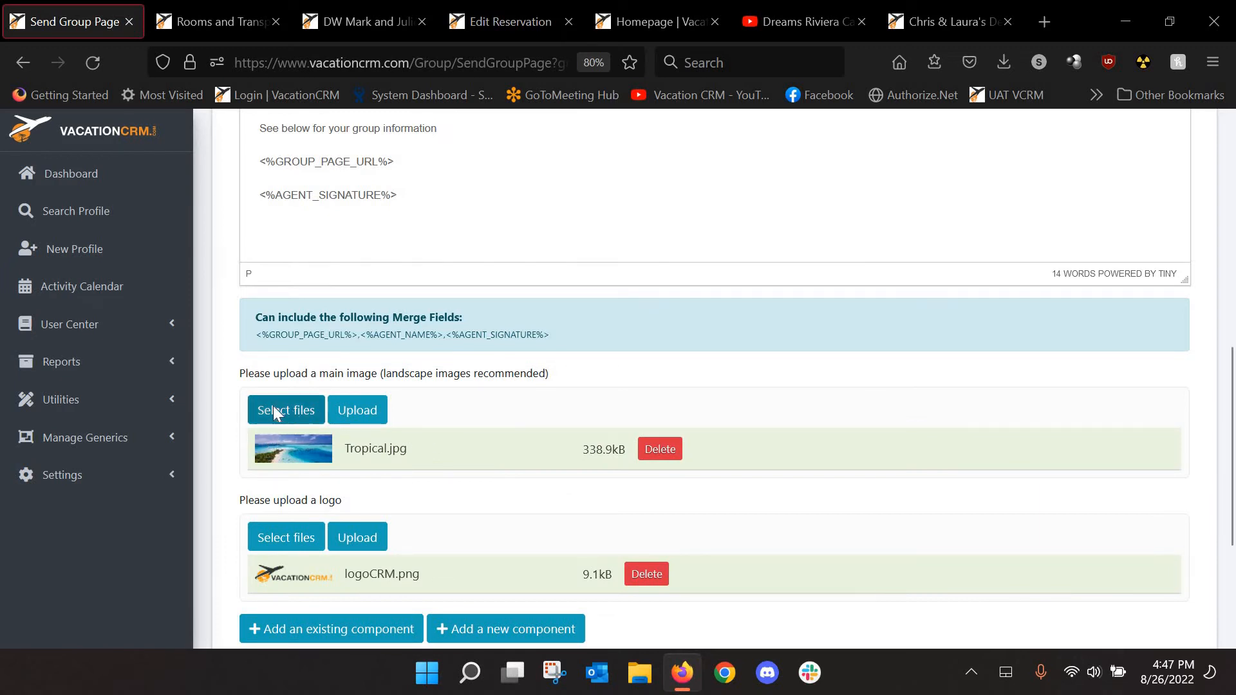
Try uploading a main image, dismiss the no-files message, and browse existing components
{"action": "left_click", "coordinate": [361, 407]}
{"action": "left_click", "coordinate": [602, 396]}
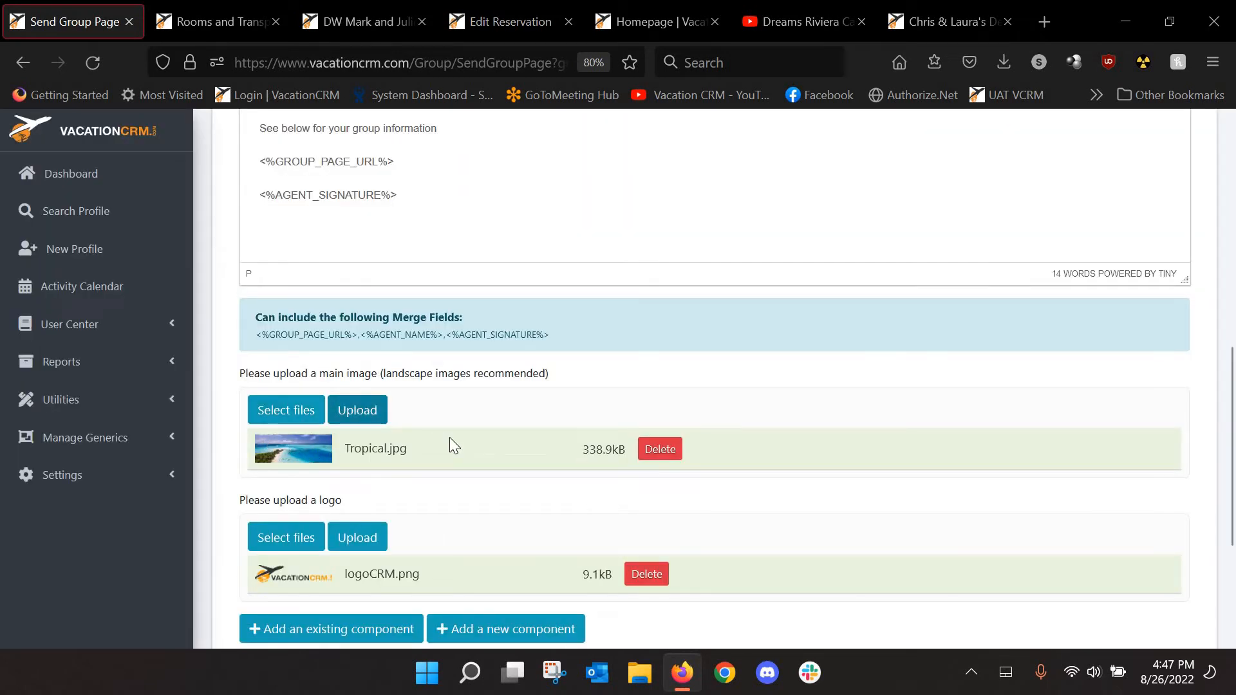
{"action": "scroll", "coordinate": [451, 444], "scroll_direction": "down", "scroll_amount": 4}
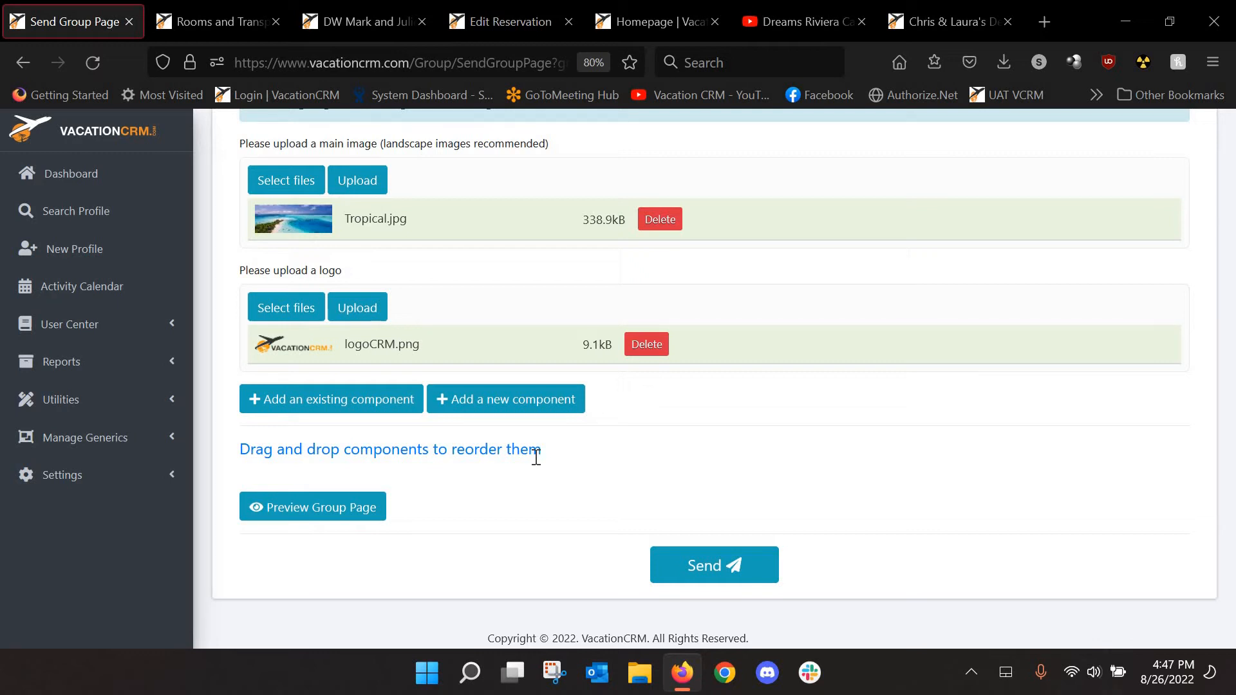
{"action": "left_click", "coordinate": [349, 402]}
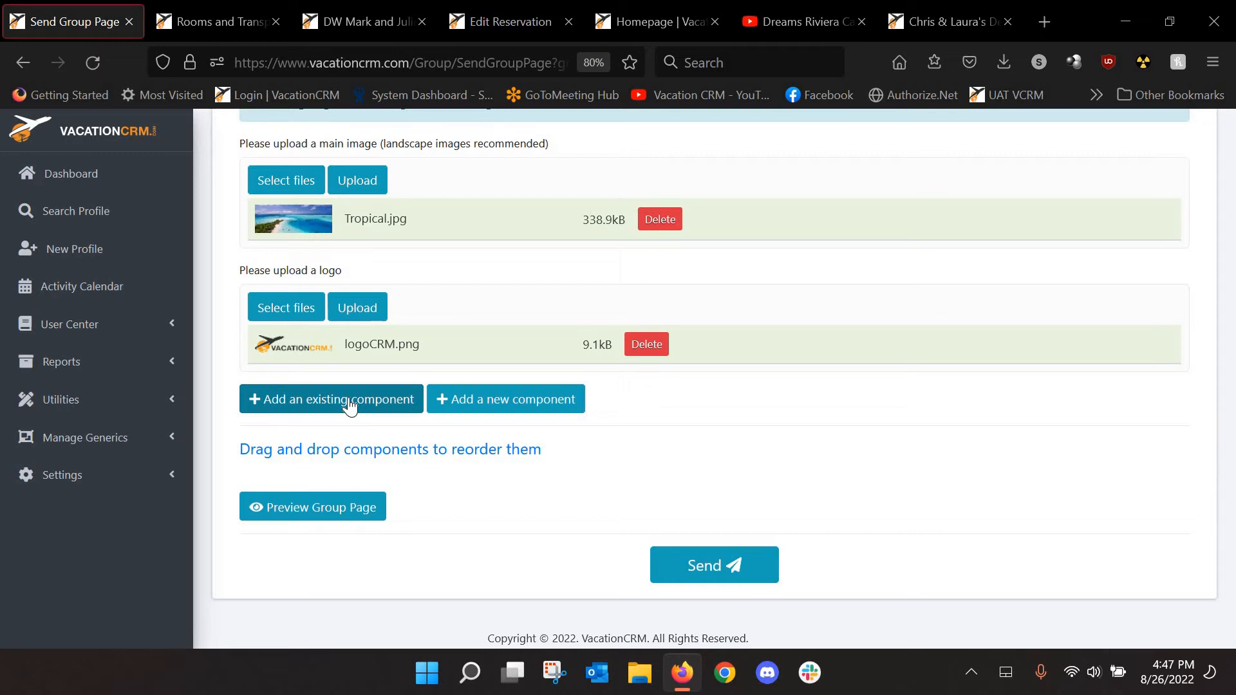
Add the VCRM Intro component from the agency Group Info templates to the group page
{"action": "left_click", "coordinate": [349, 404]}
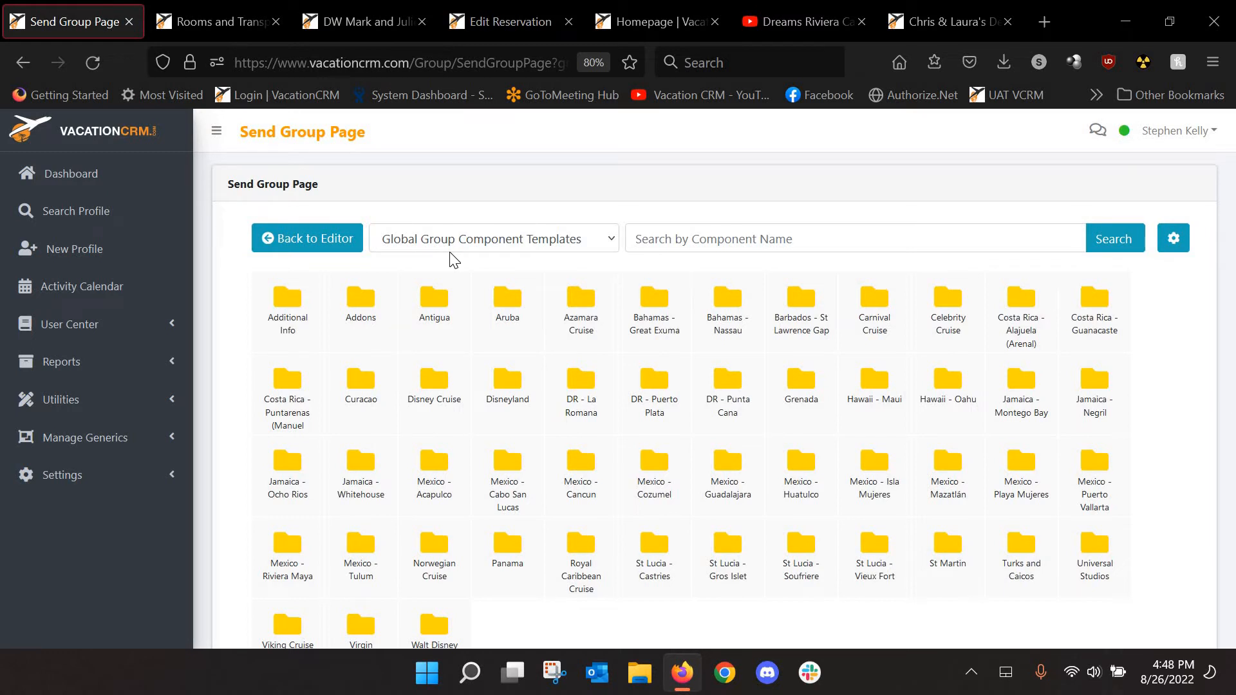
{"action": "scroll", "coordinate": [472, 336], "scroll_direction": "down", "scroll_amount": 3}
{"action": "scroll", "coordinate": [459, 264], "scroll_direction": "up", "scroll_amount": 2}
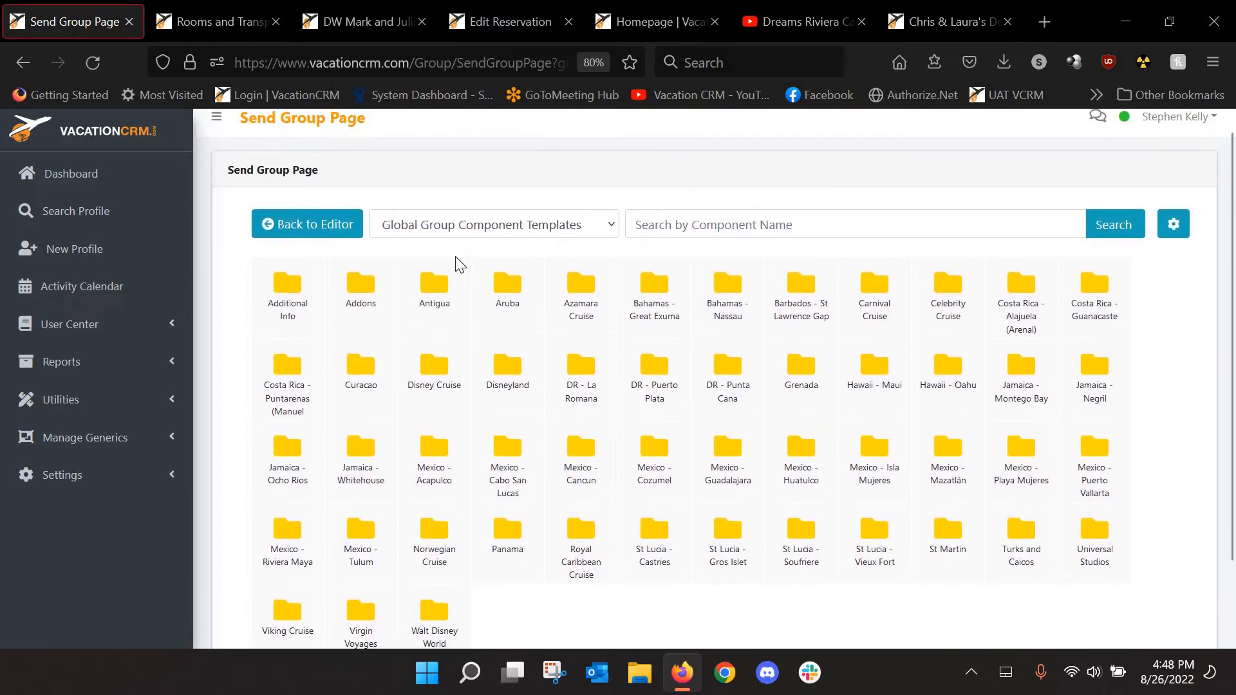
{"action": "left_click", "coordinate": [458, 248]}
{"action": "left_click", "coordinate": [455, 295]}
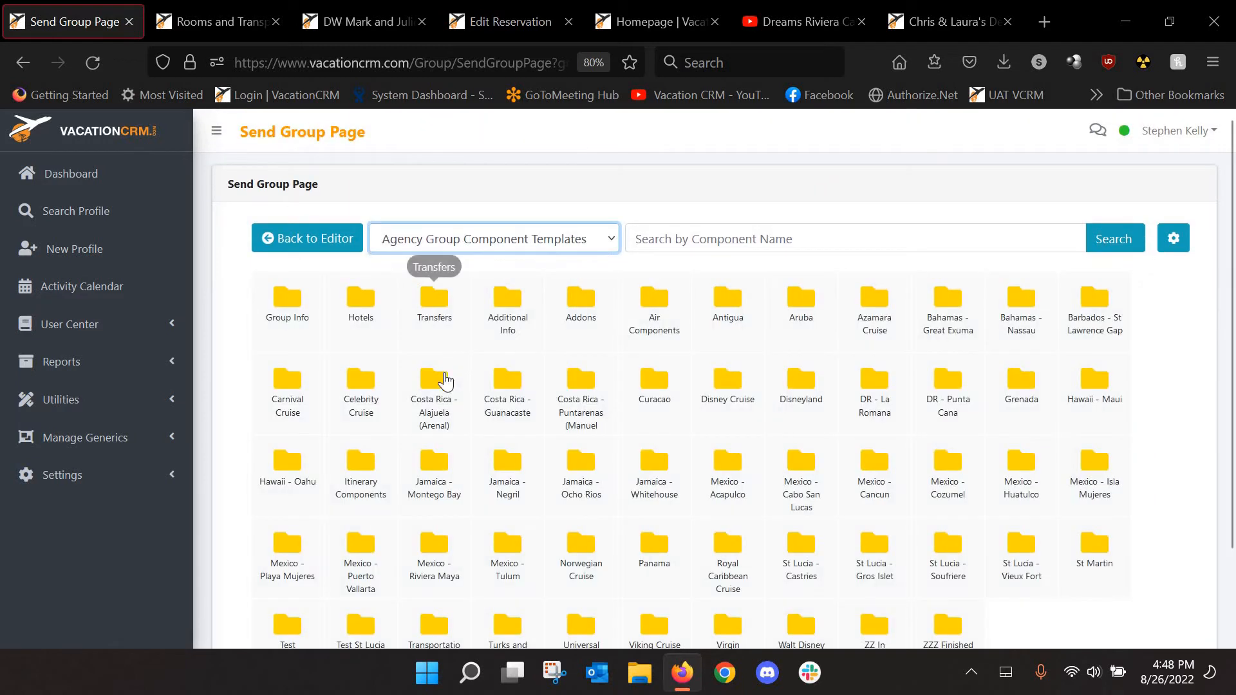
{"action": "scroll", "coordinate": [447, 383], "scroll_direction": "down", "scroll_amount": 3}
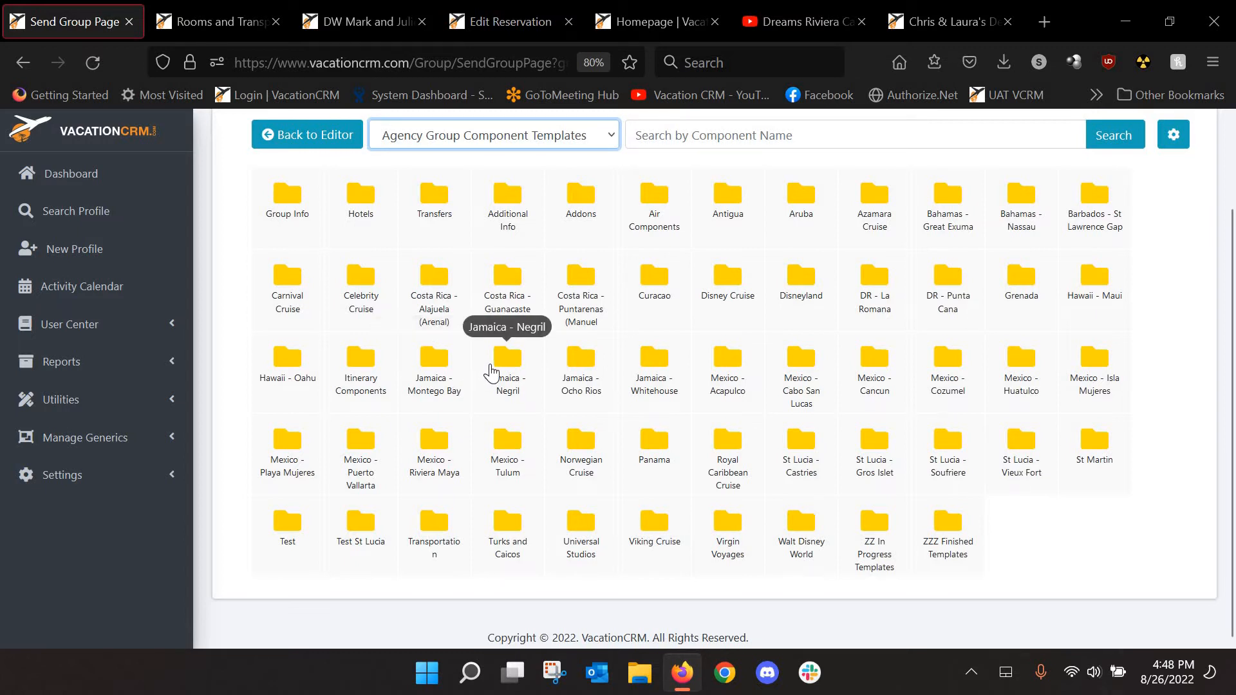
{"action": "left_click", "coordinate": [288, 189]}
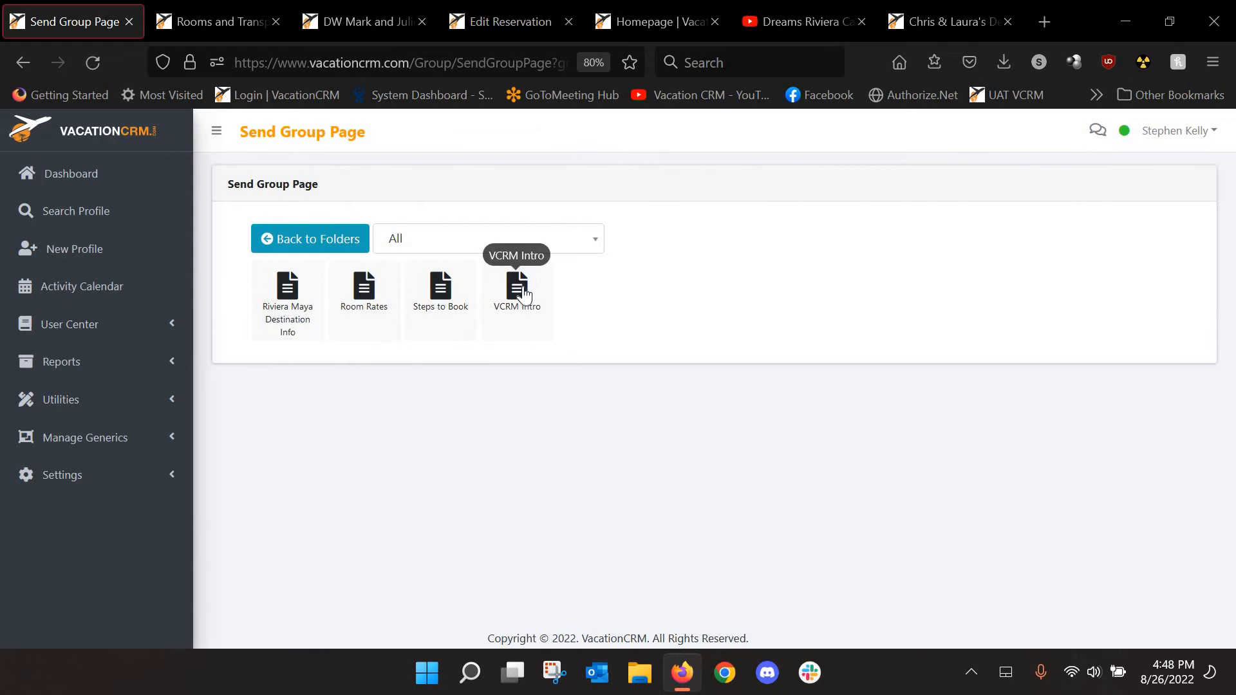
{"action": "left_click", "coordinate": [522, 291]}
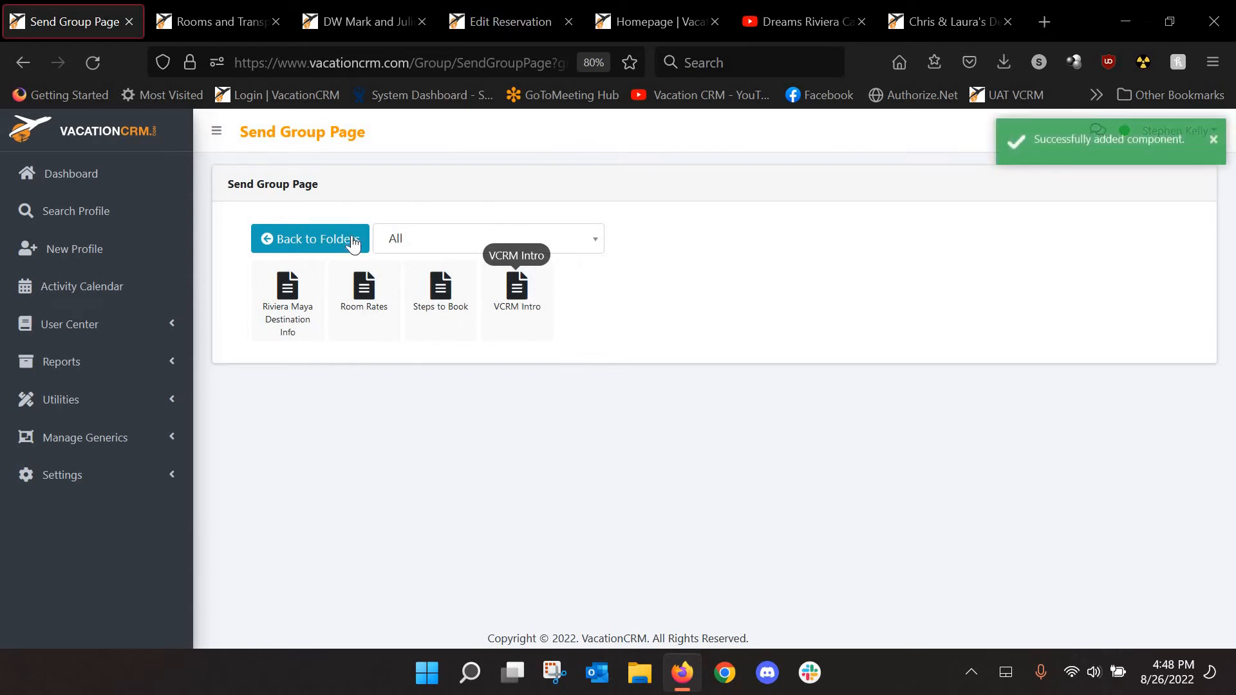
Open the global Mexico - Riviera Maya component templates folder
{"action": "left_click", "coordinate": [310, 243]}
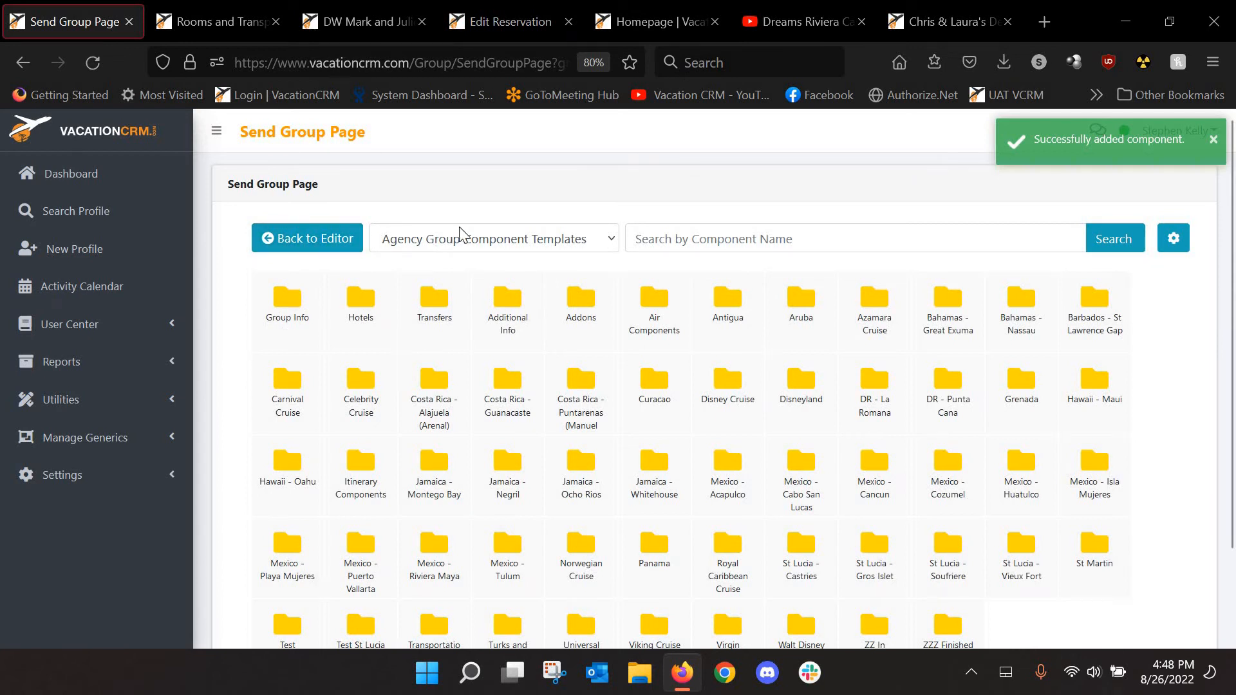
{"action": "left_click", "coordinate": [463, 249]}
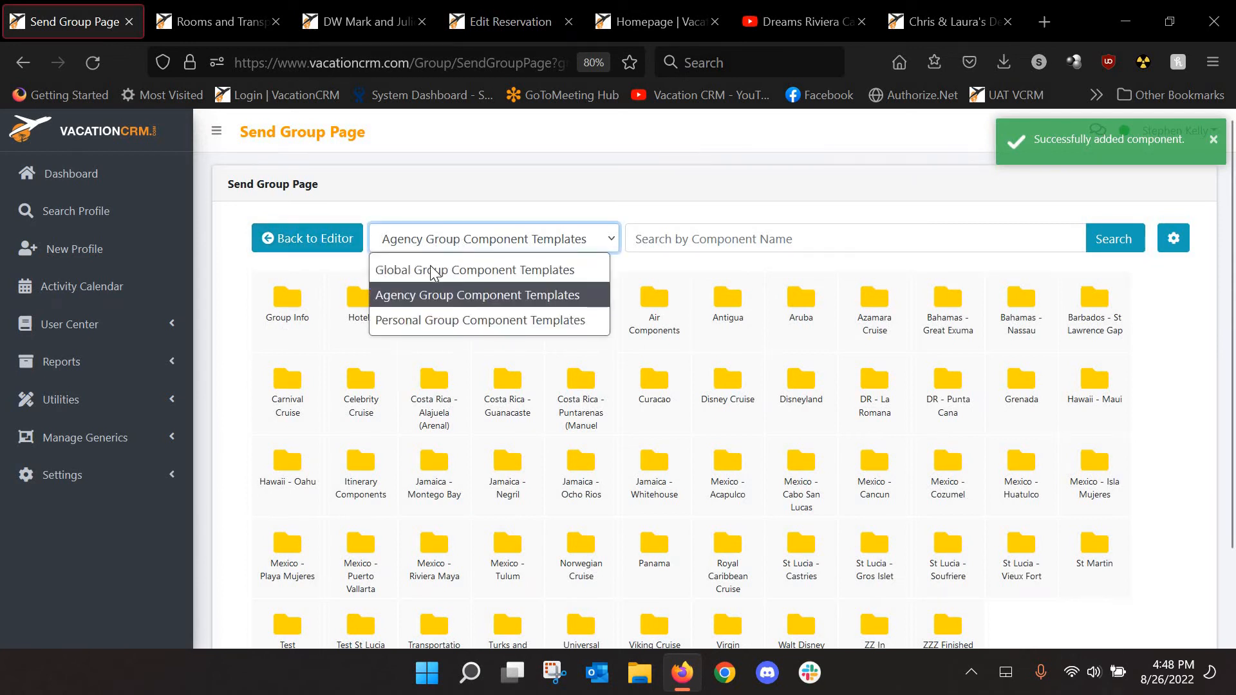
{"action": "left_click", "coordinate": [430, 267]}
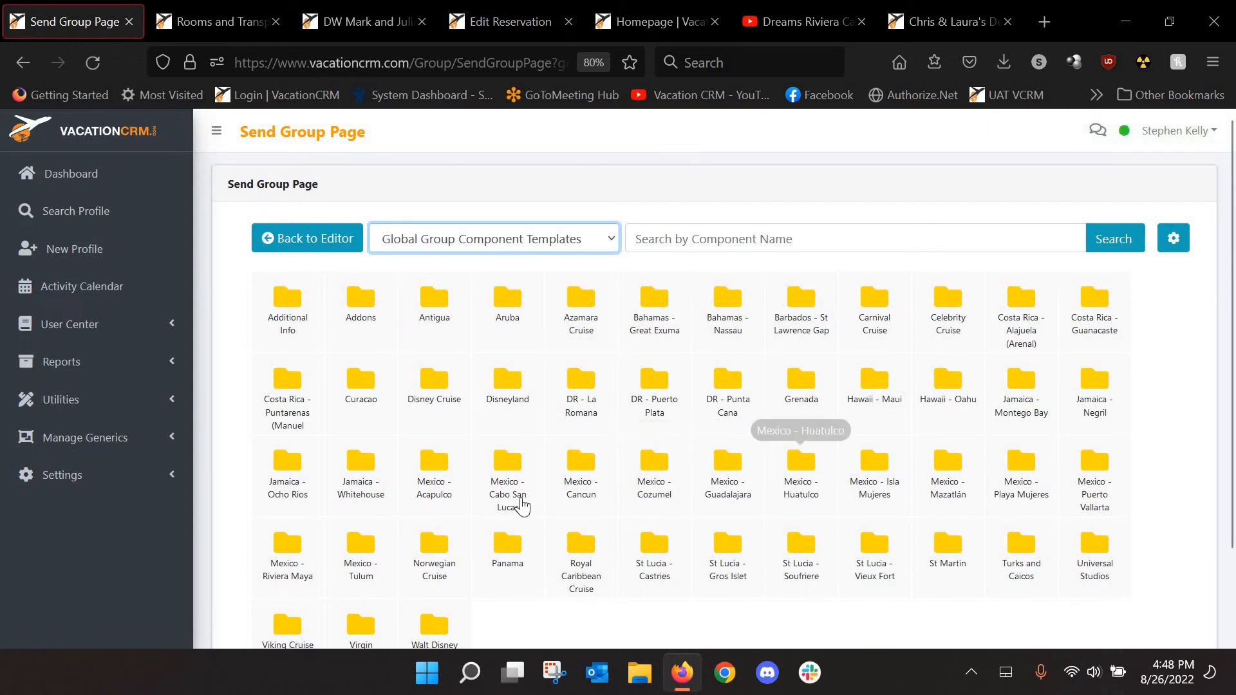
{"action": "left_click", "coordinate": [288, 546]}
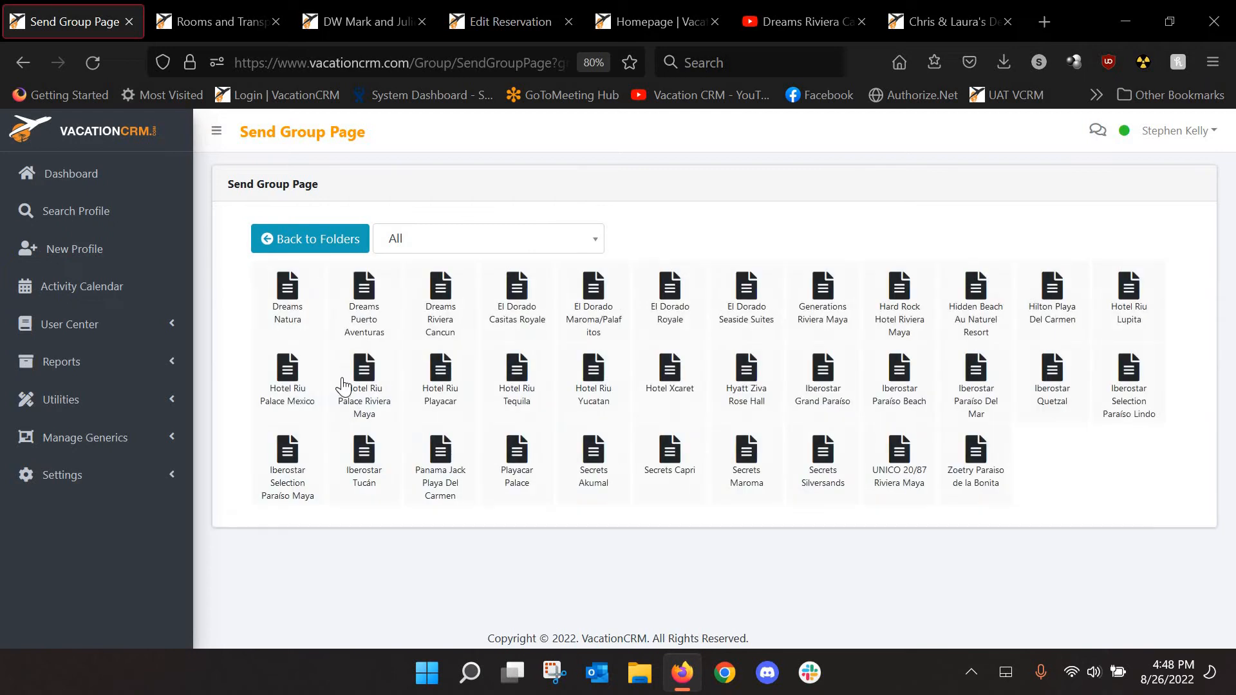
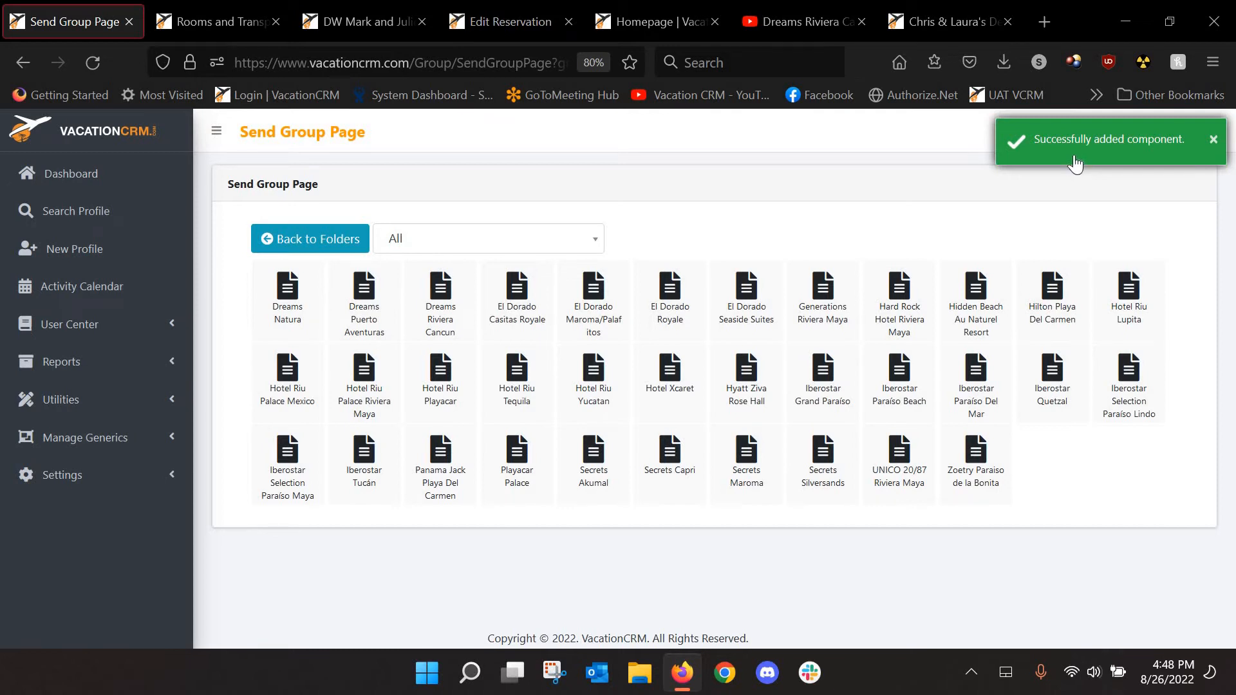
Open the Group Info folder in the Agency Group Component Templates
{"action": "left_click", "coordinate": [302, 244]}
{"action": "left_click", "coordinate": [419, 242]}
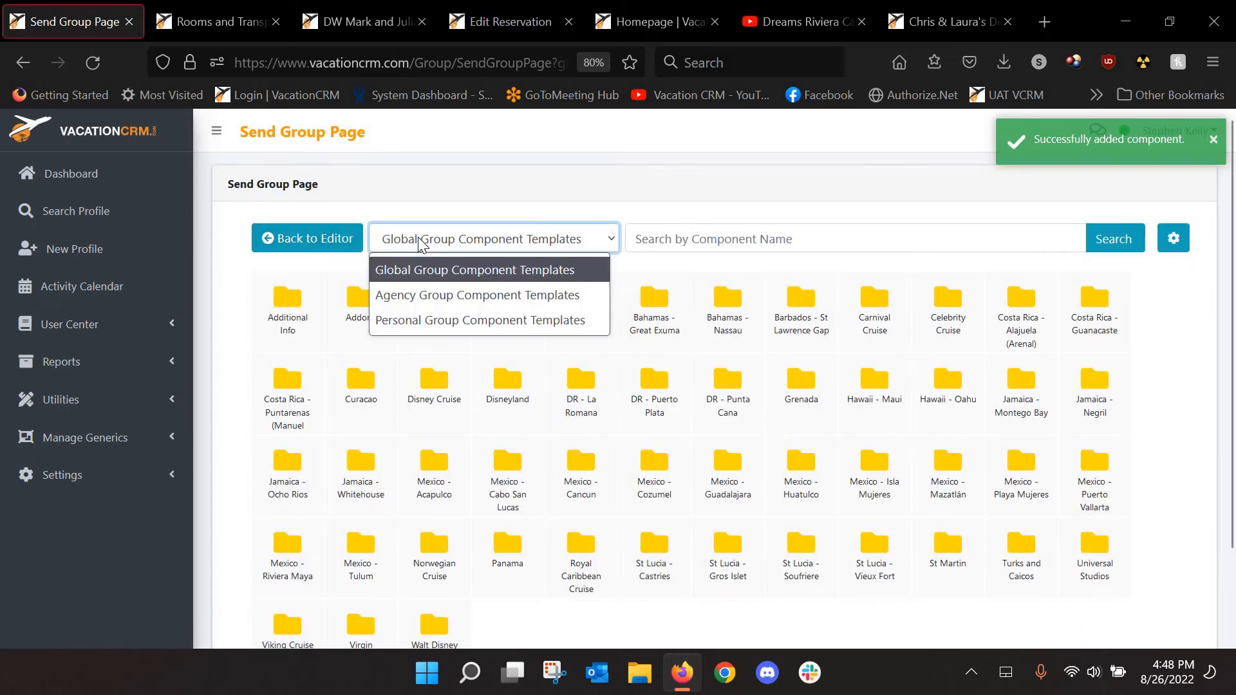
{"action": "left_click", "coordinate": [430, 290]}
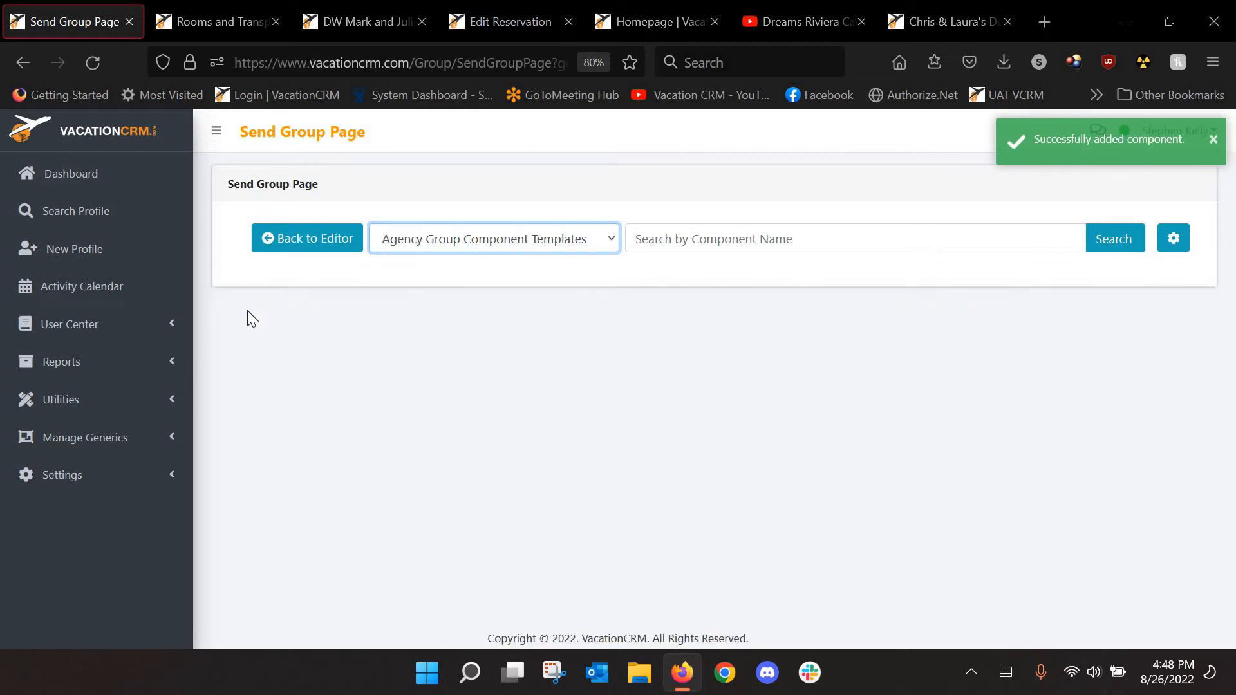
{"action": "left_click", "coordinate": [297, 305]}
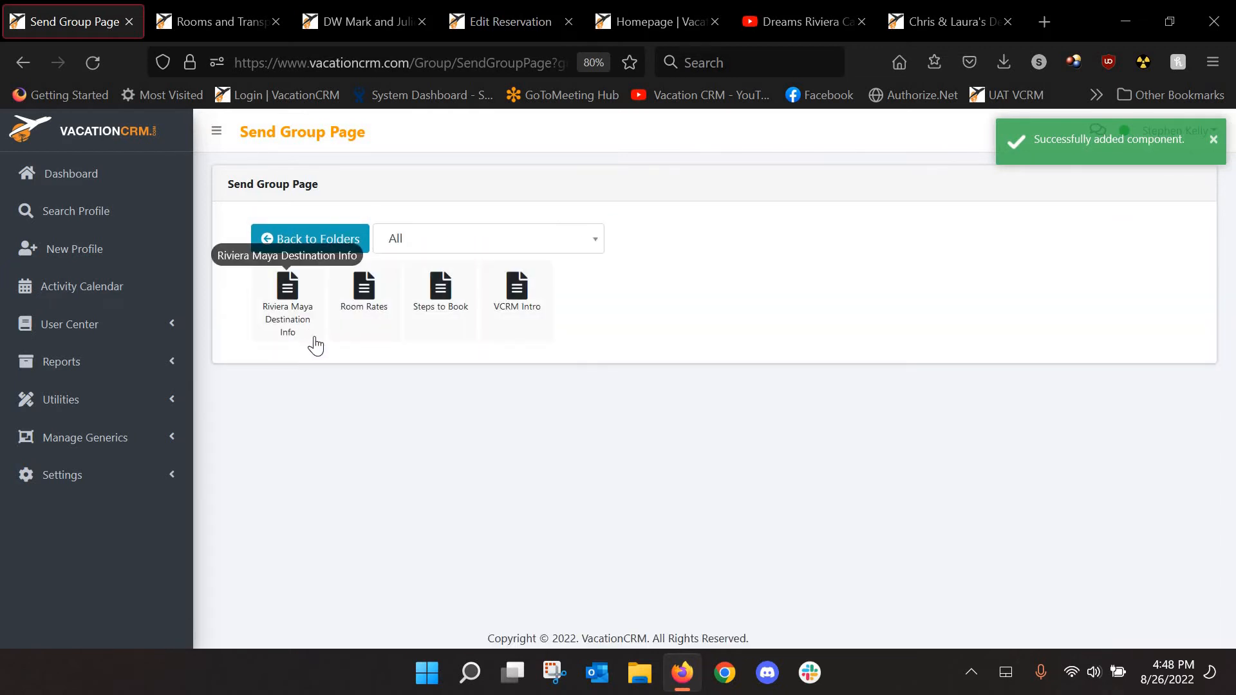
Add the Room Rates and Steps to Book templates, then go back to the page editor
{"action": "left_click", "coordinate": [362, 291]}
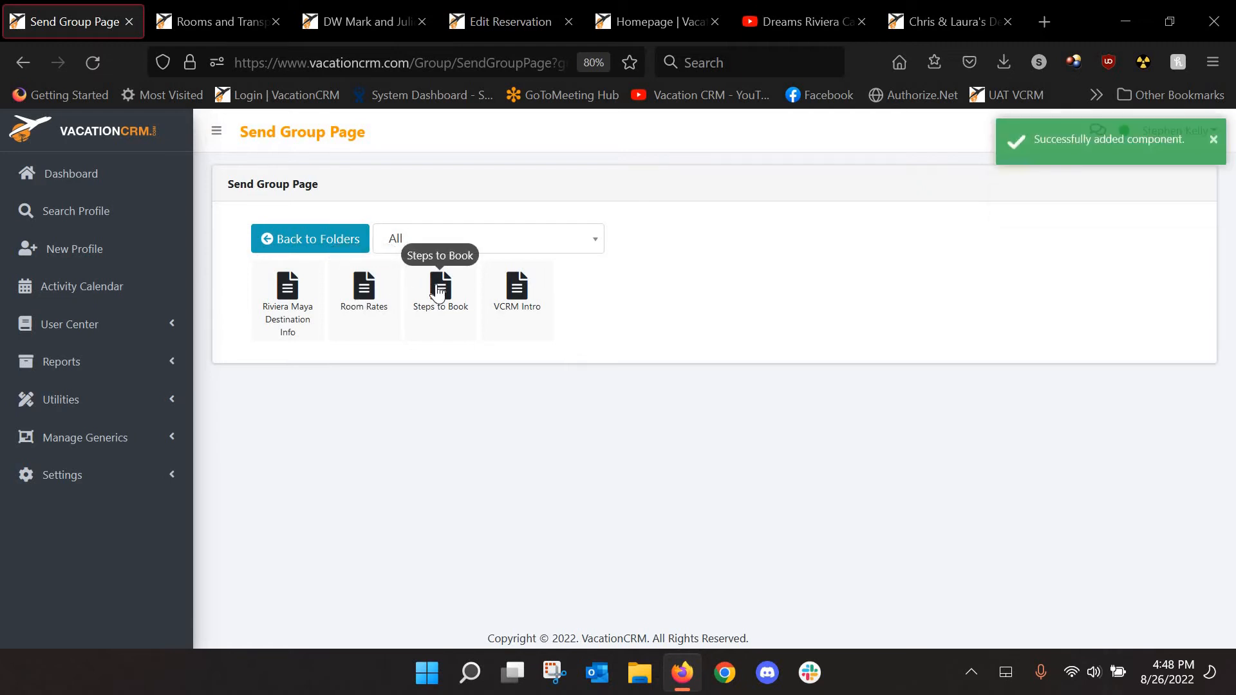
{"action": "left_click", "coordinate": [437, 290]}
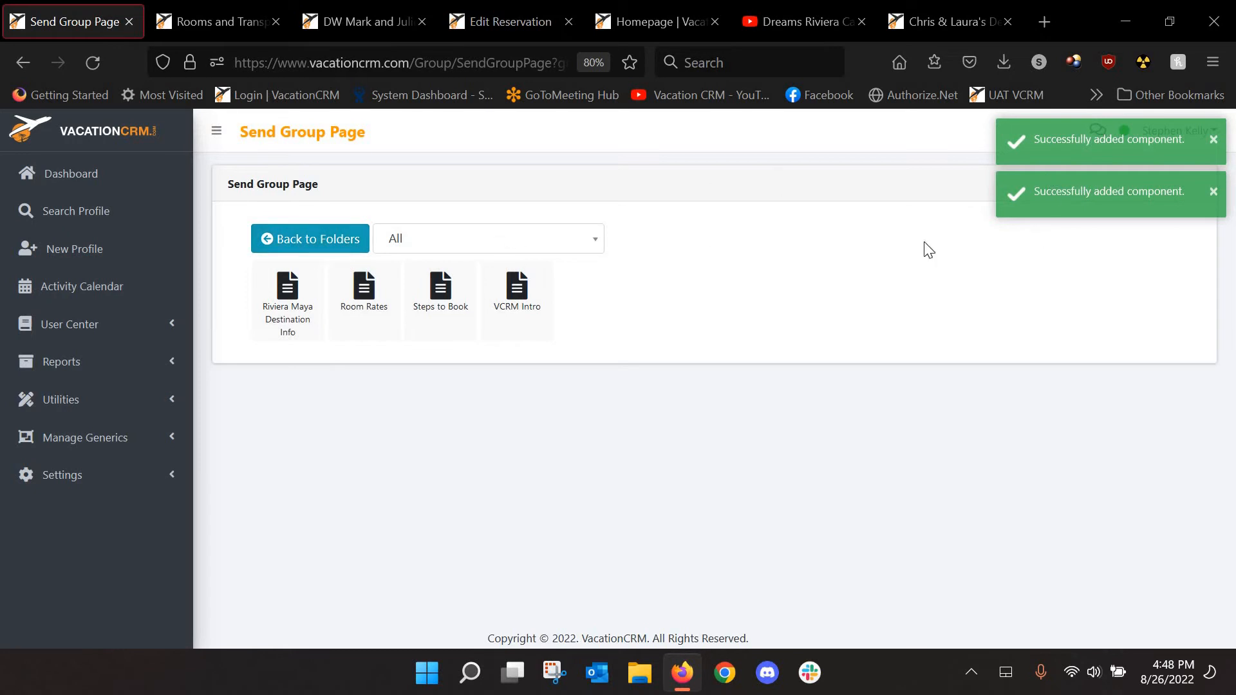
{"action": "left_click", "coordinate": [331, 245]}
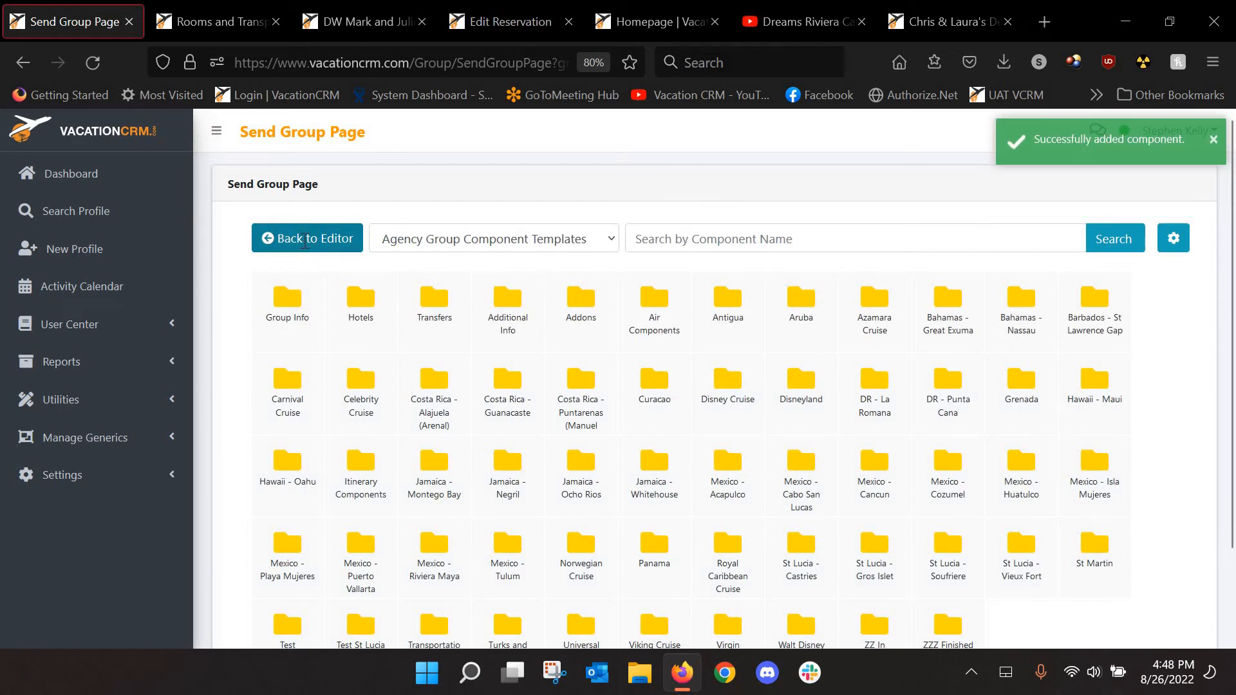
{"action": "left_click", "coordinate": [305, 240]}
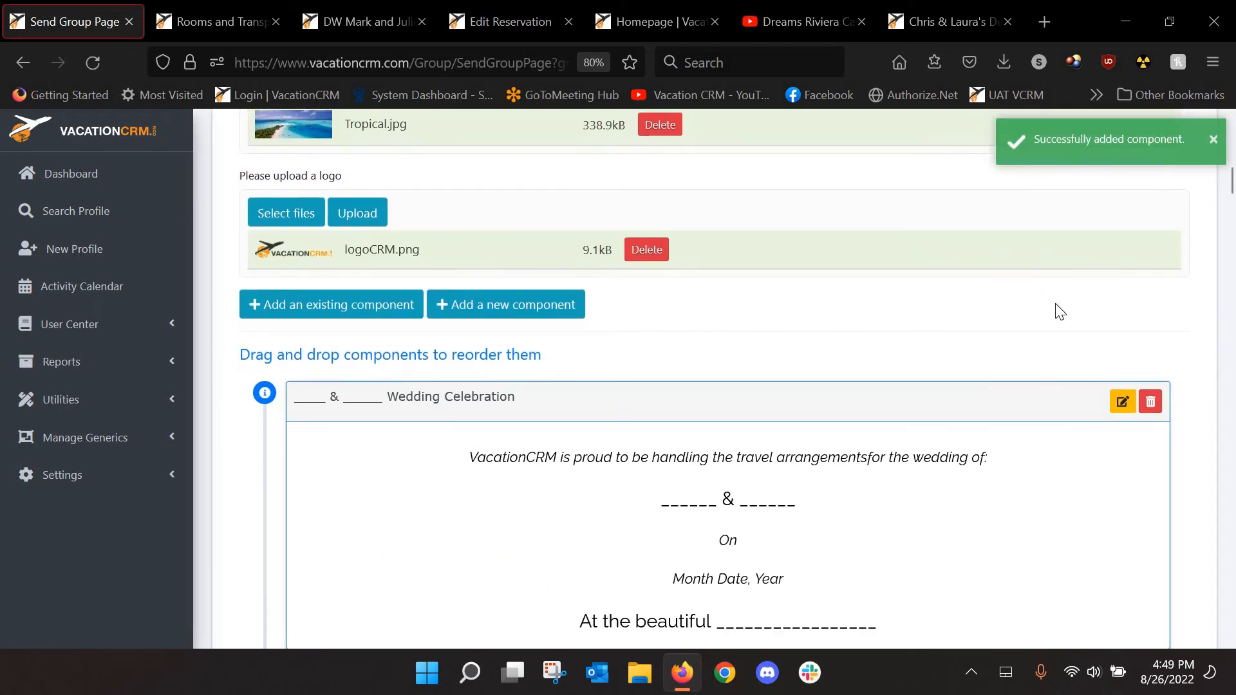
Scroll through the group page components, including the new Room Rates pricing tables
{"action": "scroll", "coordinate": [1082, 319], "scroll_direction": "down", "scroll_amount": 9}
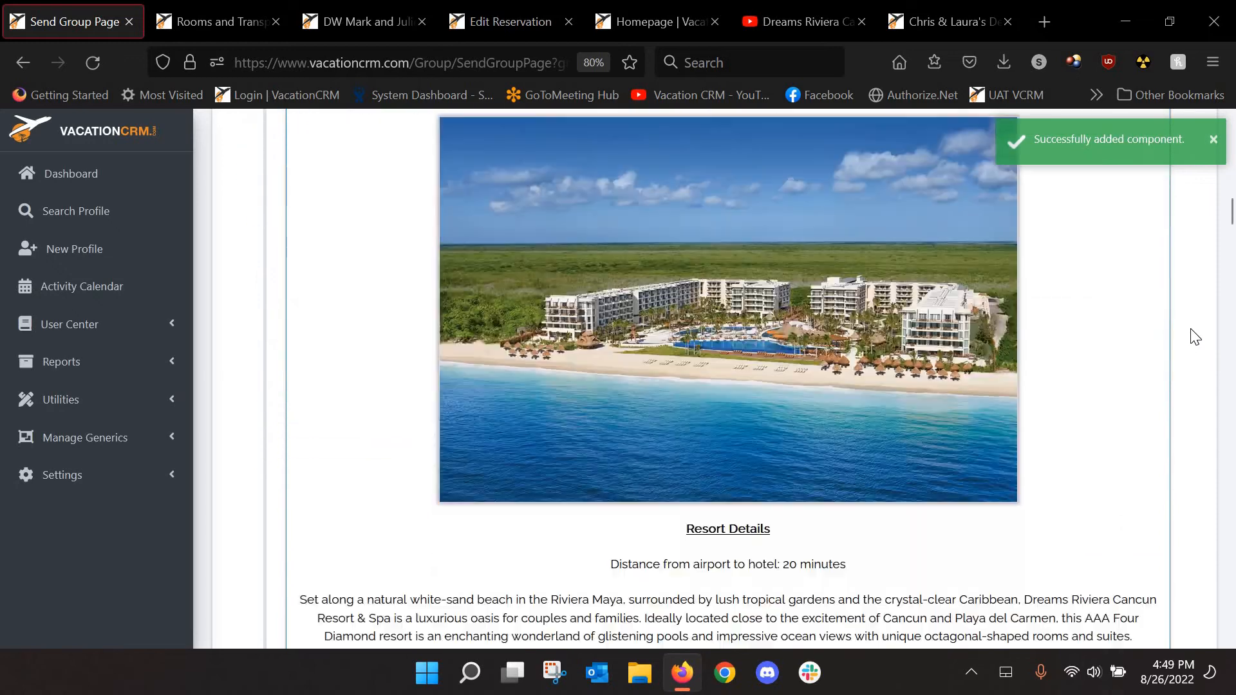
{"action": "scroll", "coordinate": [1196, 337], "scroll_direction": "down", "scroll_amount": 15}
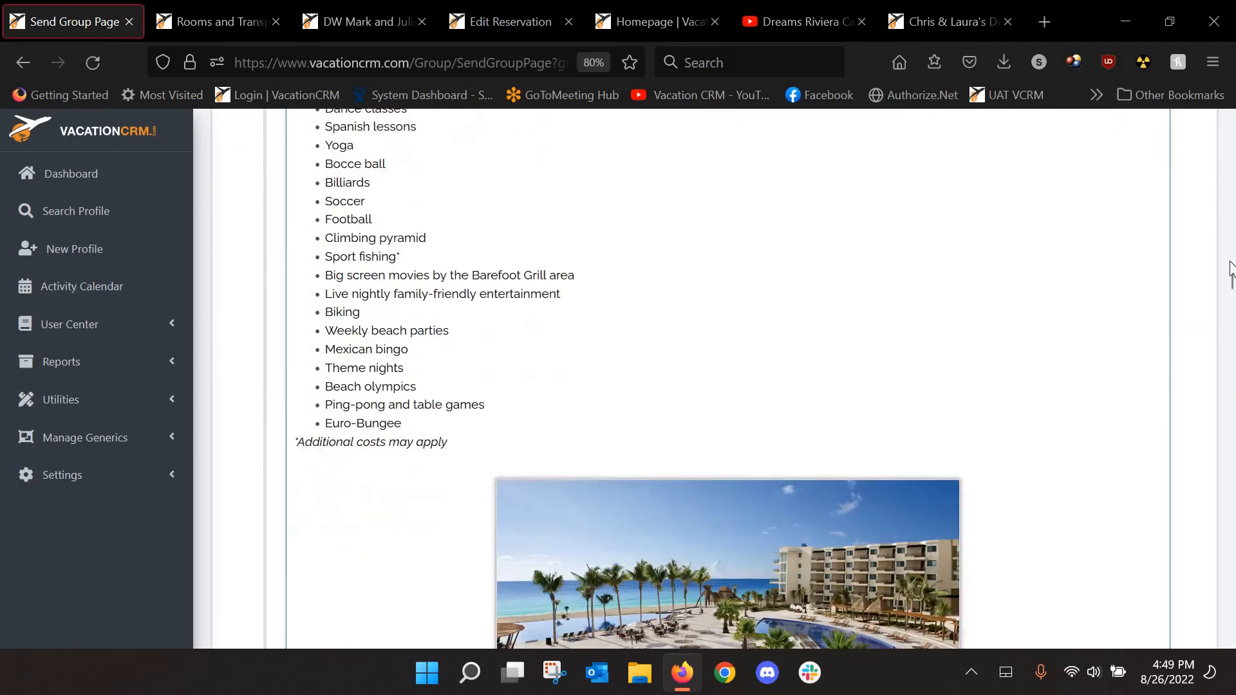
{"action": "scroll", "coordinate": [1231, 271], "scroll_direction": "down", "scroll_amount": 5}
{"action": "scroll", "coordinate": [1232, 386], "scroll_direction": "down", "scroll_amount": 12}
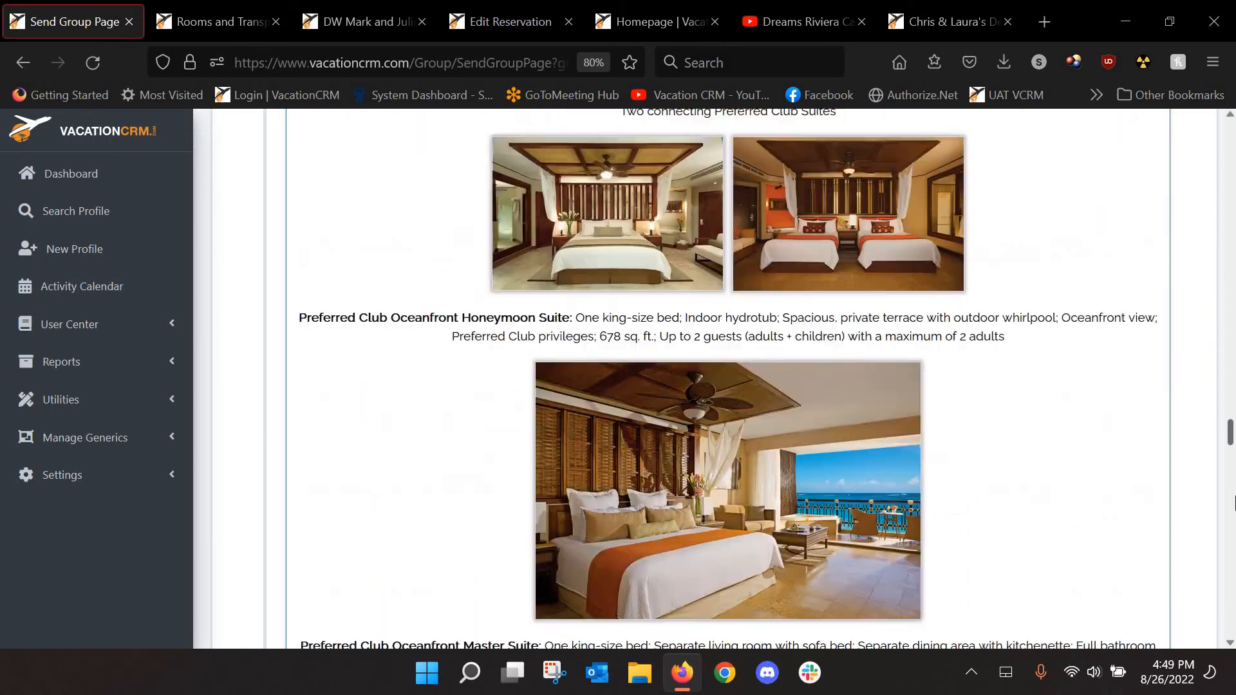
{"action": "scroll", "coordinate": [1234, 502], "scroll_direction": "down", "scroll_amount": 15}
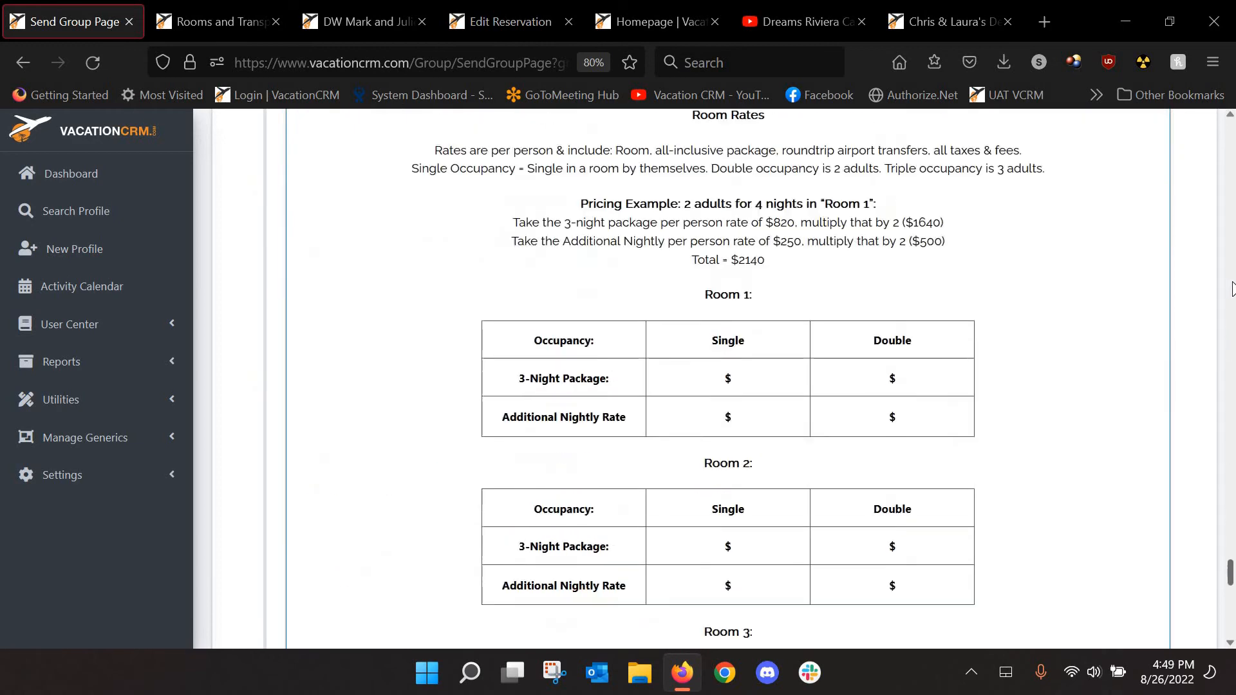
{"action": "scroll", "coordinate": [1232, 287], "scroll_direction": "up", "scroll_amount": 20}
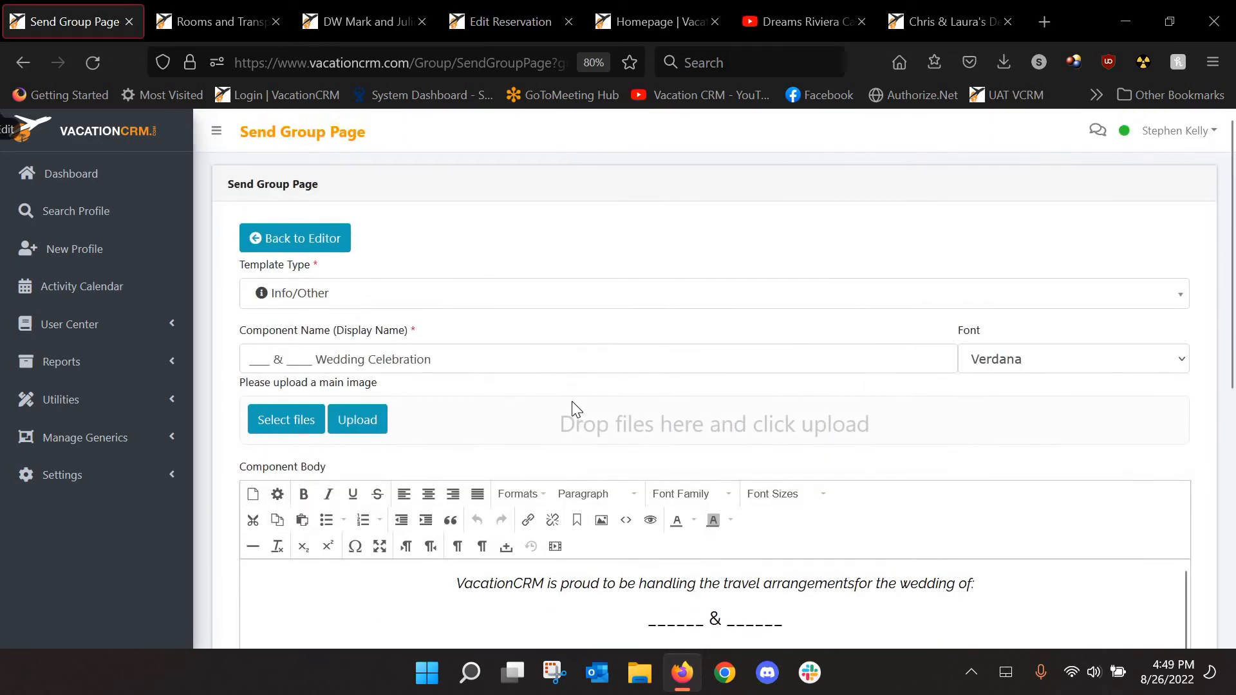
Fill the couple's first names into the component name and the body's name blanks
{"action": "scroll", "coordinate": [496, 406], "scroll_direction": "down", "scroll_amount": 2}
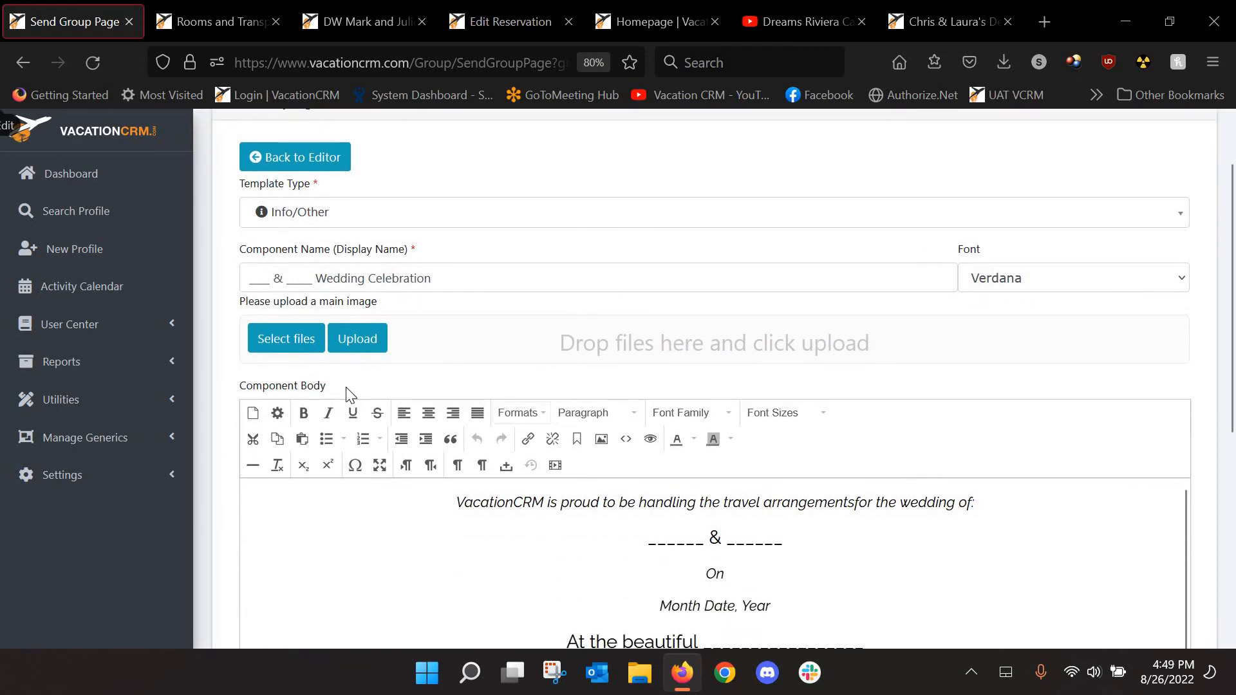
{"action": "left_click", "coordinate": [270, 278]}
{"action": "key", "text": "shift+Home"}
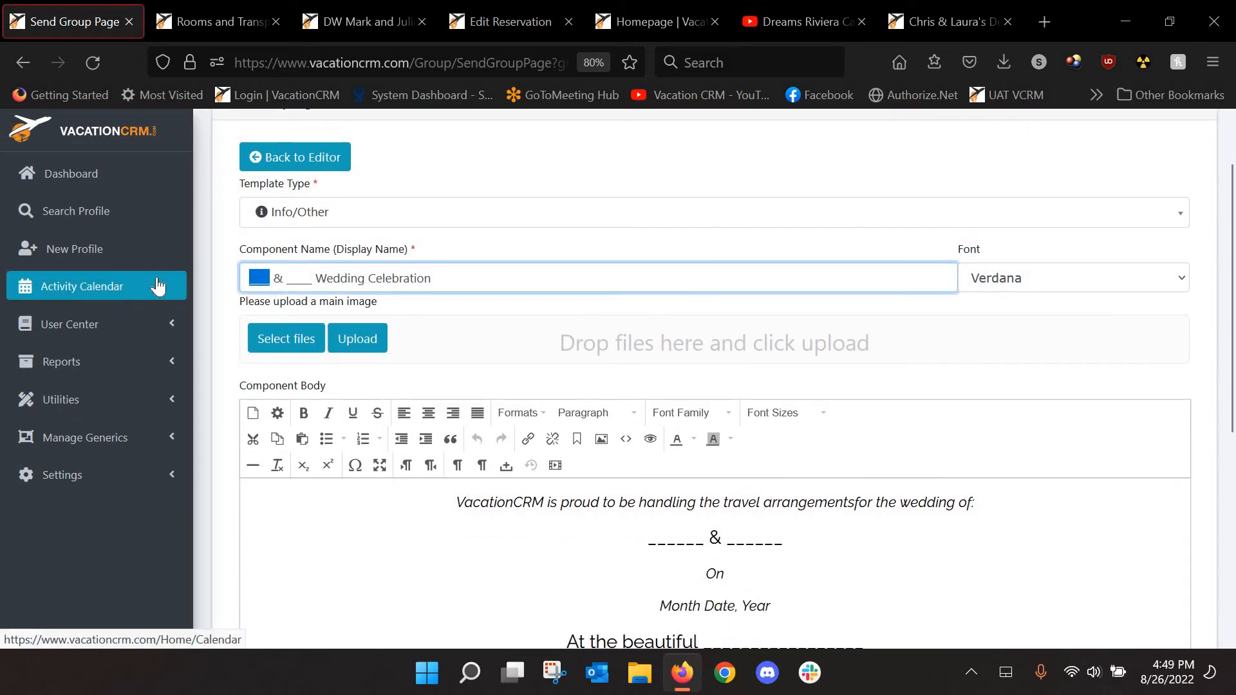
{"action": "type", "text": "Mark"}
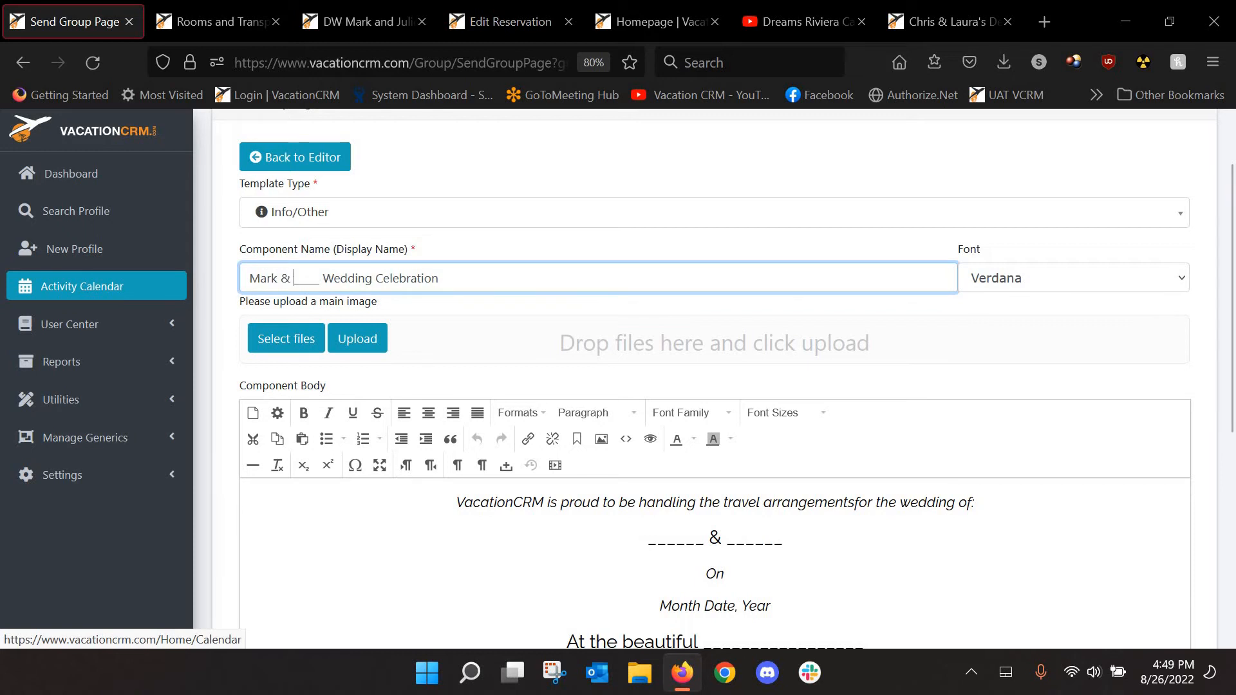
{"action": "key", "text": "Right"}
{"action": "key", "text": "Right"}
{"action": "key", "text": "Right"}
{"action": "key", "text": "Delete"}
{"action": "key", "text": "Delete"}
{"action": "key", "text": "Delete"}
{"action": "key", "text": "Delete"}
{"action": "key", "text": "Delete"}
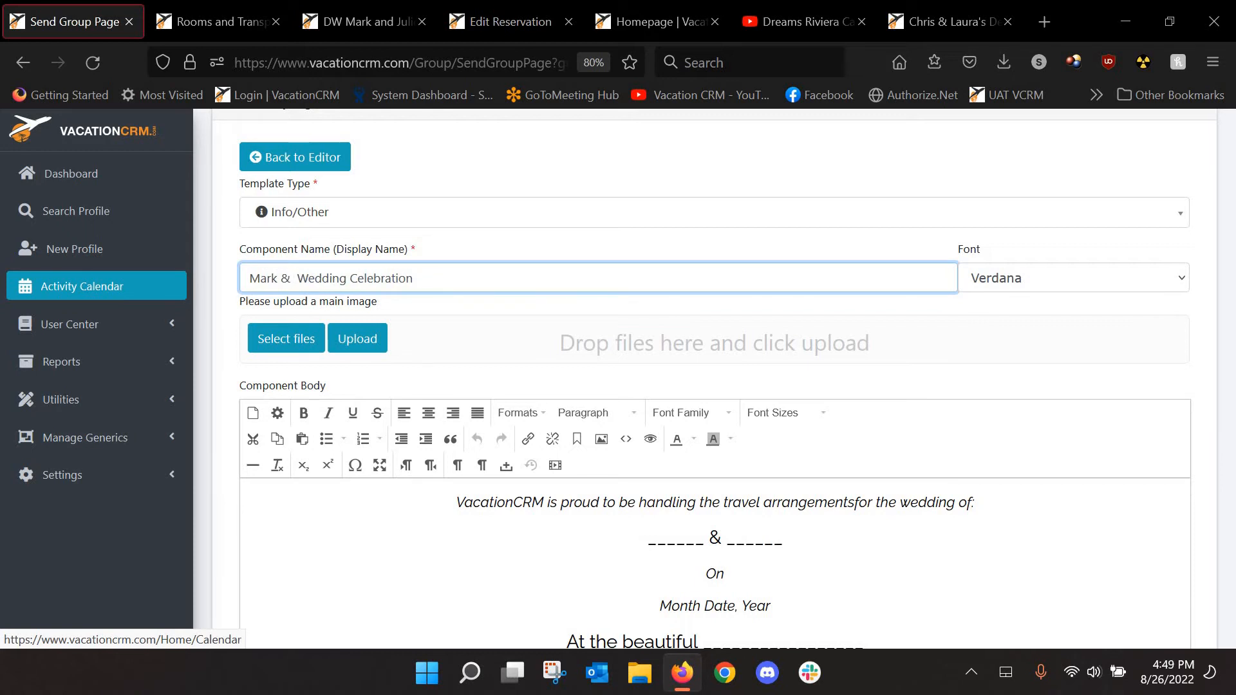
{"action": "type", "text": "Julie"}
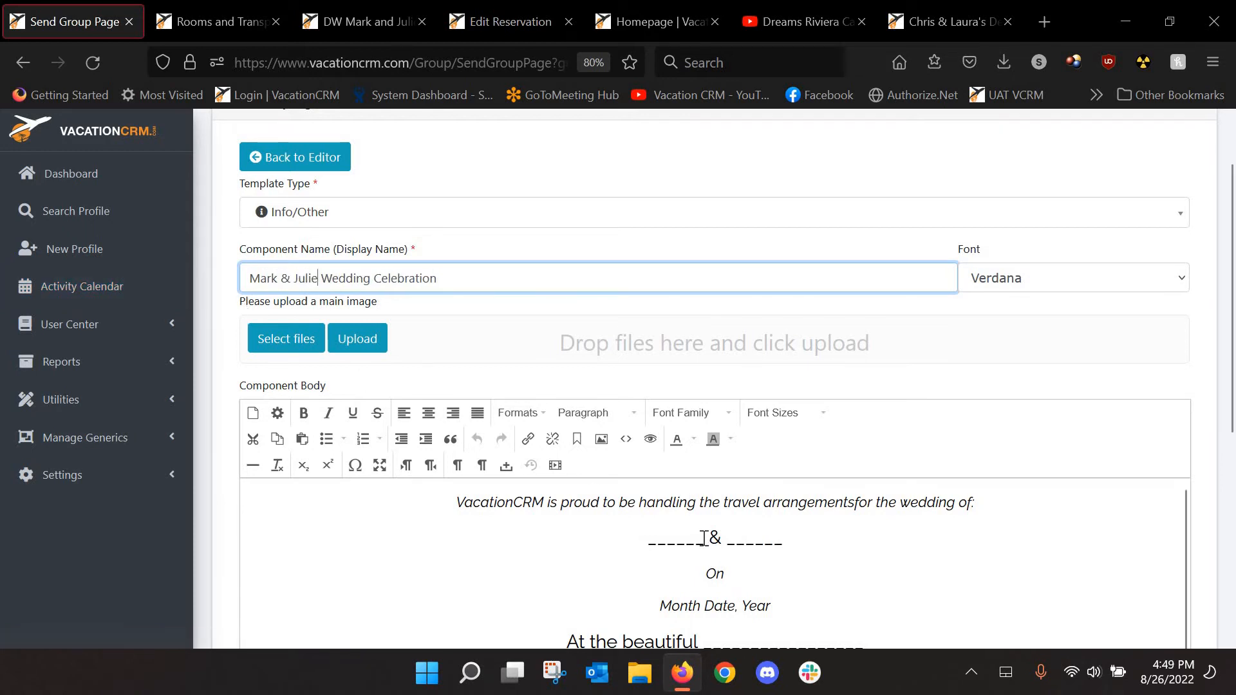
{"action": "double_click", "coordinate": [655, 537]}
{"action": "type", "text": "Mark"}
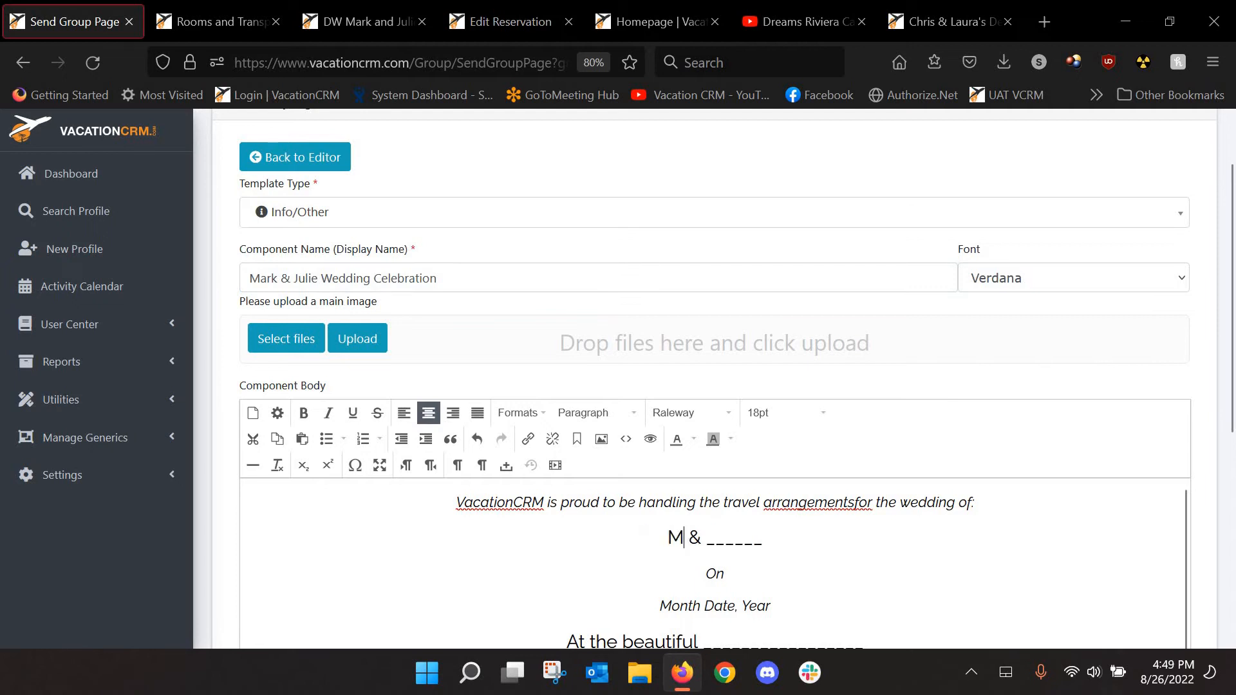
{"action": "double_click", "coordinate": [724, 541]}
{"action": "type", "text": "Julie"}
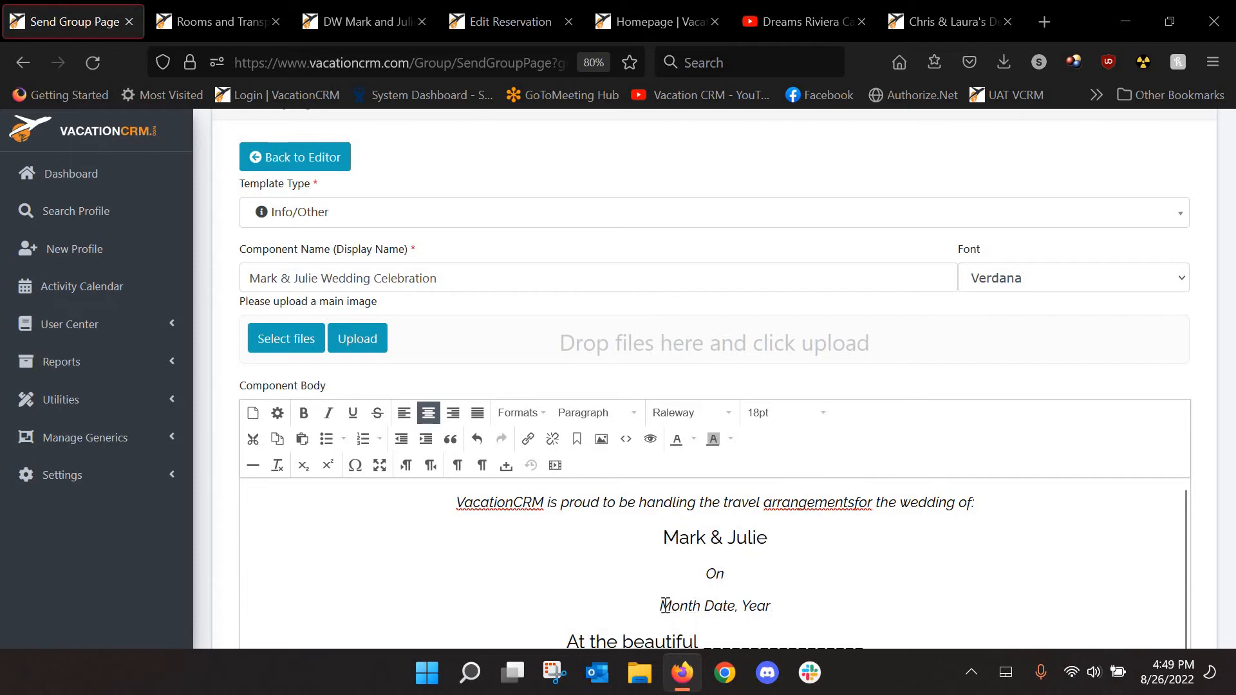
Enter the date May 11th, 2023 and venue Dreams Riviera Cancun, then save the component
{"action": "left_click_drag", "start_coordinate": [771, 606], "coordinate": [655, 606]}
{"action": "type", "text": "Ma"}
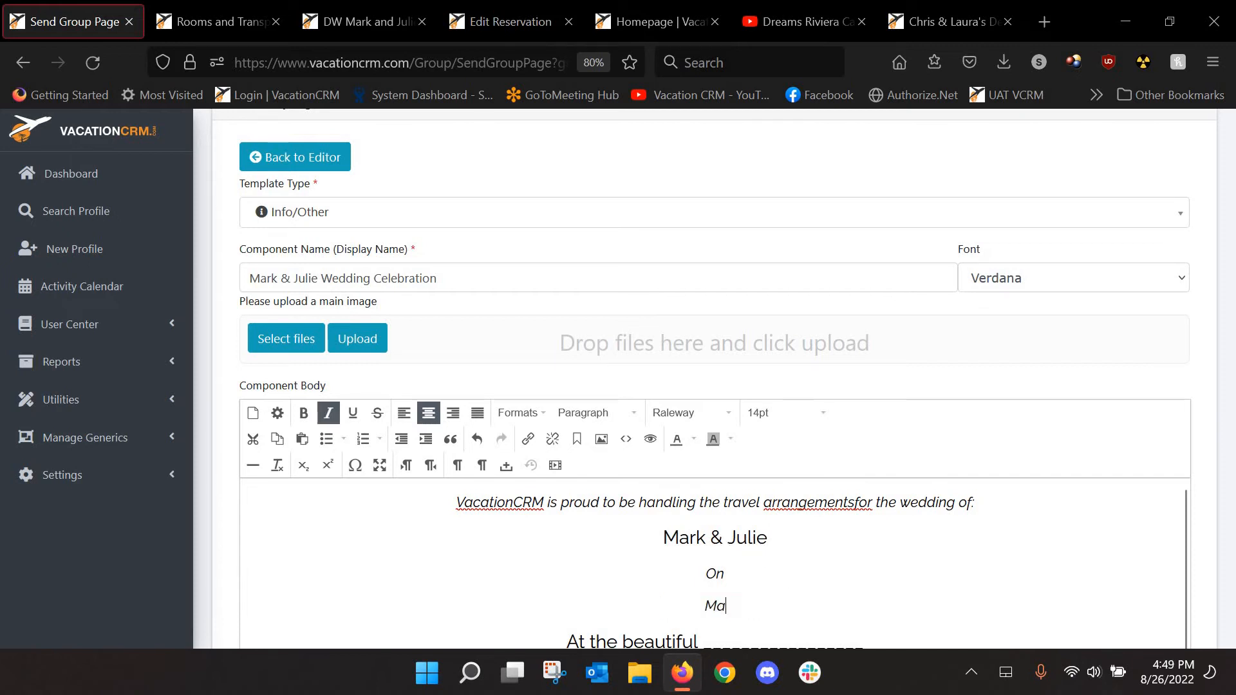
{"action": "type", "text": "y 11th, 2023"}
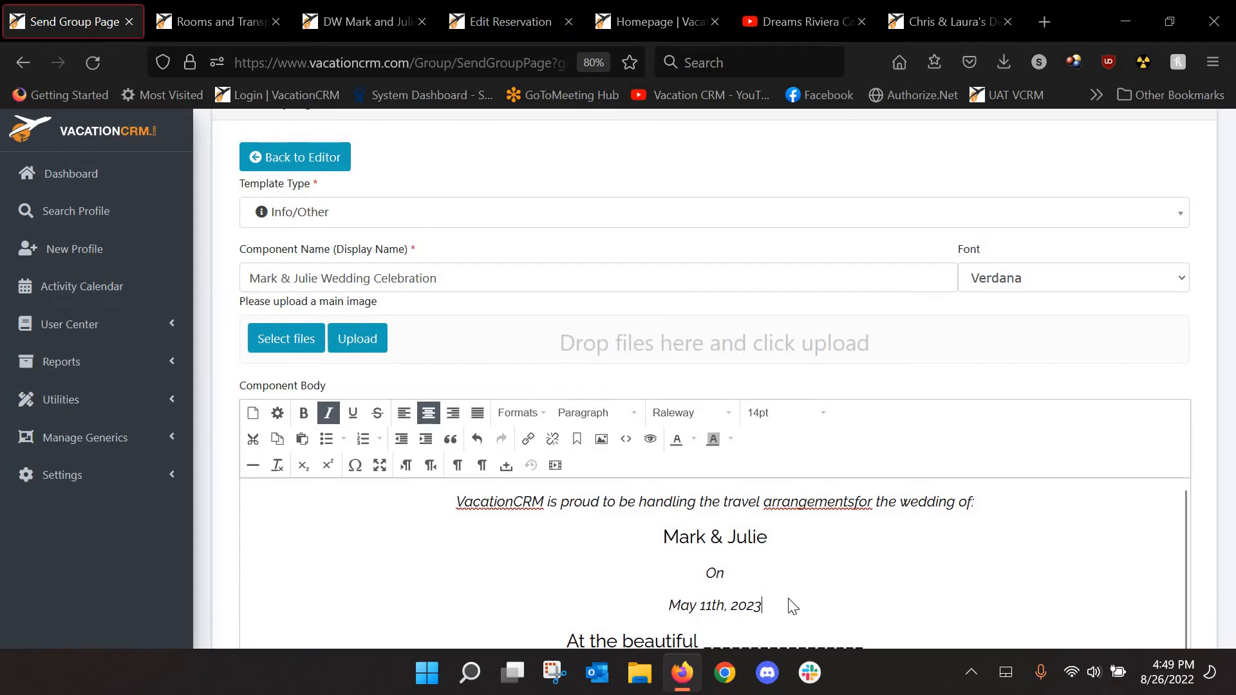
{"action": "scroll", "coordinate": [855, 569], "scroll_direction": "down", "scroll_amount": 2}
{"action": "left_click_drag", "start_coordinate": [861, 562], "coordinate": [704, 568]}
{"action": "type", "text": "Dre"}
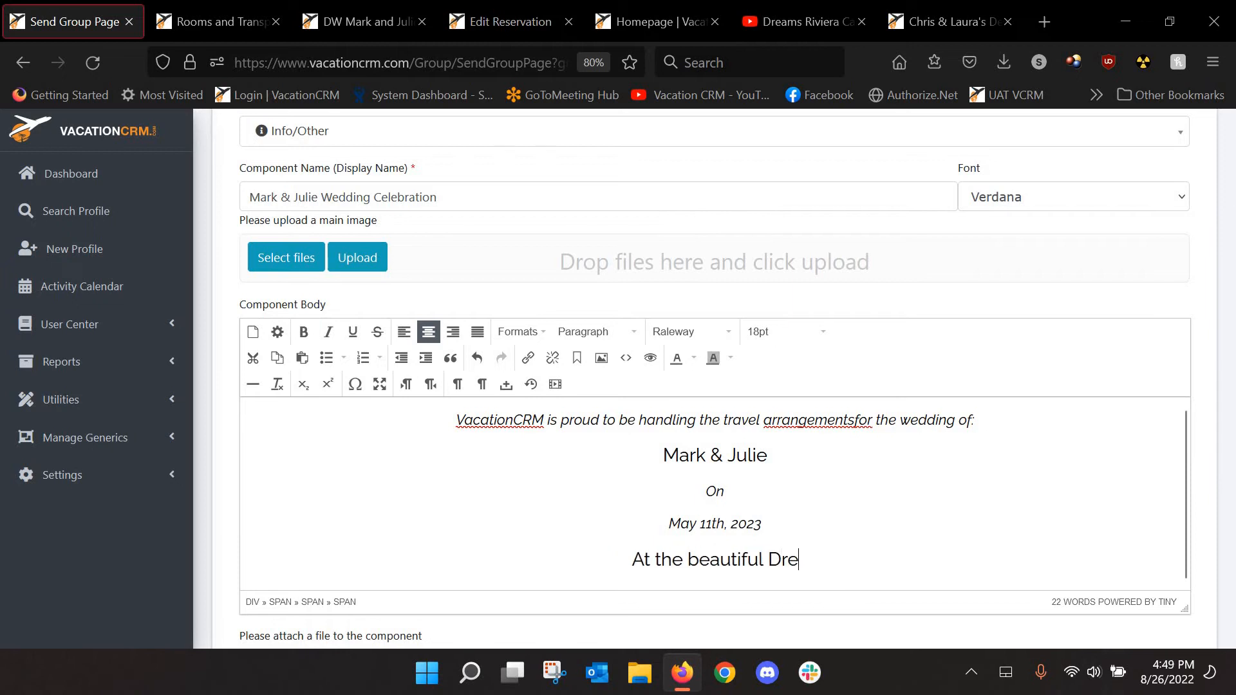
{"action": "type", "text": "ams Riviera Cancun"}
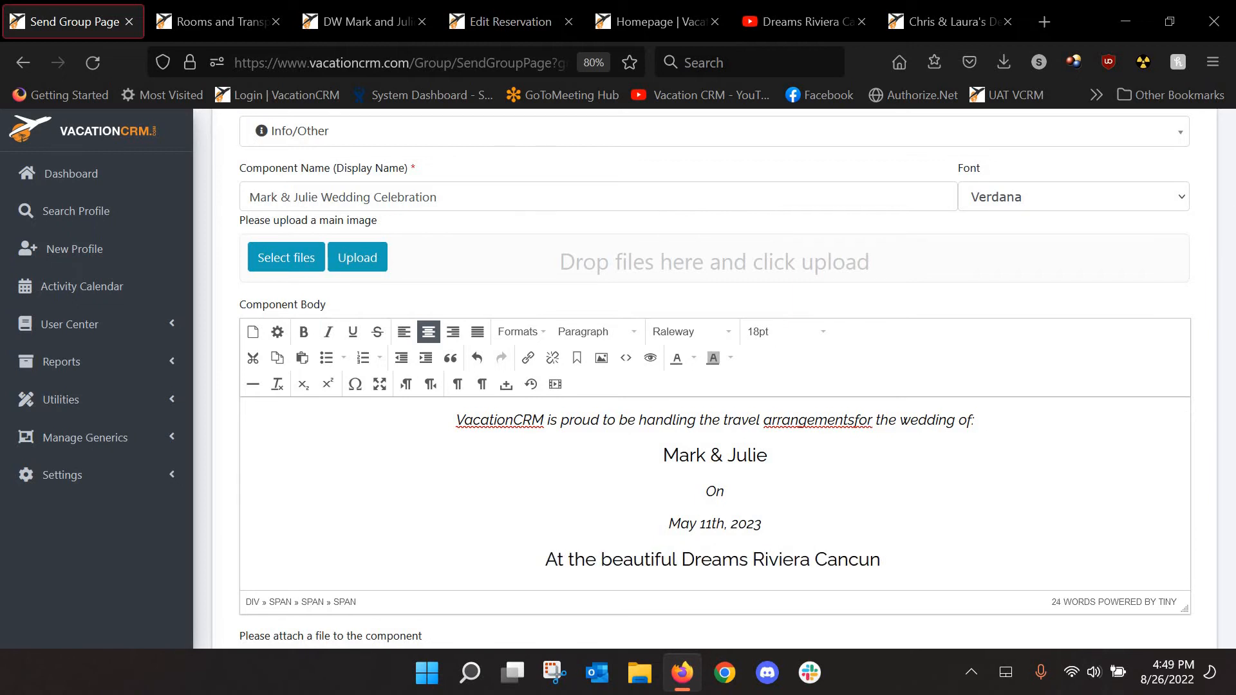
{"action": "key", "text": "BackSpace"}
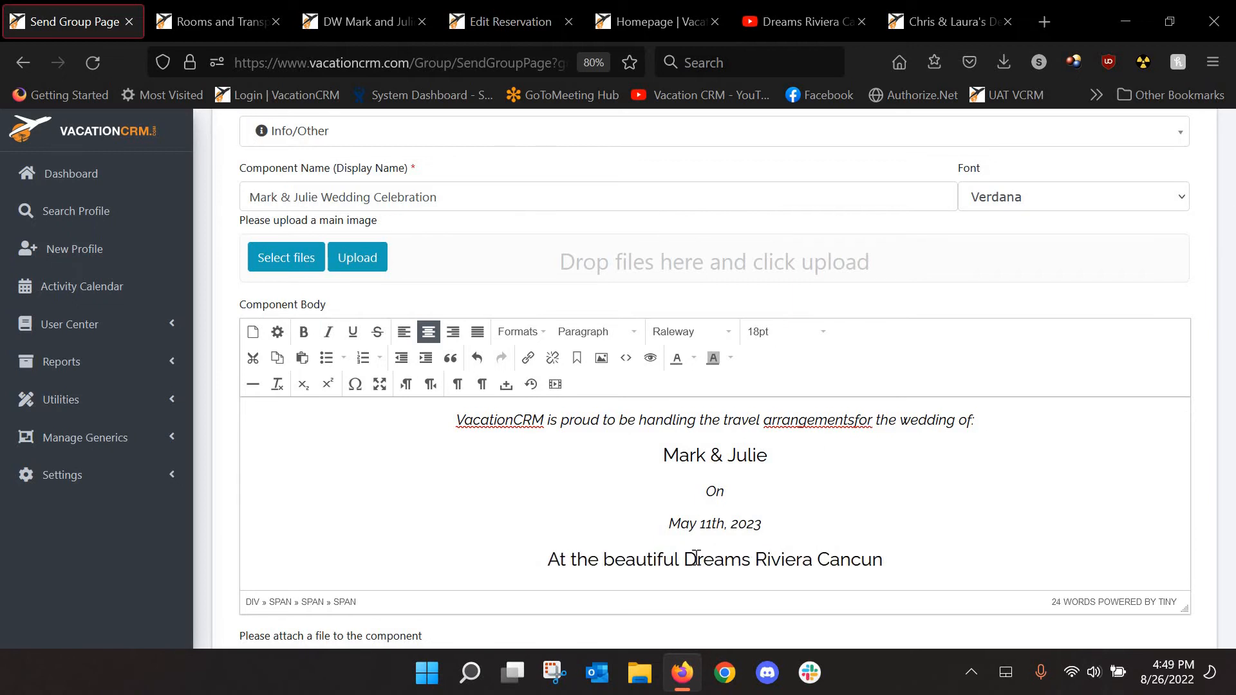
{"action": "scroll", "coordinate": [489, 422], "scroll_direction": "down", "scroll_amount": 3}
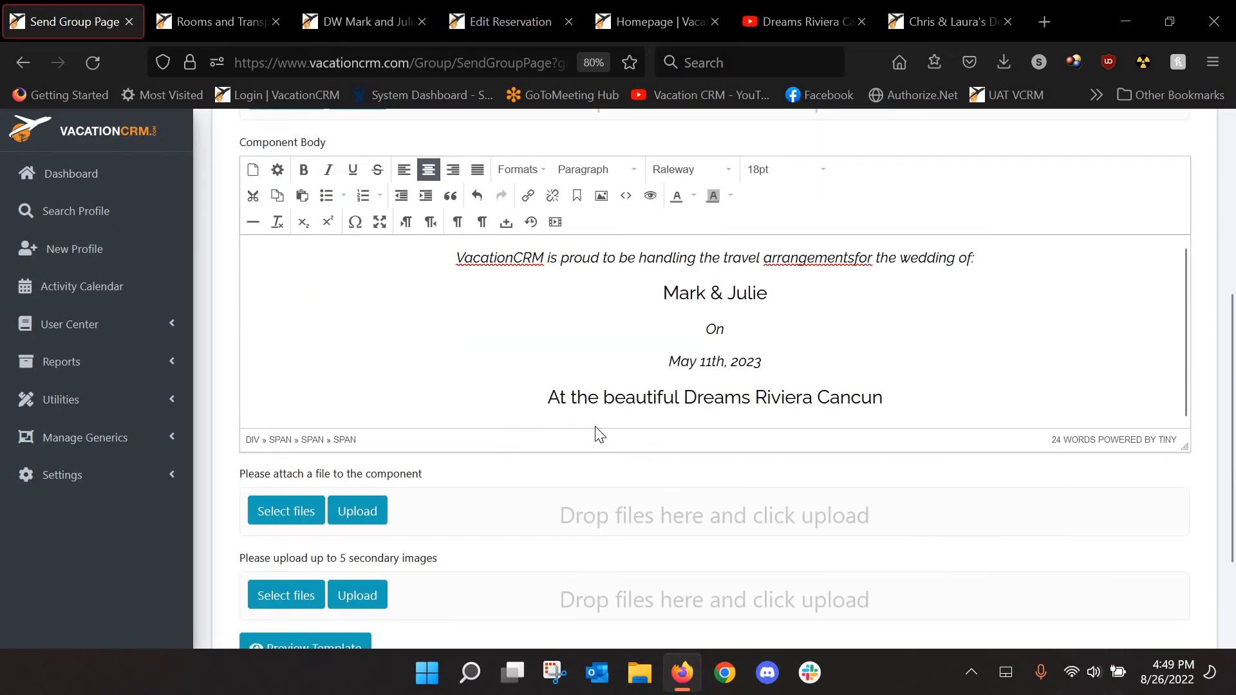
{"action": "scroll", "coordinate": [597, 434], "scroll_direction": "down", "scroll_amount": 3}
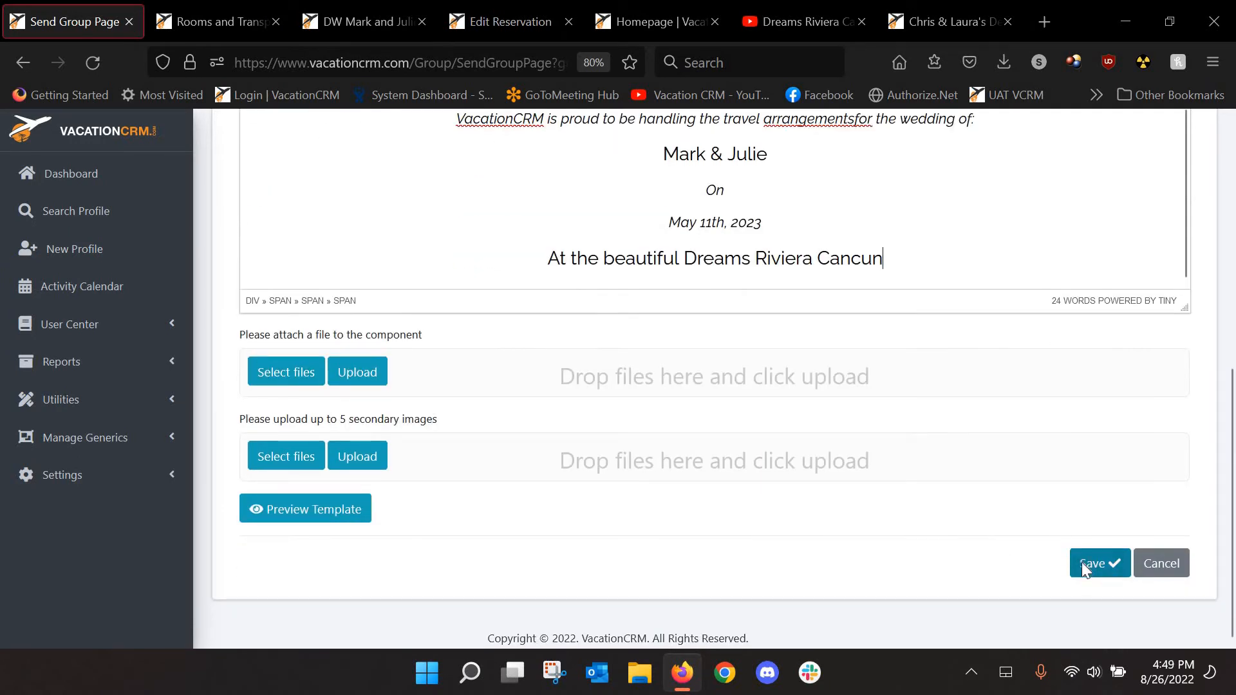
{"action": "left_click", "coordinate": [1085, 563]}
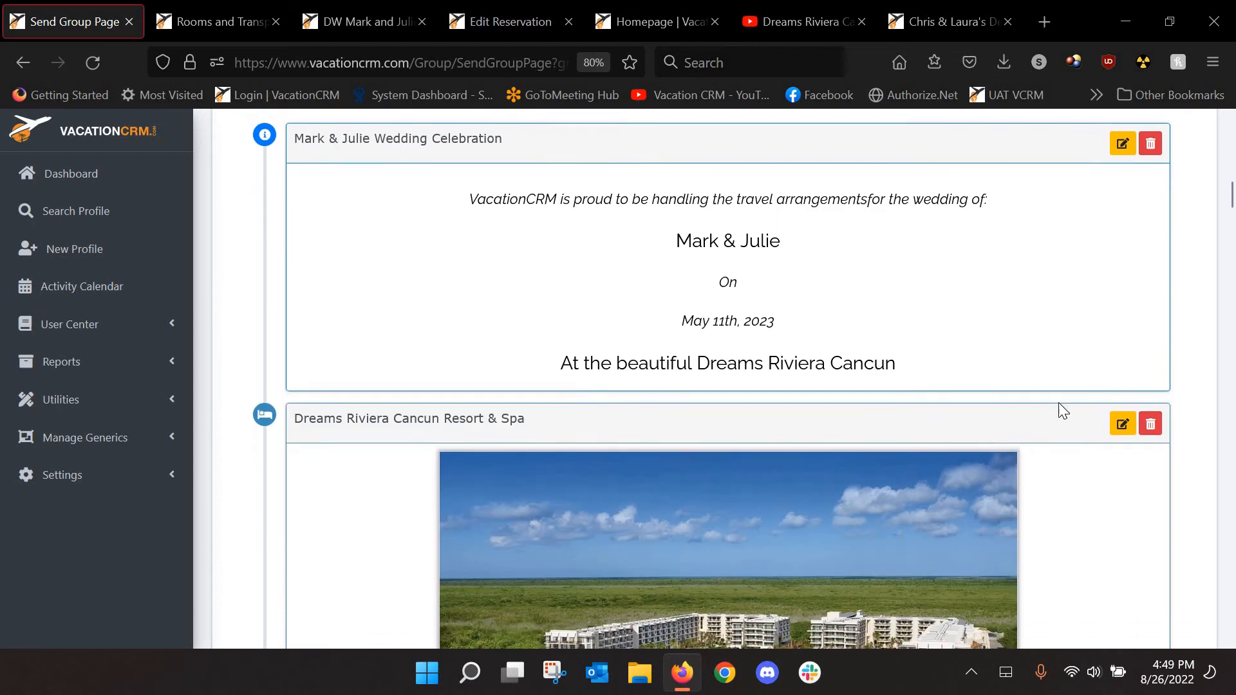
Open the Dreams Riviera Cancun resort component for editing
{"action": "scroll", "coordinate": [1063, 406], "scroll_direction": "down", "scroll_amount": 4}
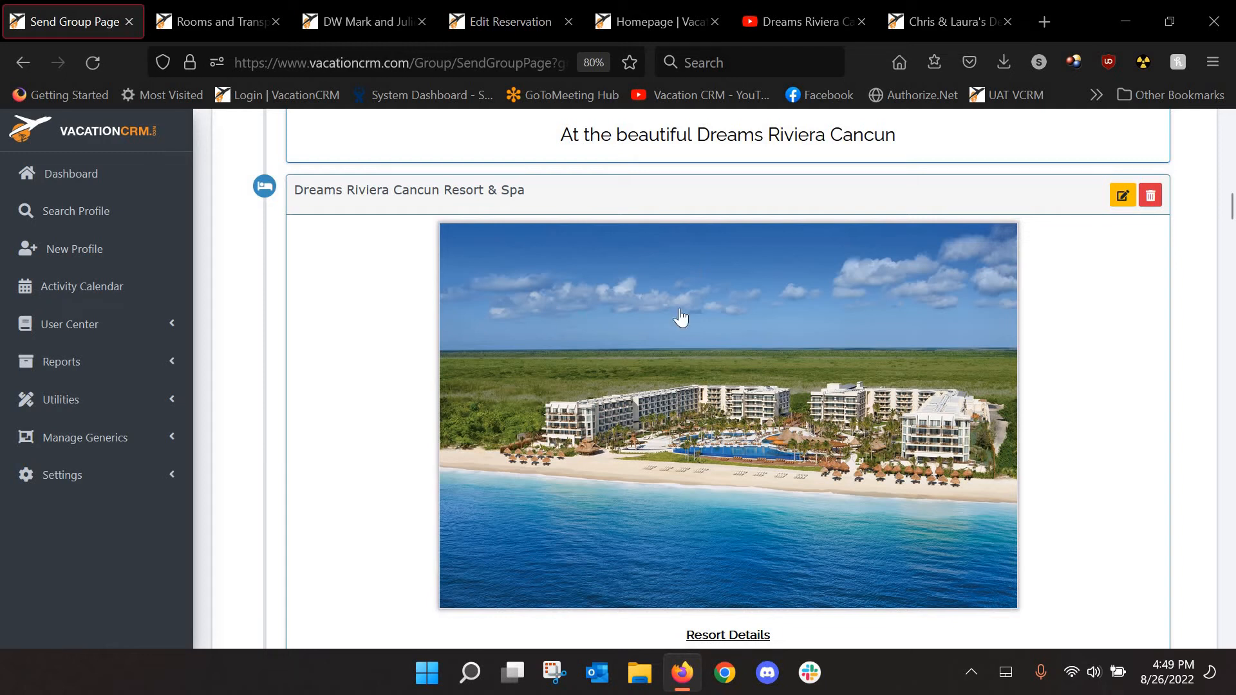
{"action": "scroll", "coordinate": [1034, 399], "scroll_direction": "down", "scroll_amount": 5}
{"action": "scroll", "coordinate": [1039, 386], "scroll_direction": "up", "scroll_amount": 5}
{"action": "left_click", "coordinate": [1118, 197]}
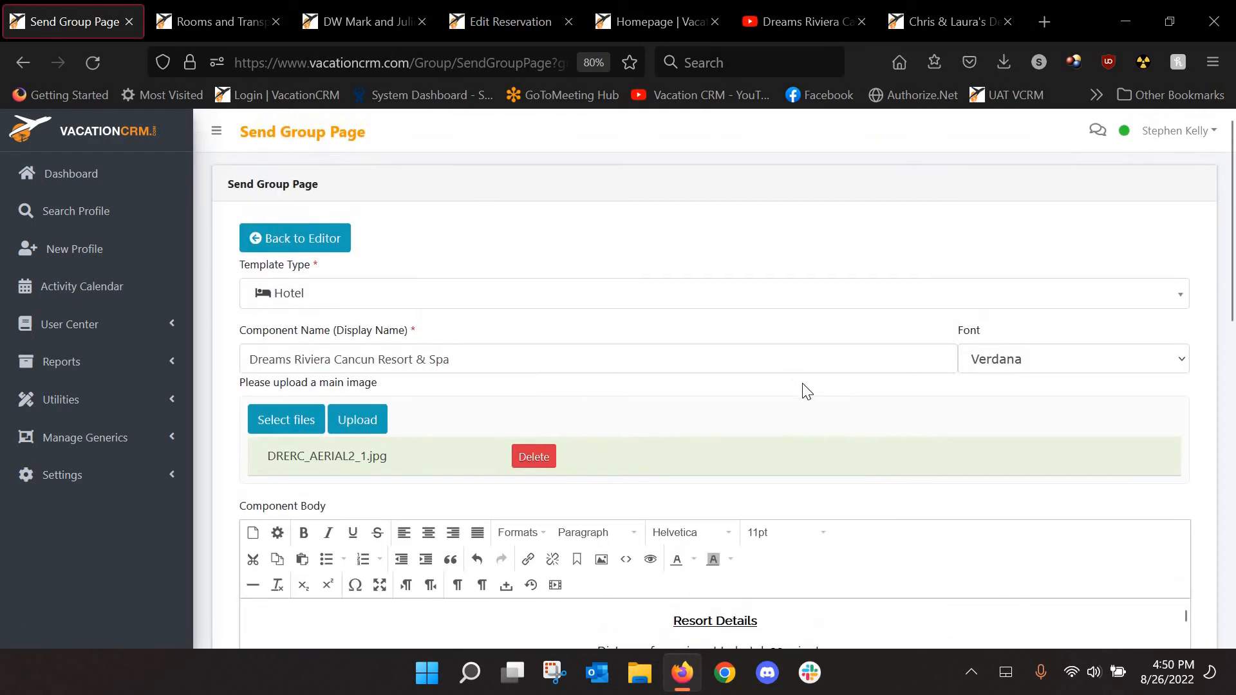
Enlarge the body editor, scroll to Accommodation Categories, and select '& Tropical View' in the first room
{"action": "scroll", "coordinate": [1043, 389], "scroll_direction": "down", "scroll_amount": 3}
{"action": "scroll", "coordinate": [1232, 341], "scroll_direction": "down", "scroll_amount": 5}
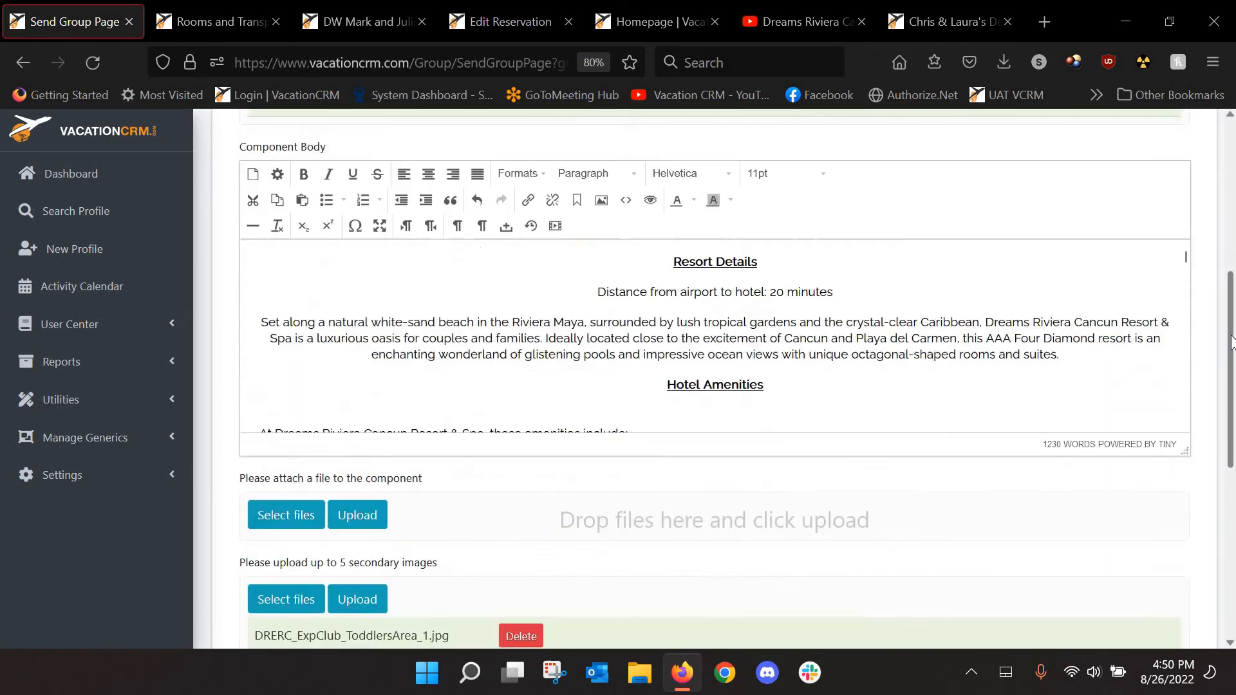
{"action": "scroll", "coordinate": [1232, 341], "scroll_direction": "down", "scroll_amount": 1}
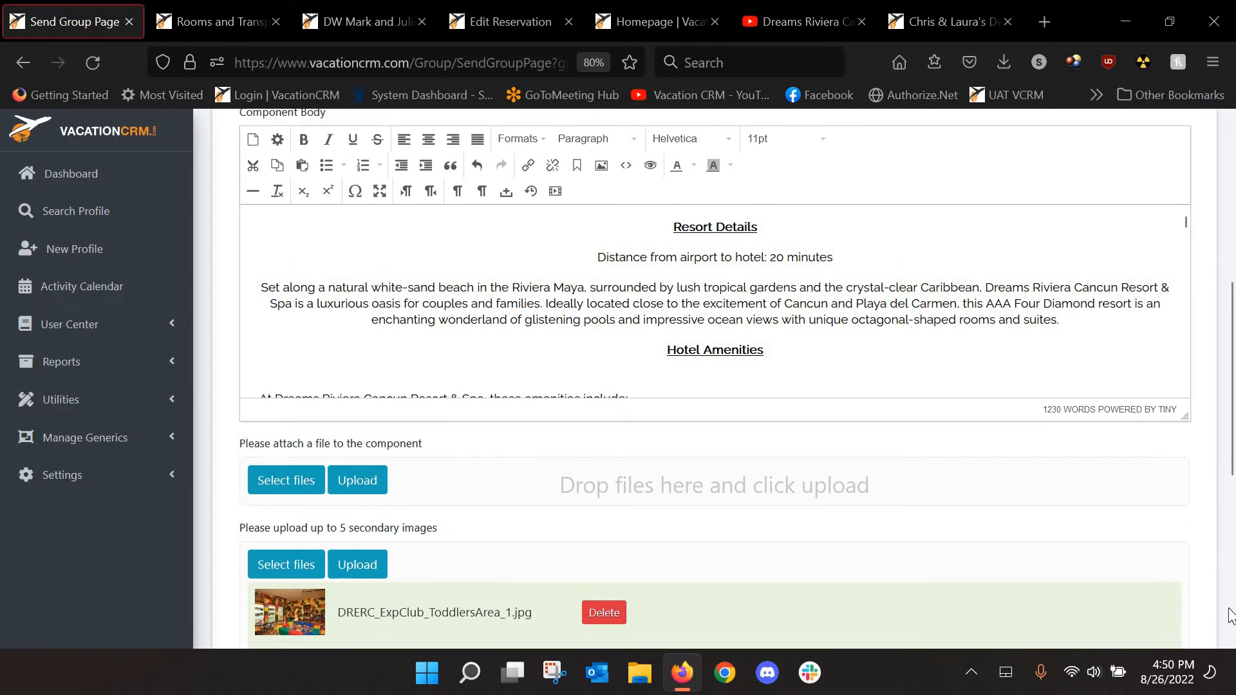
{"action": "left_click_drag", "start_coordinate": [1232, 615], "coordinate": [1184, 631]}
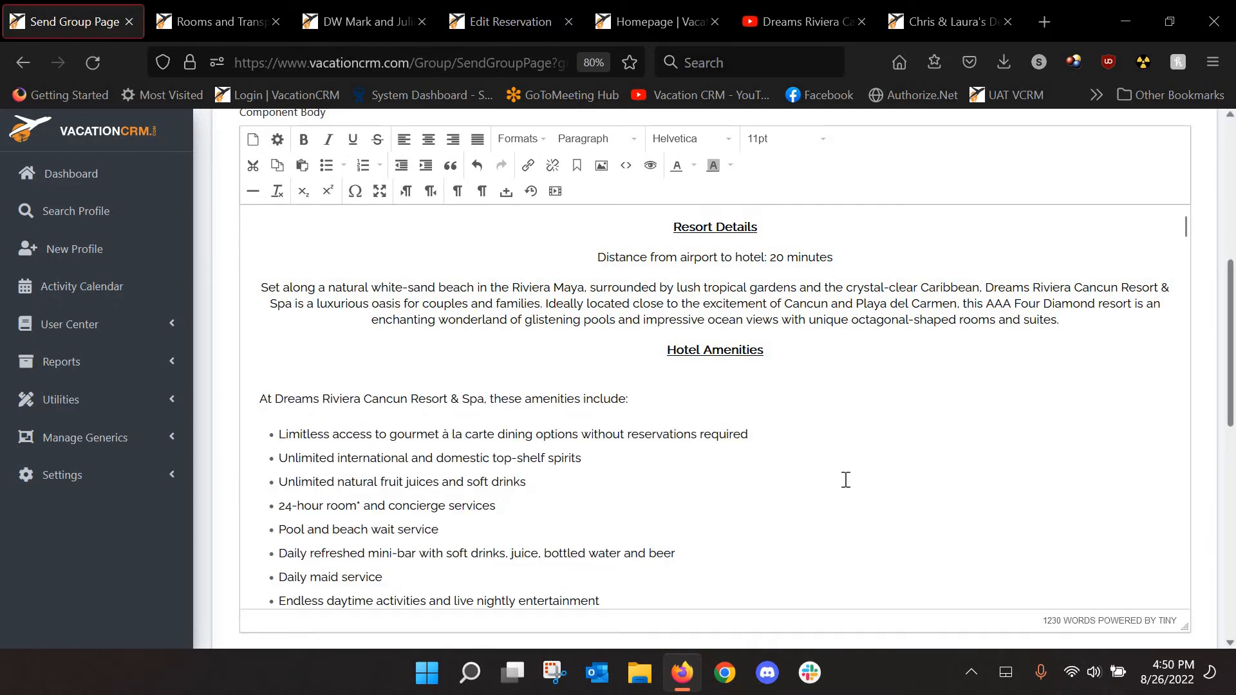
{"action": "scroll", "coordinate": [774, 454], "scroll_direction": "down", "scroll_amount": 8}
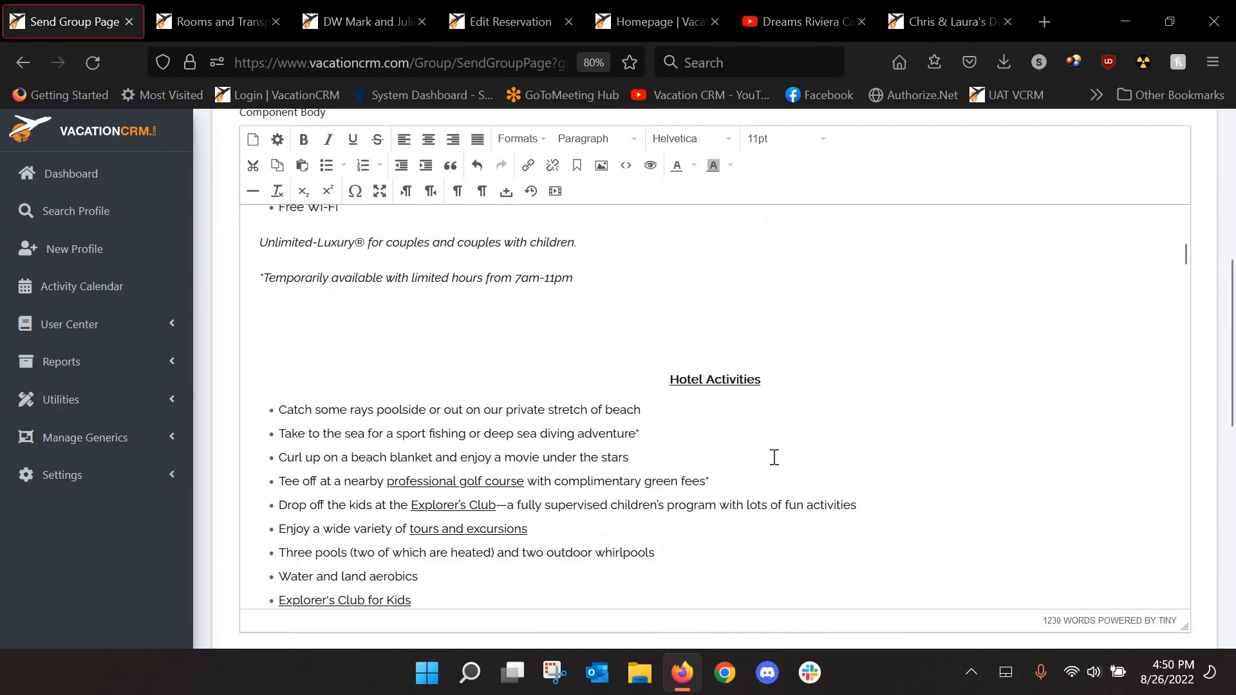
{"action": "scroll", "coordinate": [612, 433], "scroll_direction": "down", "scroll_amount": 15}
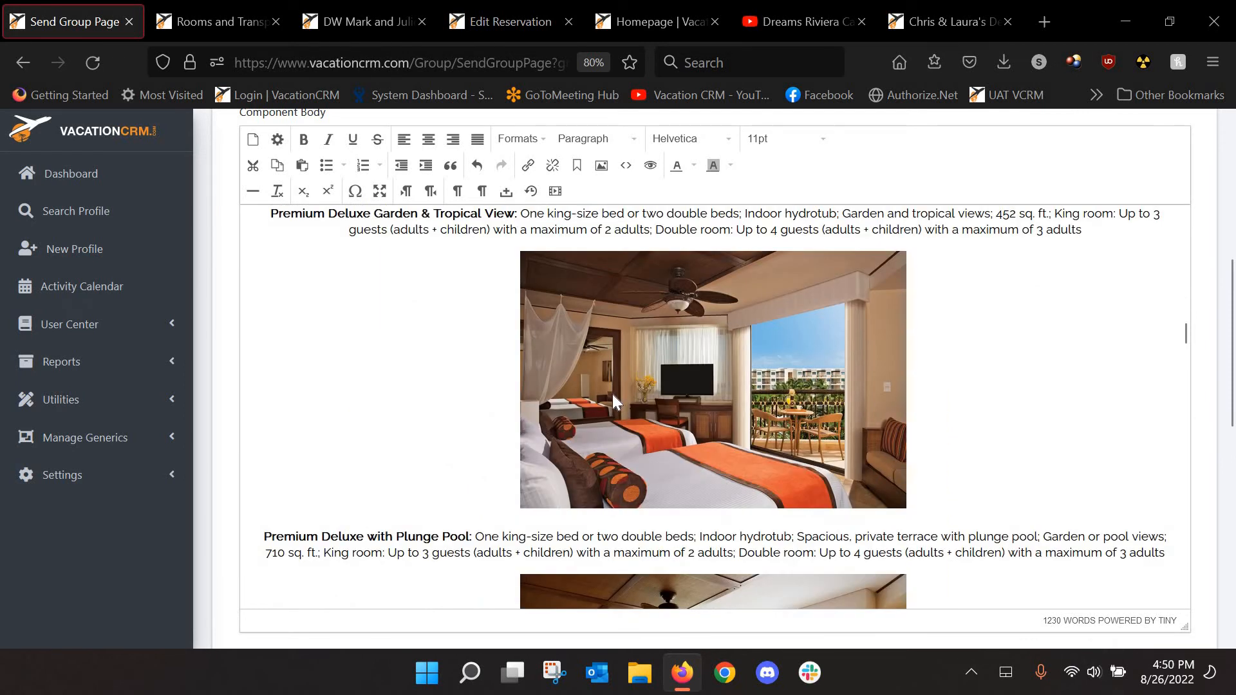
{"action": "scroll", "coordinate": [612, 394], "scroll_direction": "up", "scroll_amount": 1}
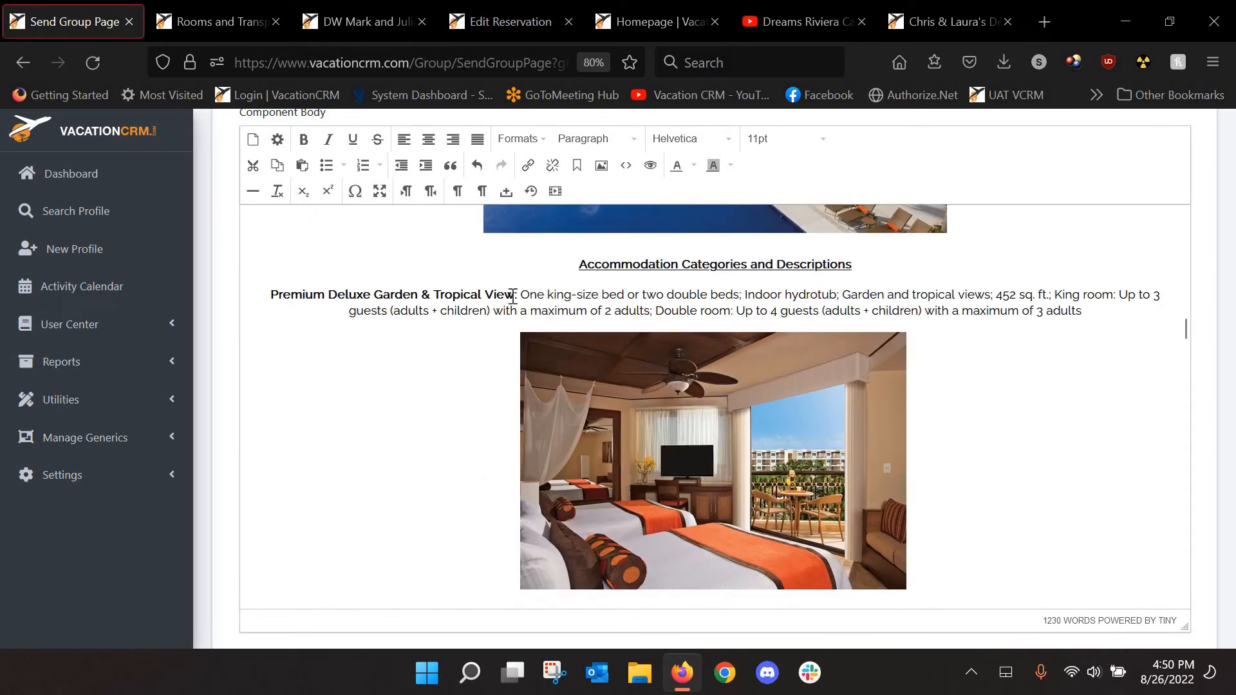
{"action": "left_click_drag", "start_coordinate": [515, 296], "coordinate": [422, 295]}
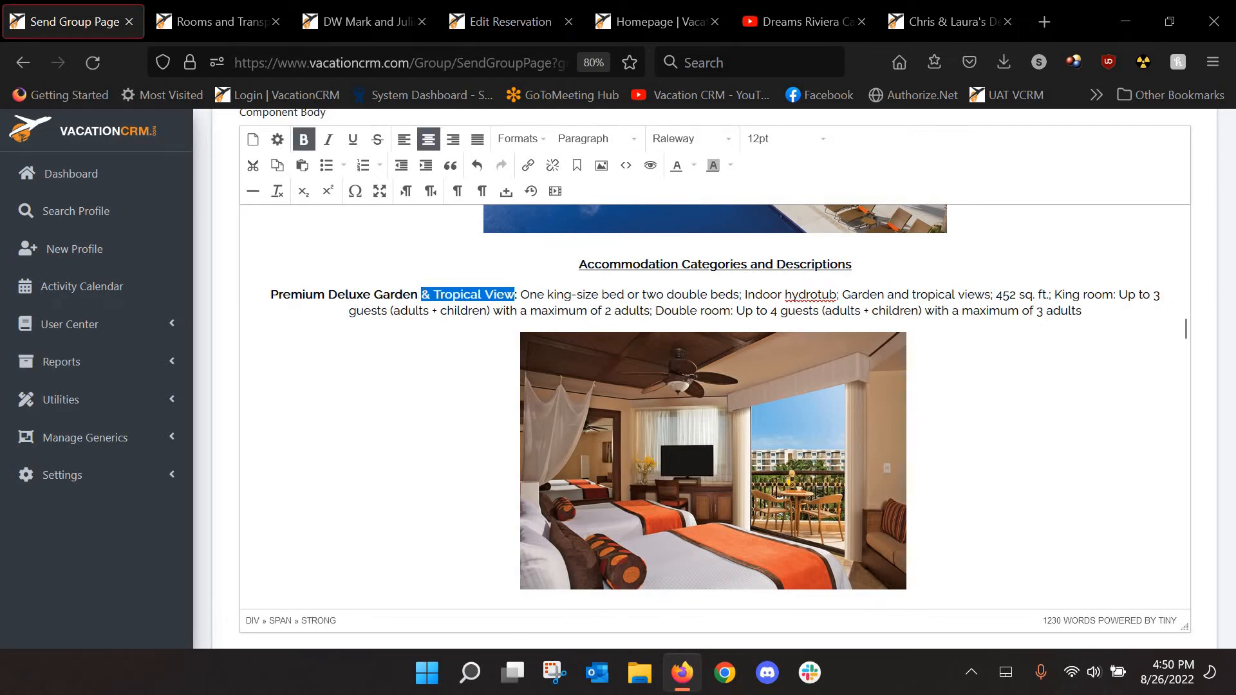
Rename the first room to Premium Deluxe Garden View
{"action": "type", "text": "View"}
{"action": "scroll", "coordinate": [850, 434], "scroll_direction": "down", "scroll_amount": 1}
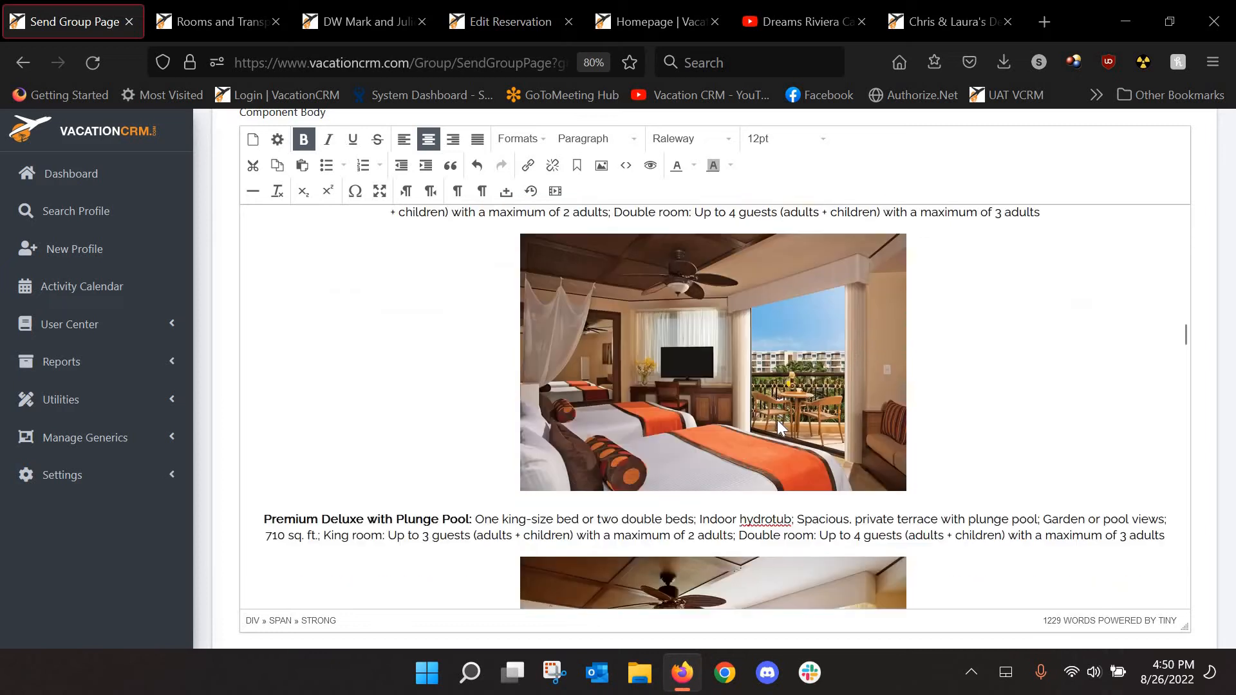
{"action": "scroll", "coordinate": [778, 420], "scroll_direction": "down", "scroll_amount": 2}
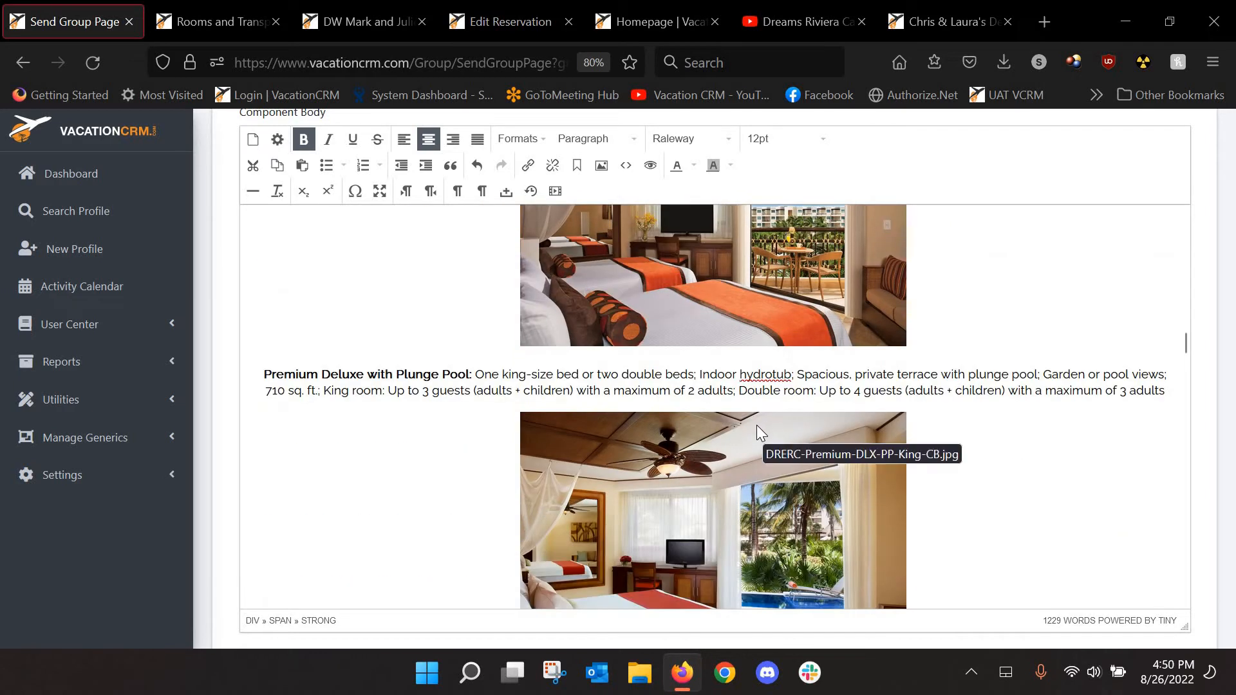
{"action": "scroll", "coordinate": [496, 407], "scroll_direction": "down", "scroll_amount": 4}
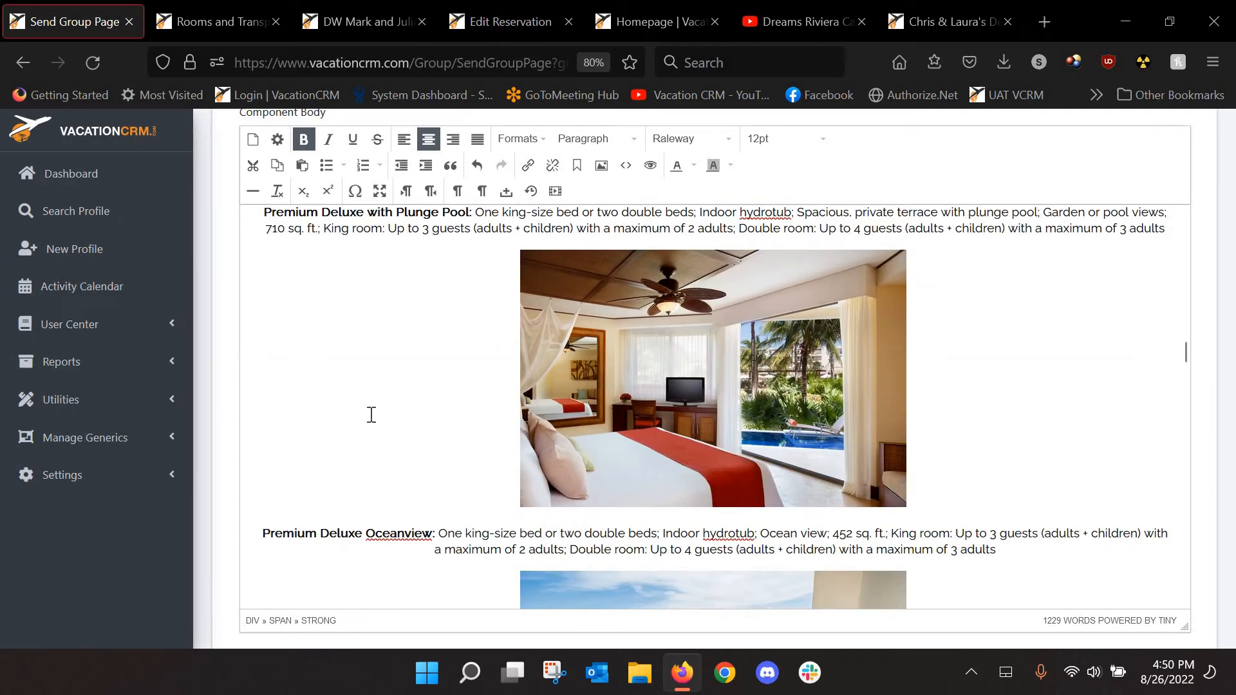
Delete the Premium Deluxe Oceanview and following room descriptions, plus the leftover blank line
{"action": "key", "text": "shift+End"}
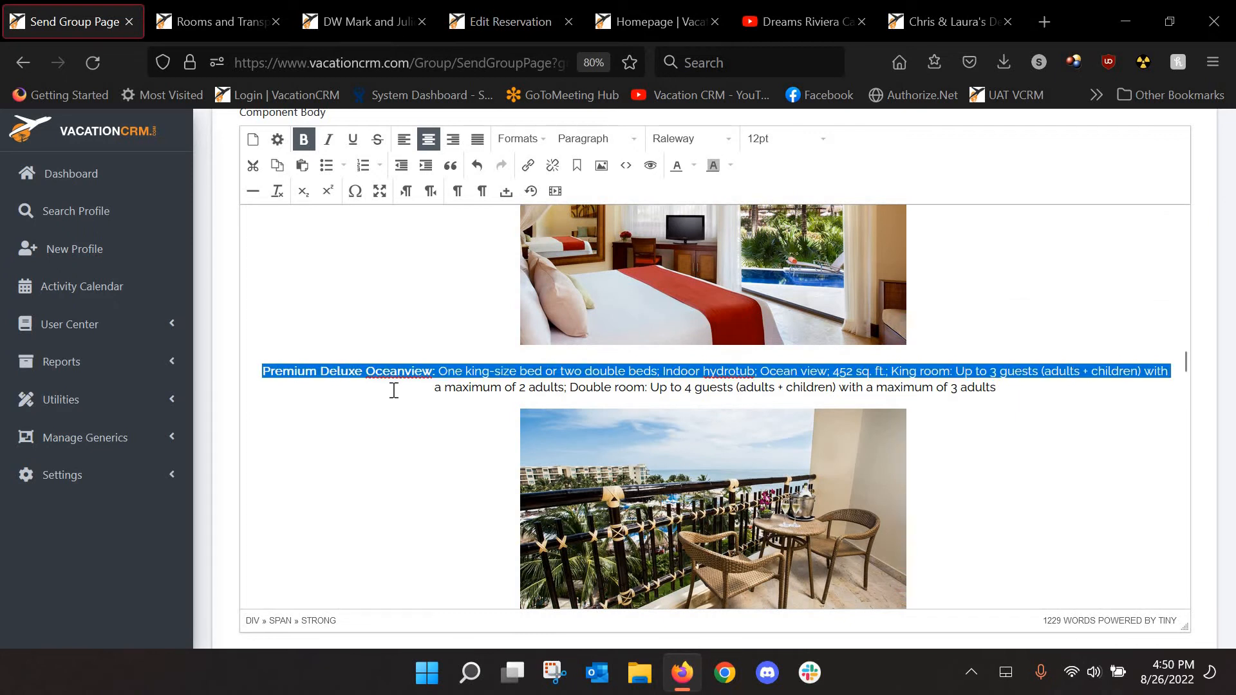
{"action": "key", "text": "shift+Down"}
{"action": "key", "text": "shift+Down"}
{"action": "key", "text": "shift+Down"}
{"action": "key", "text": "shift+Down"}
{"action": "key", "text": "shift+Down"}
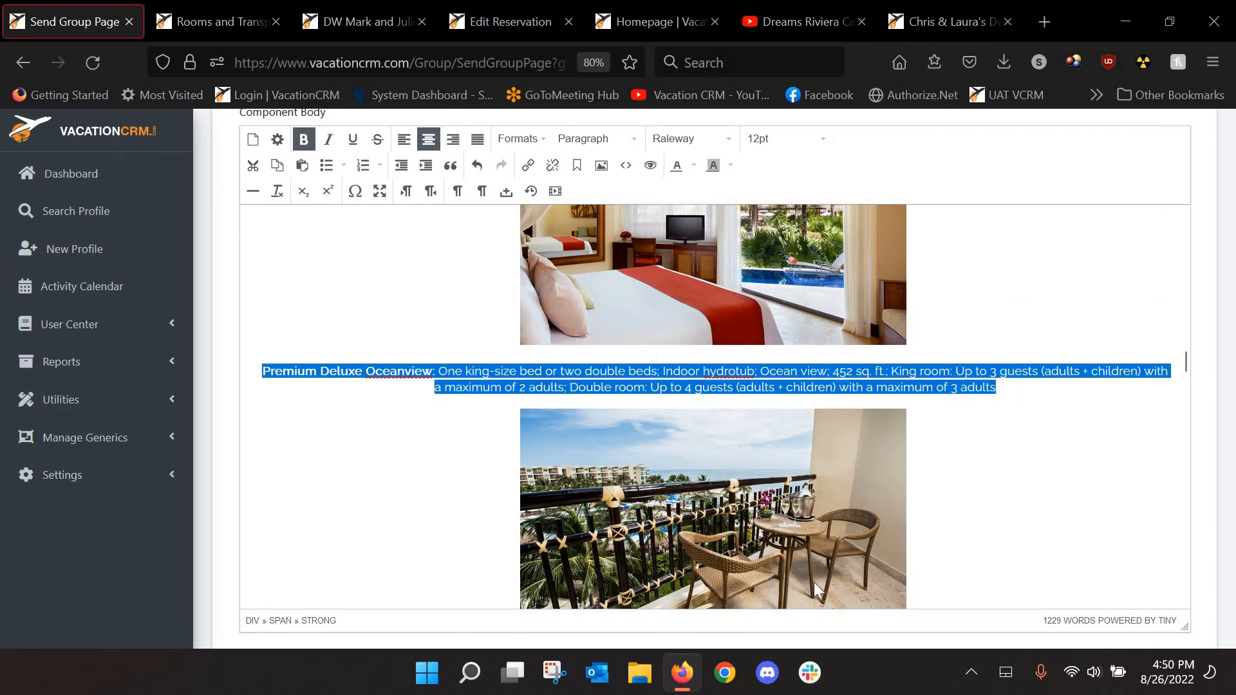
{"action": "left_click_drag", "start_coordinate": [854, 462], "coordinate": [902, 323]}
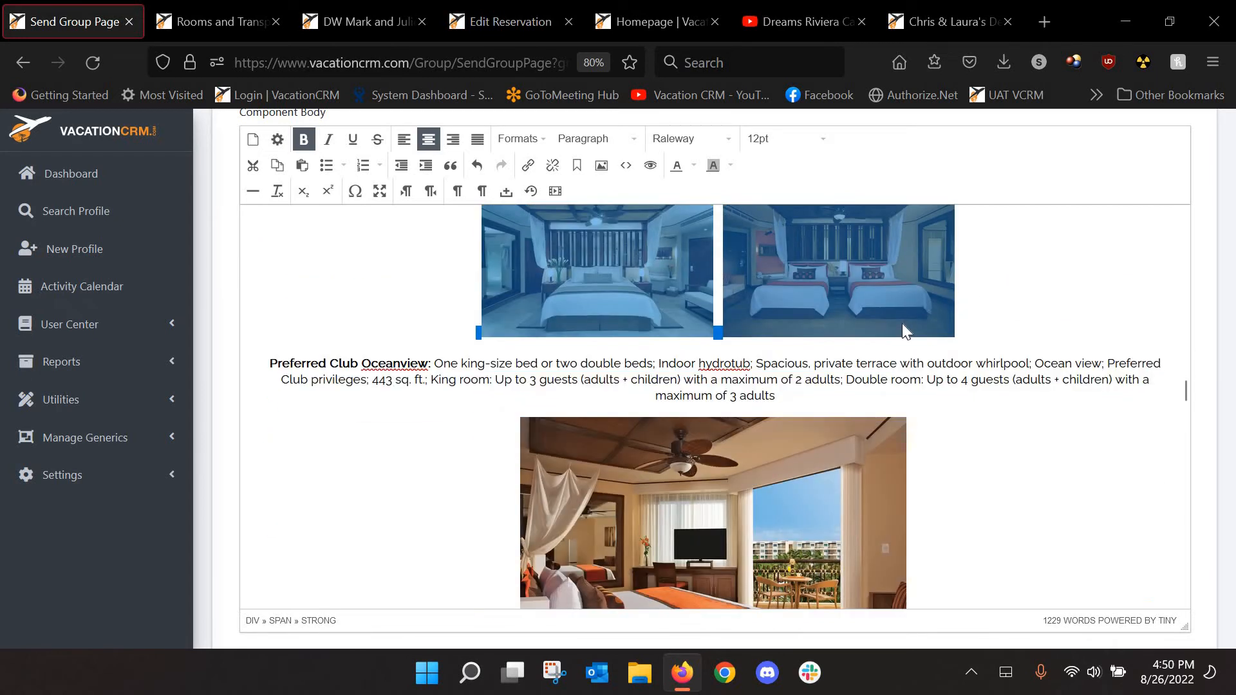
{"action": "key", "text": "Delete"}
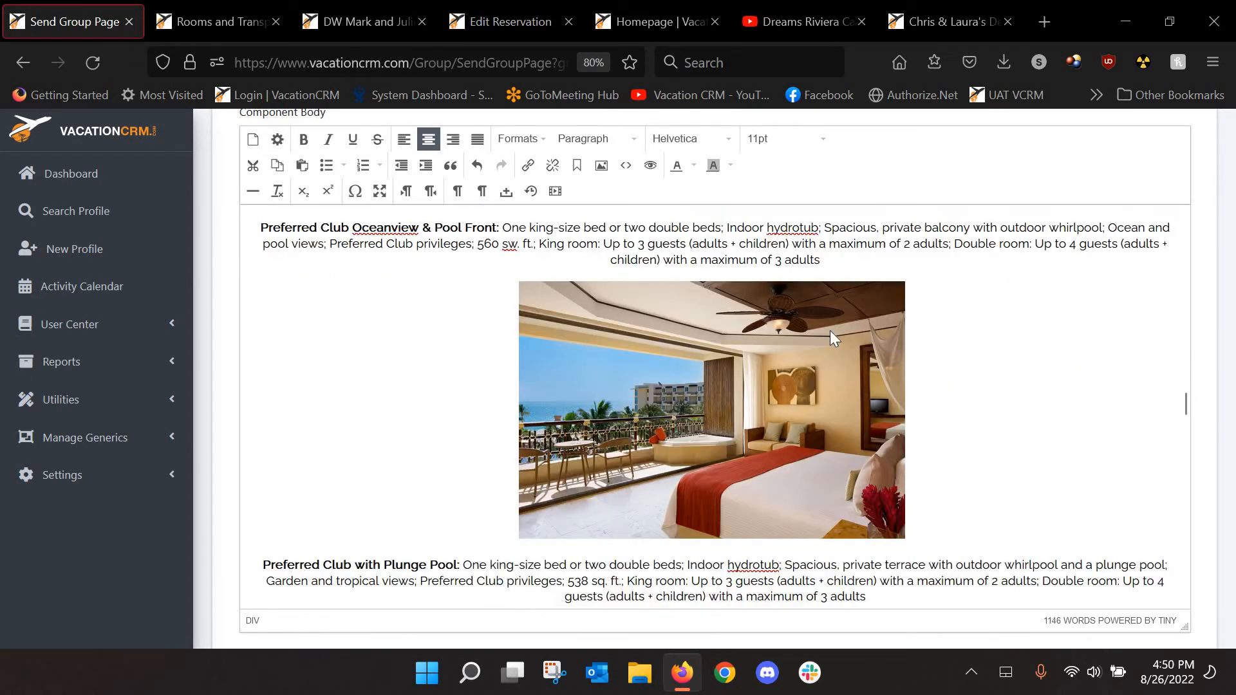
{"action": "scroll", "coordinate": [829, 330], "scroll_direction": "up", "scroll_amount": 3}
{"action": "scroll", "coordinate": [829, 331], "scroll_direction": "up", "scroll_amount": 4}
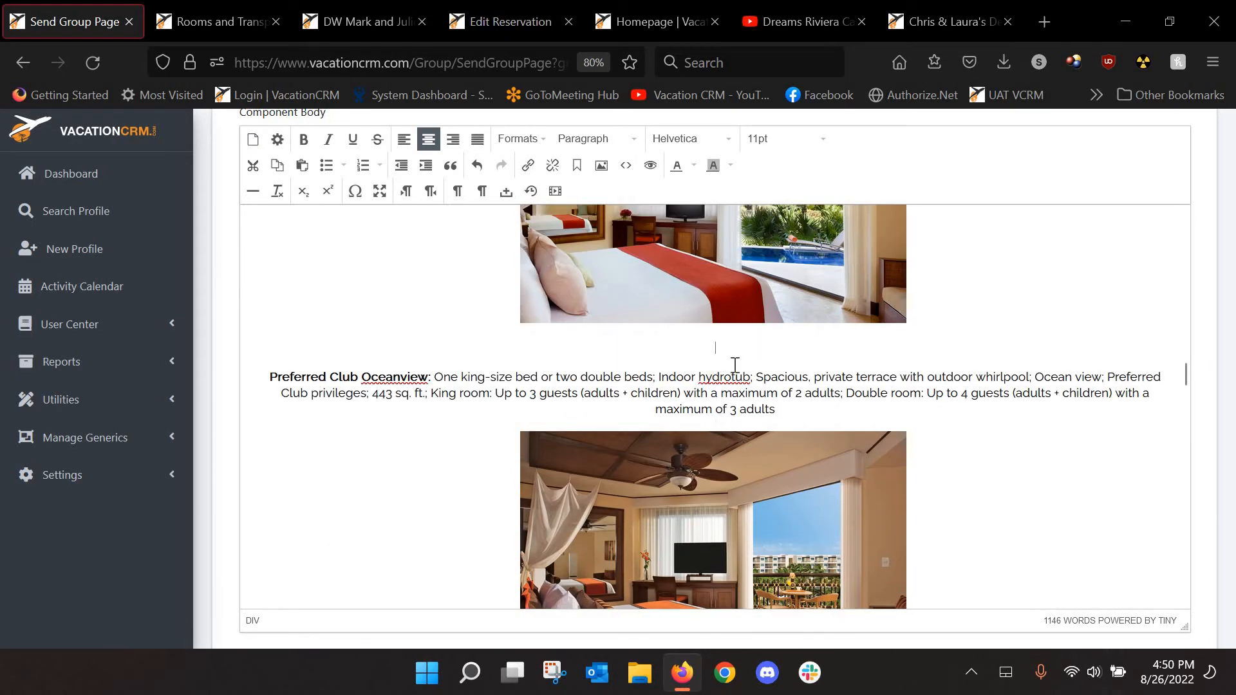
{"action": "key", "text": "BackSpace"}
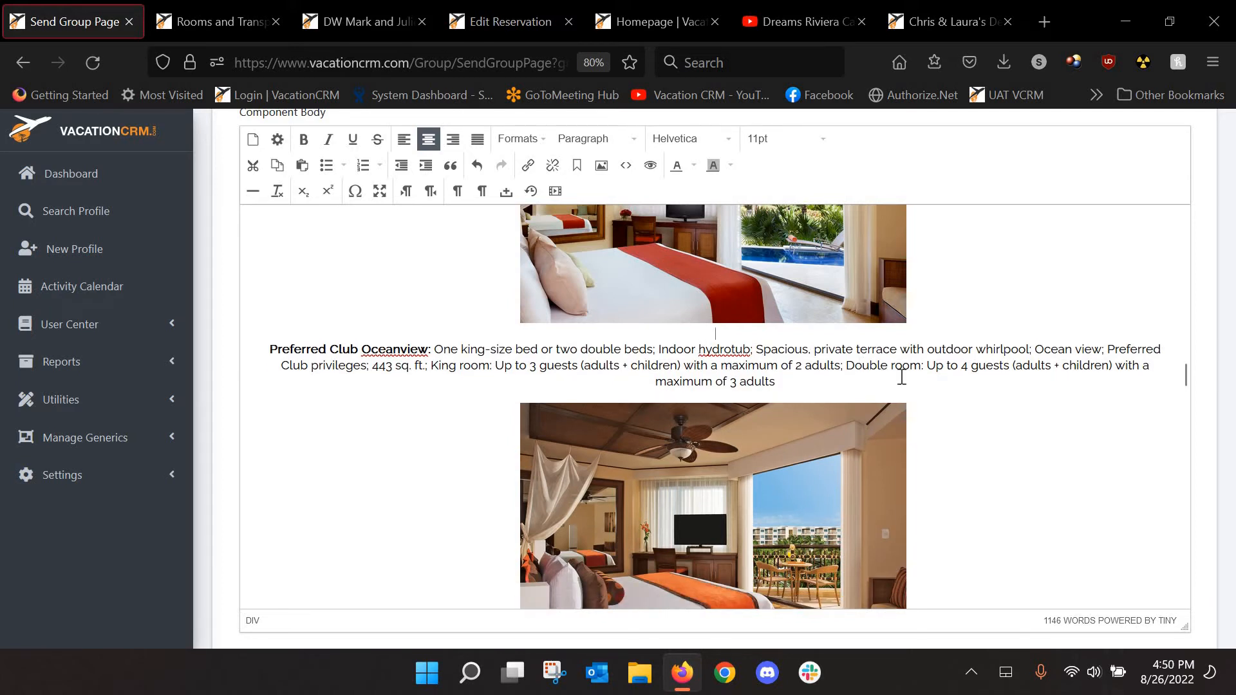
Delete the room descriptions and photos from Preferred Club Oceanview & Pool Front through Oceanfront Governor Suite
{"action": "scroll", "coordinate": [966, 406], "scroll_direction": "down", "scroll_amount": 5}
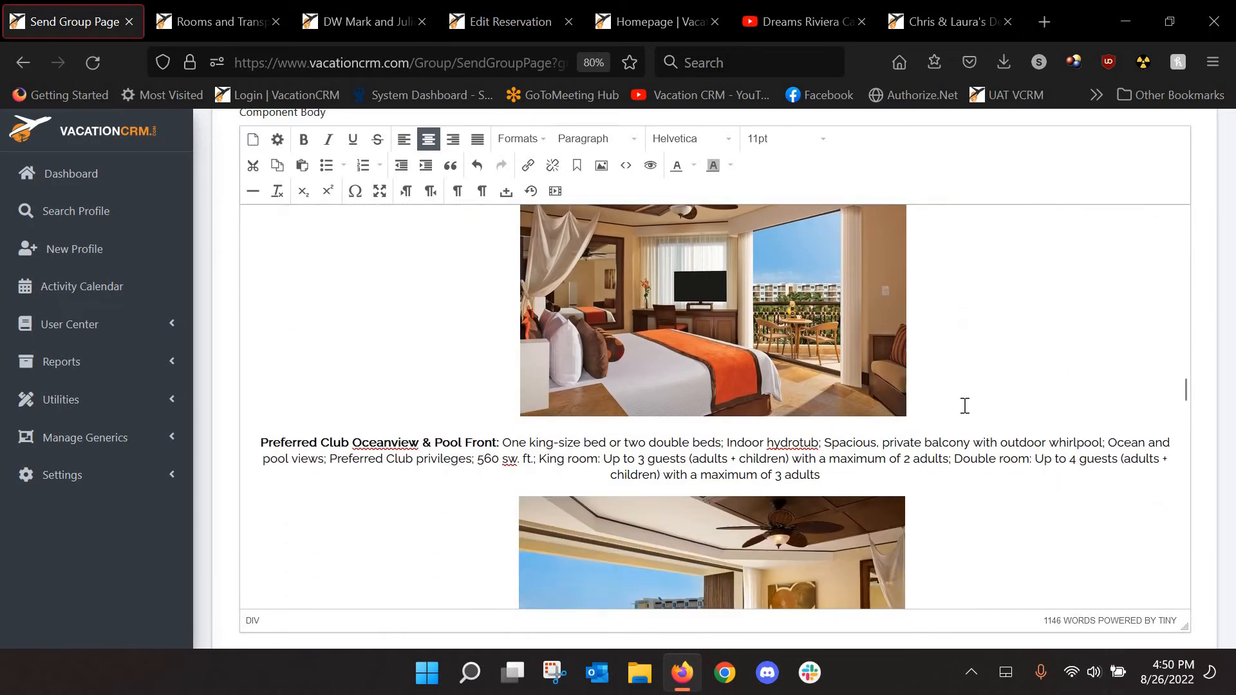
{"action": "scroll", "coordinate": [964, 406], "scroll_direction": "down", "scroll_amount": 2}
{"action": "scroll", "coordinate": [863, 416], "scroll_direction": "up", "scroll_amount": 5}
{"action": "scroll", "coordinate": [863, 416], "scroll_direction": "down", "scroll_amount": 5}
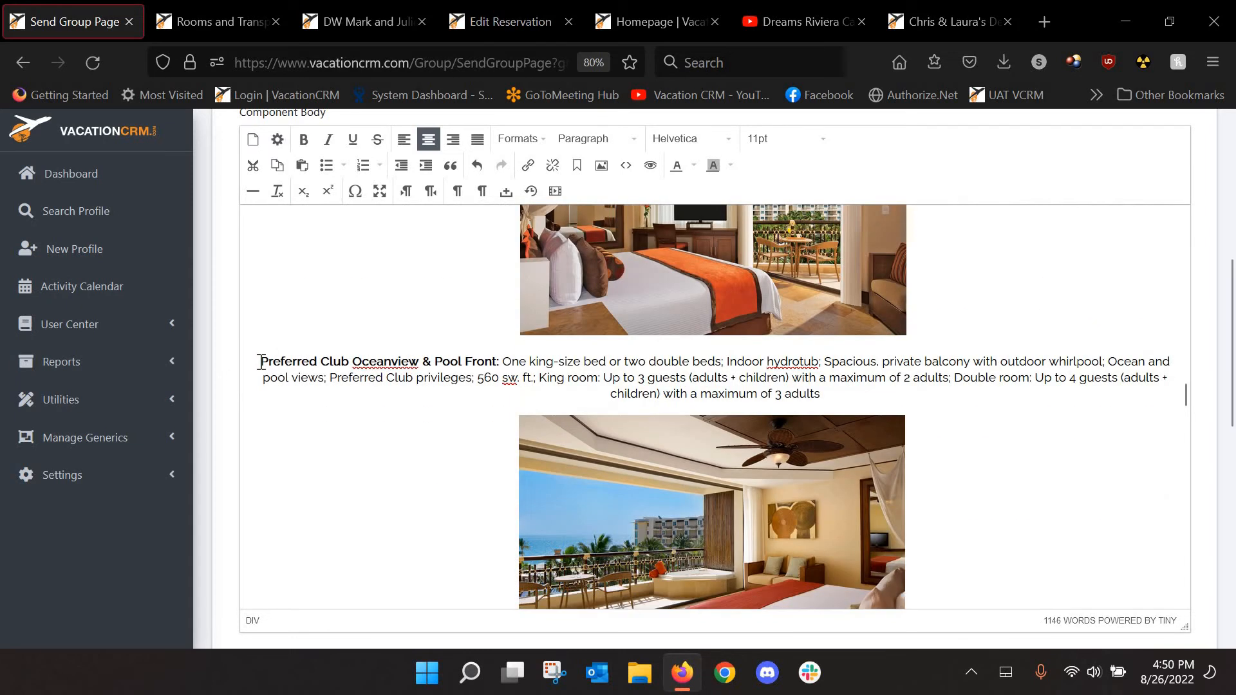
{"action": "left_click_drag", "start_coordinate": [260, 361], "coordinate": [927, 590]}
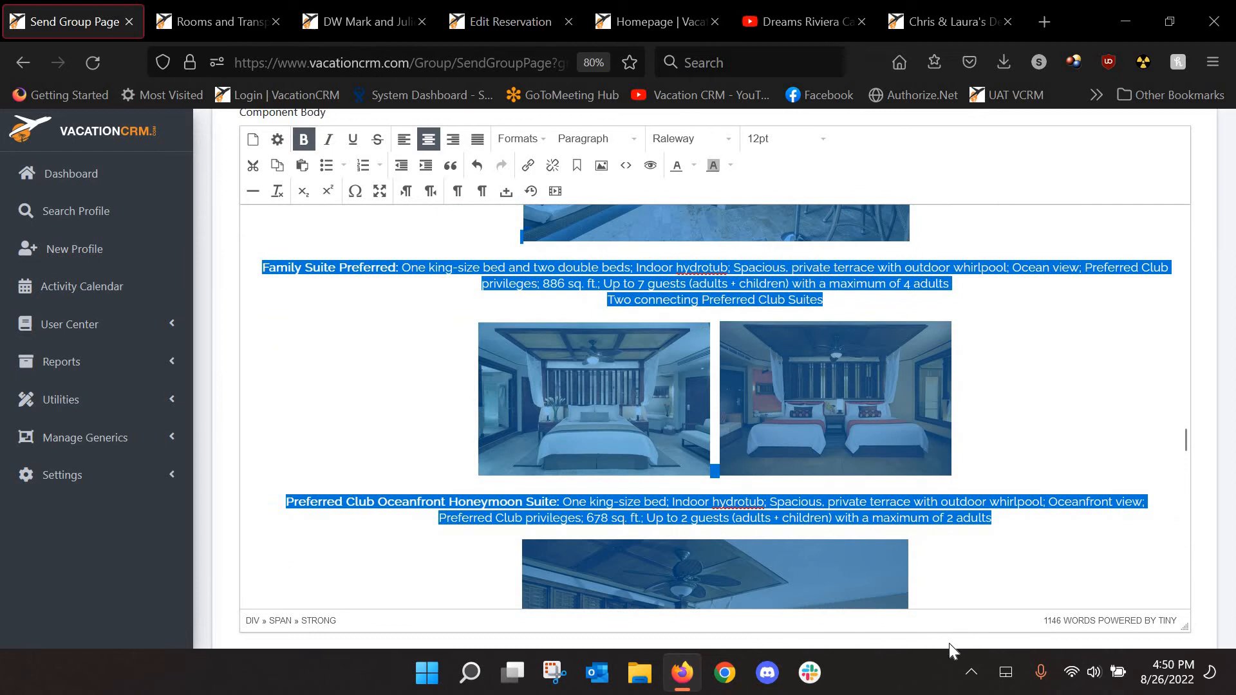
{"action": "left_click_drag", "start_coordinate": [949, 643], "coordinate": [936, 533]}
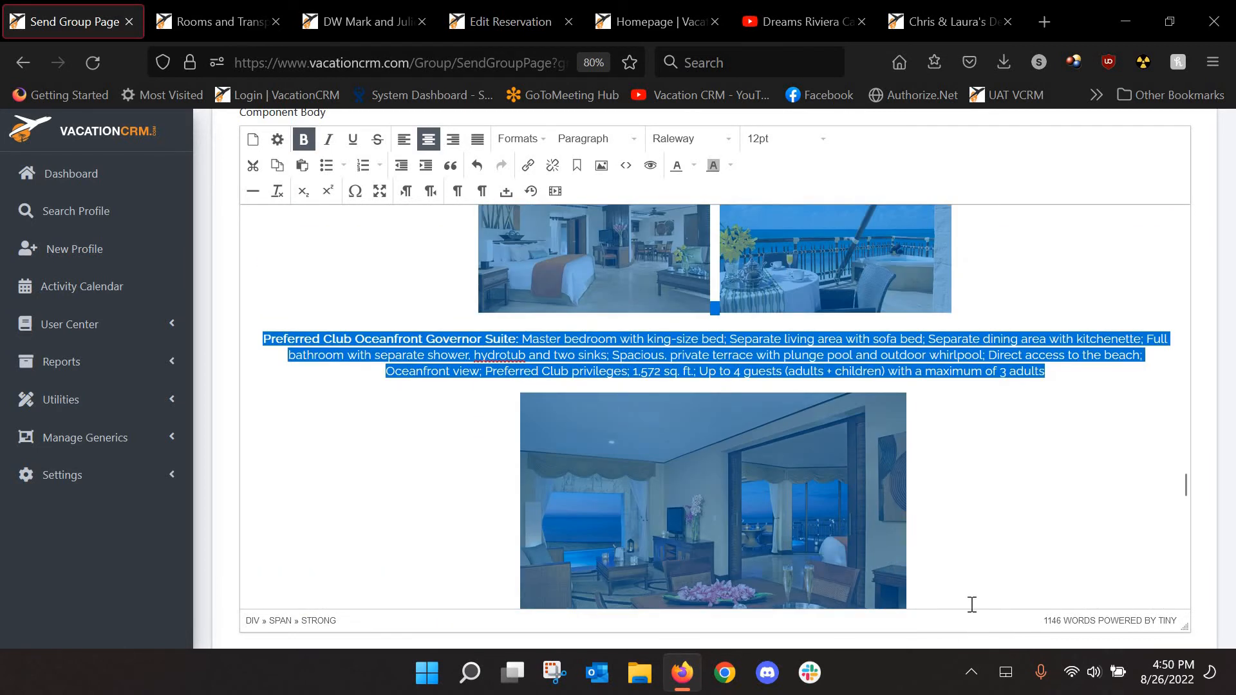
{"action": "left_click_drag", "start_coordinate": [972, 605], "coordinate": [927, 341]}
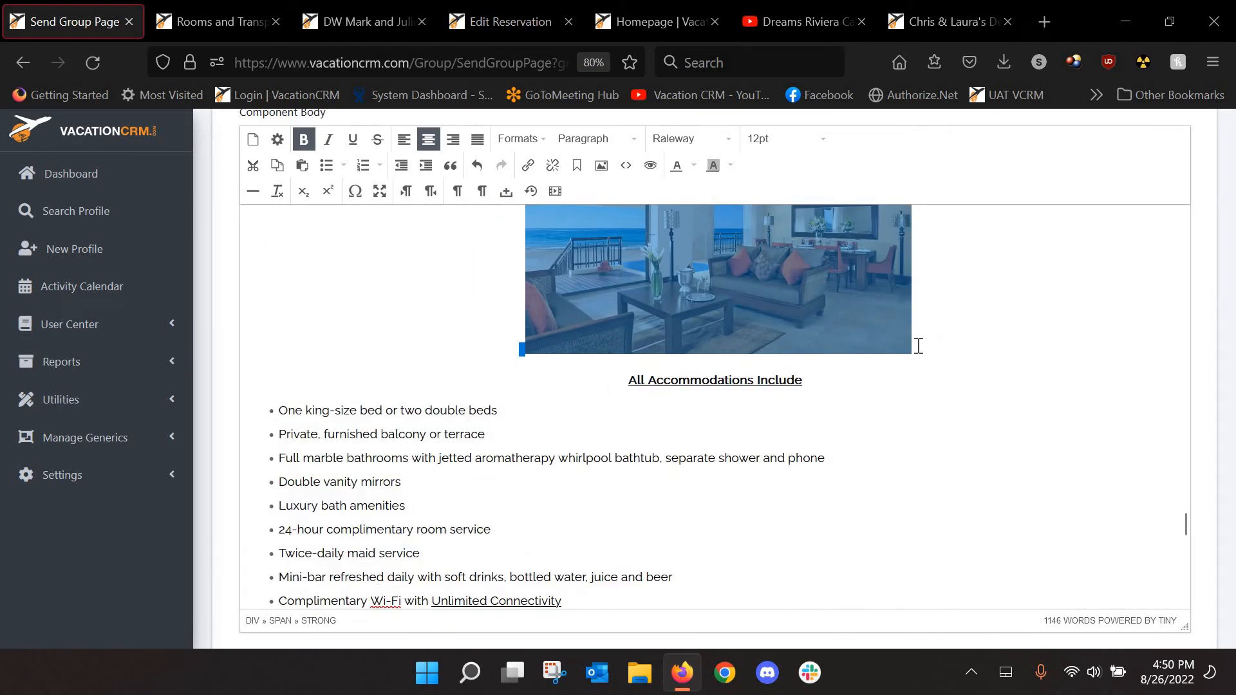
{"action": "key", "text": "Delete"}
{"action": "scroll", "coordinate": [796, 403], "scroll_direction": "up", "scroll_amount": 10}
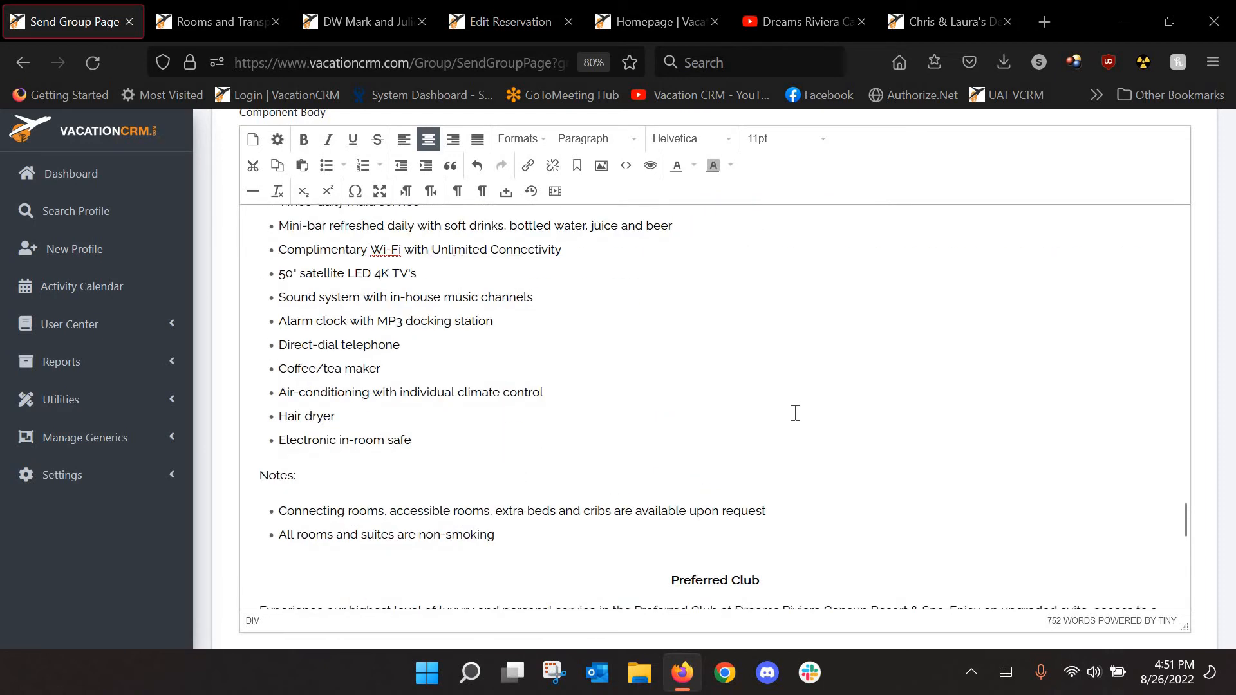
{"action": "scroll", "coordinate": [796, 413], "scroll_direction": "up", "scroll_amount": 5}
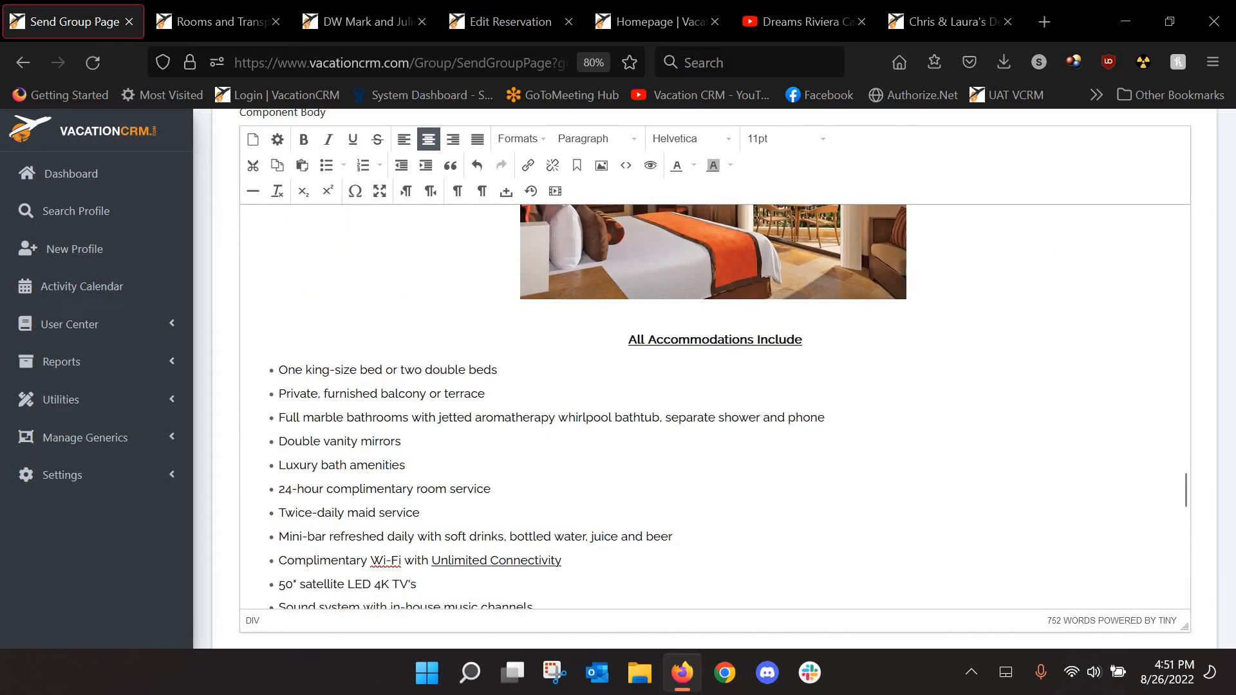
{"action": "scroll", "coordinate": [790, 414], "scroll_direction": "down", "scroll_amount": 1}
{"action": "scroll", "coordinate": [1038, 453], "scroll_direction": "down", "scroll_amount": 2}
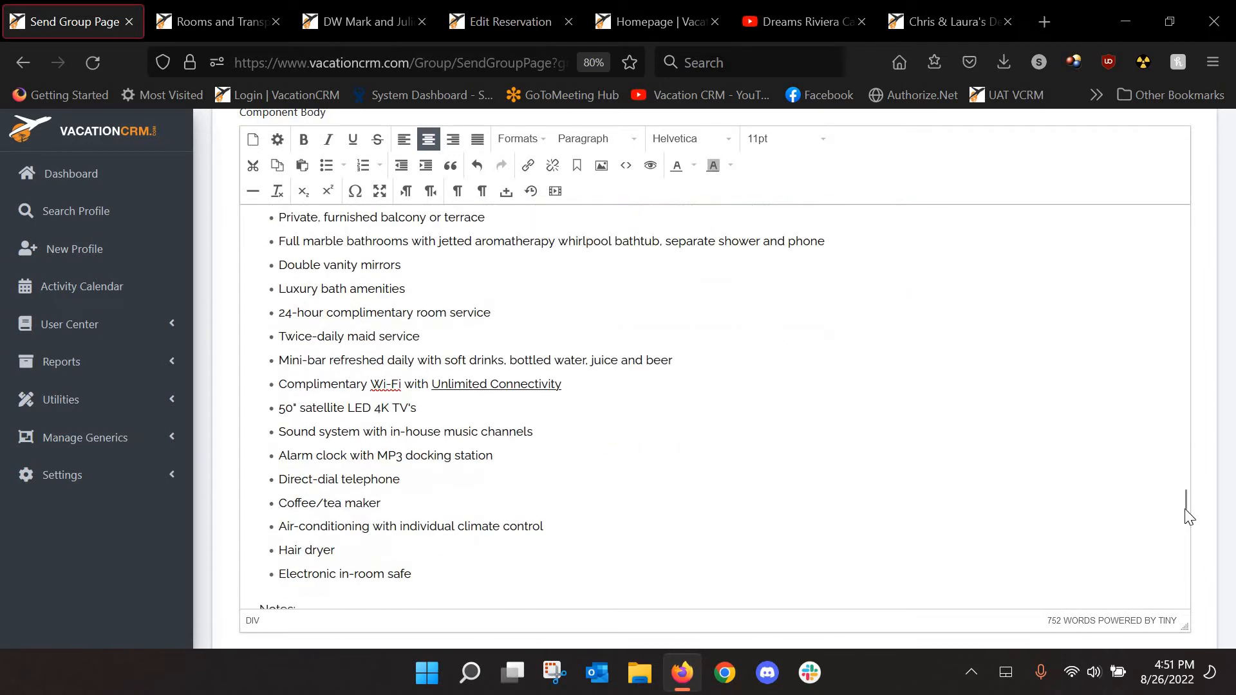
{"action": "left_click_drag", "start_coordinate": [1185, 509], "coordinate": [1226, 276]}
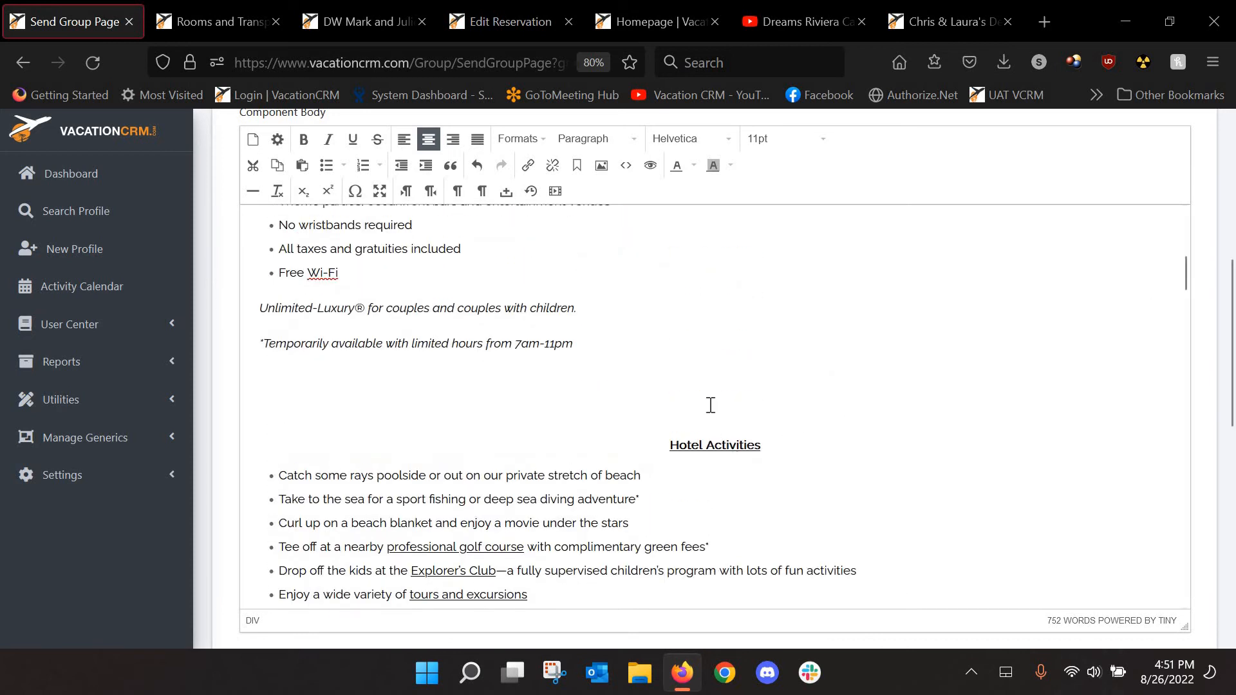
Center the empty line above Hotel Activities in the resort body
{"action": "left_click", "coordinate": [795, 409]}
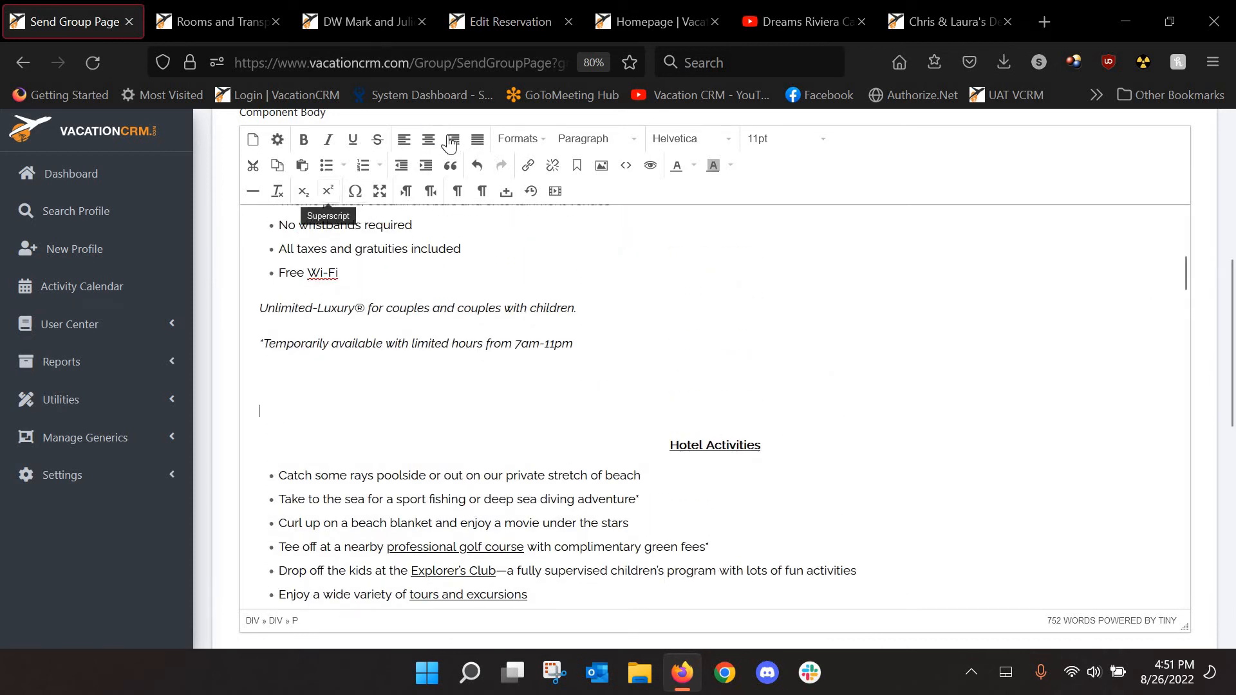
{"action": "left_click", "coordinate": [430, 143]}
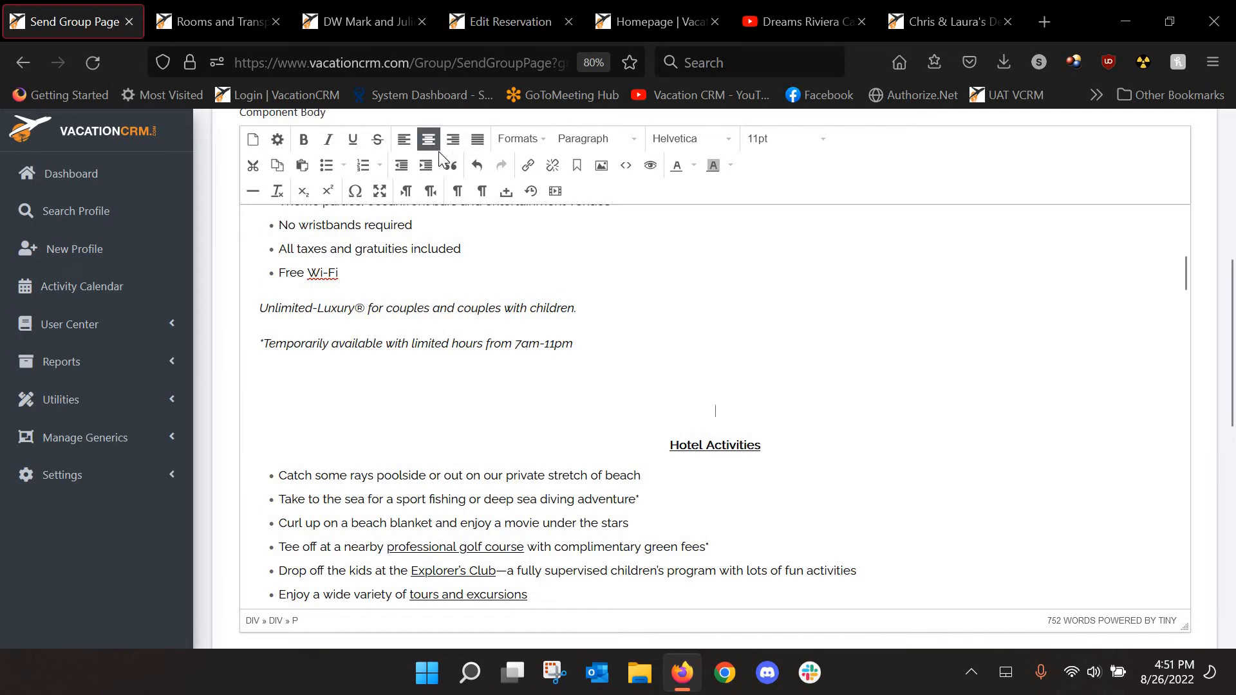
{"action": "left_click", "coordinate": [800, 25]}
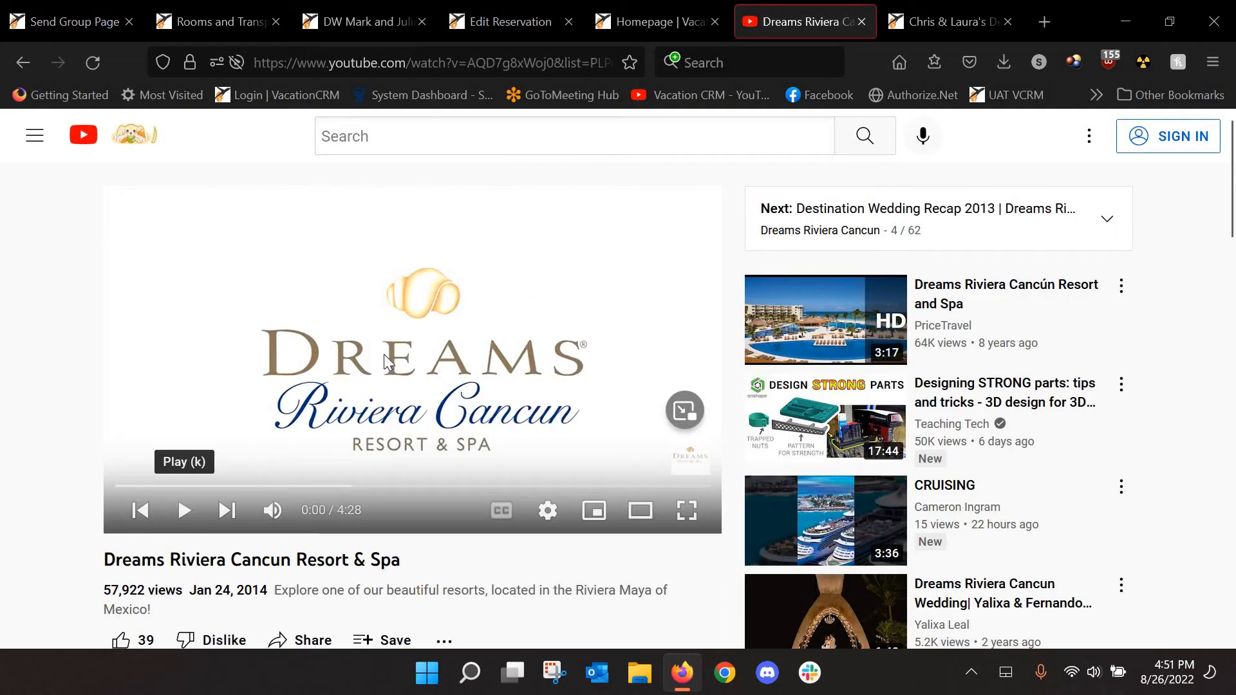
Copy the URL of the Dreams Riviera Cancun Resort & Spa YouTube video
{"action": "scroll", "coordinate": [384, 354], "scroll_direction": "down", "scroll_amount": 3}
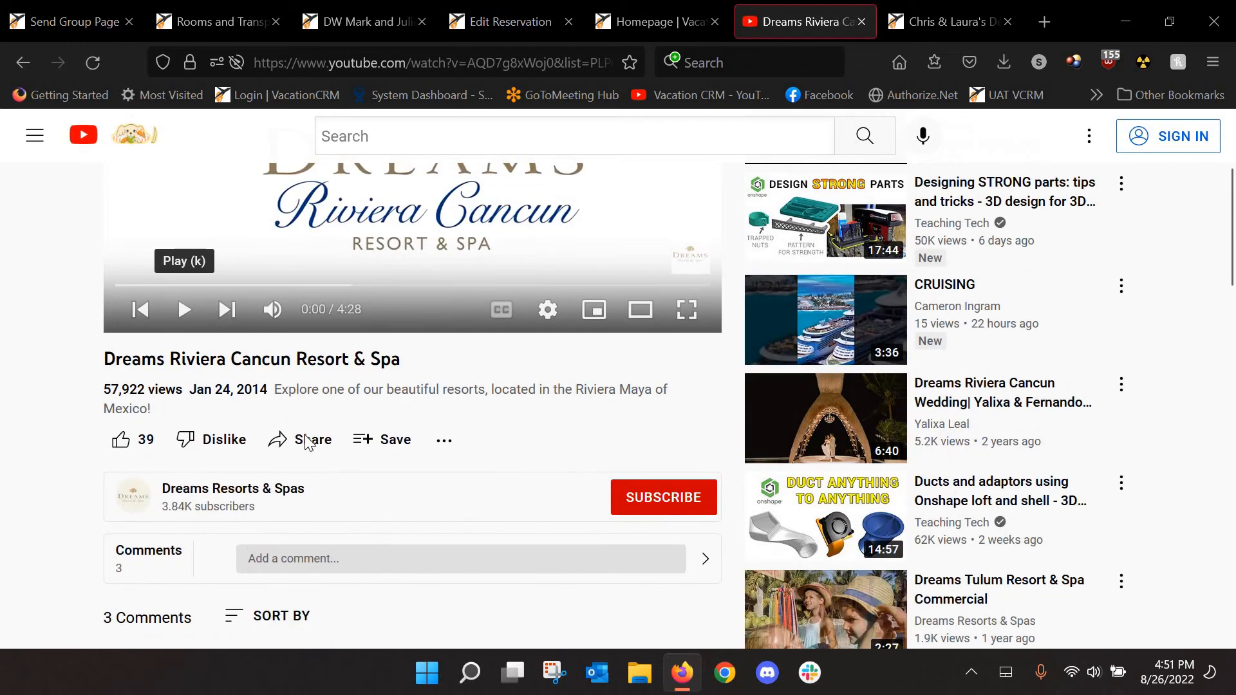
{"action": "scroll", "coordinate": [306, 443], "scroll_direction": "up", "scroll_amount": 3}
{"action": "right_click", "coordinate": [372, 385]}
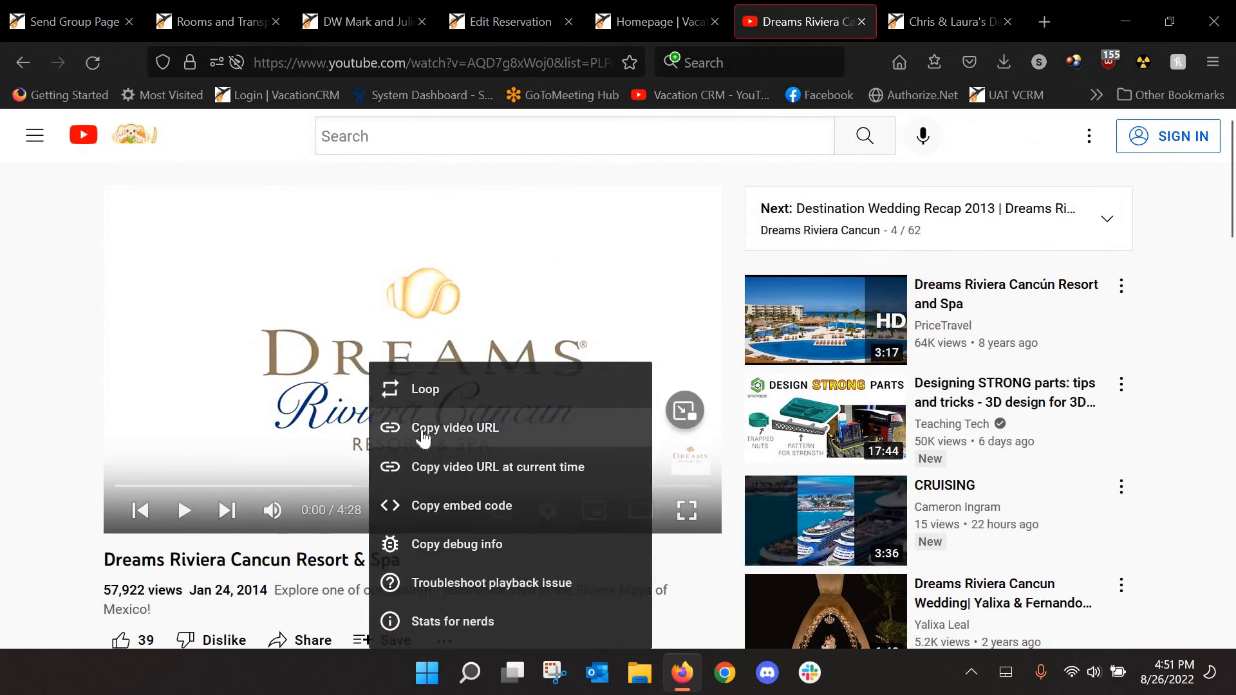
{"action": "left_click", "coordinate": [423, 430]}
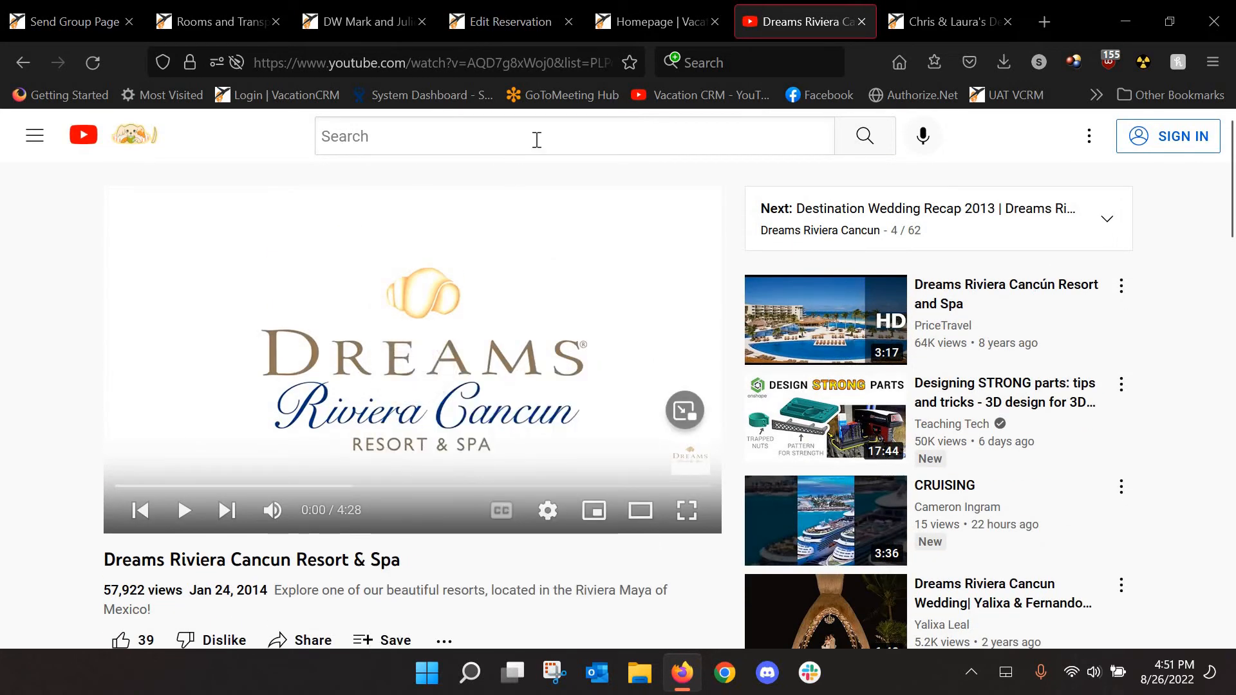
{"action": "left_click", "coordinate": [209, 25]}
{"action": "left_click", "coordinate": [364, 13]}
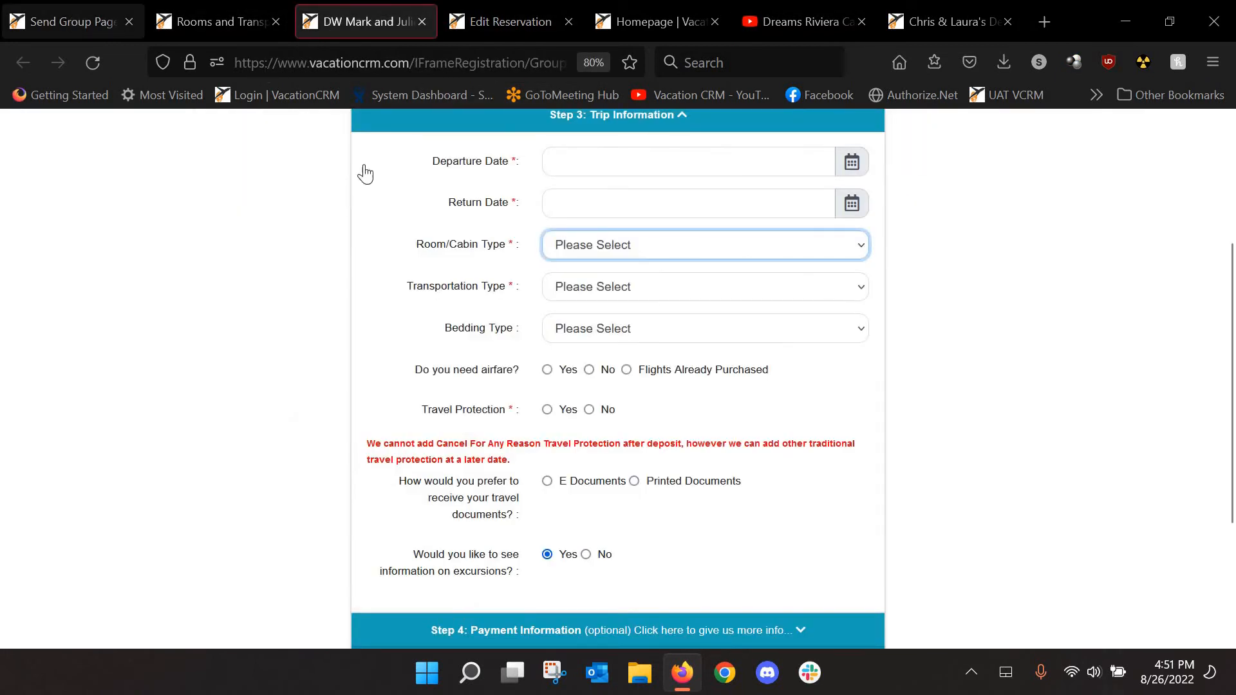
Look over the media dialog and the pool photo's image properties without changing anything
{"action": "left_click", "coordinate": [78, 23]}
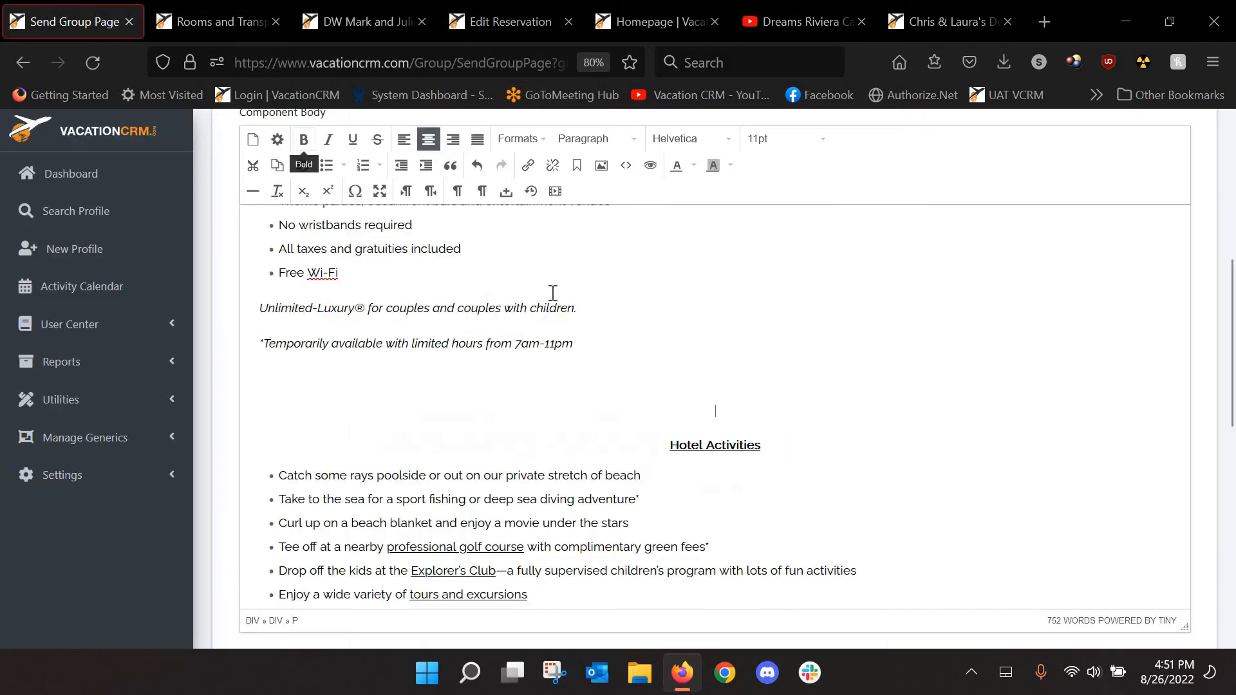
{"action": "left_click", "coordinate": [556, 192]}
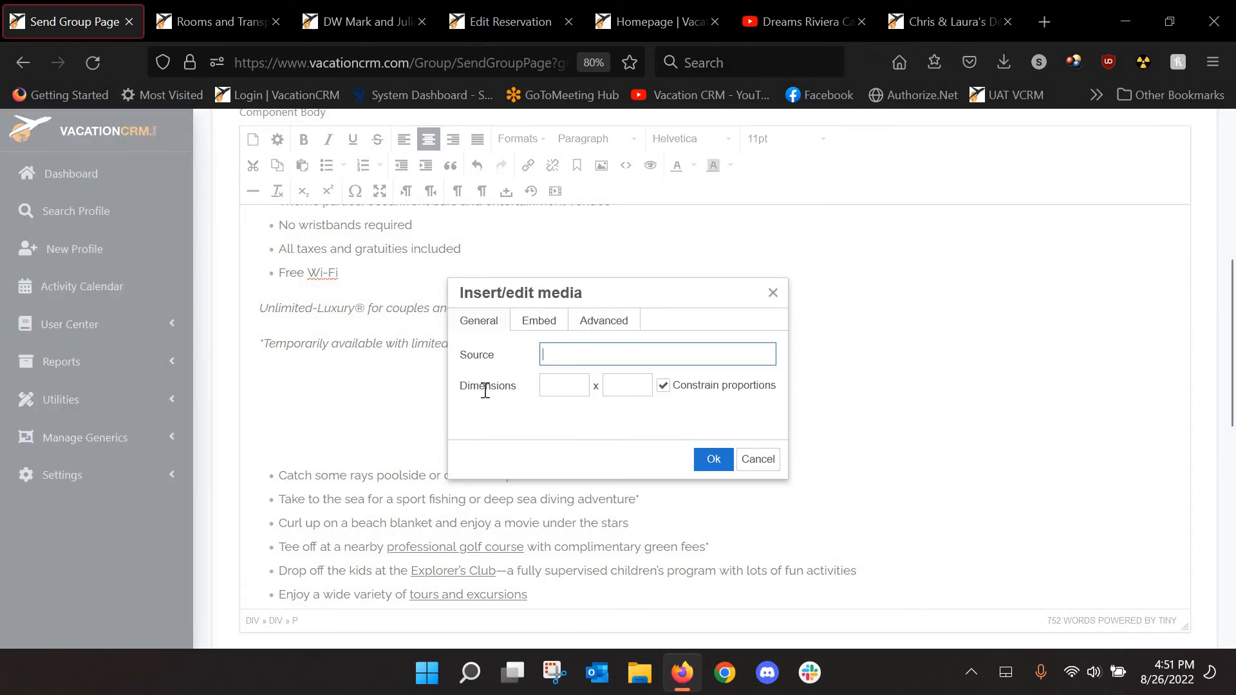
{"action": "left_click", "coordinate": [760, 460]}
{"action": "scroll", "coordinate": [882, 390], "scroll_direction": "down", "scroll_amount": 15}
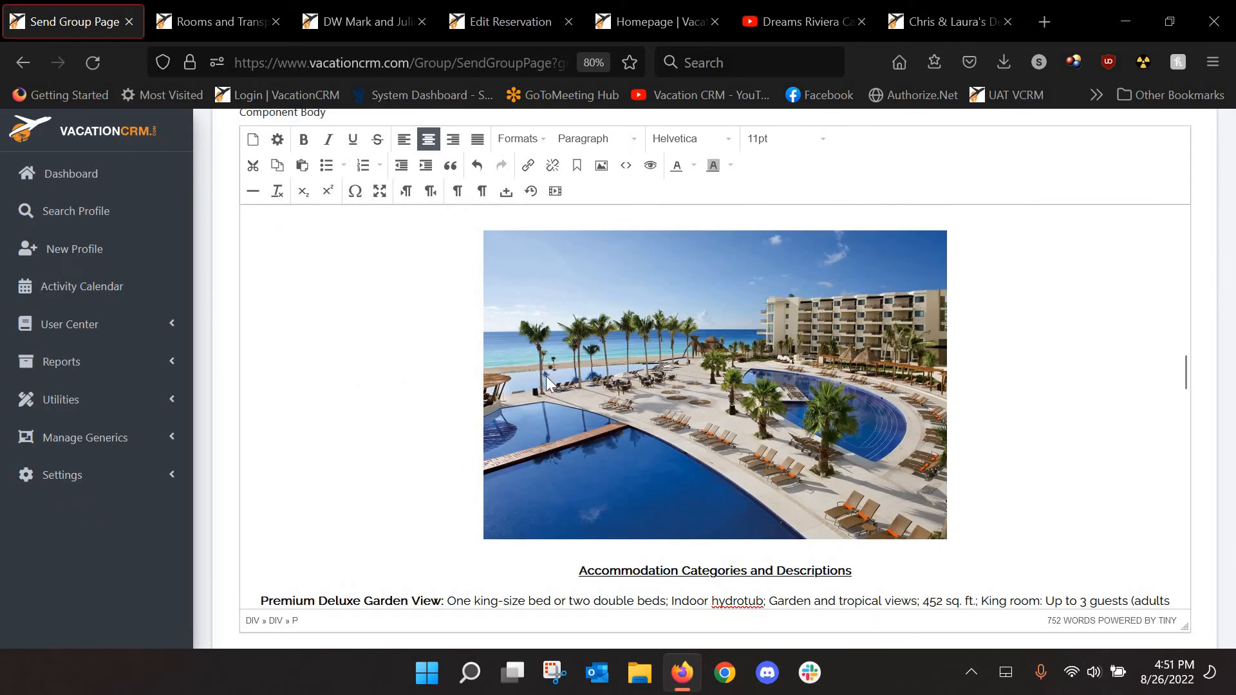
{"action": "left_click", "coordinate": [601, 382]}
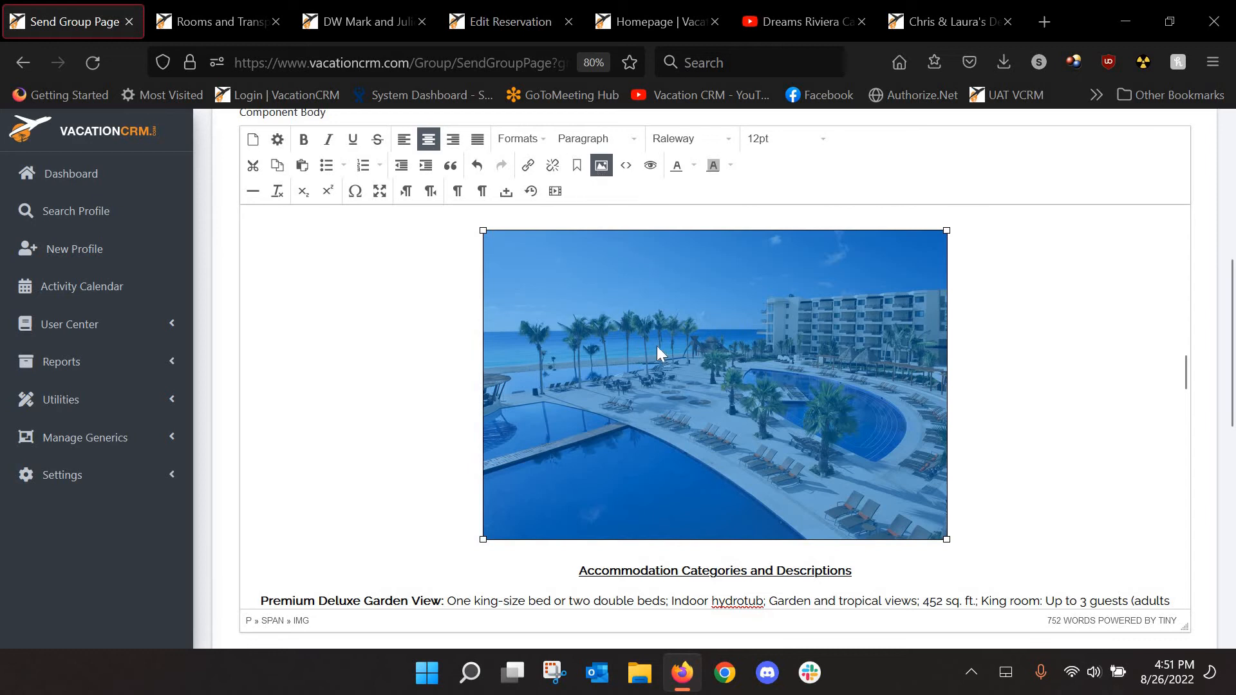
{"action": "double_click", "coordinate": [657, 346]}
{"action": "key", "text": "Escape"}
{"action": "scroll", "coordinate": [902, 441], "scroll_direction": "up", "scroll_amount": 1}
{"action": "scroll", "coordinate": [772, 473], "scroll_direction": "down", "scroll_amount": 4}
{"action": "left_click", "coordinate": [723, 467]}
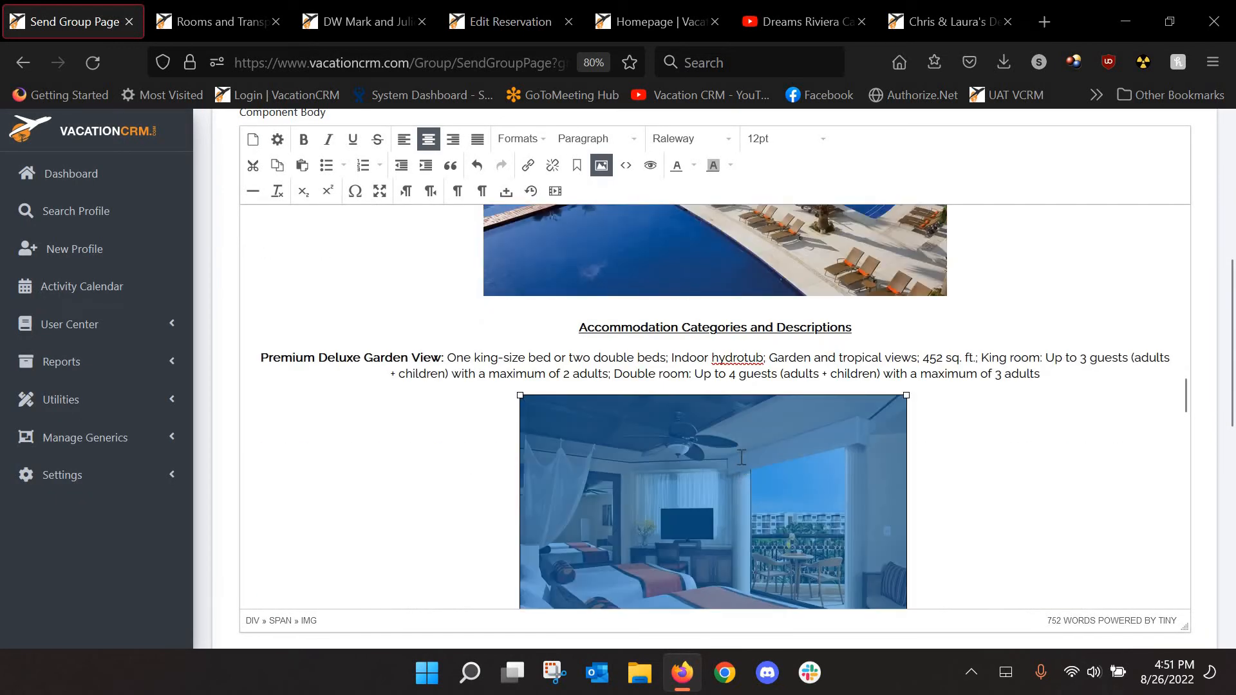
{"action": "scroll", "coordinate": [734, 462], "scroll_direction": "up", "scroll_amount": 8}
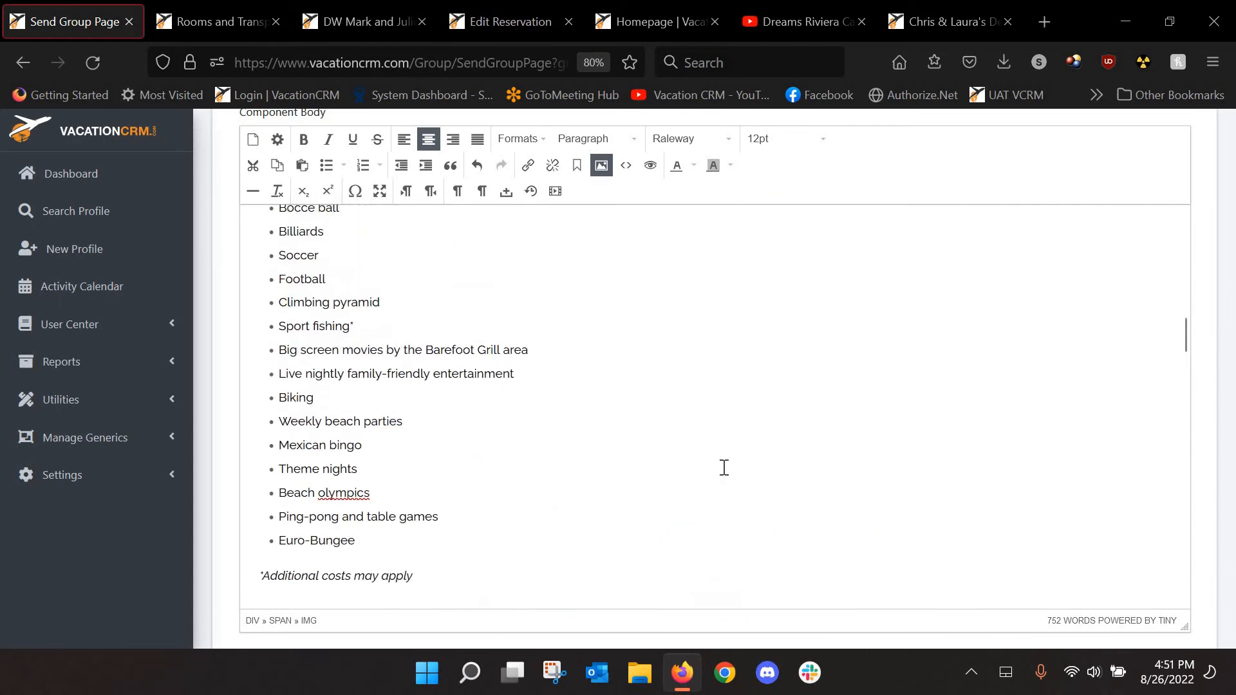
{"action": "scroll", "coordinate": [724, 468], "scroll_direction": "up", "scroll_amount": 10}
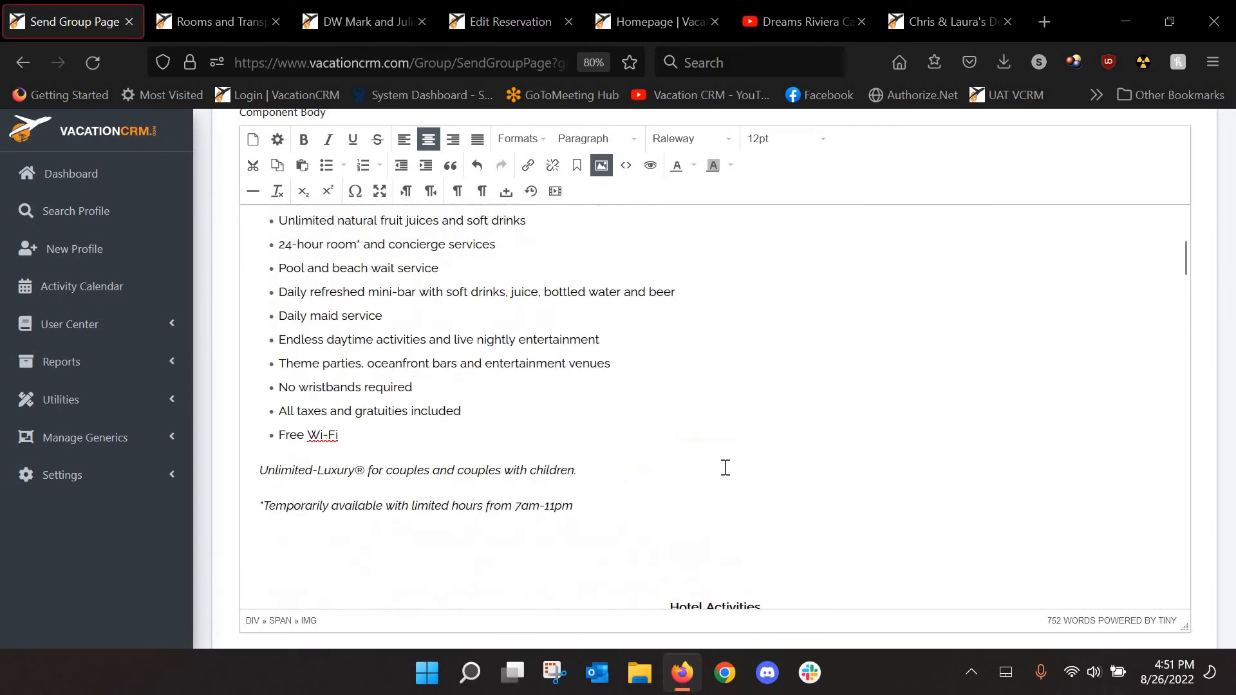
{"action": "scroll", "coordinate": [726, 468], "scroll_direction": "up", "scroll_amount": 4}
{"action": "scroll", "coordinate": [715, 485], "scroll_direction": "down", "scroll_amount": 5}
Embed the copied resort video, 500 wide, on the empty line below the amenities notes
{"action": "left_click", "coordinate": [700, 481]}
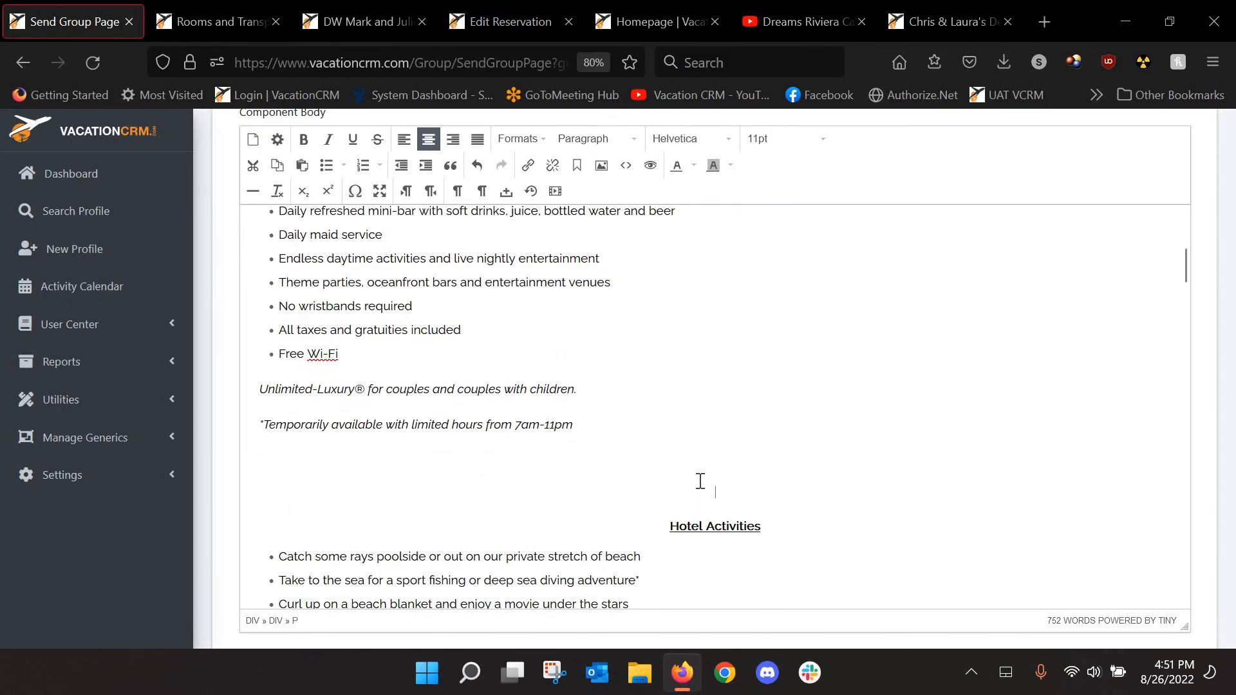
{"action": "left_click", "coordinate": [555, 192]}
{"action": "key", "text": "ctrl+v"}
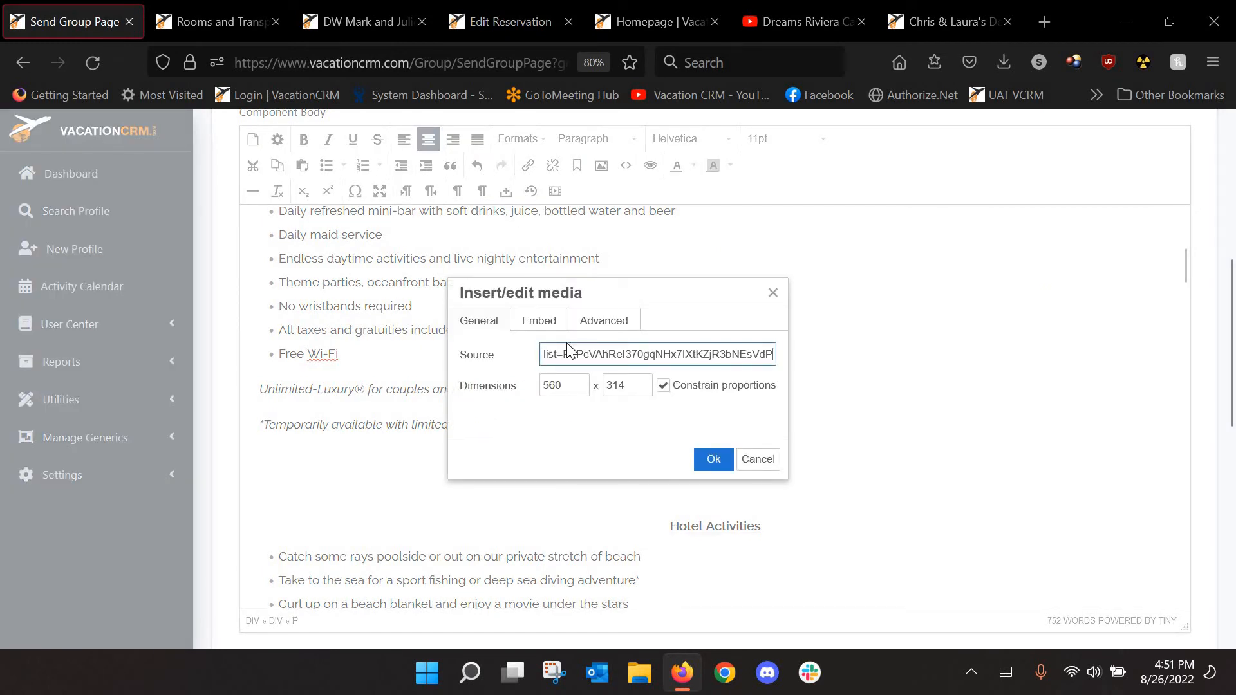
{"action": "key", "text": "Tab"}
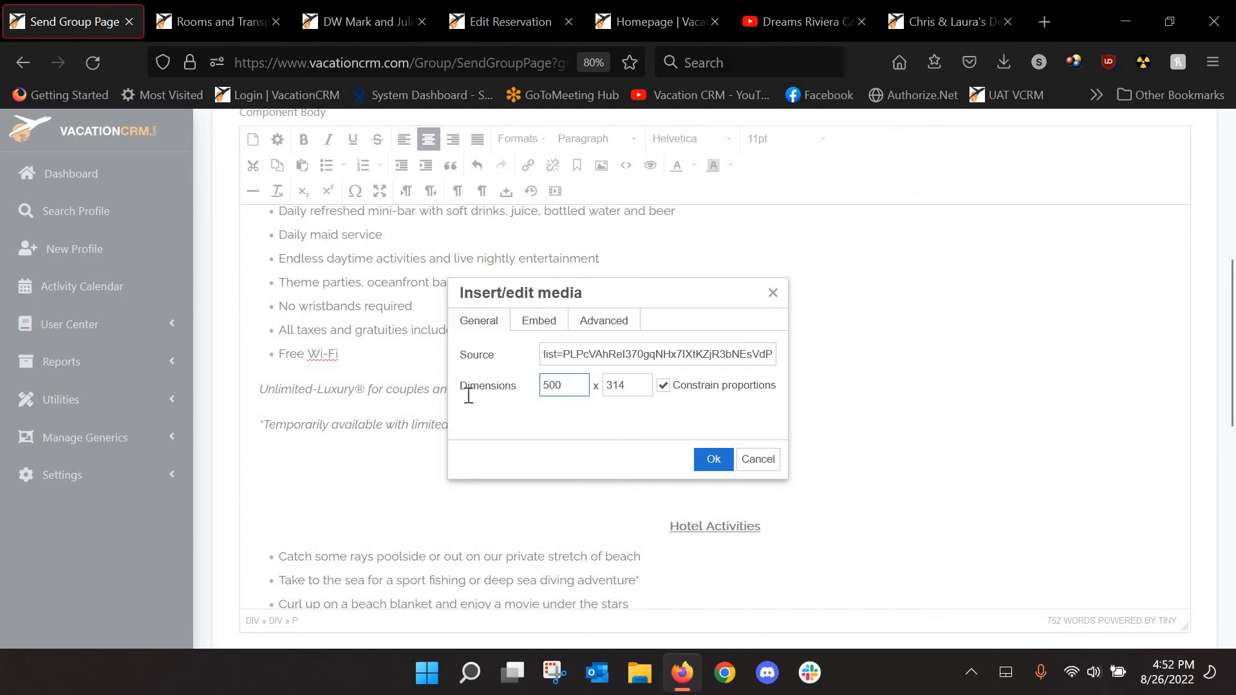
{"action": "type", "text": "500"}
{"action": "left_click", "coordinate": [714, 459]}
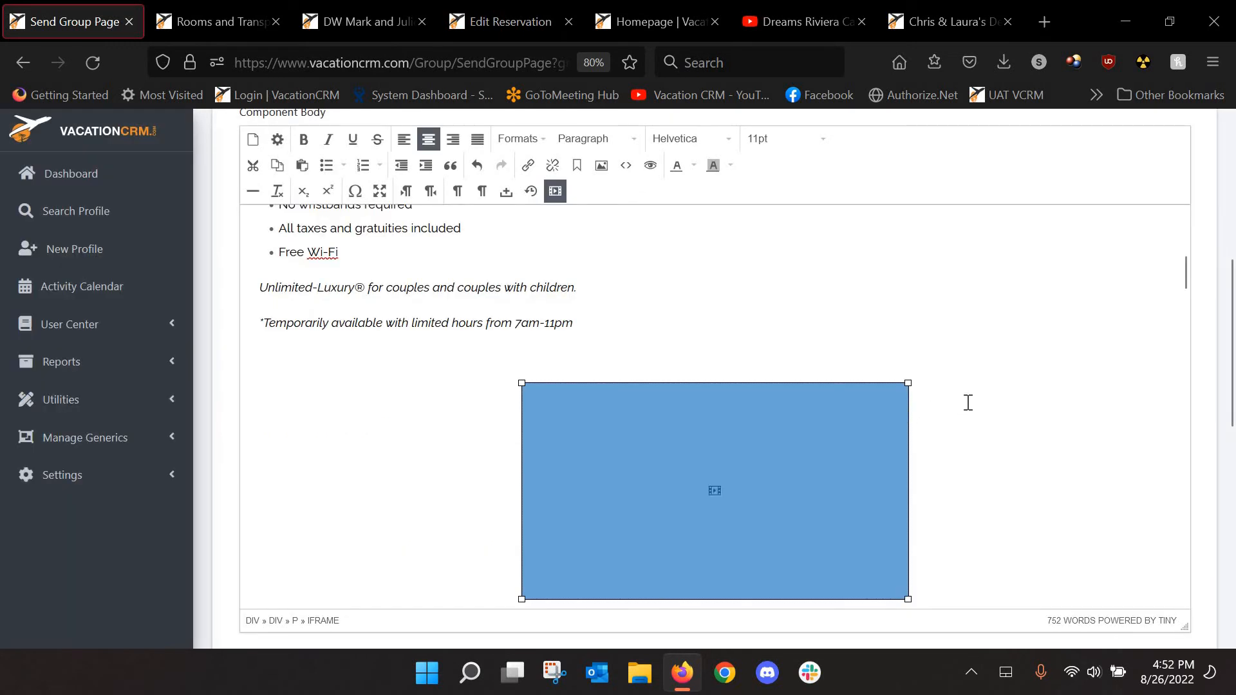
{"action": "left_click", "coordinate": [968, 402]}
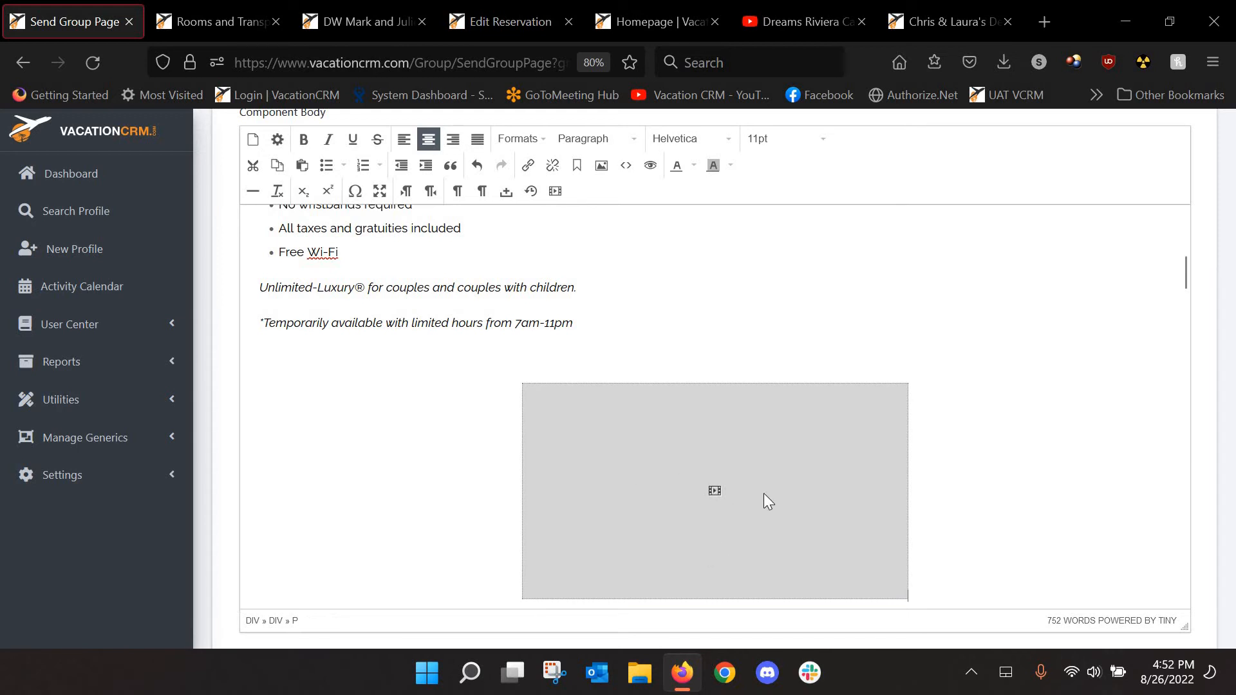
{"action": "scroll", "coordinate": [972, 444], "scroll_direction": "down", "scroll_amount": 10}
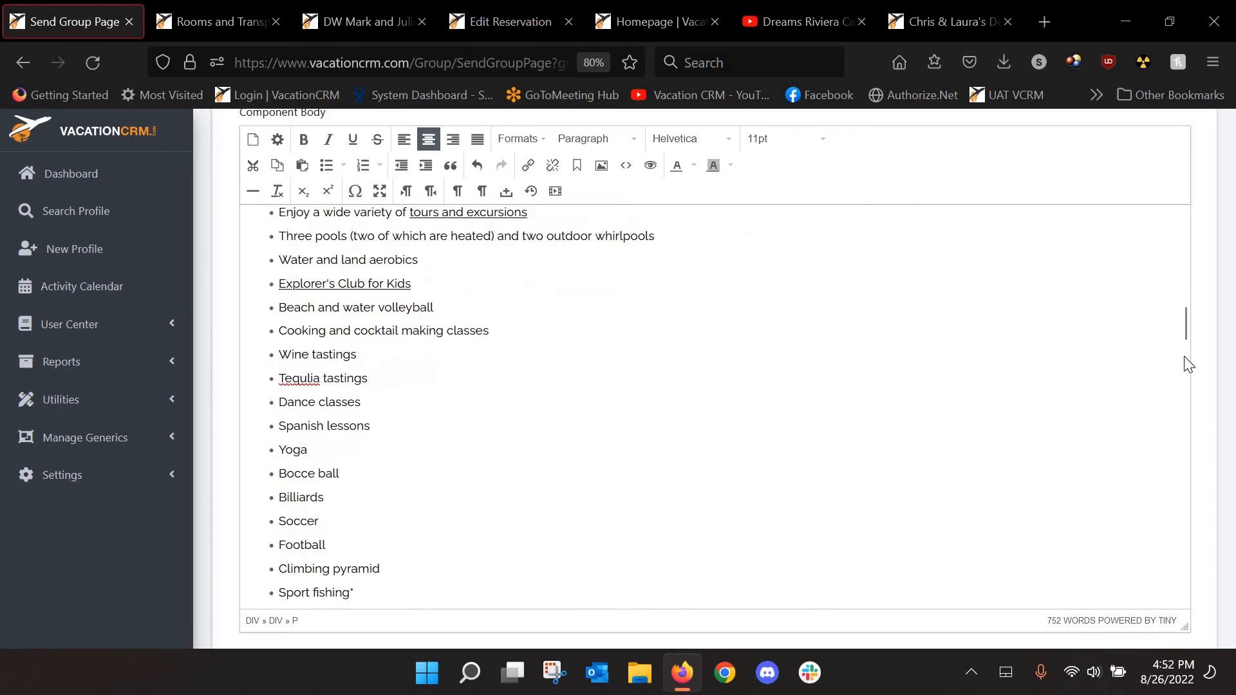
{"action": "scroll", "coordinate": [1192, 362], "scroll_direction": "down", "scroll_amount": 5}
{"action": "scroll", "coordinate": [1221, 358], "scroll_direction": "down", "scroll_amount": 5}
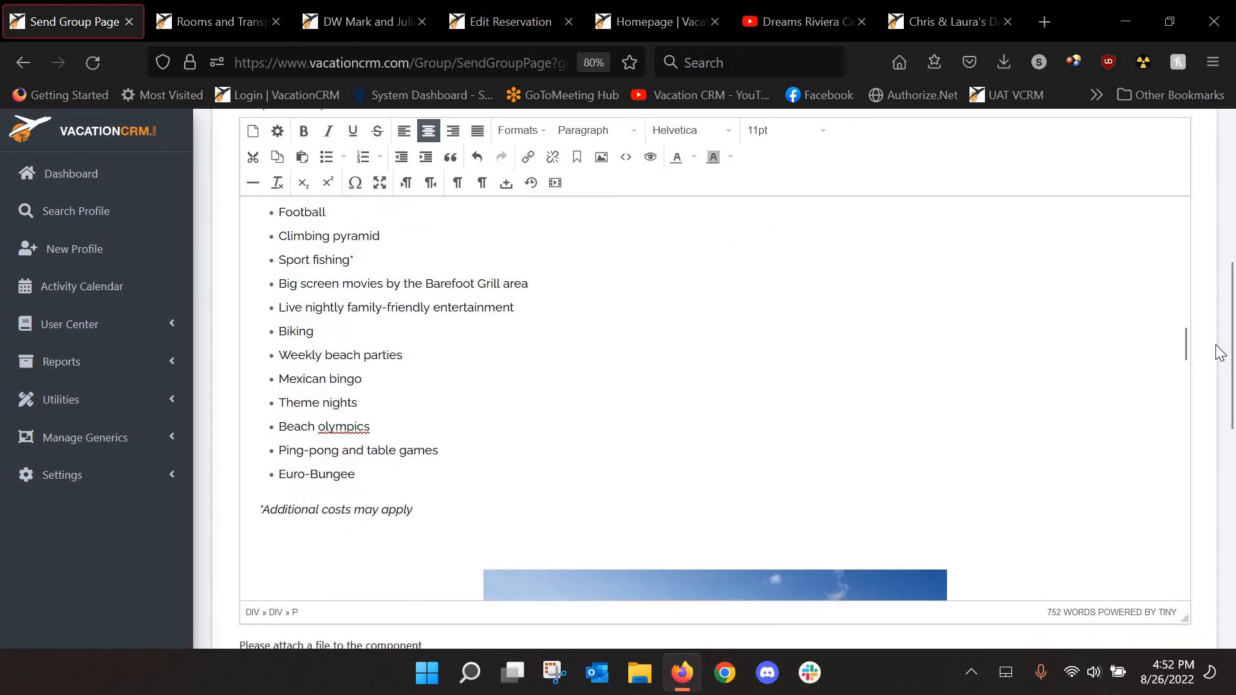
{"action": "scroll", "coordinate": [1221, 357], "scroll_direction": "down", "scroll_amount": 6}
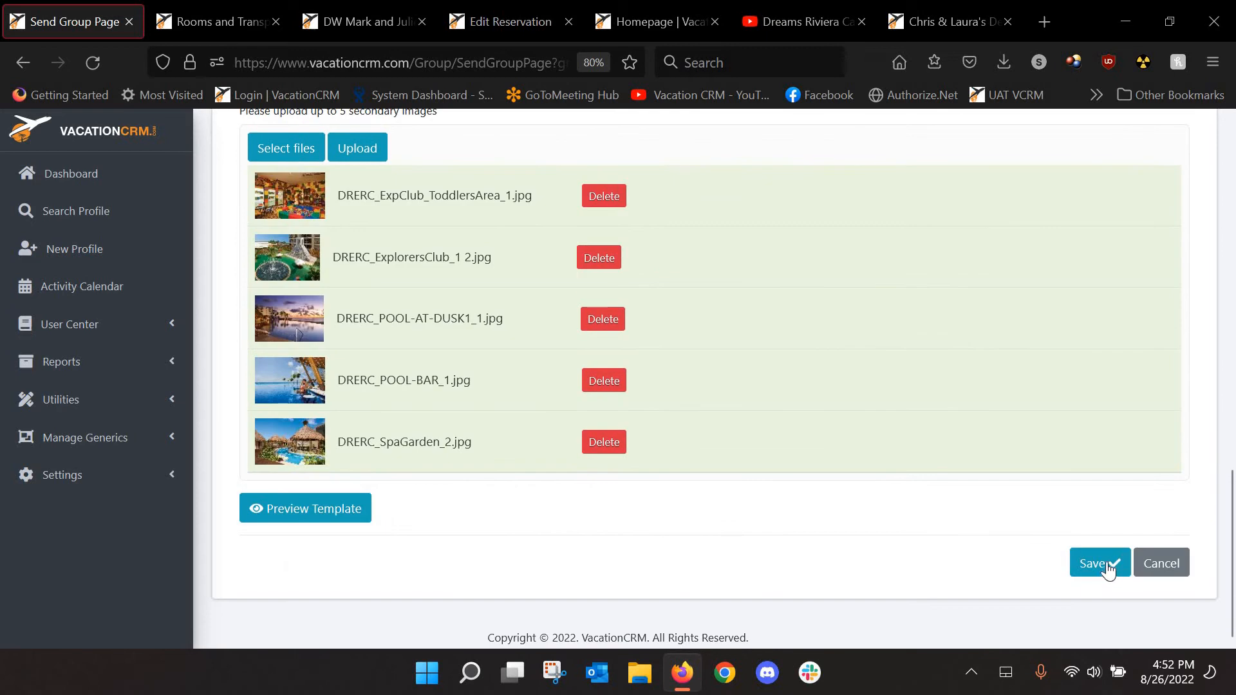
Save the resort component and check the embedded video above Hotel Activities
{"action": "left_click", "coordinate": [1105, 565]}
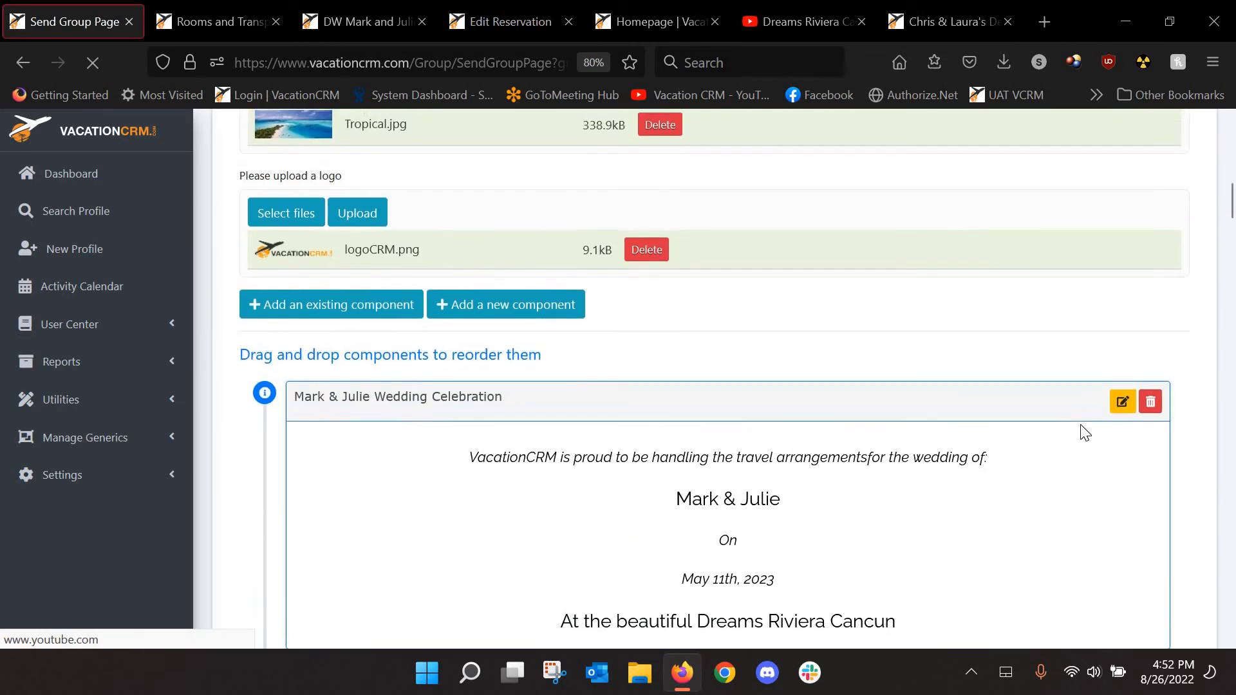
{"action": "scroll", "coordinate": [1195, 441], "scroll_direction": "down", "scroll_amount": 15}
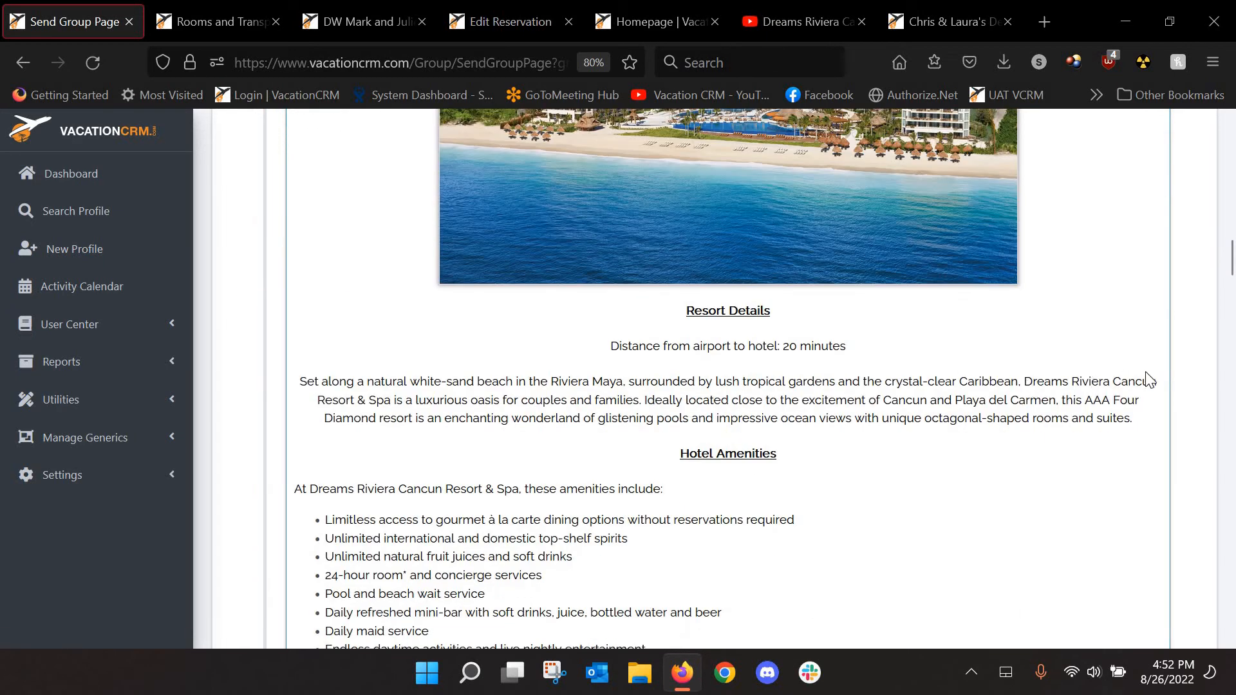
{"action": "scroll", "coordinate": [483, 276], "scroll_direction": "down", "scroll_amount": 3}
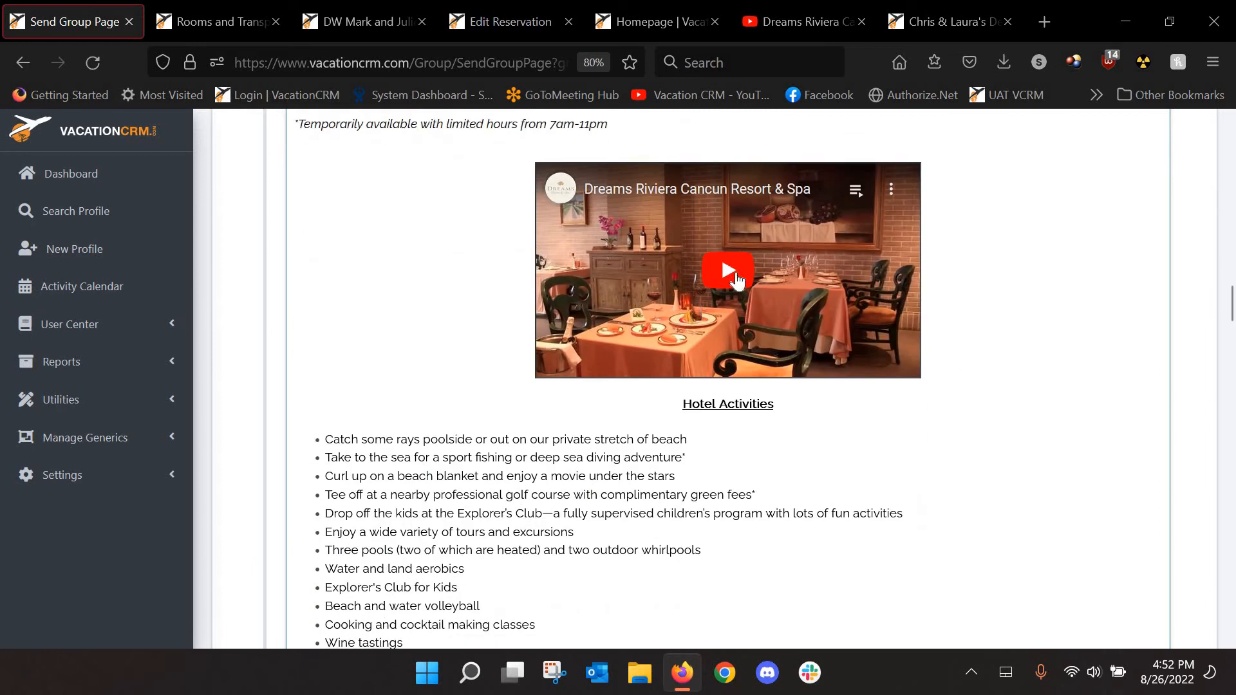
{"action": "left_click_drag", "start_coordinate": [1230, 308], "coordinate": [1234, 578]}
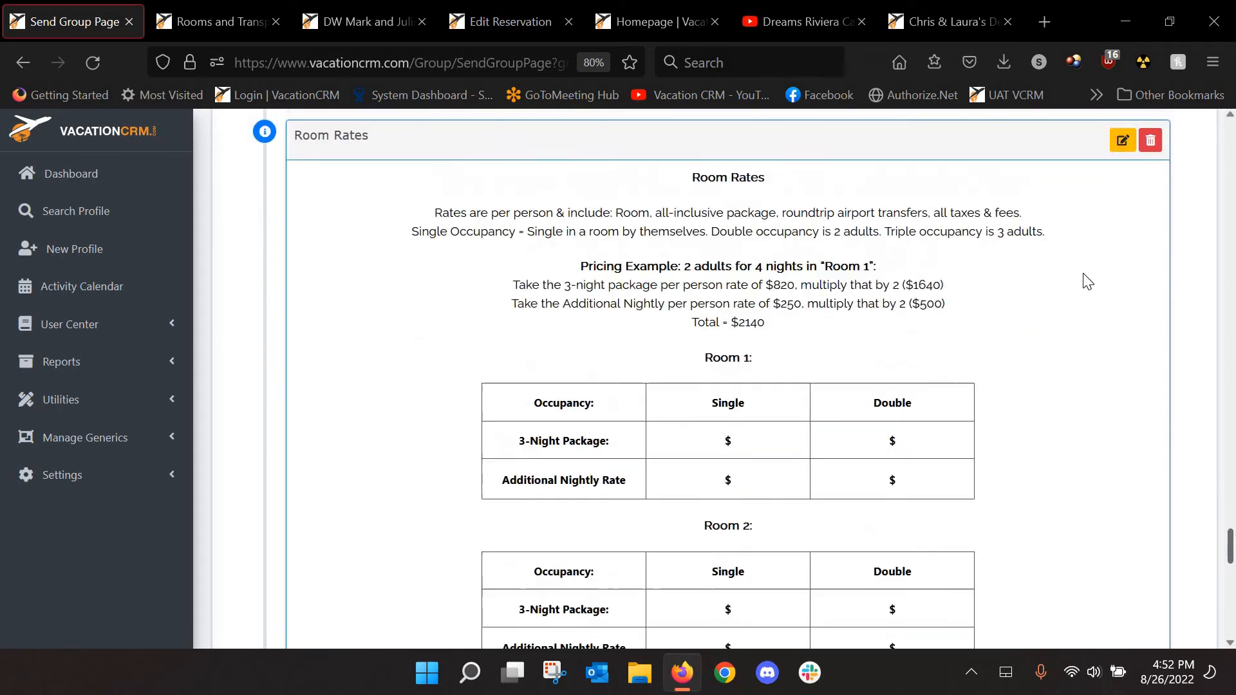
Open the Room Rates component, review its Room 1 pricing tables, and save it unchanged
{"action": "scroll", "coordinate": [1094, 245], "scroll_direction": "up", "scroll_amount": 2}
{"action": "left_click", "coordinate": [1120, 193]}
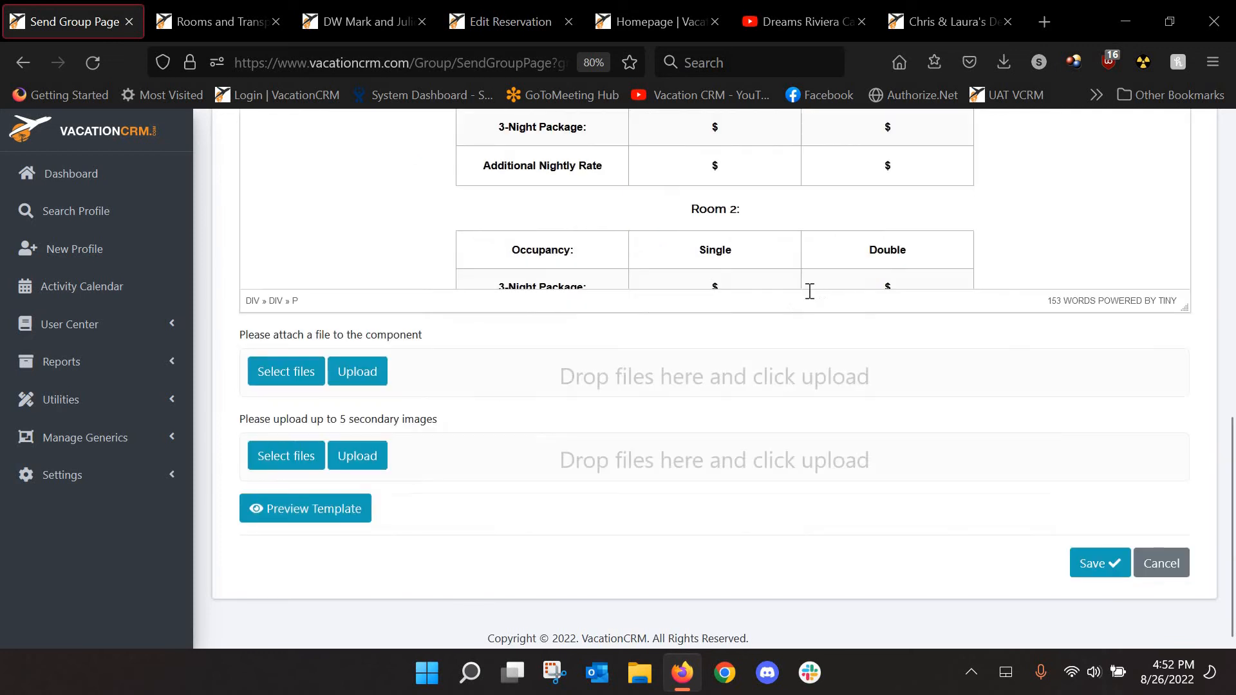
{"action": "scroll", "coordinate": [760, 284], "scroll_direction": "up", "scroll_amount": 3}
{"action": "left_click", "coordinate": [727, 222]}
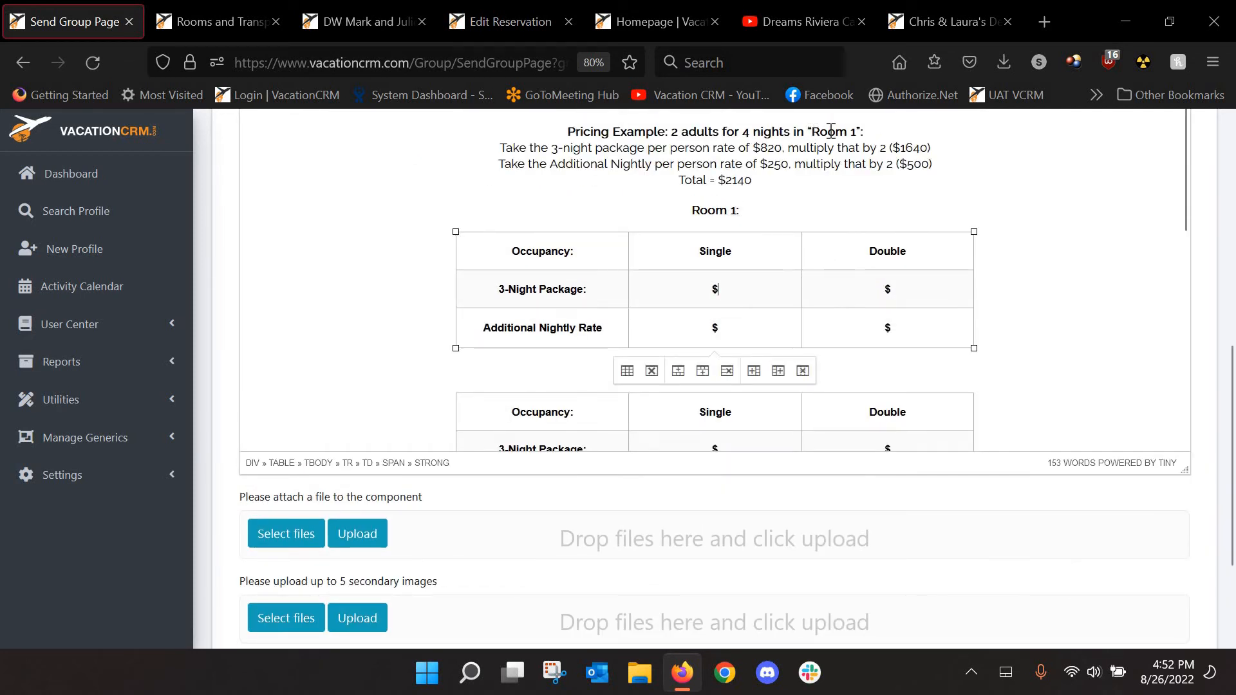
{"action": "left_click_drag", "start_coordinate": [812, 131], "coordinate": [854, 131]}
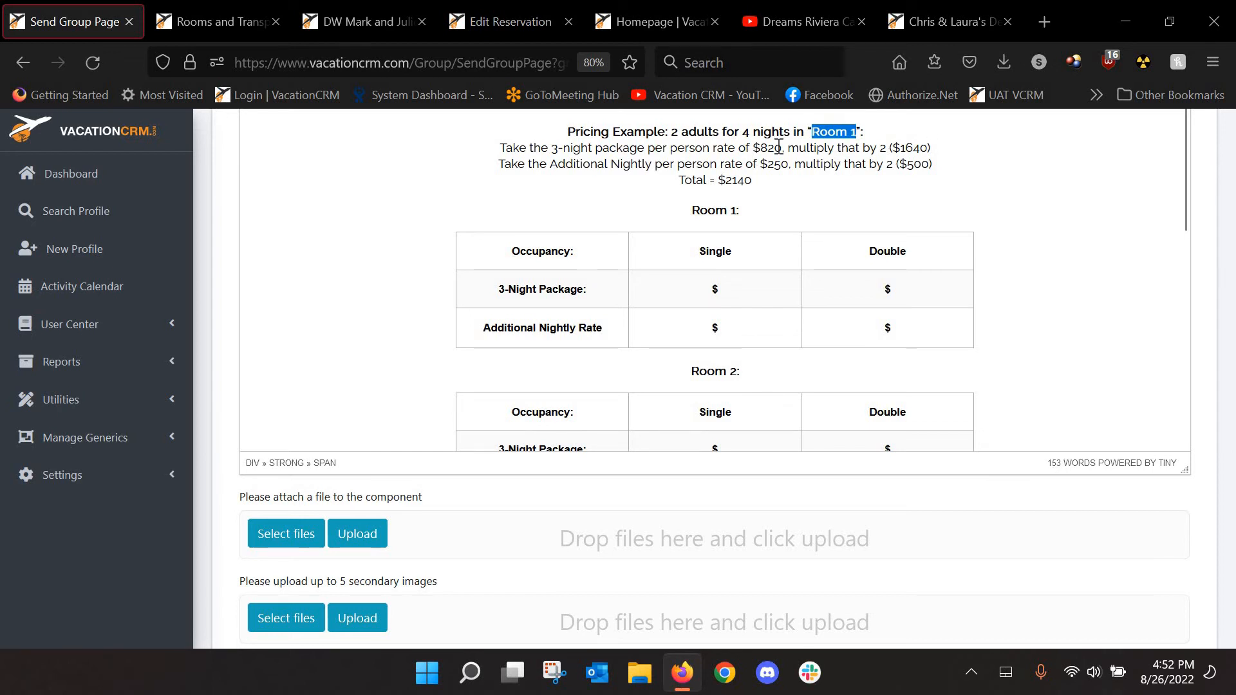
{"action": "left_click", "coordinate": [966, 285]}
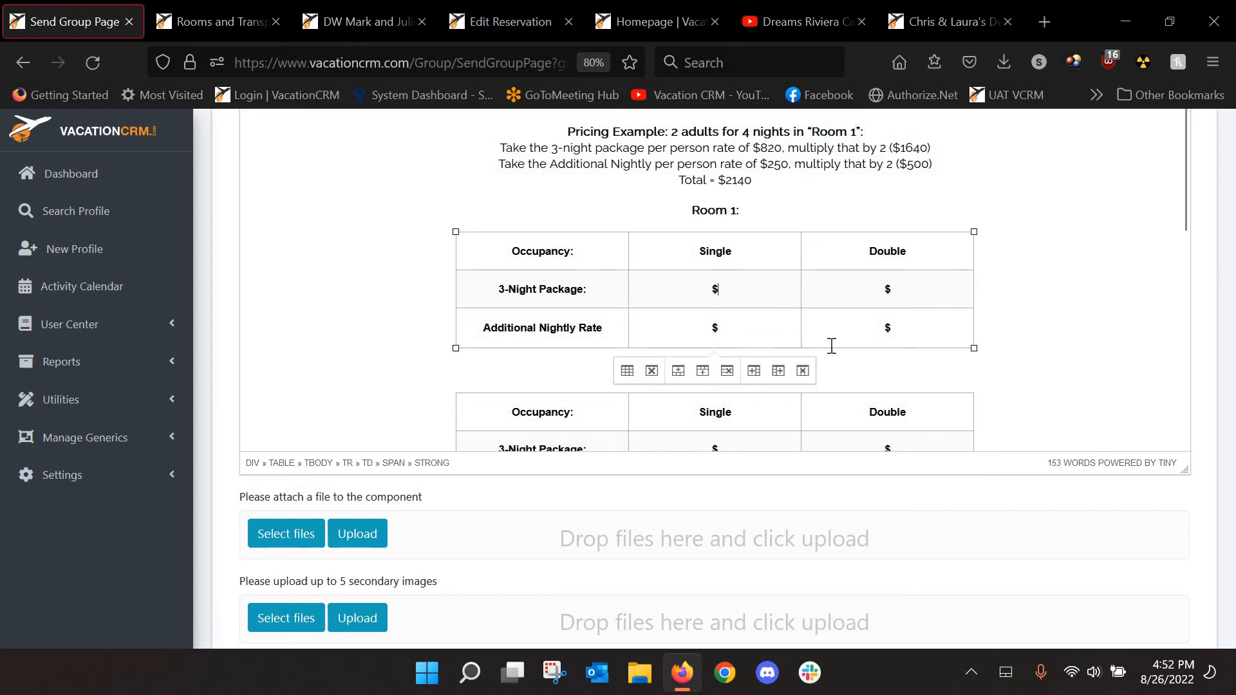
{"action": "scroll", "coordinate": [837, 361], "scroll_direction": "down", "scroll_amount": 2}
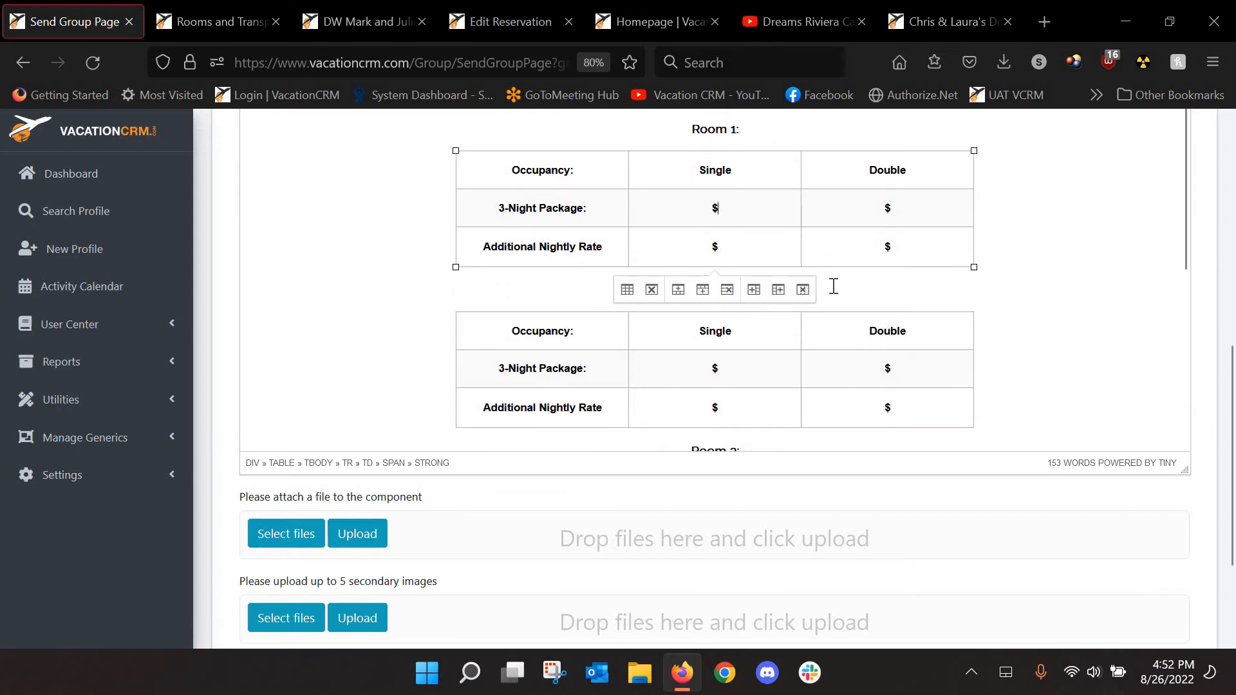
{"action": "right_click", "coordinate": [721, 146]}
{"action": "mouse_move", "coordinate": [754, 205]}
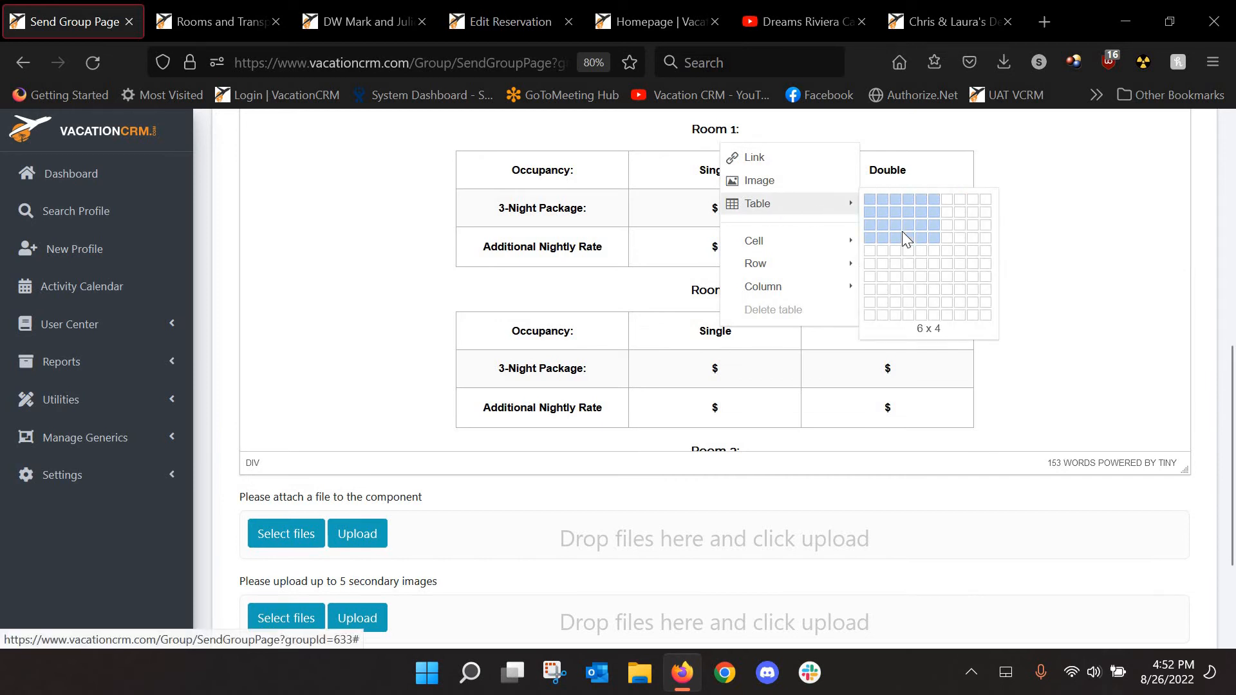
{"action": "left_click", "coordinate": [986, 176]}
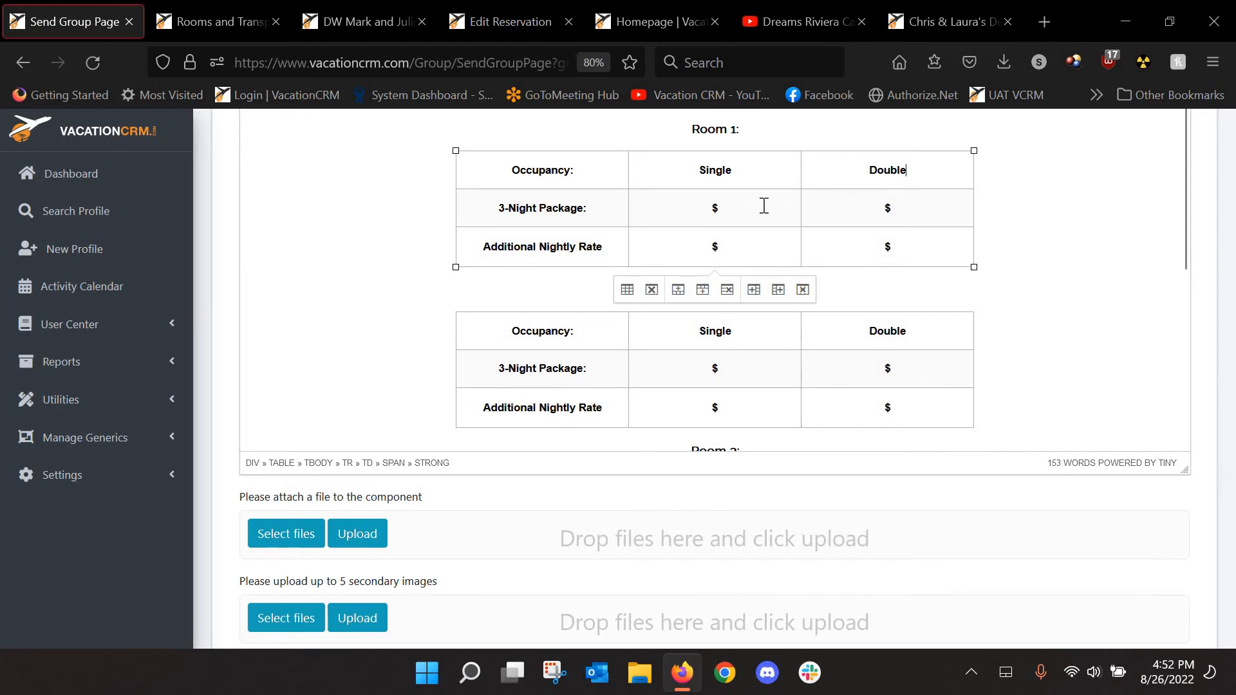
{"action": "scroll", "coordinate": [1217, 504], "scroll_direction": "down", "scroll_amount": 3}
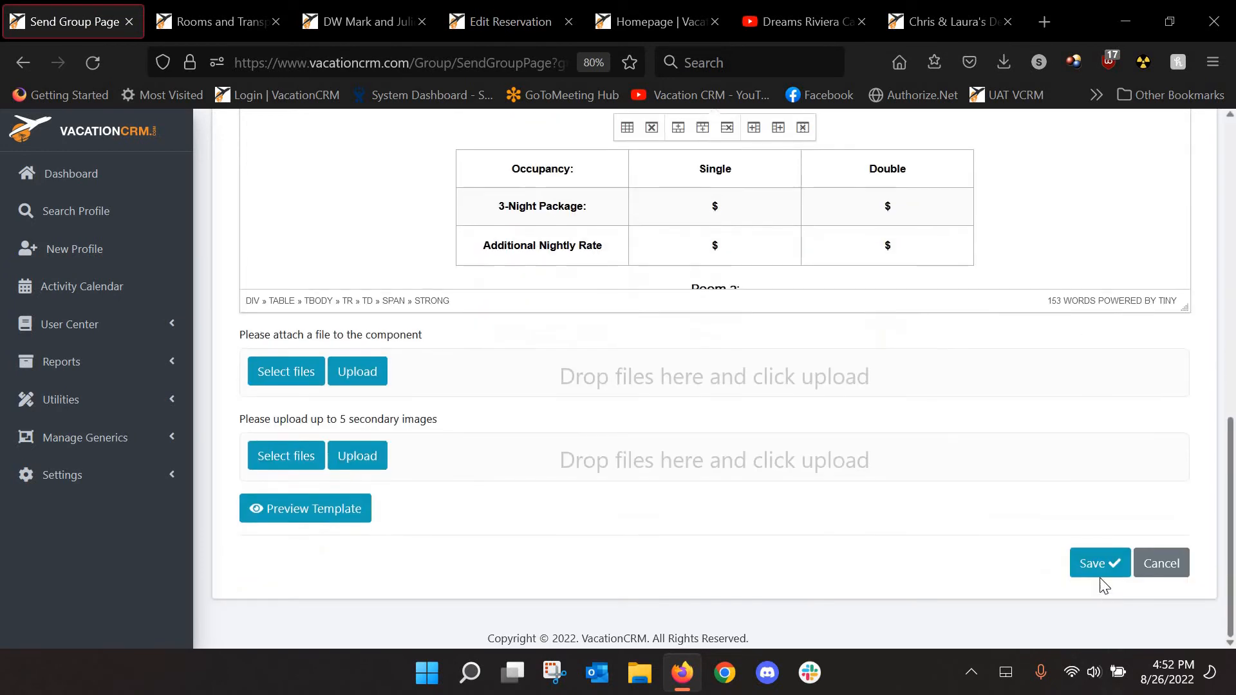
{"action": "left_click", "coordinate": [1095, 567]}
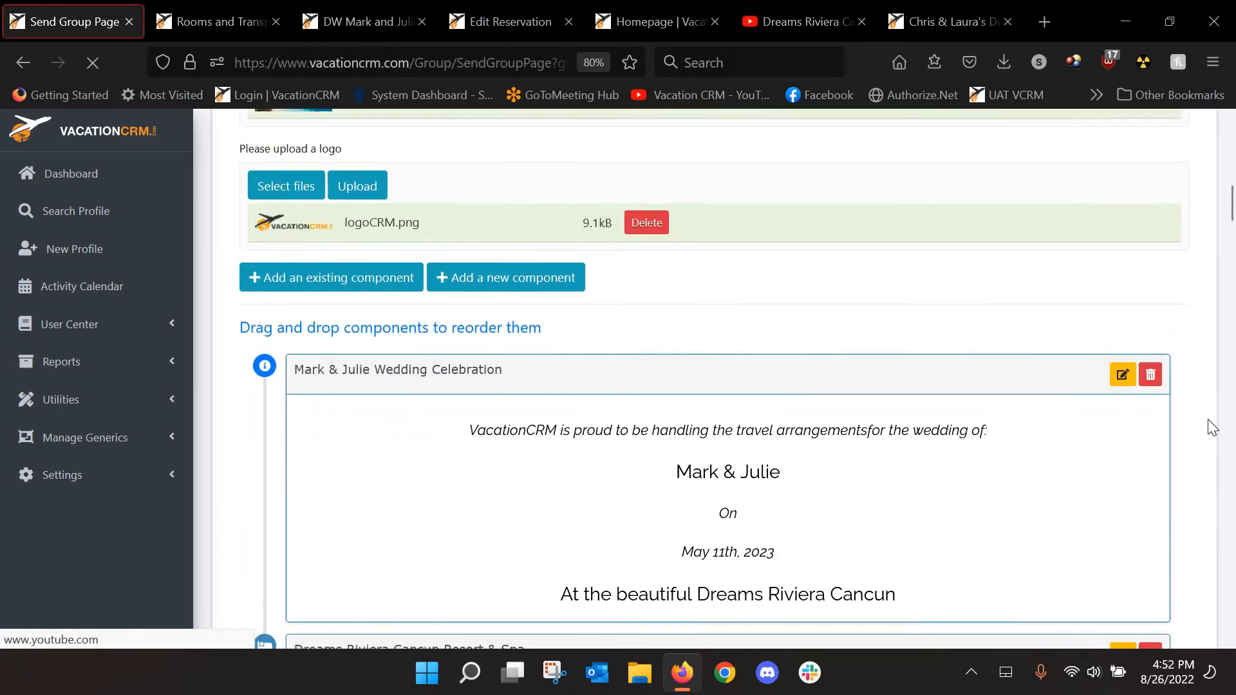
Send the wedding group page from the bottom of the Send Group Page
{"action": "left_click_drag", "start_coordinate": [1232, 205], "coordinate": [1233, 615]}
{"action": "scroll", "coordinate": [643, 450], "scroll_direction": "up", "scroll_amount": 2}
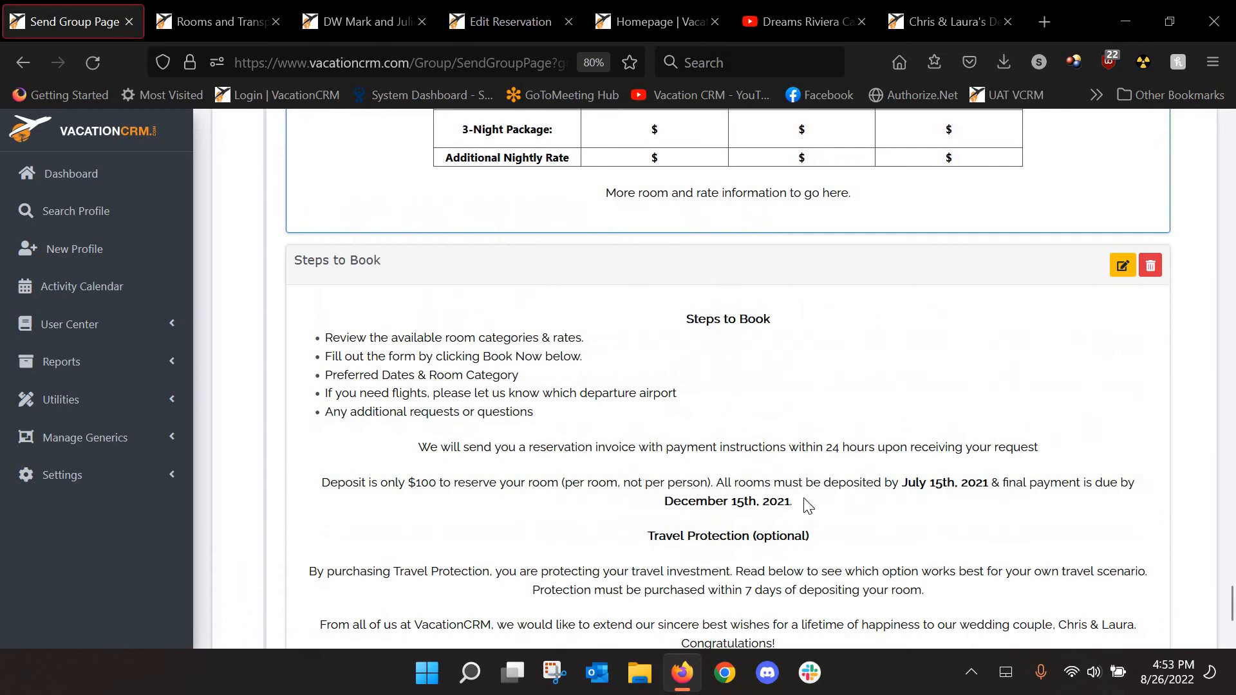
{"action": "scroll", "coordinate": [654, 469], "scroll_direction": "down", "scroll_amount": 4}
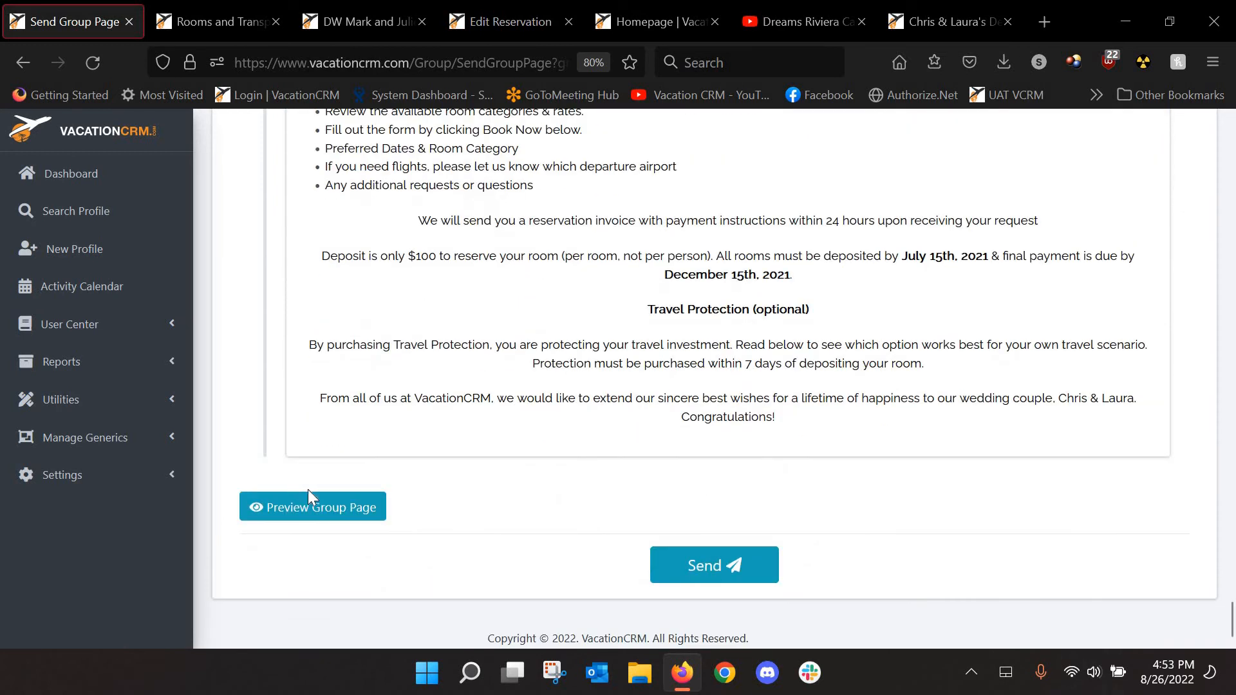
{"action": "left_click", "coordinate": [697, 579]}
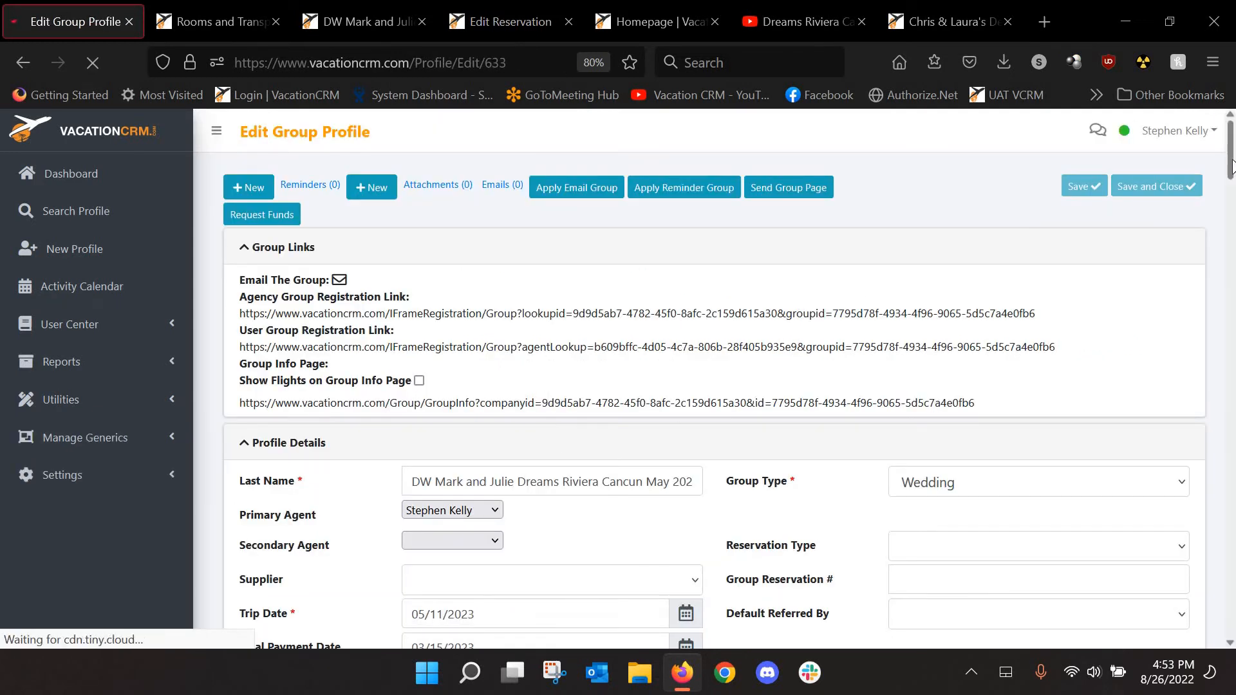
View the Mark & Julie Wedding group page dated 8/26/2022 from the Group Pages list
{"action": "scroll", "coordinate": [1233, 322], "scroll_direction": "down", "scroll_amount": 10}
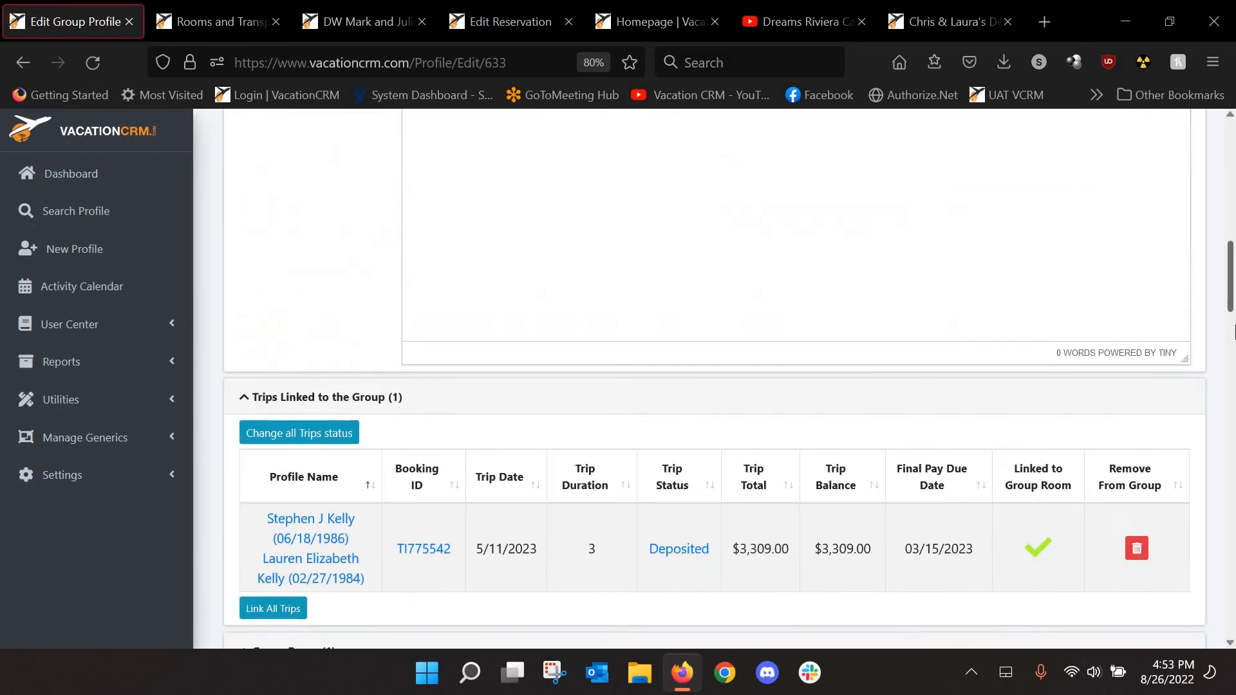
{"action": "scroll", "coordinate": [1233, 331], "scroll_direction": "down", "scroll_amount": 6}
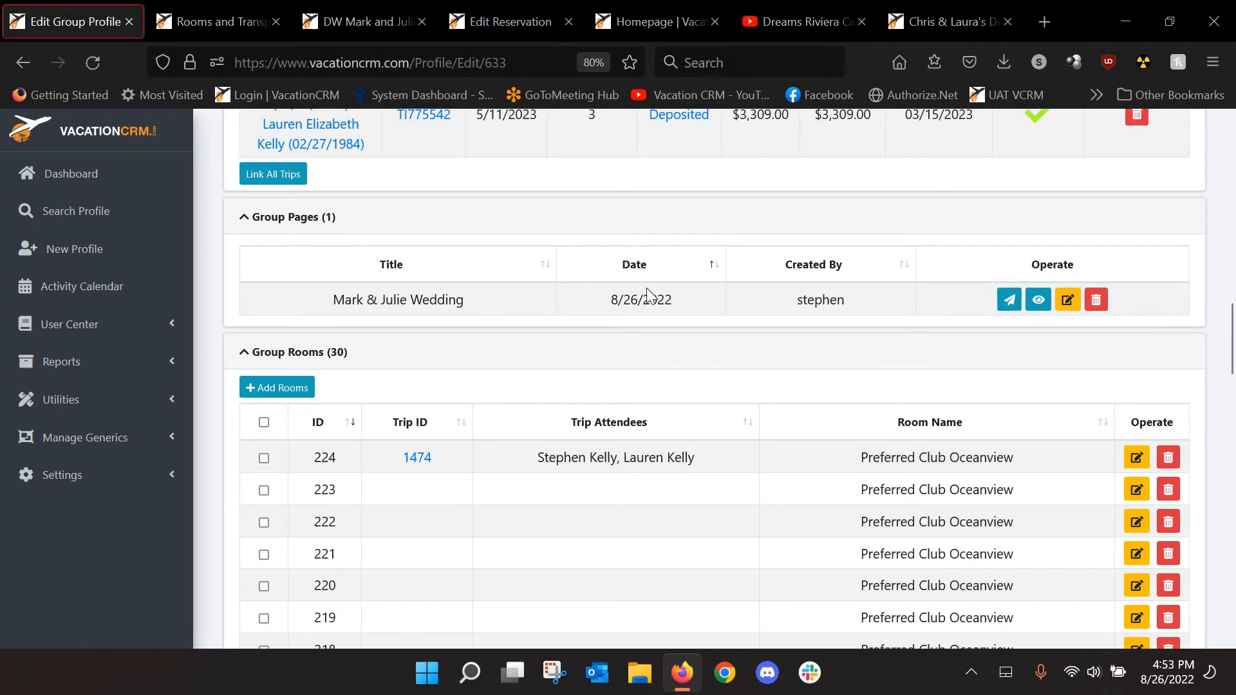
{"action": "left_click", "coordinate": [1039, 300]}
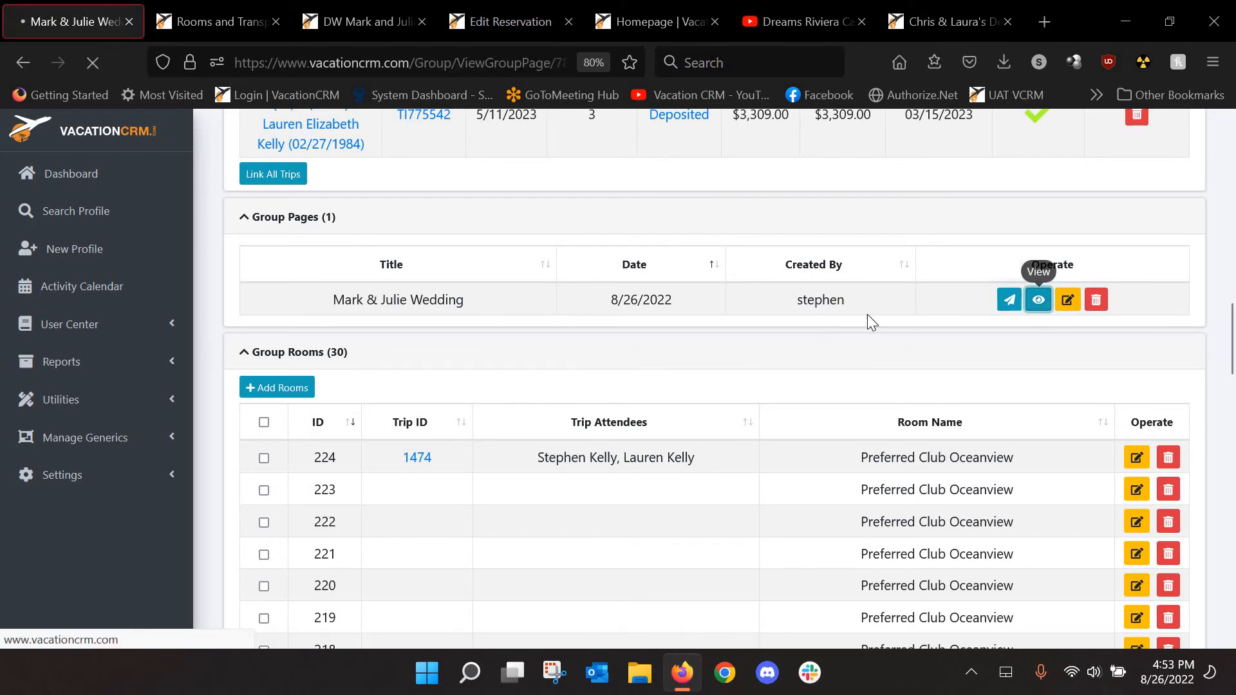
Review the wedding page preview through Steps to Book and Book Now, then return to Edit Group Profile
{"action": "scroll", "coordinate": [1019, 338], "scroll_direction": "down", "scroll_amount": 3}
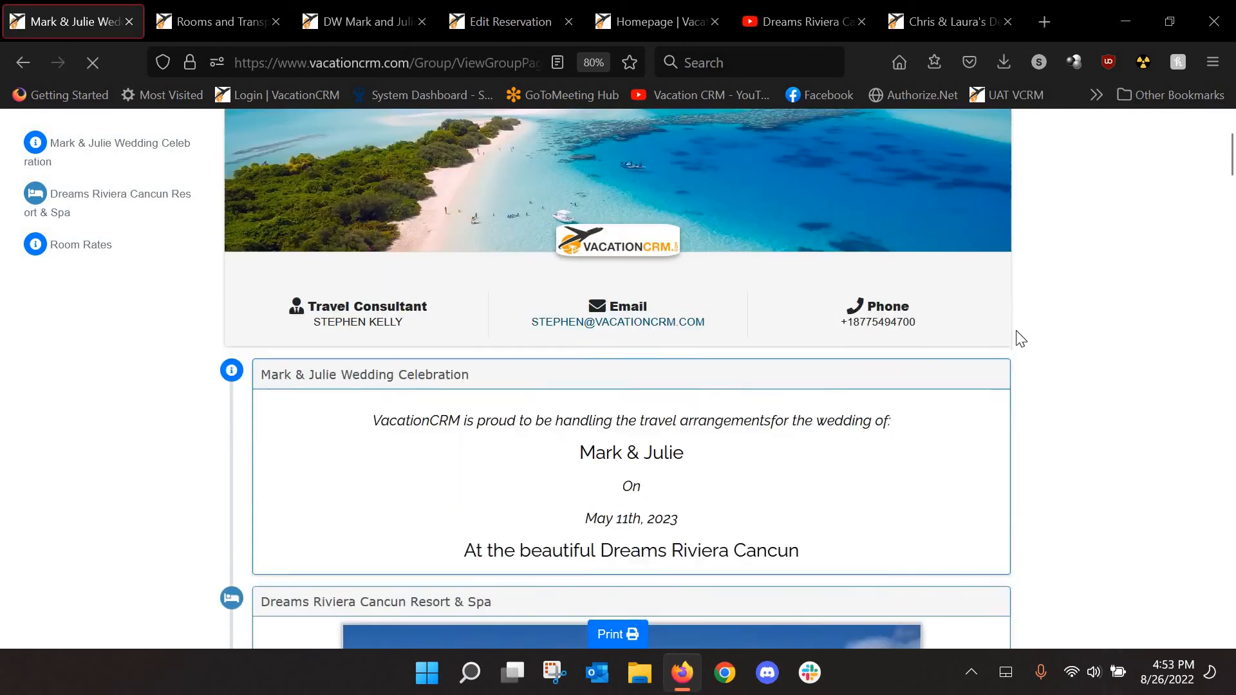
{"action": "scroll", "coordinate": [1021, 338], "scroll_direction": "down", "scroll_amount": 15}
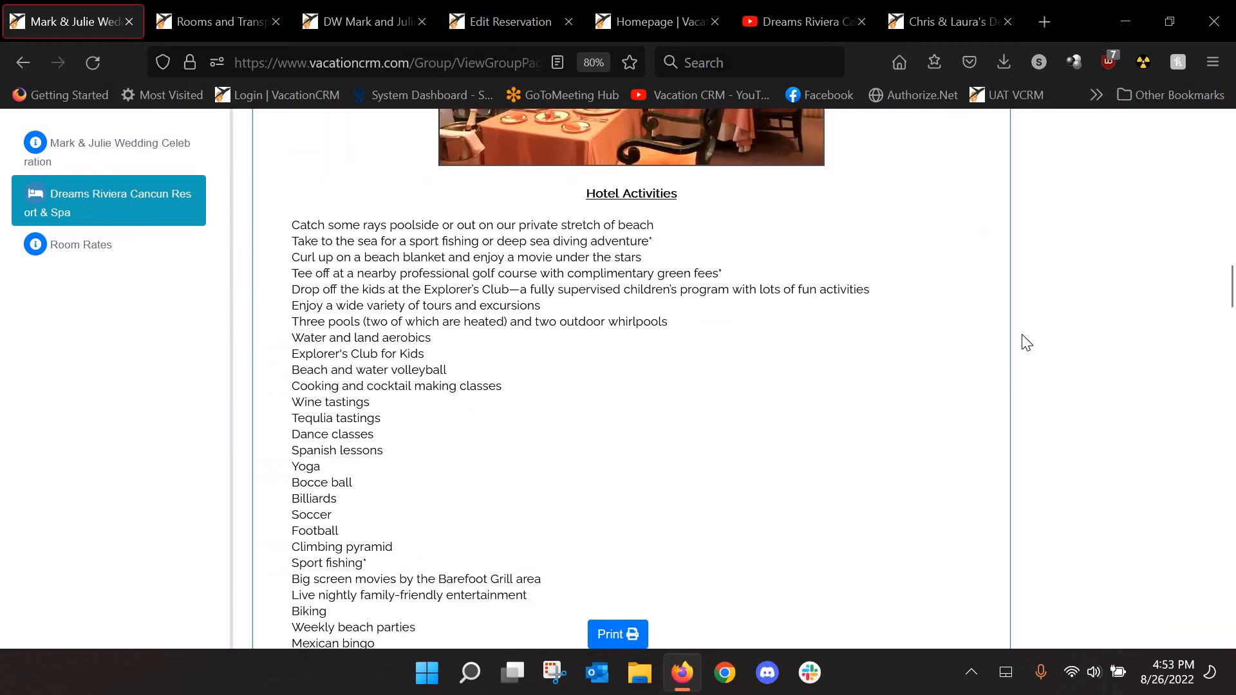
{"action": "scroll", "coordinate": [1027, 342], "scroll_direction": "down", "scroll_amount": 15}
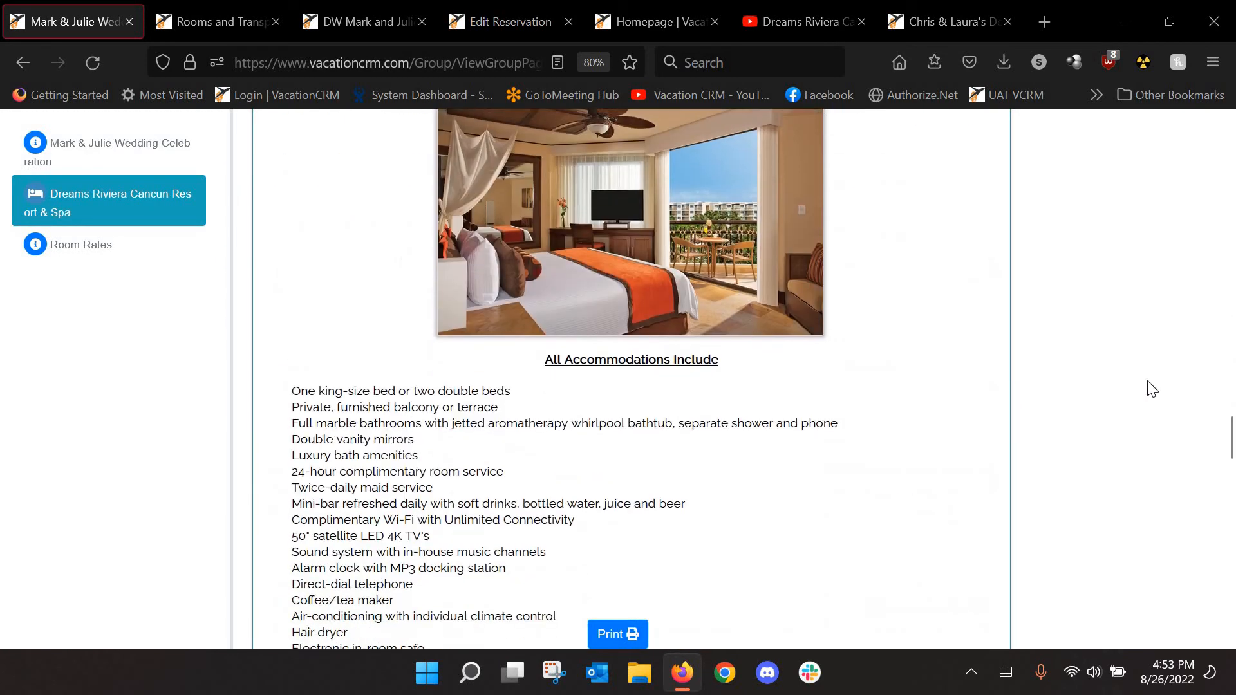
{"action": "scroll", "coordinate": [1156, 396], "scroll_direction": "down", "scroll_amount": 20}
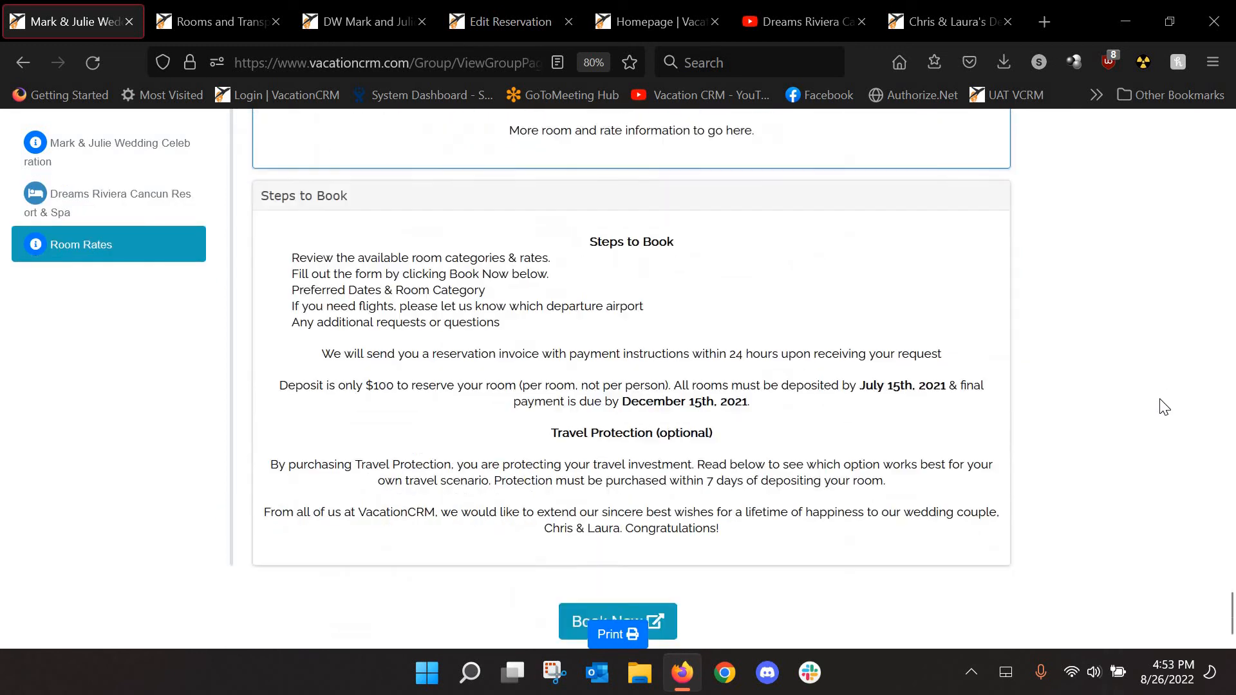
{"action": "scroll", "coordinate": [1164, 407], "scroll_direction": "down", "scroll_amount": 1}
{"action": "left_click", "coordinate": [21, 60]}
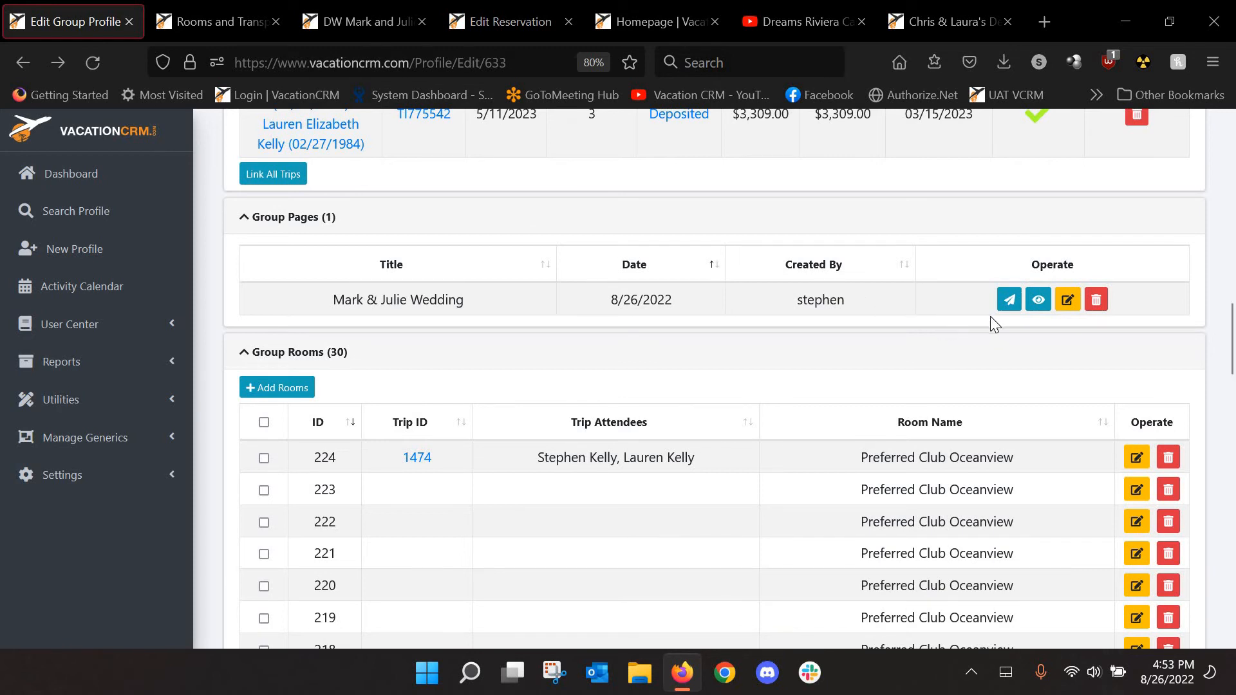
Reopen the wedding group page for editing and resave its Room Rates component
{"action": "left_click", "coordinate": [1068, 300]}
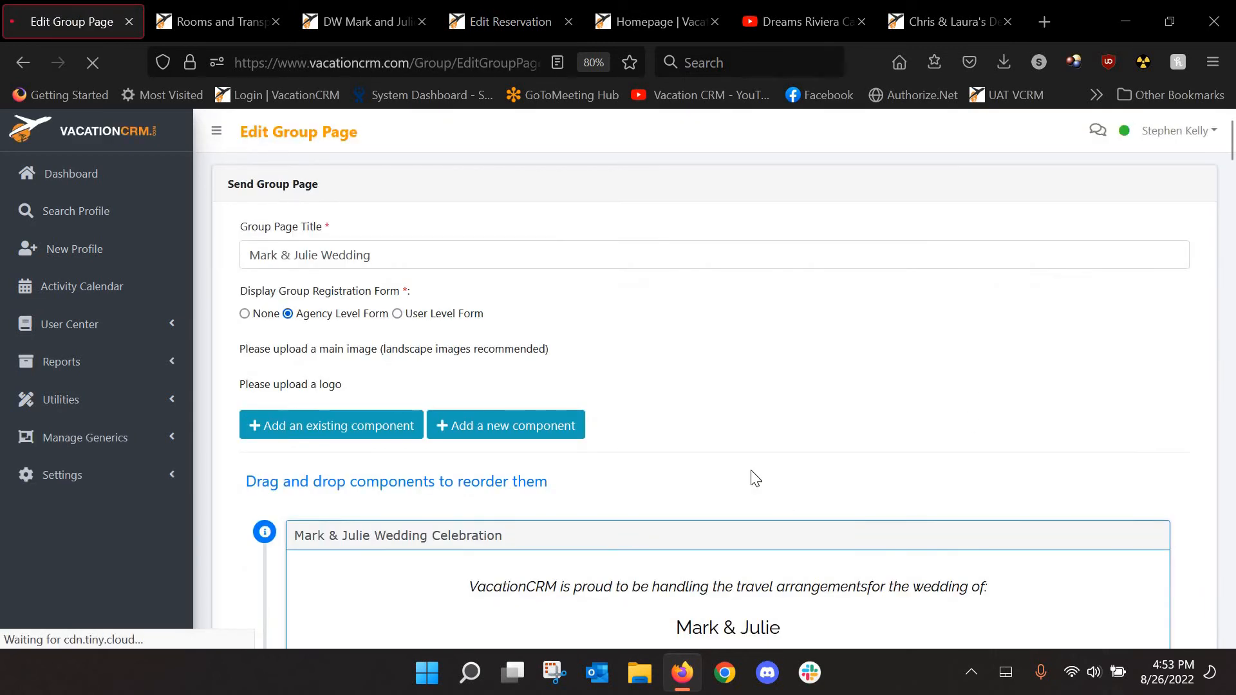
{"action": "scroll", "coordinate": [750, 474], "scroll_direction": "down", "scroll_amount": 5}
{"action": "left_click_drag", "start_coordinate": [1233, 190], "coordinate": [1225, 520]}
{"action": "left_click", "coordinate": [1122, 445]}
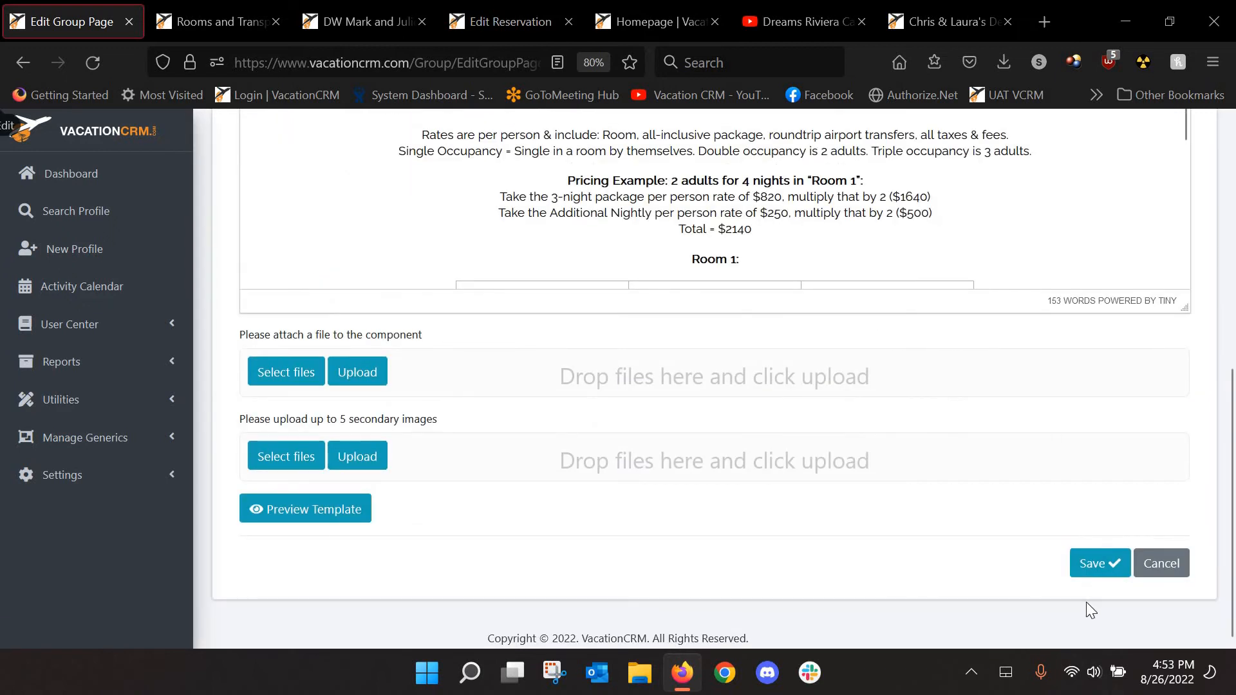
{"action": "left_click", "coordinate": [1096, 563]}
Save the changes to the Mark & Julie Wedding group page
{"action": "left_click_drag", "start_coordinate": [1233, 174], "coordinate": [1234, 170]}
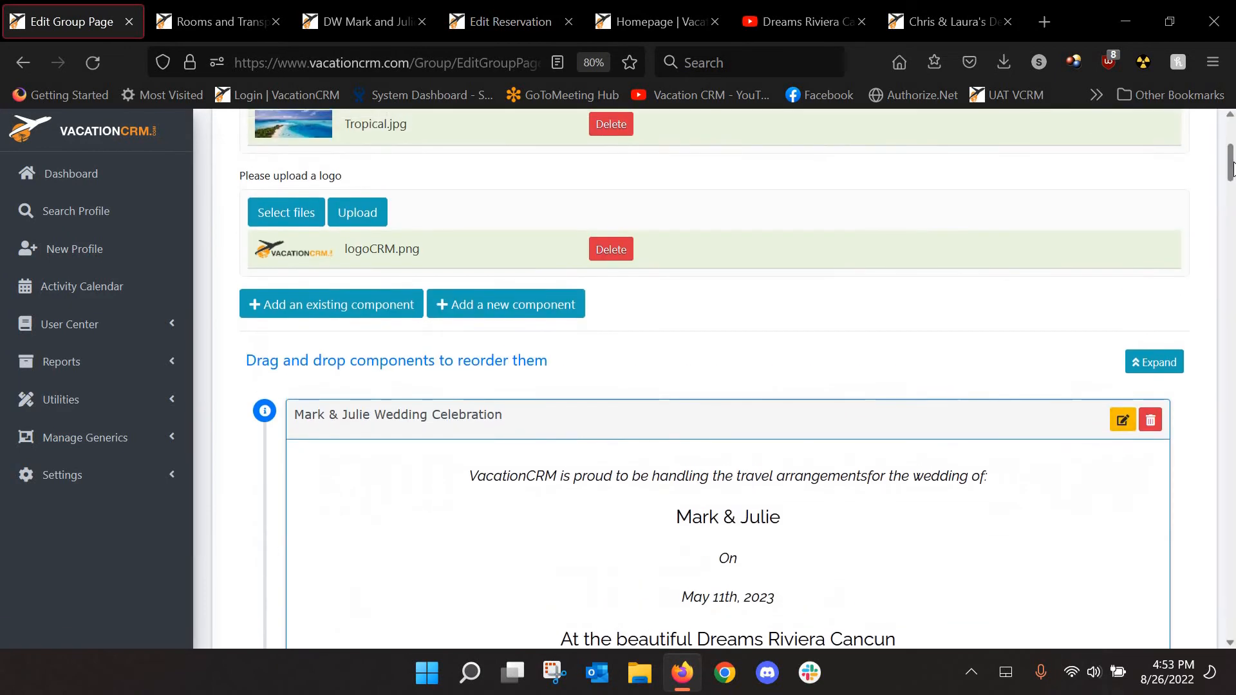
{"action": "left_click_drag", "start_coordinate": [1235, 380], "coordinate": [1235, 646]}
{"action": "scroll", "coordinate": [740, 515], "scroll_direction": "down", "scroll_amount": 5}
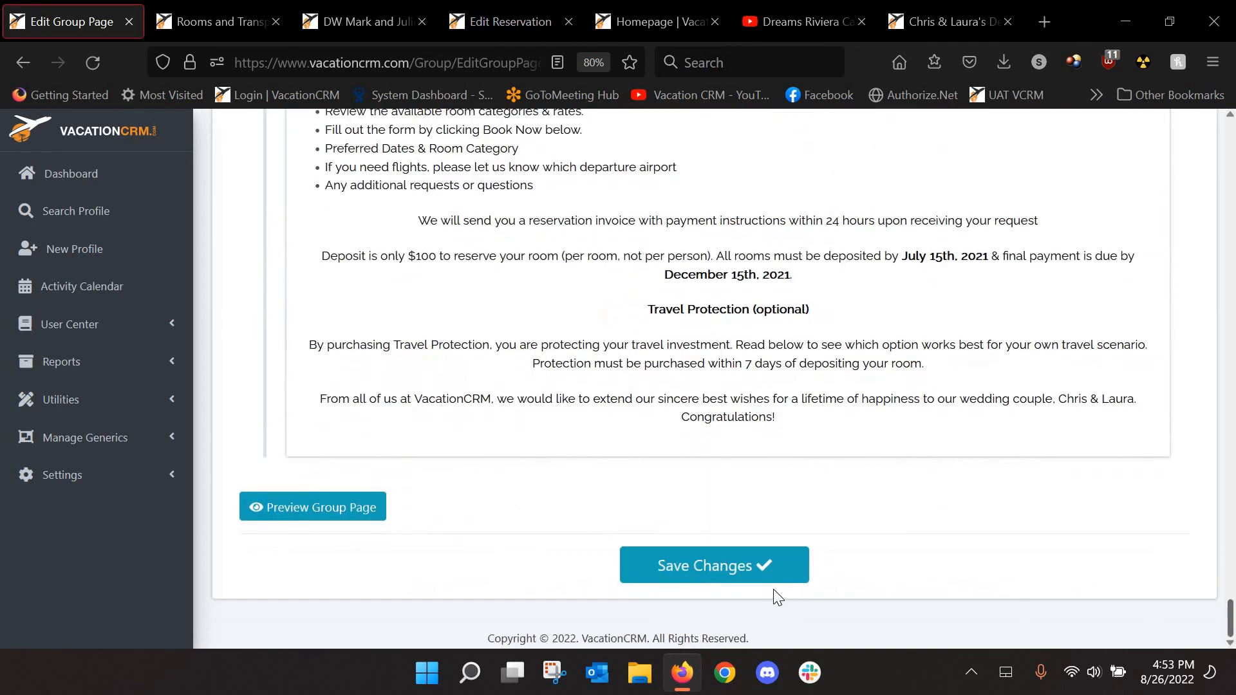
{"action": "left_click", "coordinate": [723, 579]}
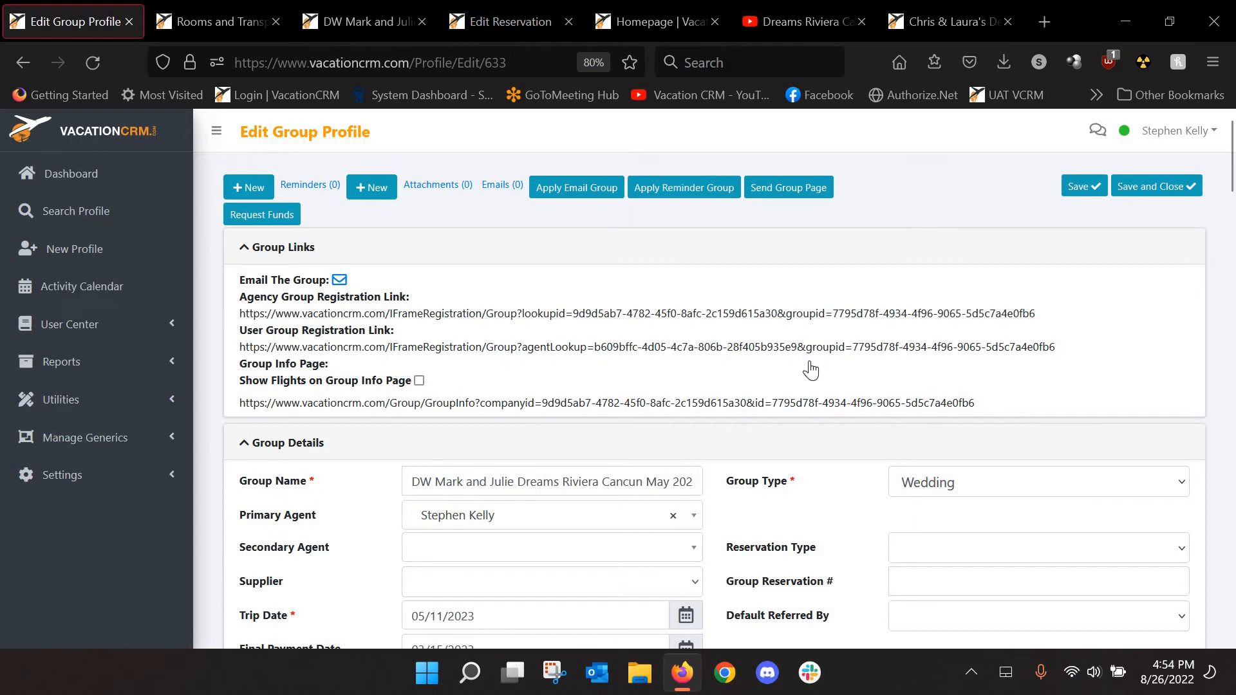
Set the invoice information display name to 'Important Group information'
{"action": "scroll", "coordinate": [456, 419], "scroll_direction": "down", "scroll_amount": 2}
{"action": "scroll", "coordinate": [253, 467], "scroll_direction": "down", "scroll_amount": 5}
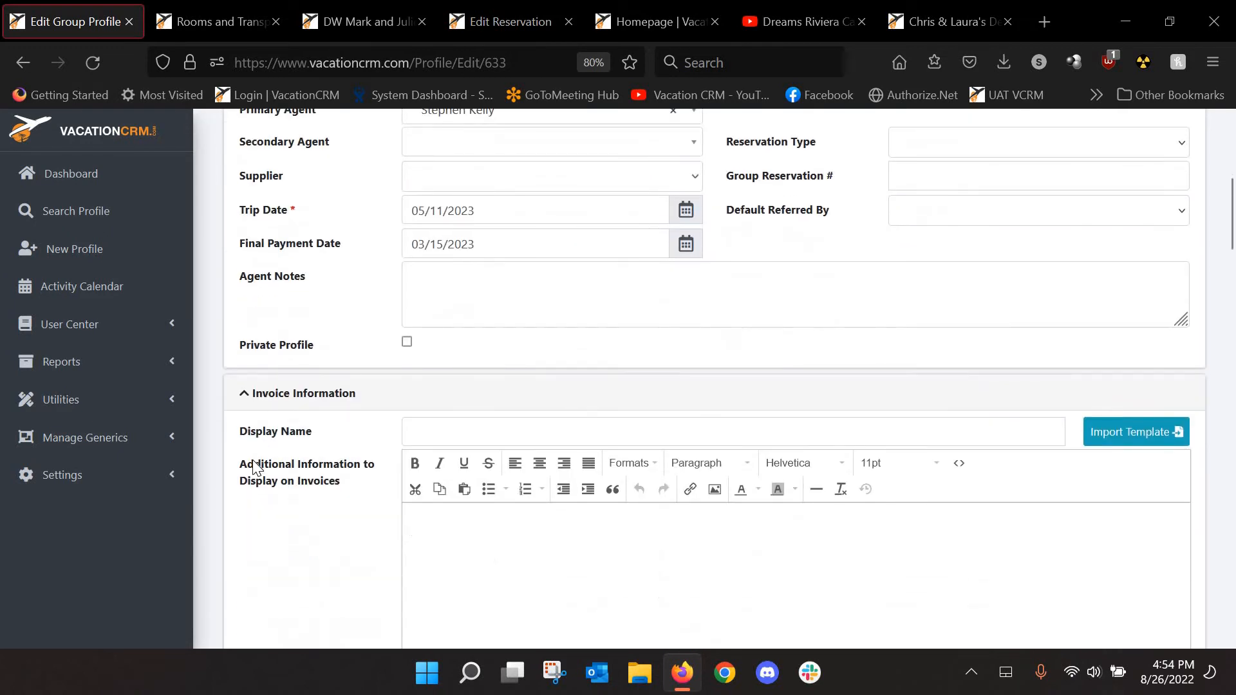
{"action": "scroll", "coordinate": [266, 314], "scroll_direction": "down", "scroll_amount": 1}
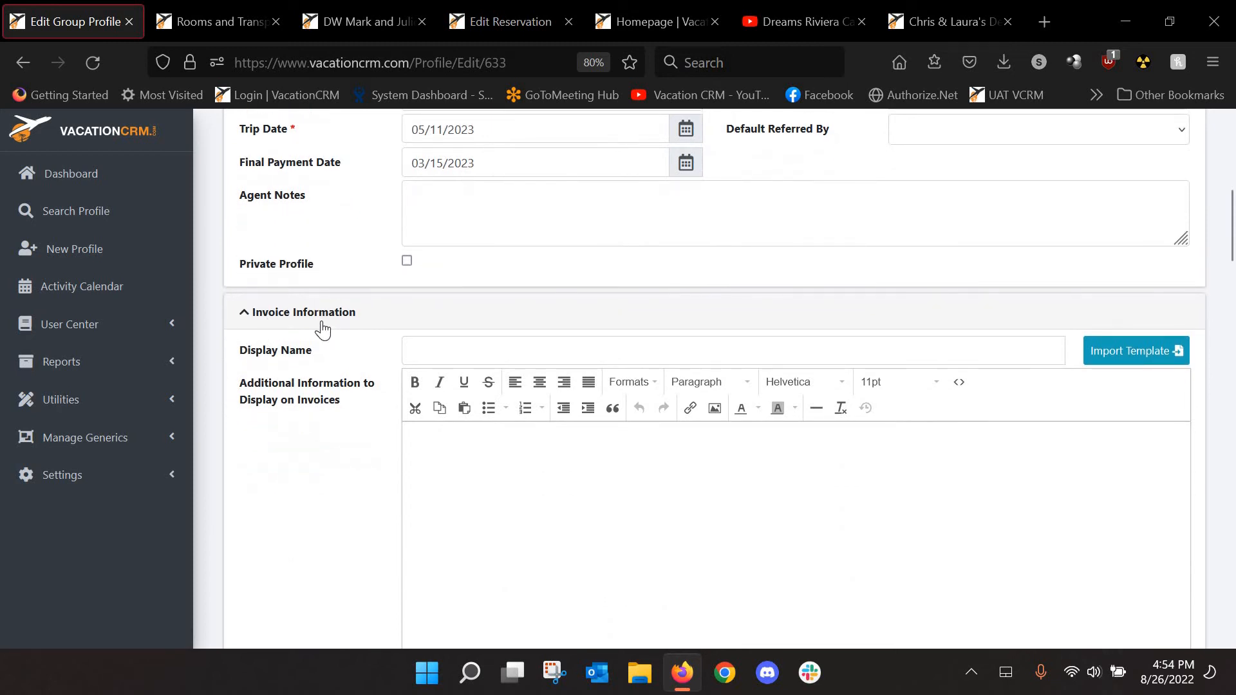
{"action": "scroll", "coordinate": [376, 340], "scroll_direction": "down", "scroll_amount": 2}
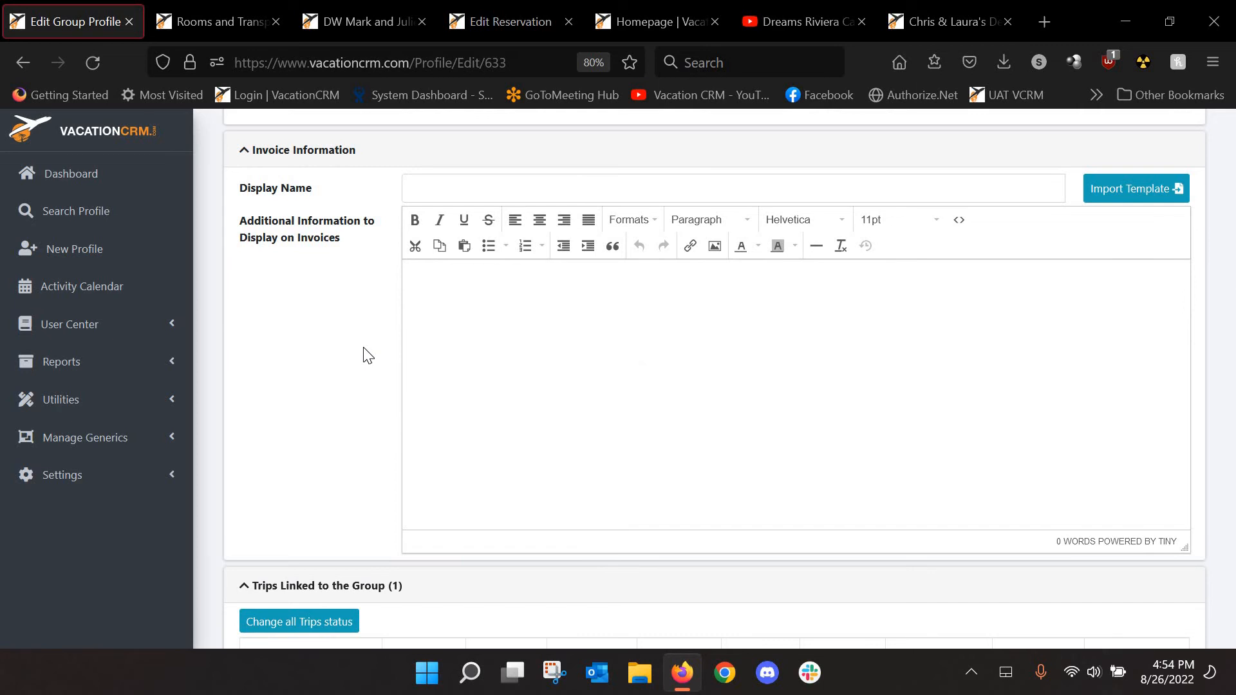
{"action": "scroll", "coordinate": [386, 335], "scroll_direction": "up", "scroll_amount": 3}
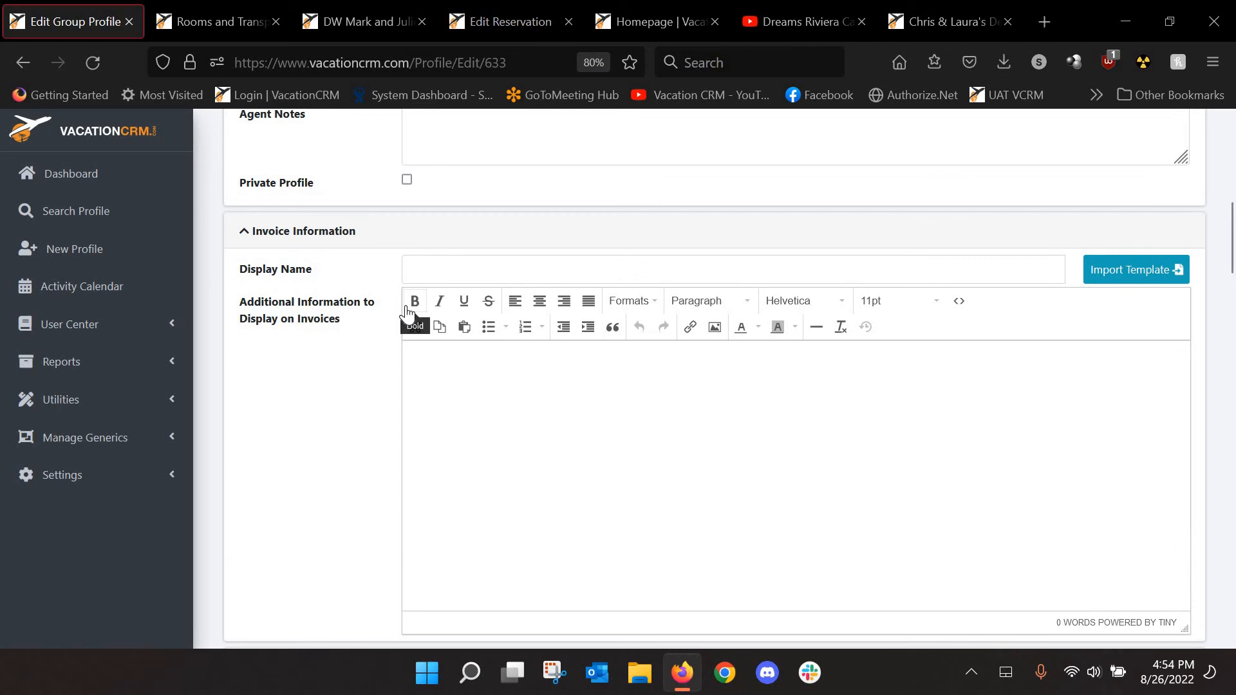
{"action": "left_click", "coordinate": [440, 279]}
{"action": "type", "text": "Imp"}
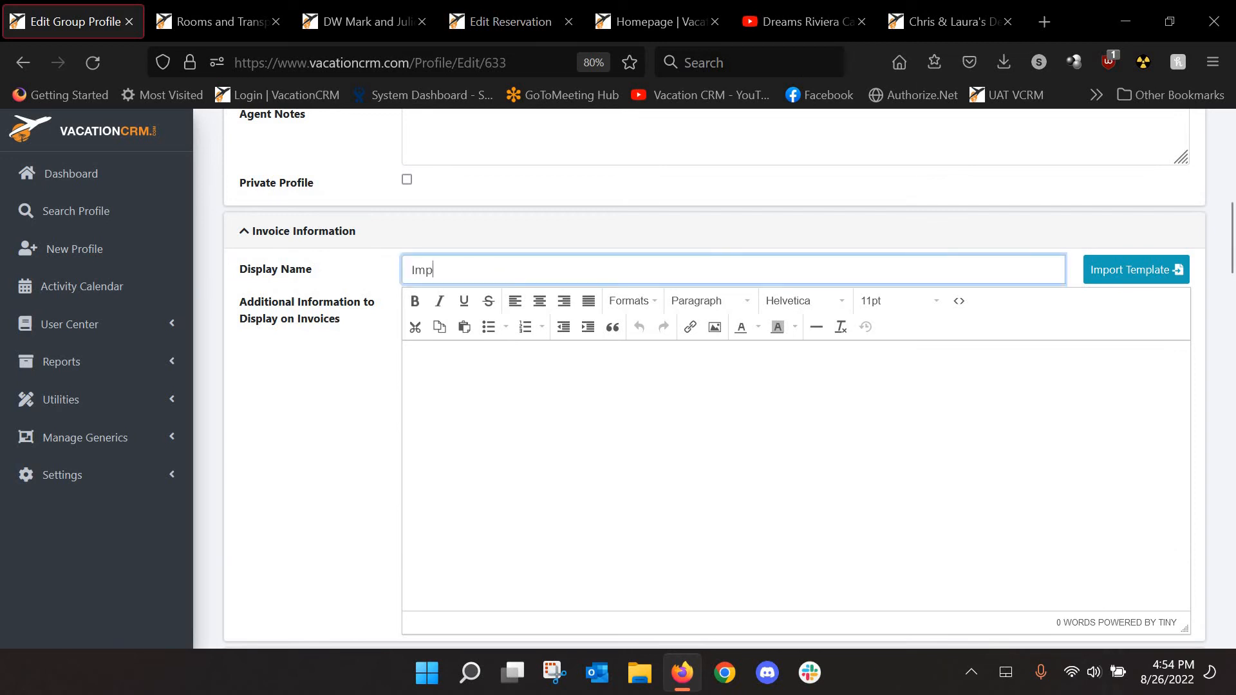
{"action": "type", "text": "ortant Group information"}
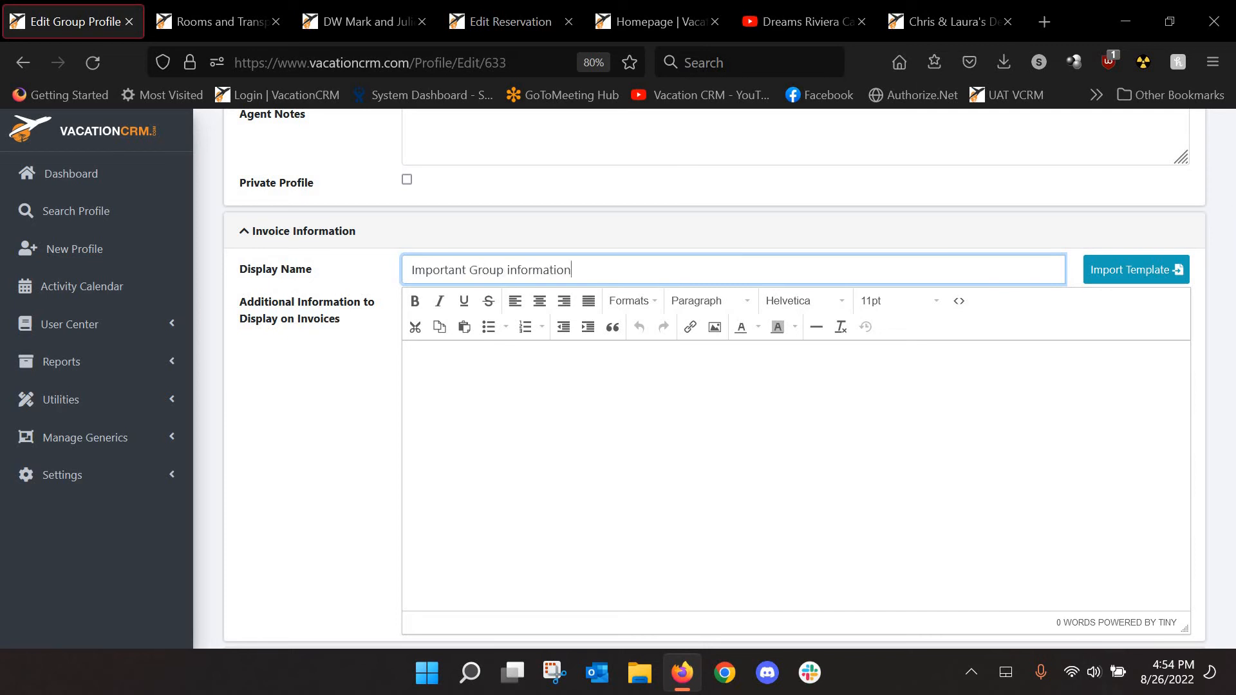
{"action": "key", "text": "Tab"}
Add 'Testing group info portion of the invoice.' and 'More info here.' as invoice text, then save the group
{"action": "left_click", "coordinate": [488, 384]}
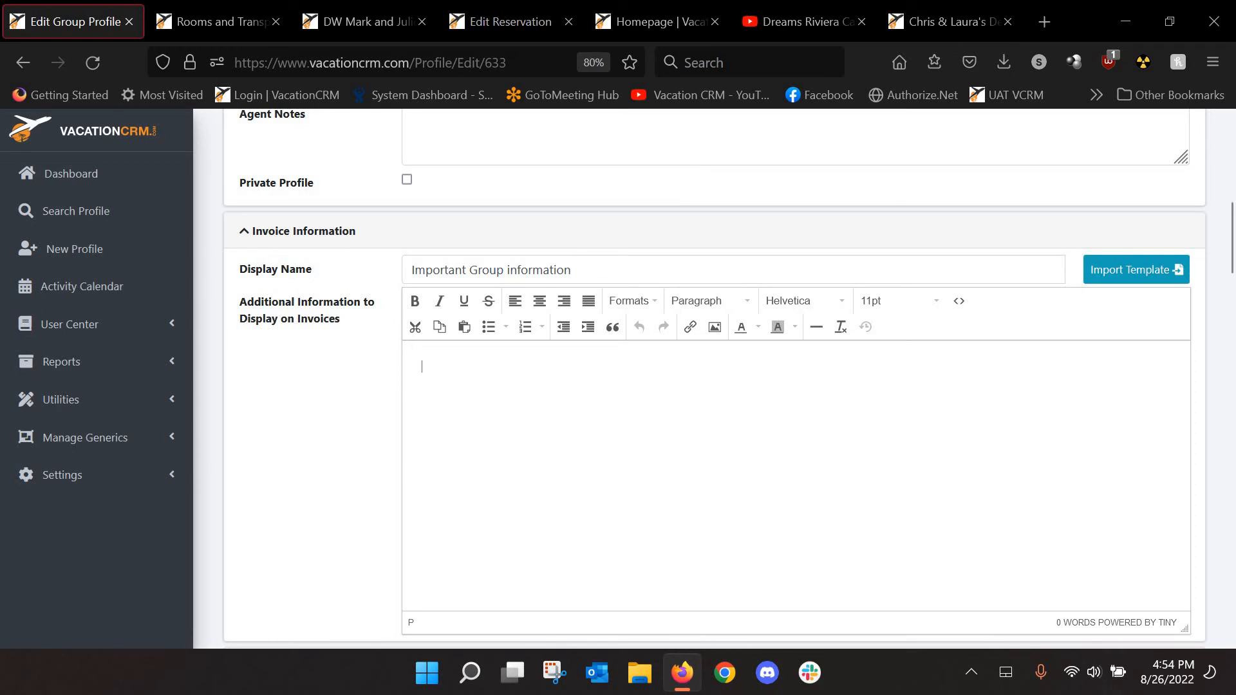
{"action": "type", "text": "Testing group info porti"}
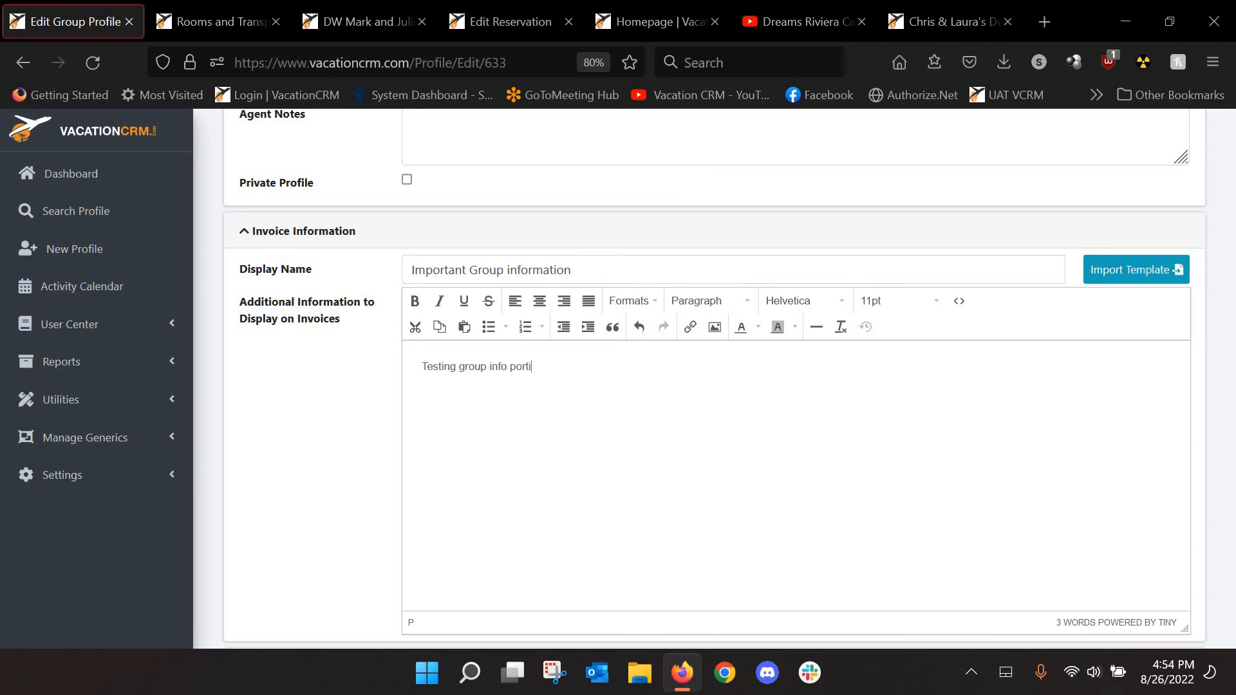
{"action": "type", "text": "on of the invoice."}
{"action": "key", "text": "Return"}
{"action": "type", "text": "More info h"}
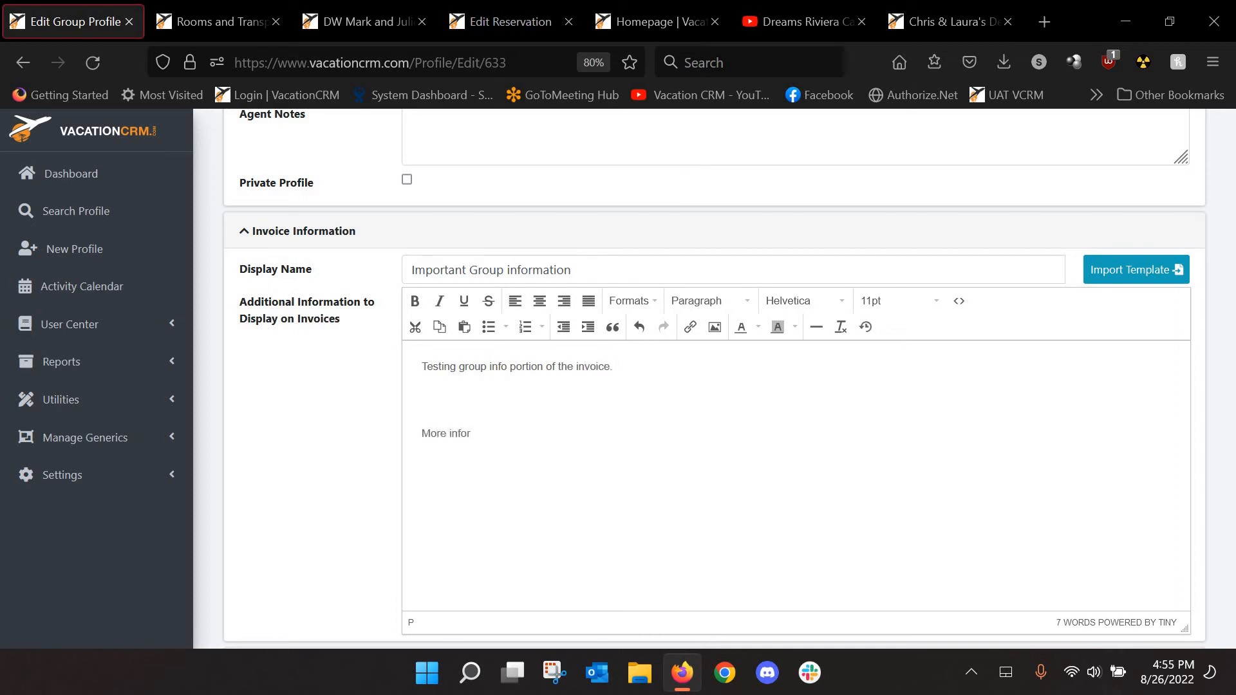
{"action": "type", "text": "ere."}
{"action": "scroll", "coordinate": [1225, 361], "scroll_direction": "down", "scroll_amount": 3}
{"action": "scroll", "coordinate": [1031, 226], "scroll_direction": "up", "scroll_amount": 15}
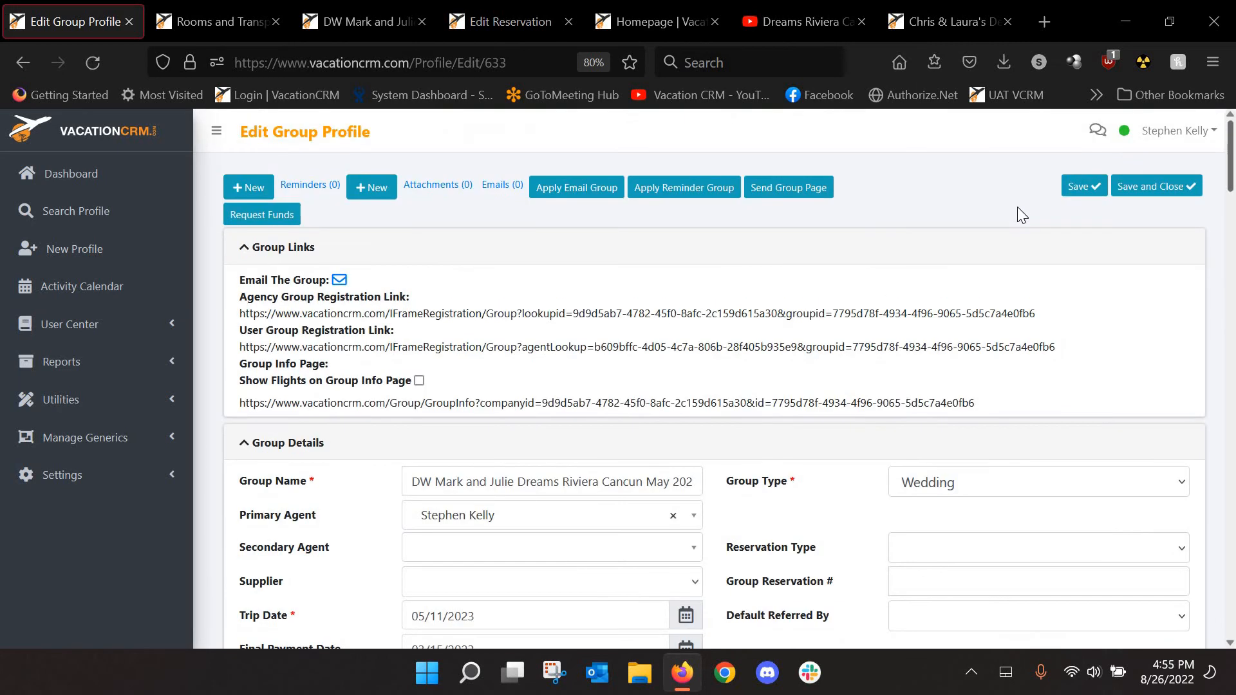
{"action": "left_click", "coordinate": [1072, 192]}
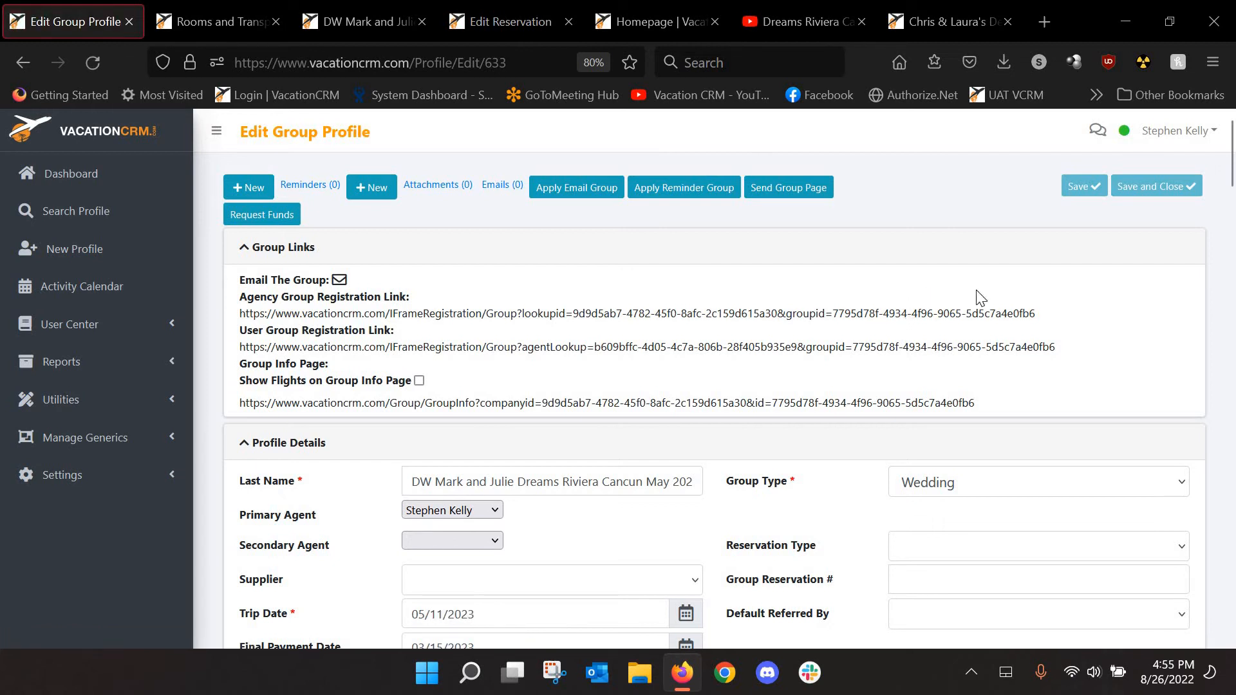
{"action": "scroll", "coordinate": [971, 301], "scroll_direction": "down", "scroll_amount": 4}
{"action": "scroll", "coordinate": [202, 407], "scroll_direction": "down", "scroll_amount": 8}
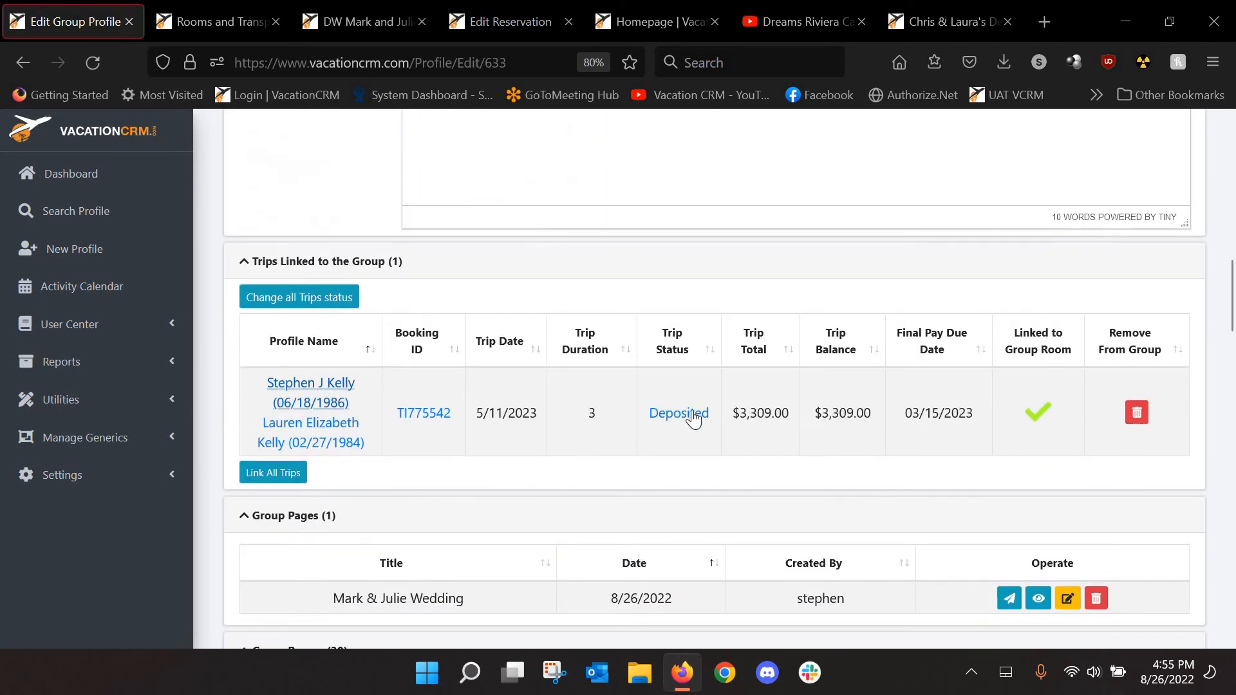
Open the Deposited trip and preview its invoice to check the Important Group information section
{"action": "left_click", "coordinate": [679, 414]}
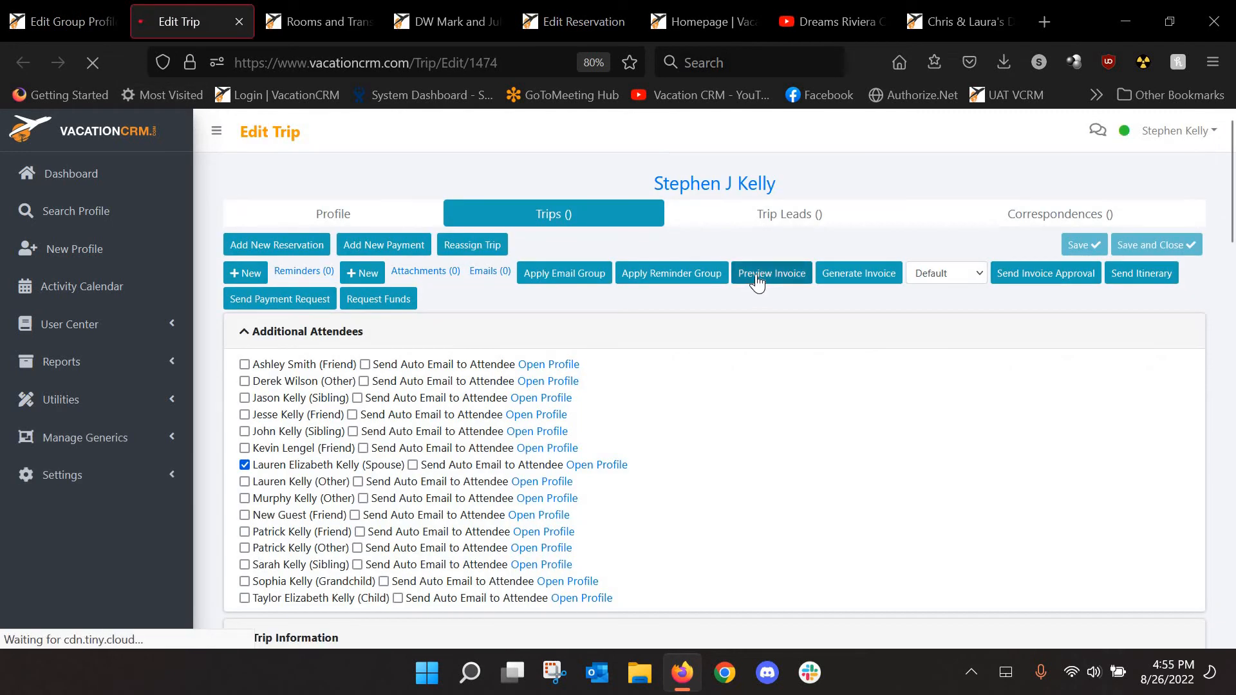
{"action": "left_click", "coordinate": [756, 273]}
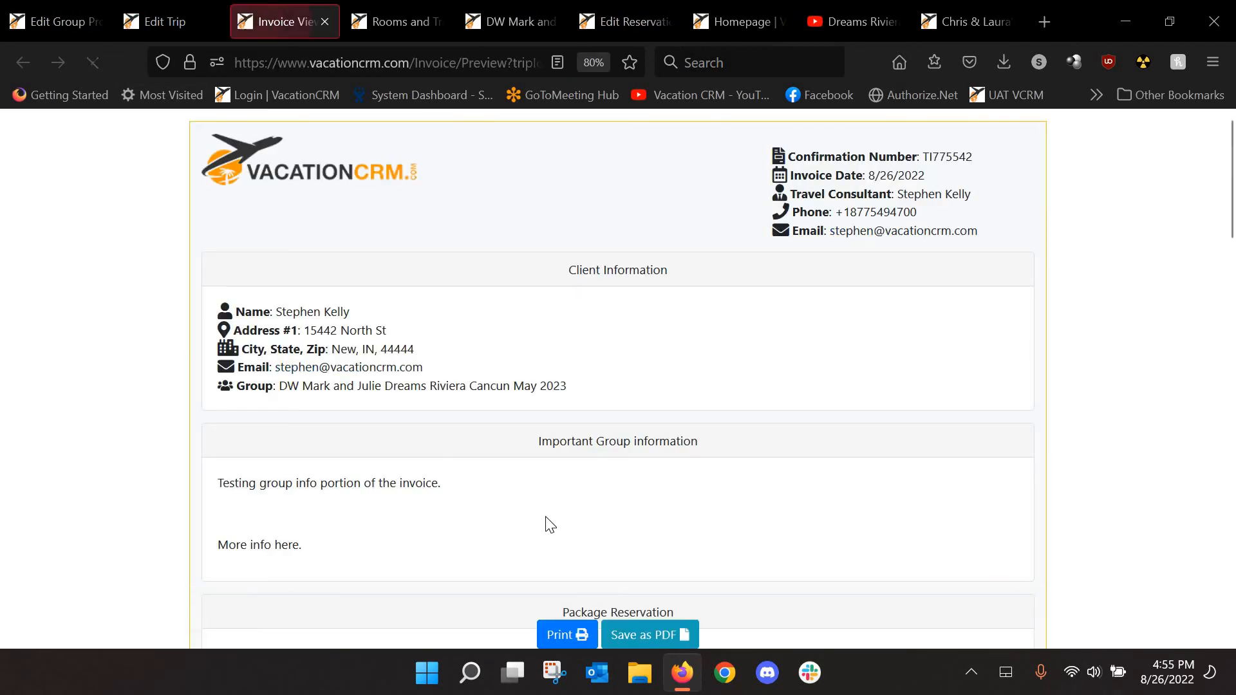
{"action": "scroll", "coordinate": [331, 444], "scroll_direction": "down", "scroll_amount": 3}
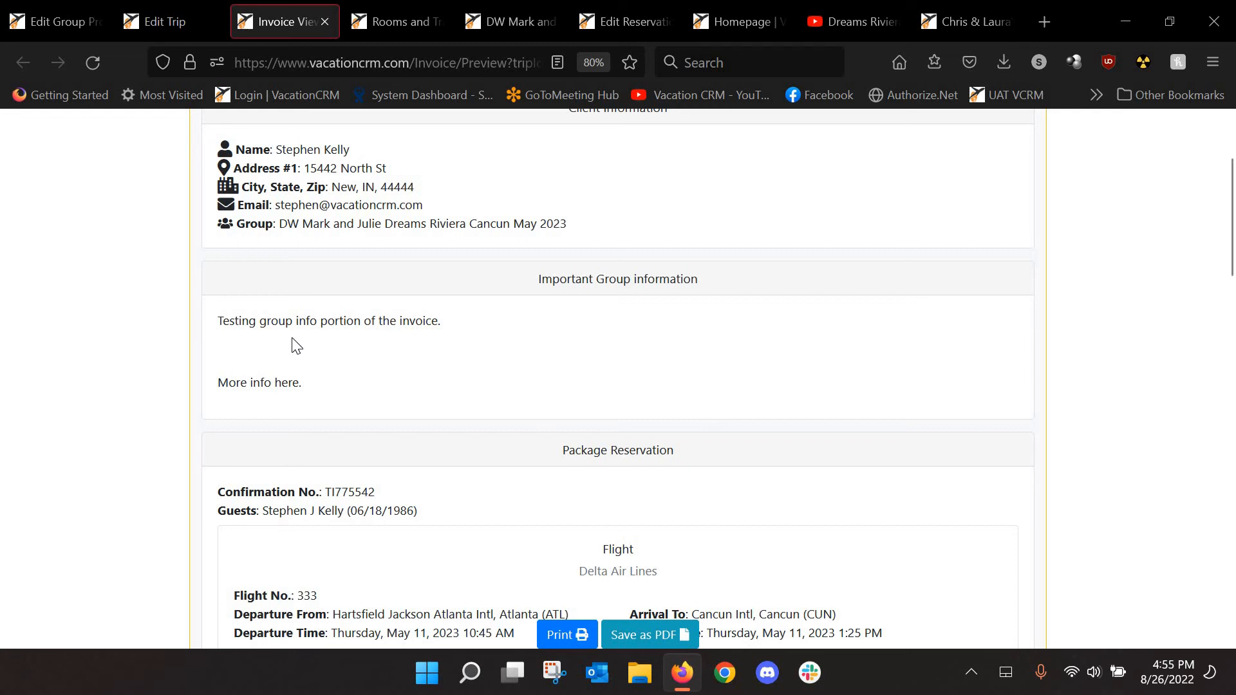
Inspect the trip's invoice information section, then return to the Edit Group Profile tab
{"action": "left_click", "coordinate": [184, 33]}
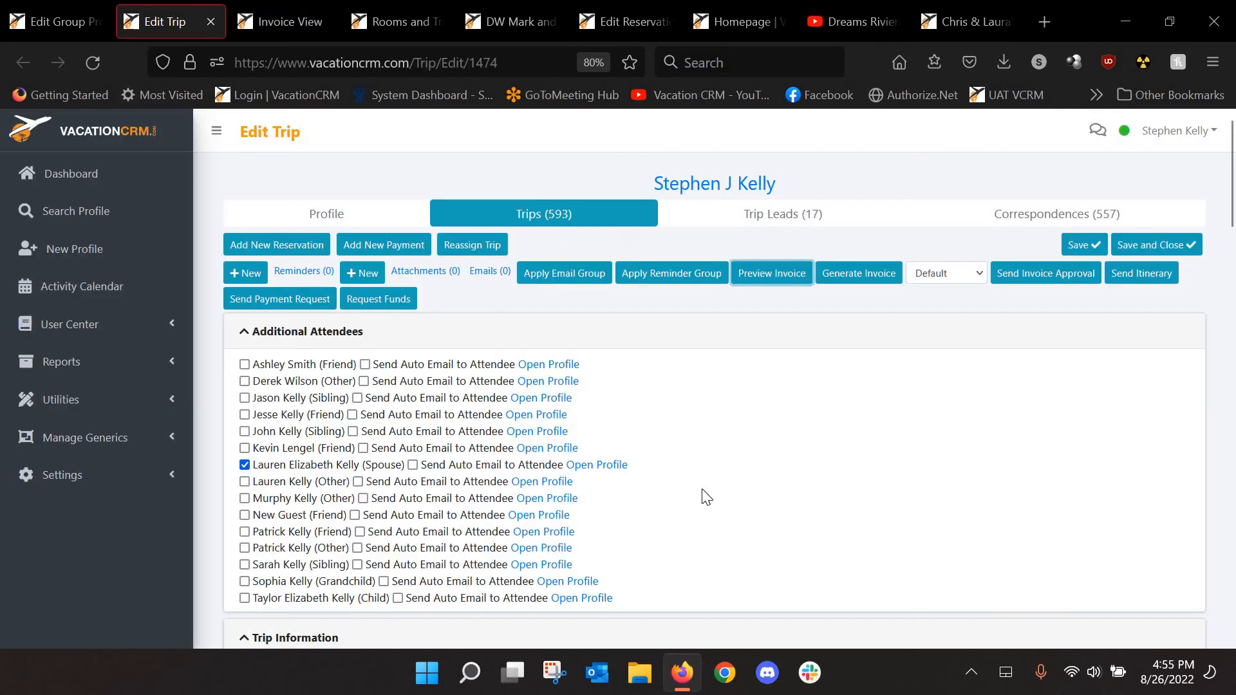
{"action": "scroll", "coordinate": [632, 502], "scroll_direction": "down", "scroll_amount": 12}
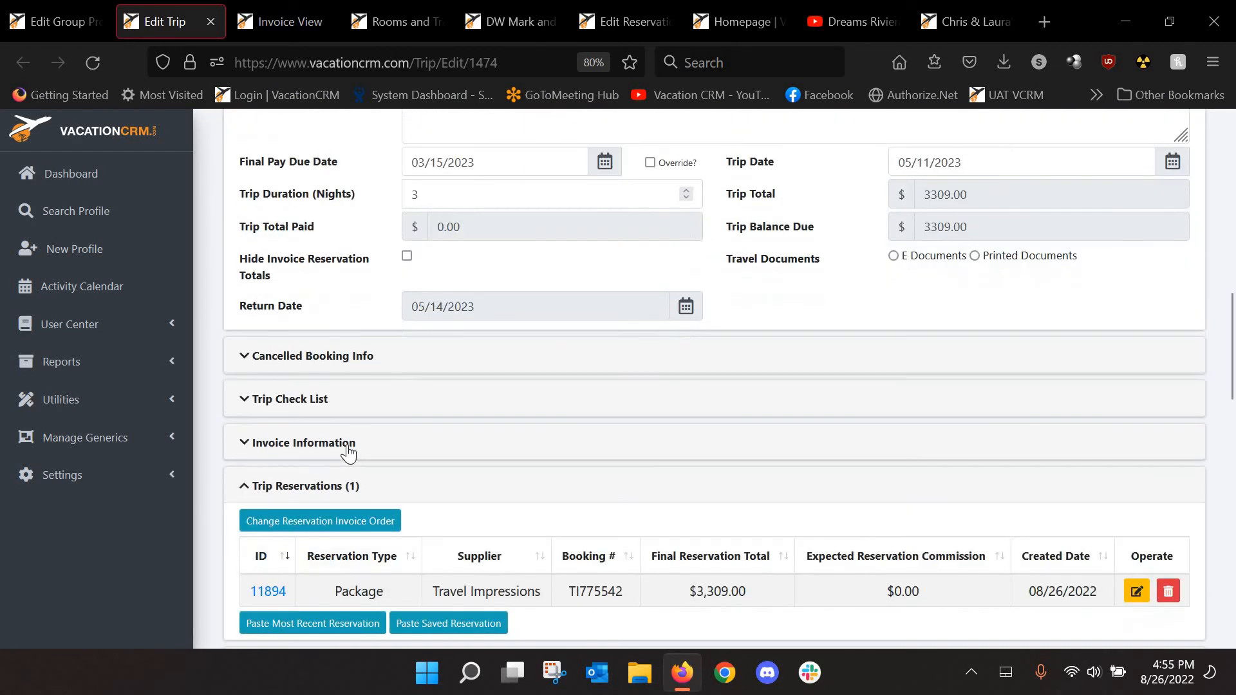
{"action": "left_click", "coordinate": [355, 449]}
{"action": "scroll", "coordinate": [431, 398], "scroll_direction": "down", "scroll_amount": 2}
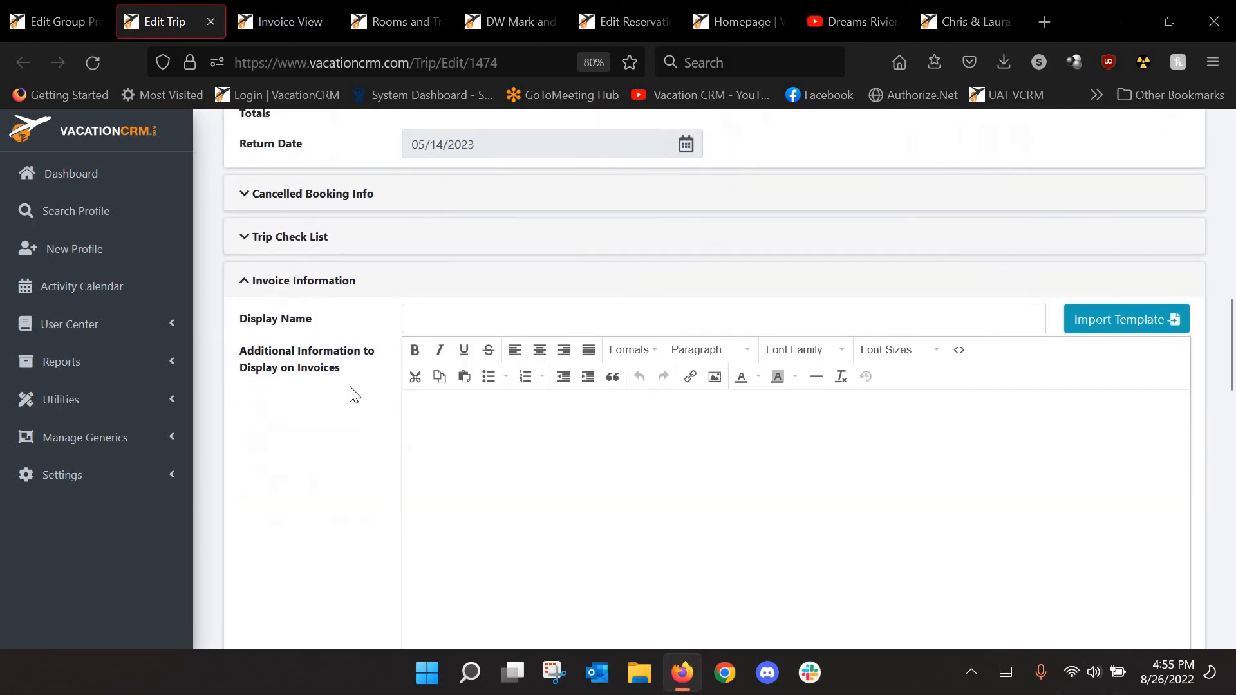
{"action": "left_click", "coordinate": [288, 272]}
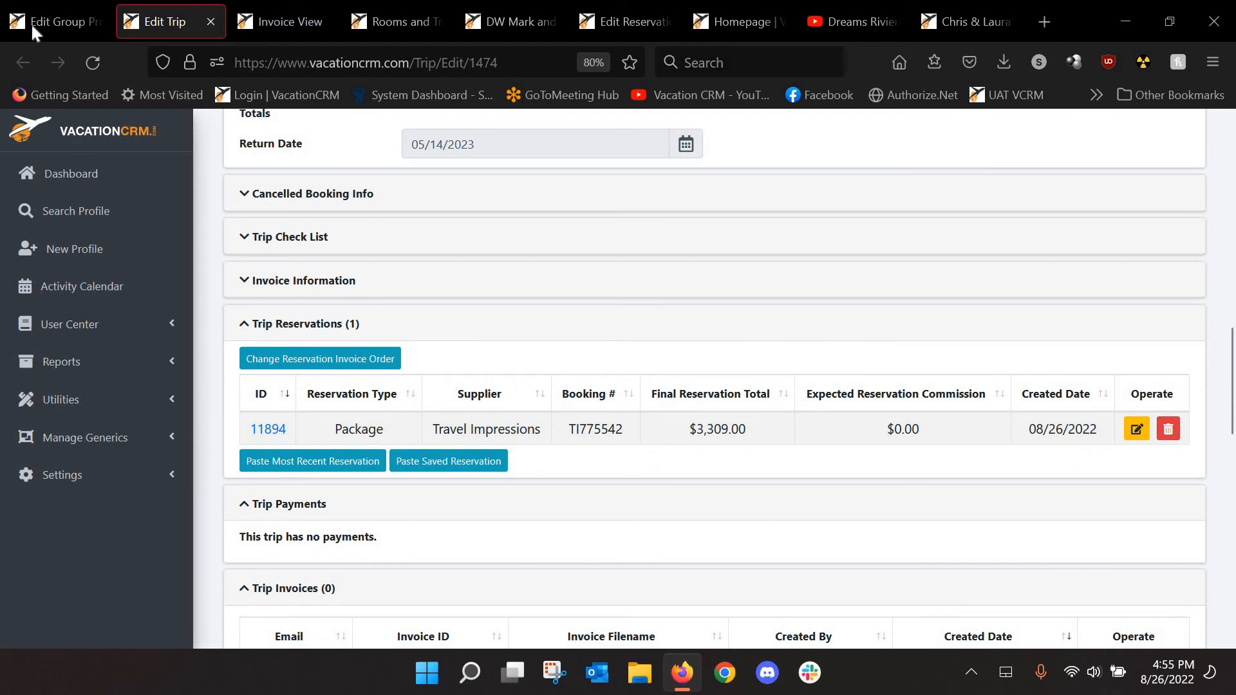
{"action": "left_click", "coordinate": [33, 23]}
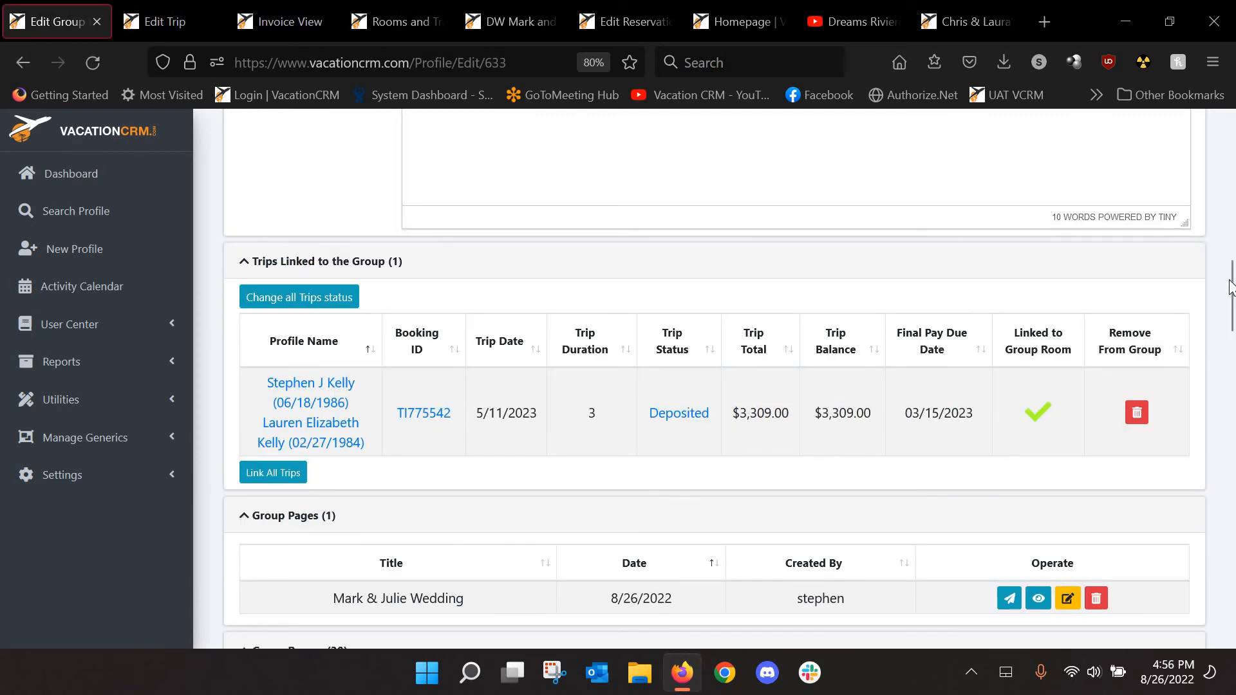
{"action": "left_click_drag", "start_coordinate": [1231, 279], "coordinate": [1231, 132]}
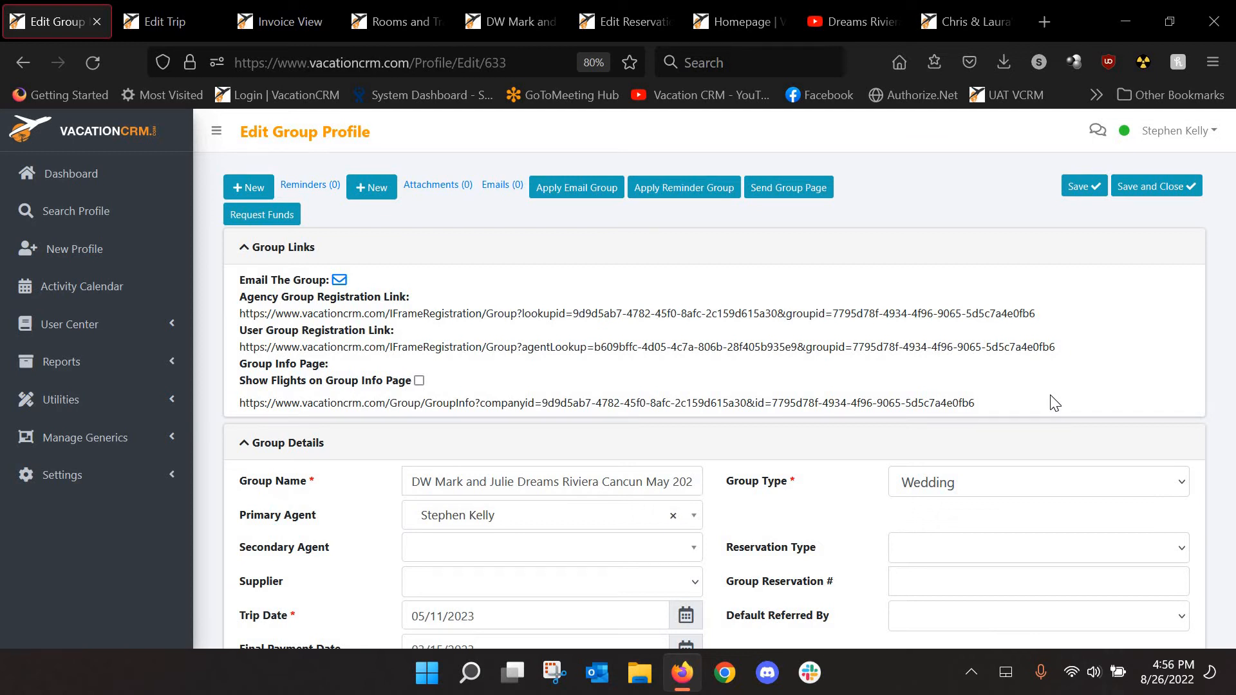
Open the group's Group Info page link in a new browser tab
{"action": "triple_click", "coordinate": [469, 403]}
{"action": "right_click", "coordinate": [469, 403]}
{"action": "left_click", "coordinate": [204, 31]}
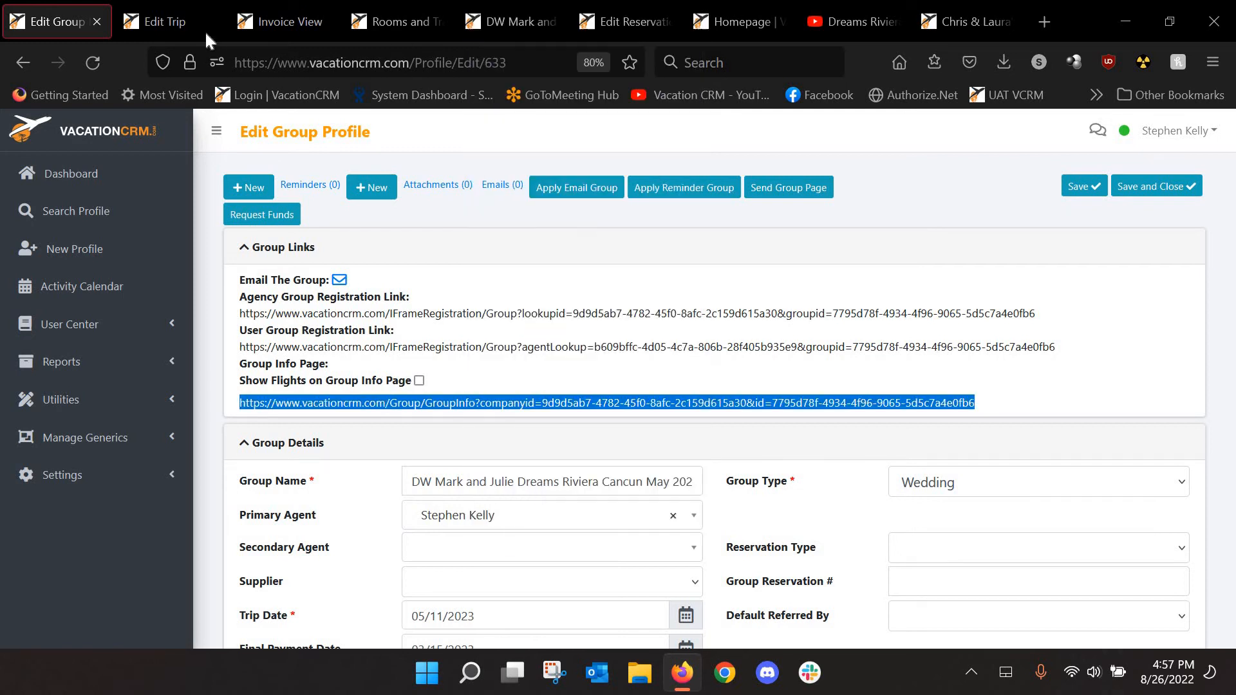
{"action": "left_click", "coordinate": [152, 21]}
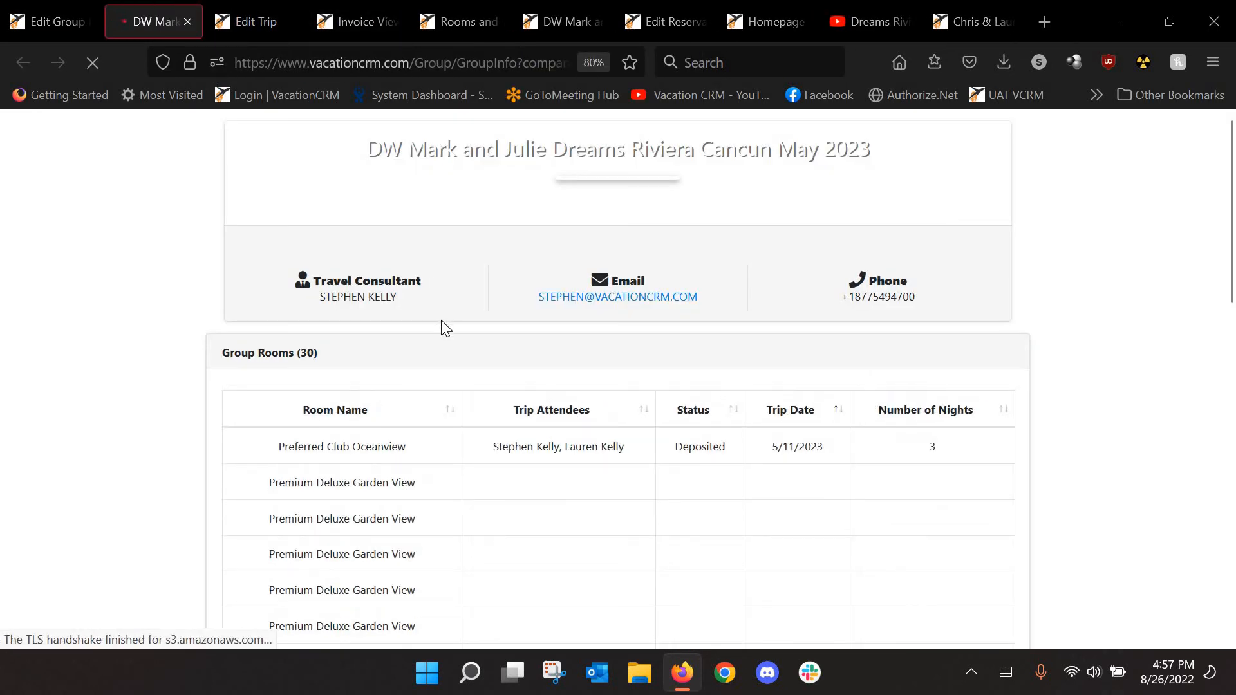
Review the 30 rooms in the Group Rooms table, then return to the Edit Group tab
{"action": "scroll", "coordinate": [456, 378], "scroll_direction": "down", "scroll_amount": 3}
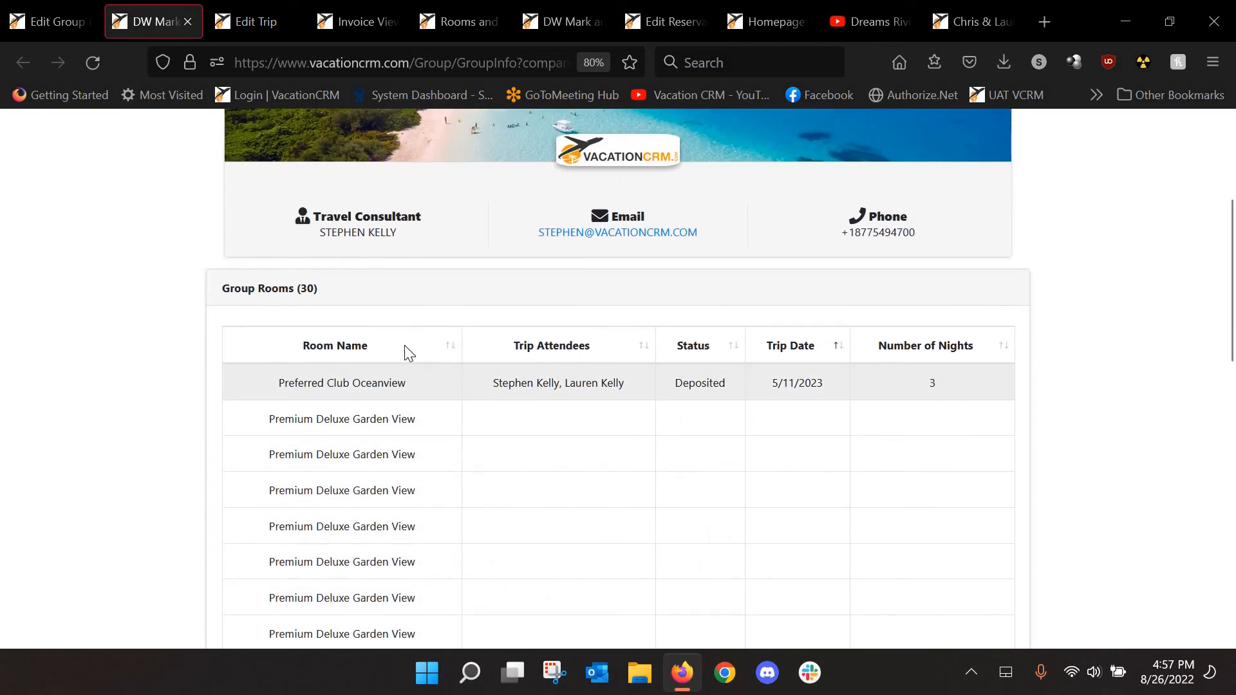
{"action": "scroll", "coordinate": [409, 354], "scroll_direction": "down", "scroll_amount": 2}
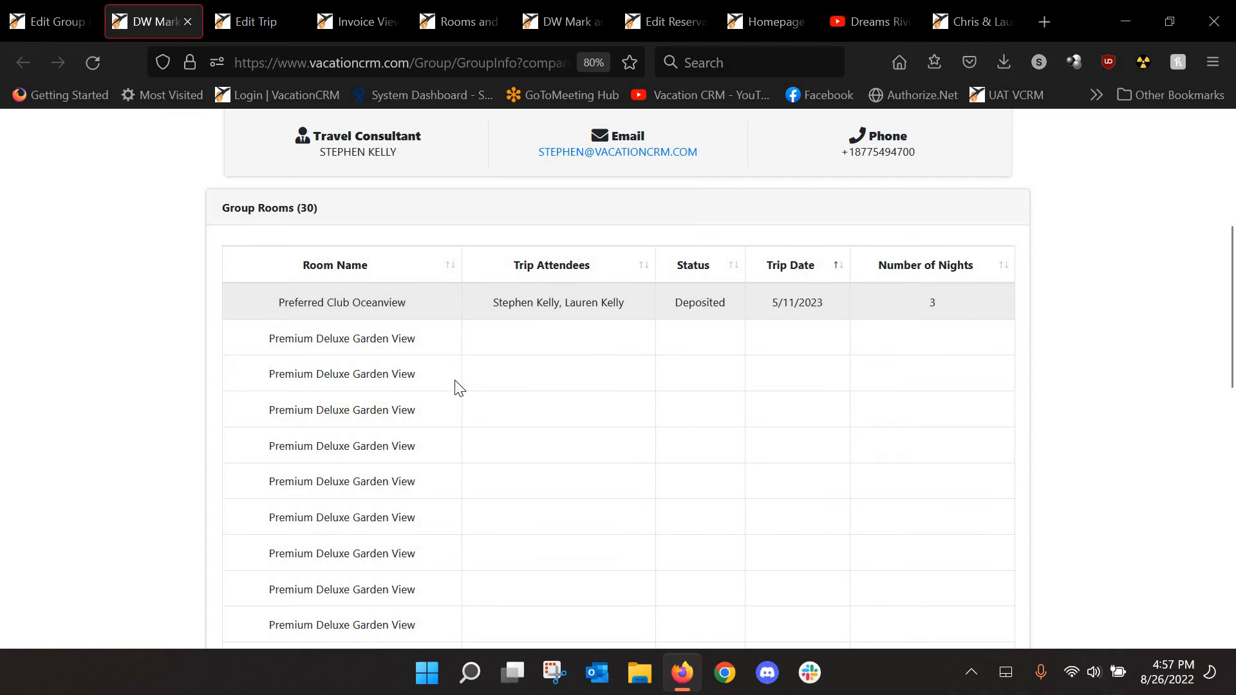
{"action": "scroll", "coordinate": [433, 353], "scroll_direction": "down", "scroll_amount": 6}
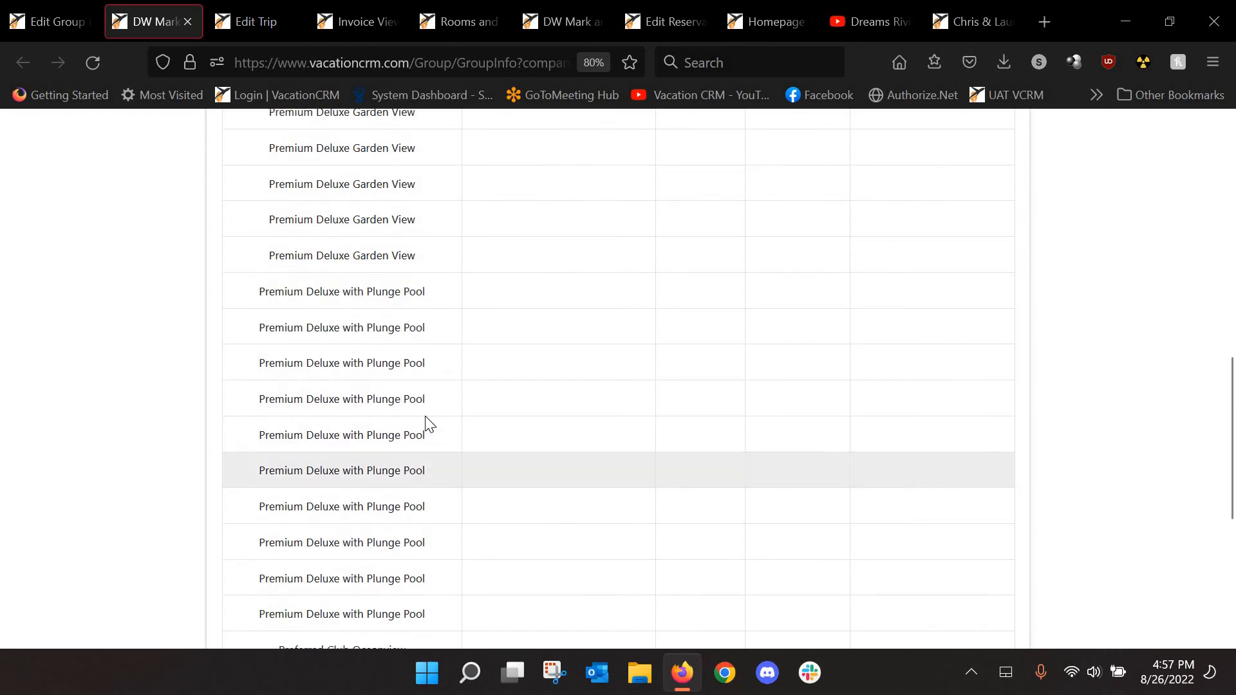
{"action": "scroll", "coordinate": [467, 459], "scroll_direction": "down", "scroll_amount": 5}
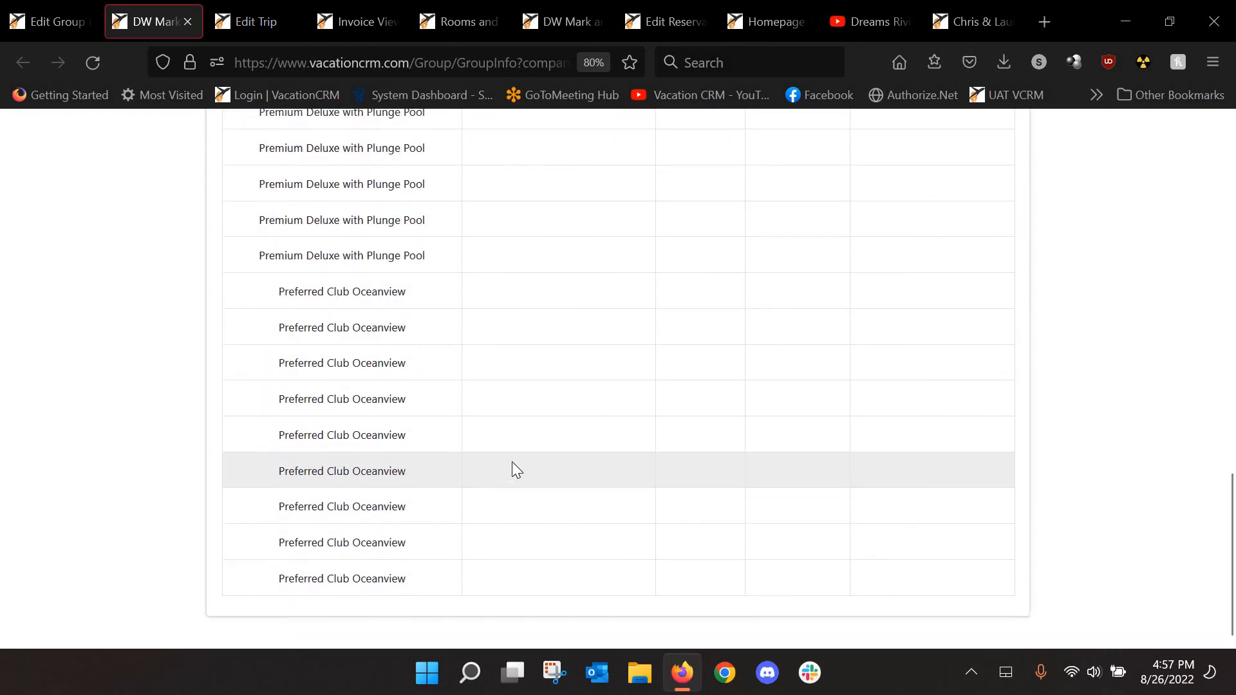
{"action": "scroll", "coordinate": [517, 470], "scroll_direction": "up", "scroll_amount": 14}
{"action": "scroll", "coordinate": [521, 461], "scroll_direction": "down", "scroll_amount": 2}
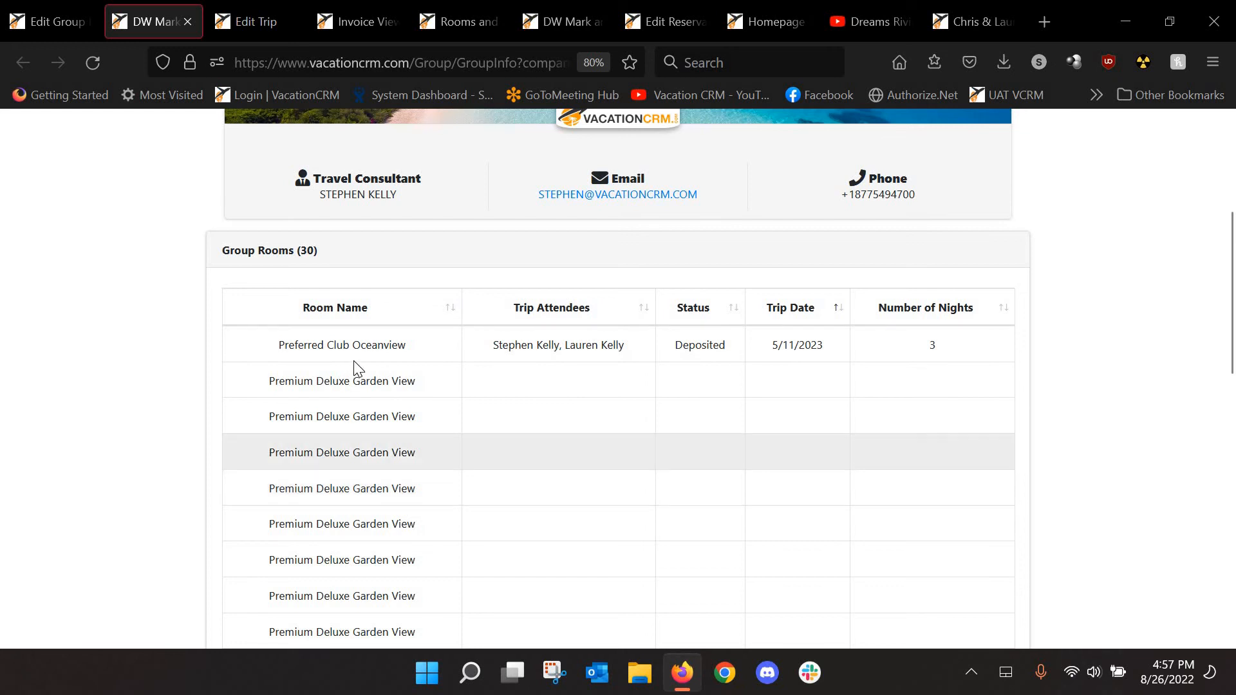
{"action": "scroll", "coordinate": [351, 393], "scroll_direction": "down", "scroll_amount": 3}
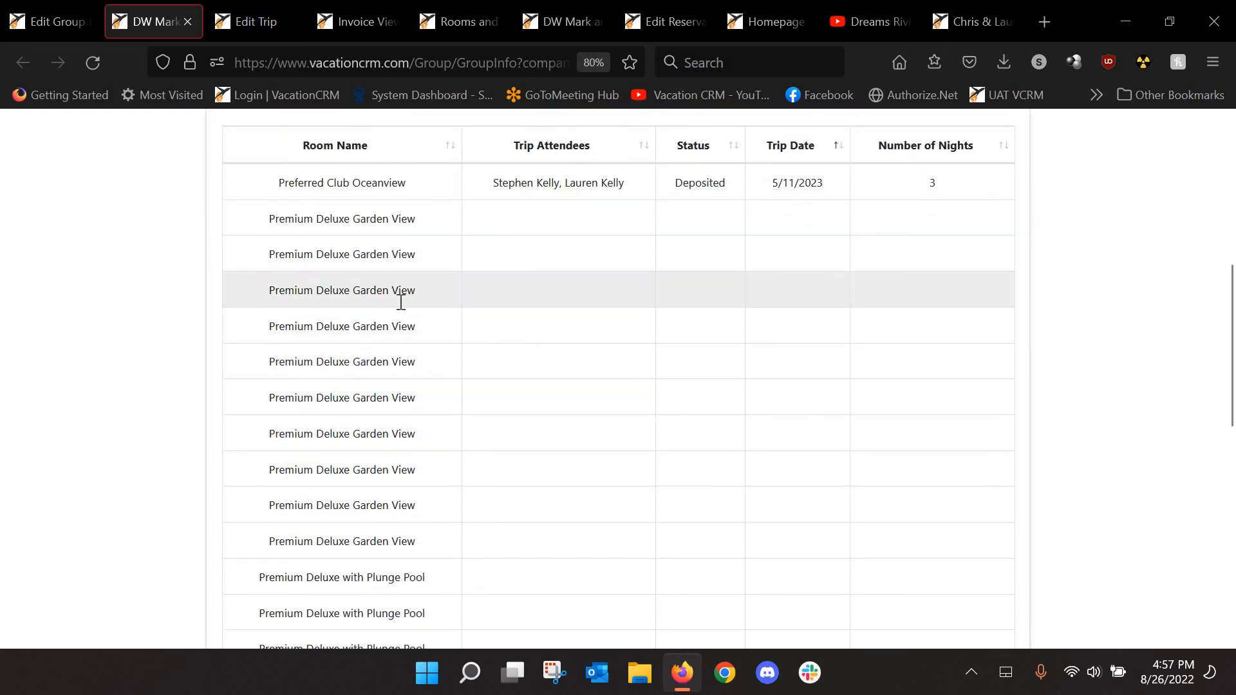
{"action": "scroll", "coordinate": [438, 380], "scroll_direction": "up", "scroll_amount": 2}
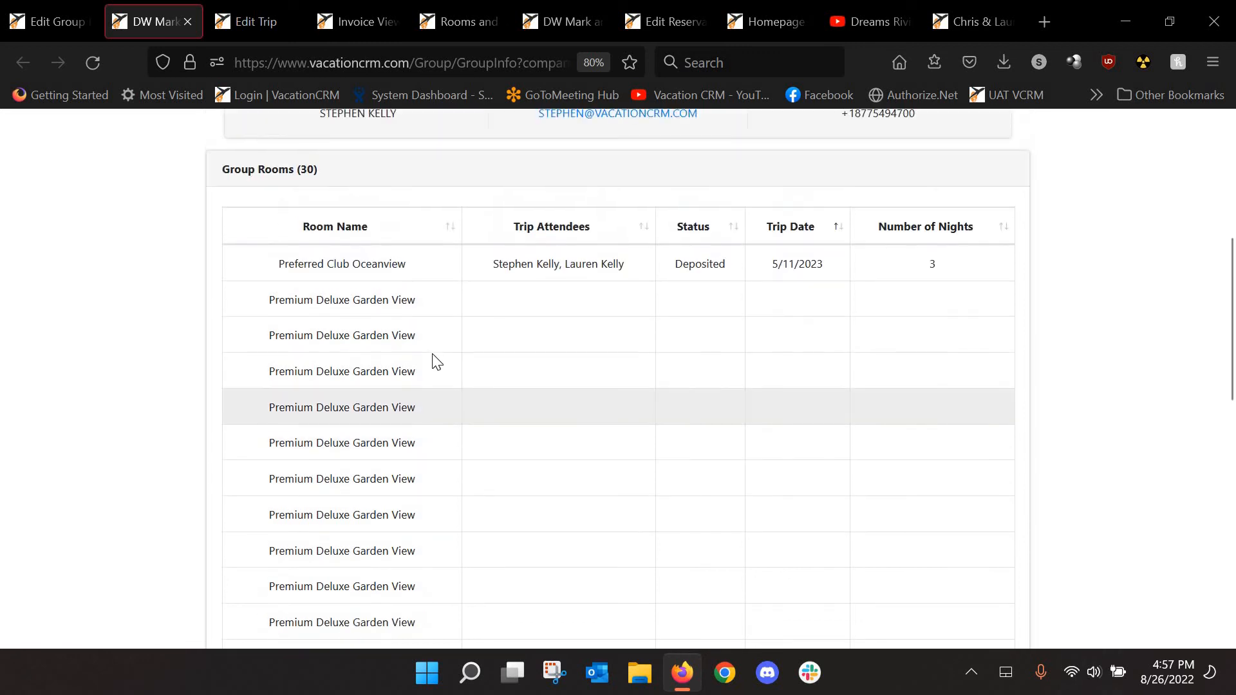
{"action": "scroll", "coordinate": [509, 341], "scroll_direction": "up", "scroll_amount": 2}
{"action": "scroll", "coordinate": [516, 345], "scroll_direction": "down", "scroll_amount": 7}
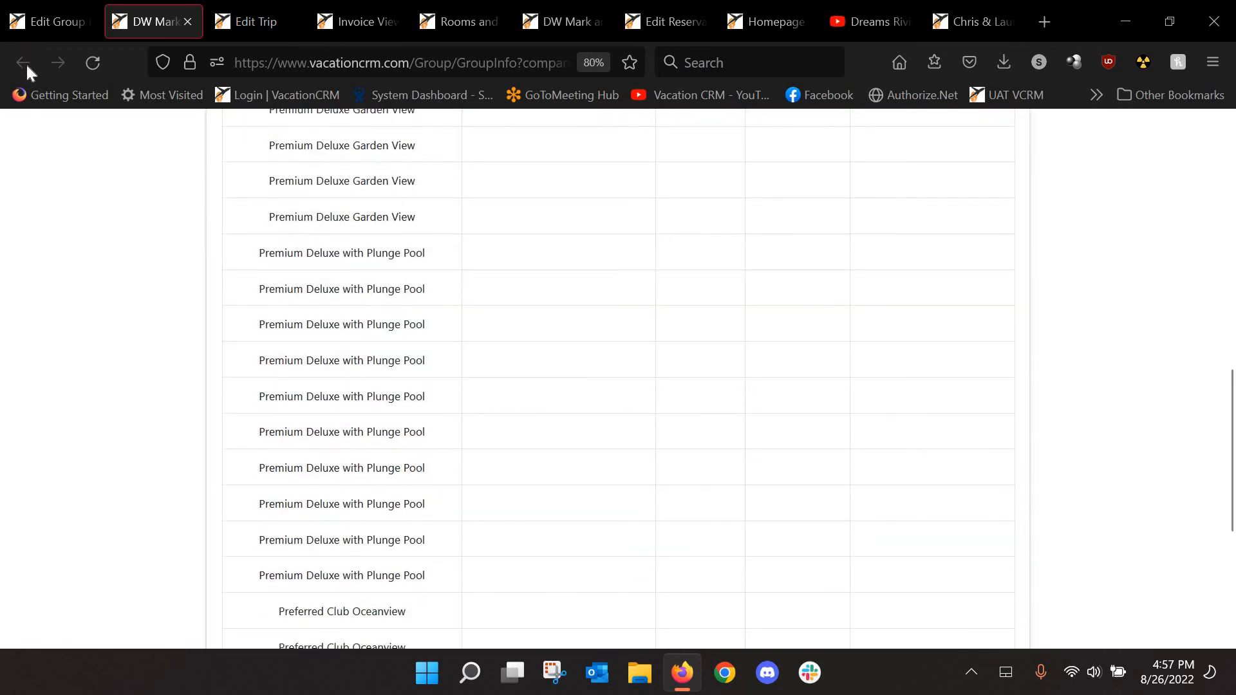
{"action": "left_click", "coordinate": [50, 29]}
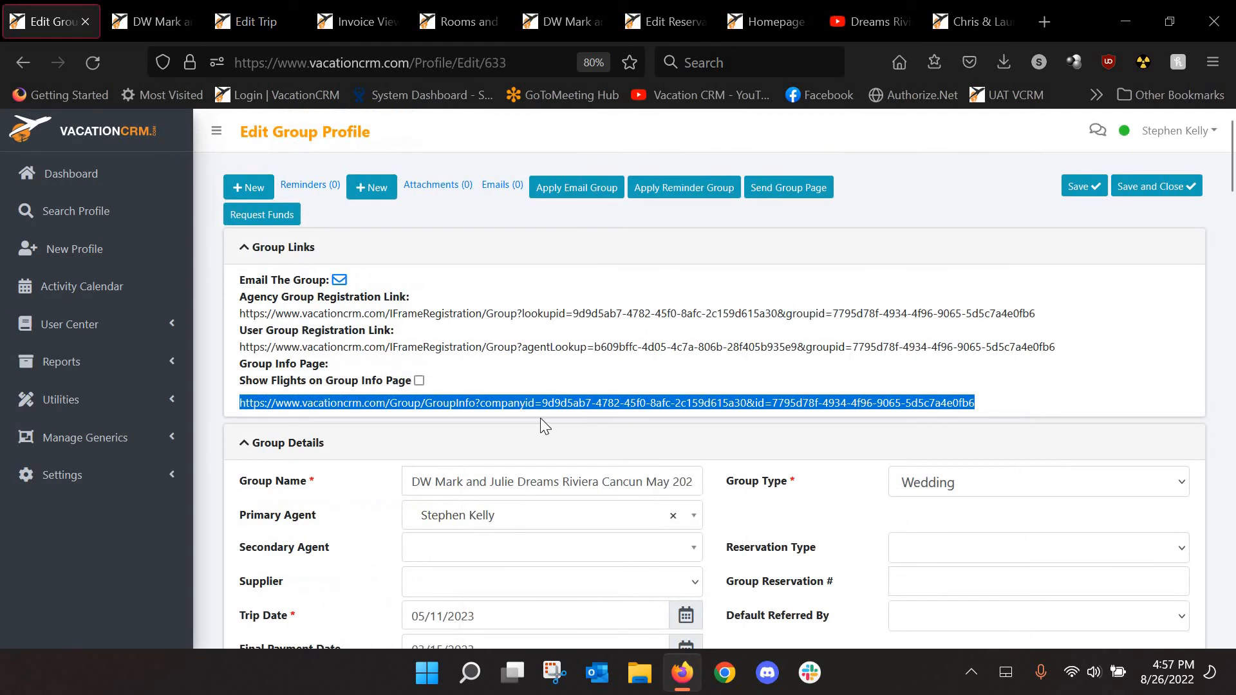
Enable Show Flights on Group Info Page, save the group, and switch to the Edit Trip tab
{"action": "left_click", "coordinate": [500, 380]}
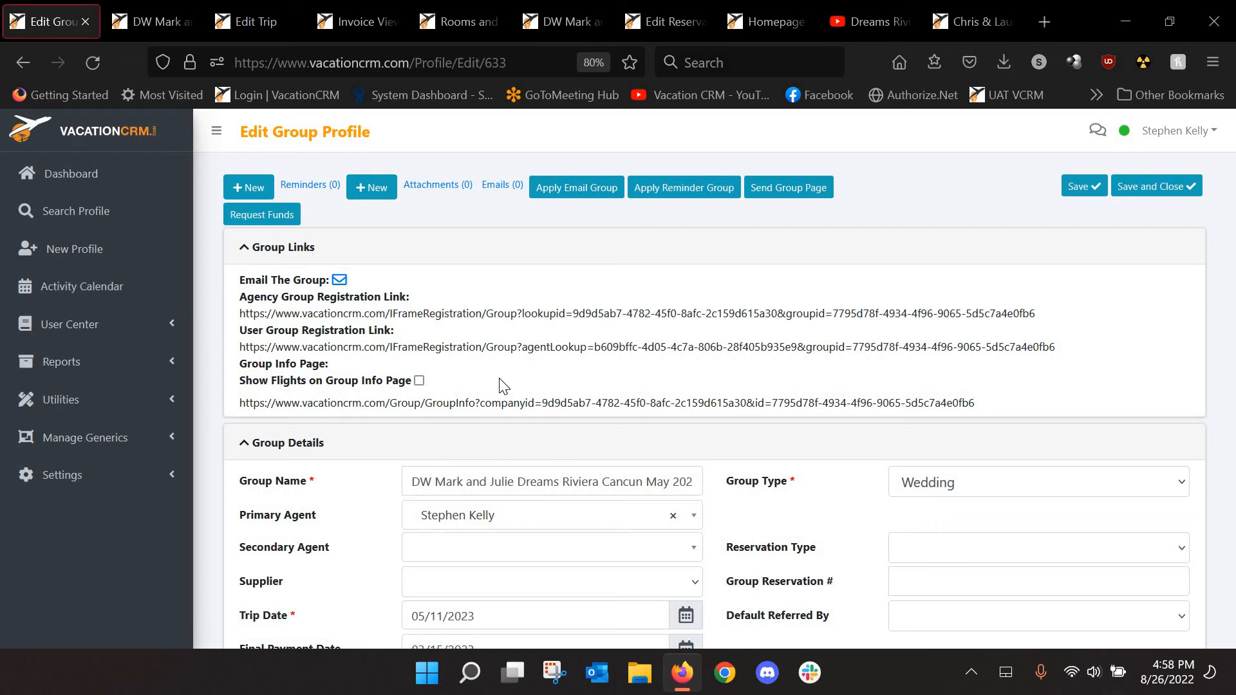
{"action": "left_click", "coordinate": [419, 381]}
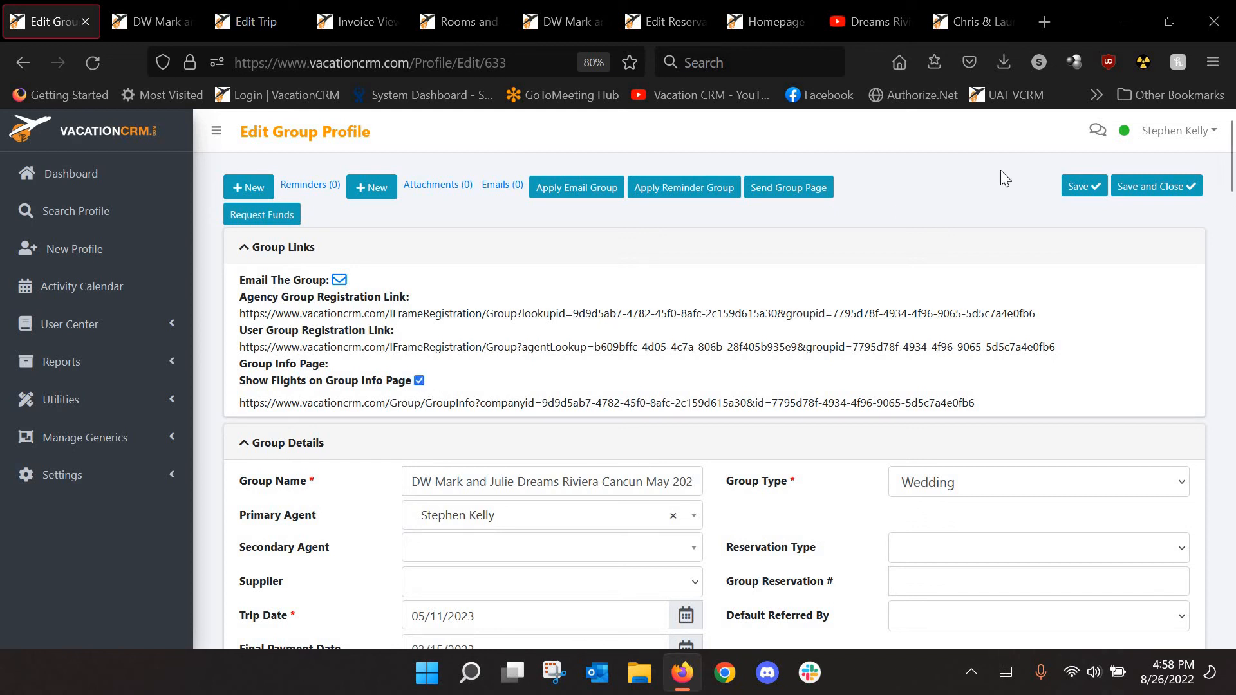
{"action": "left_click", "coordinate": [1085, 186]}
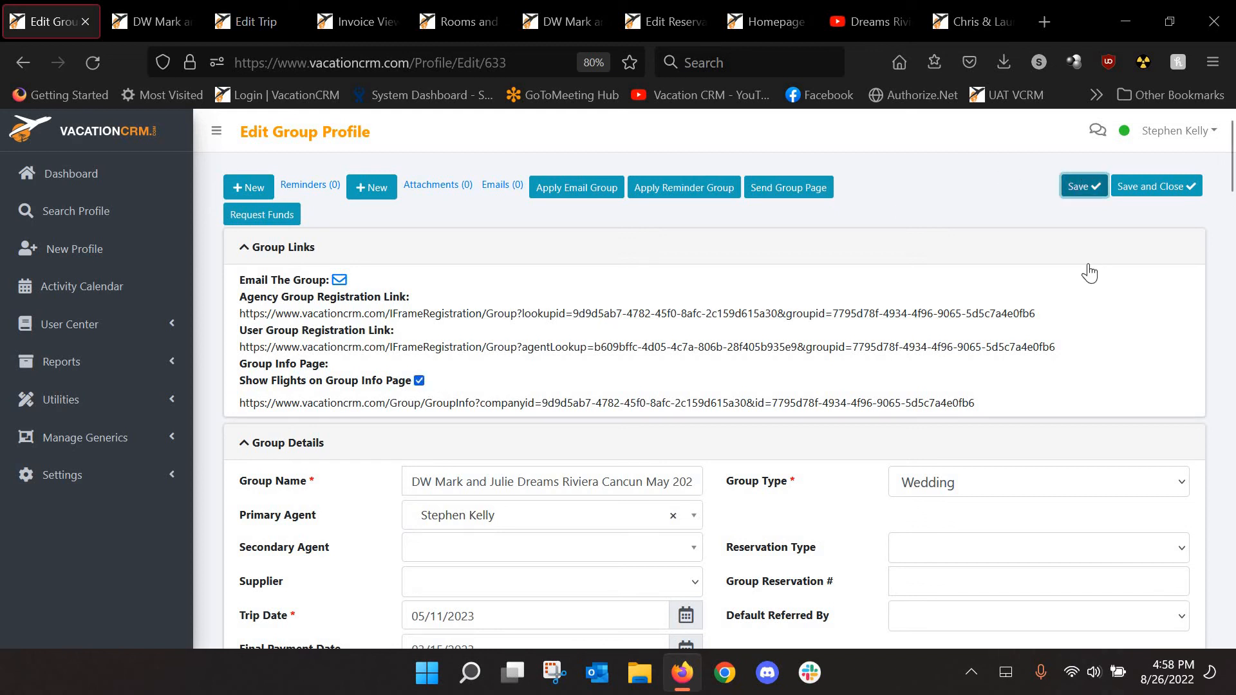
{"action": "left_click", "coordinate": [248, 18]}
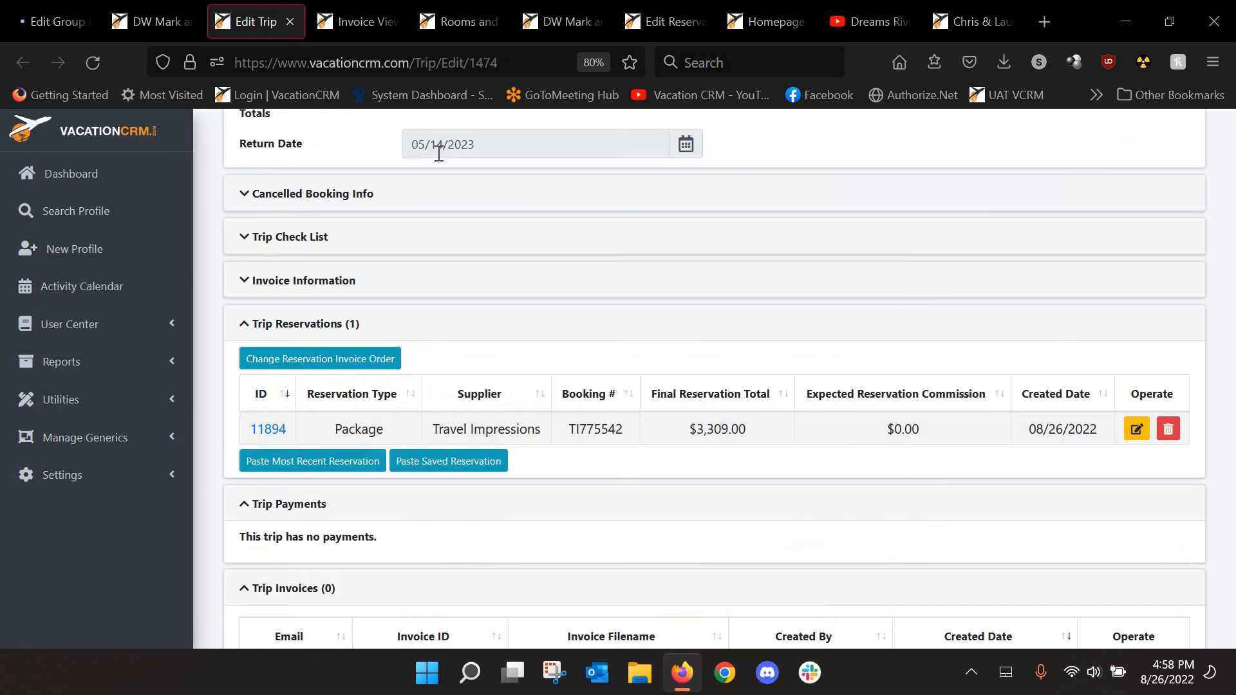
In reservation 11894, show Delta flight 333 on the group info page with both travellers as passengers
{"action": "left_click", "coordinate": [1137, 430]}
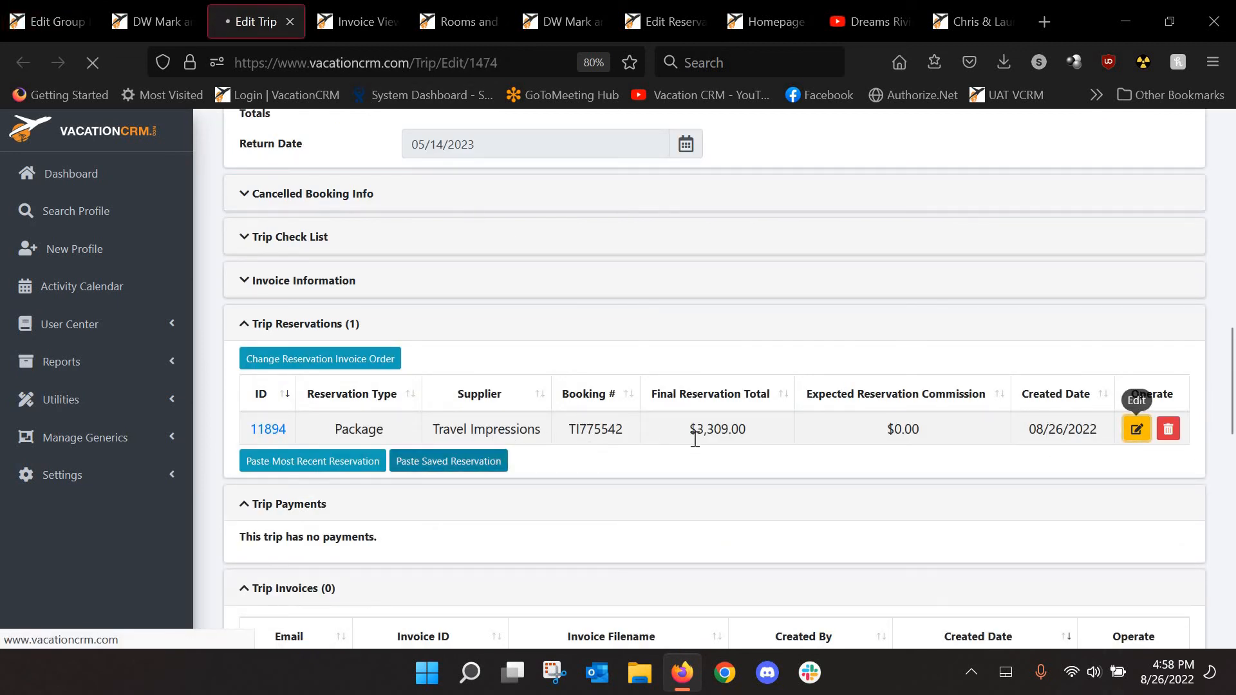
{"action": "scroll", "coordinate": [322, 435], "scroll_direction": "down", "scroll_amount": 10}
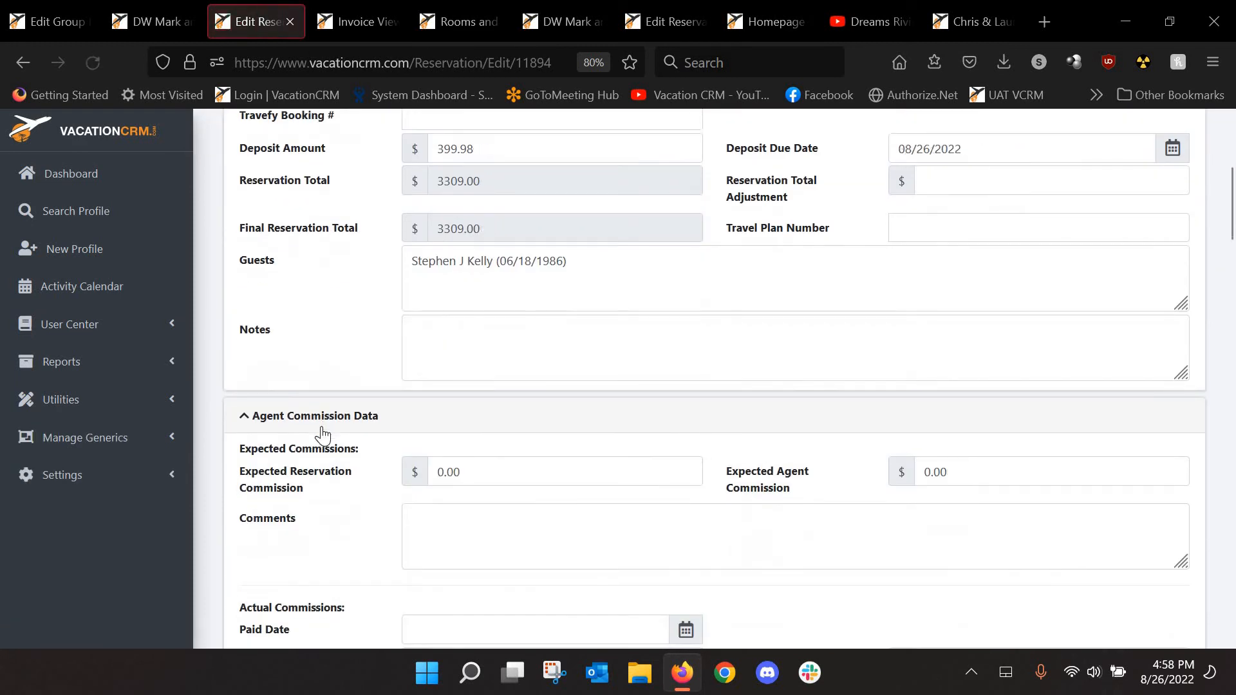
{"action": "scroll", "coordinate": [339, 434], "scroll_direction": "down", "scroll_amount": 4}
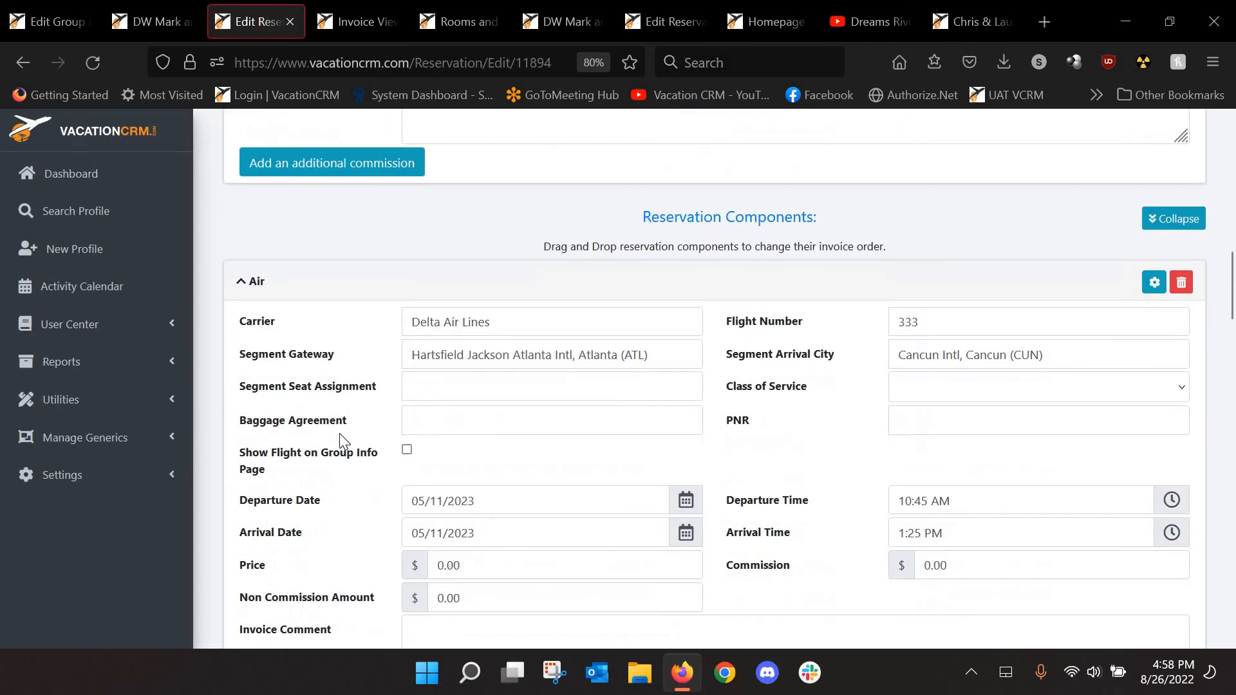
{"action": "scroll", "coordinate": [357, 438], "scroll_direction": "down", "scroll_amount": 1}
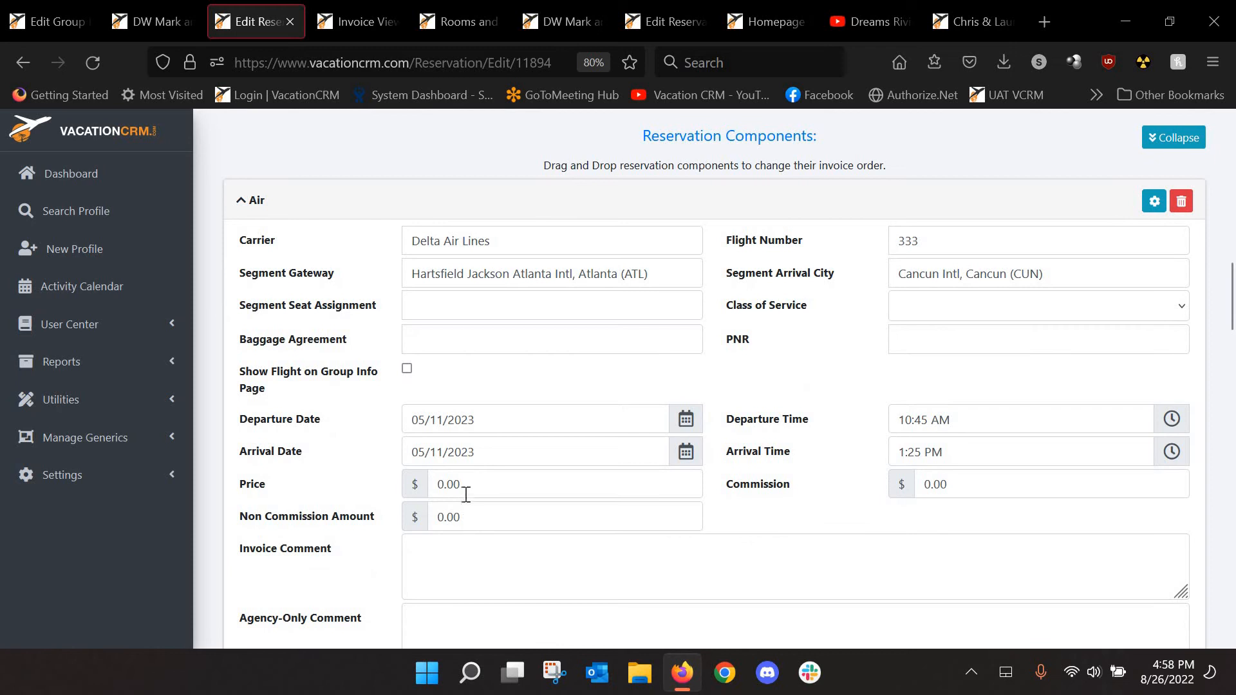
{"action": "left_click", "coordinate": [447, 484]}
{"action": "left_click", "coordinate": [346, 450]}
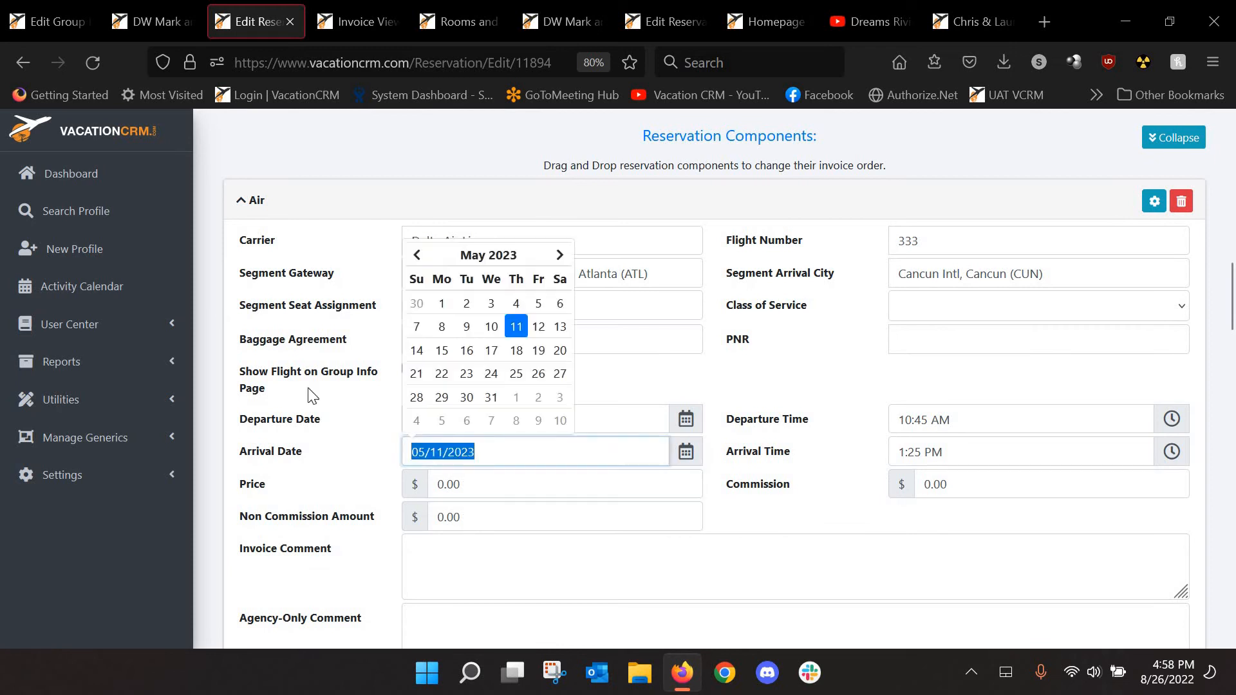
{"action": "left_click", "coordinate": [366, 370]}
{"action": "left_click", "coordinate": [408, 369]}
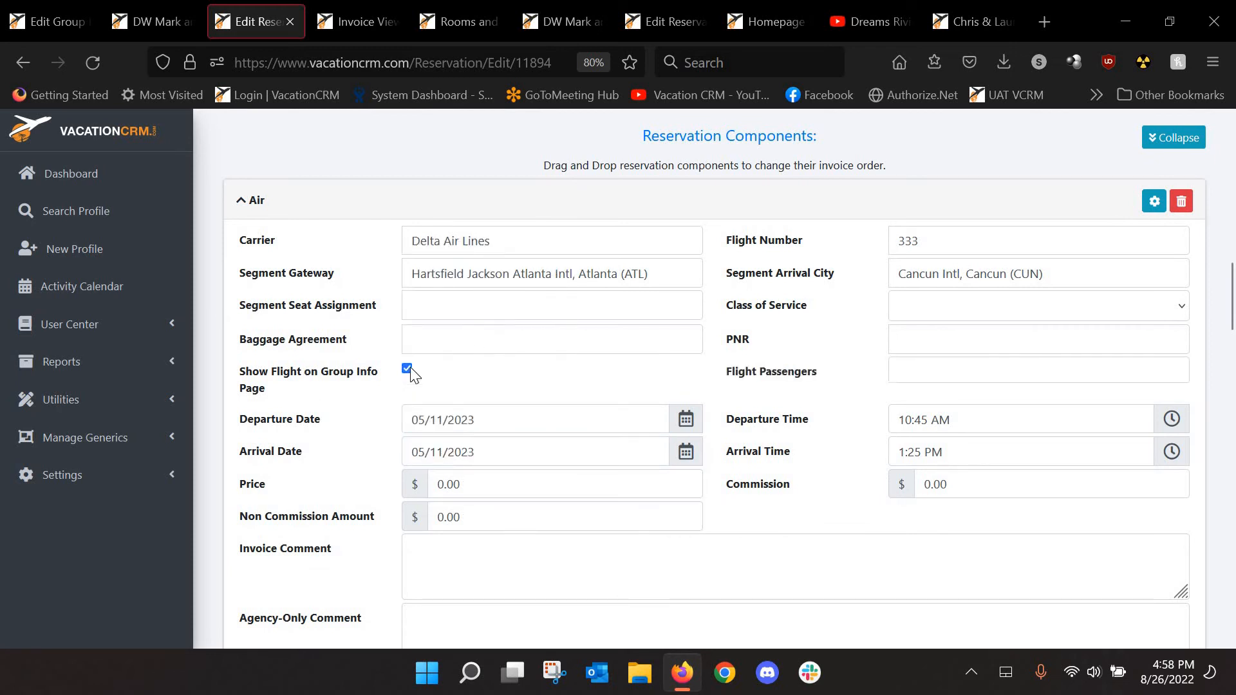
{"action": "left_click", "coordinate": [918, 372]}
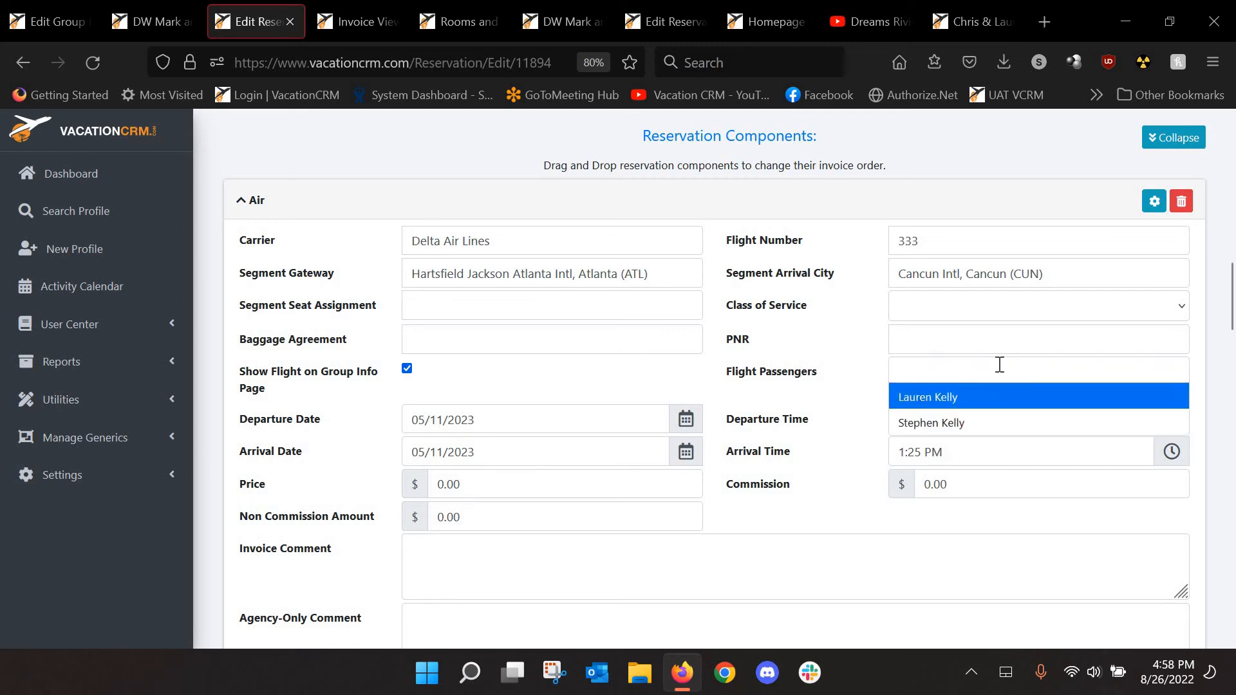
{"action": "left_click", "coordinate": [984, 405]}
{"action": "left_click", "coordinate": [946, 419]}
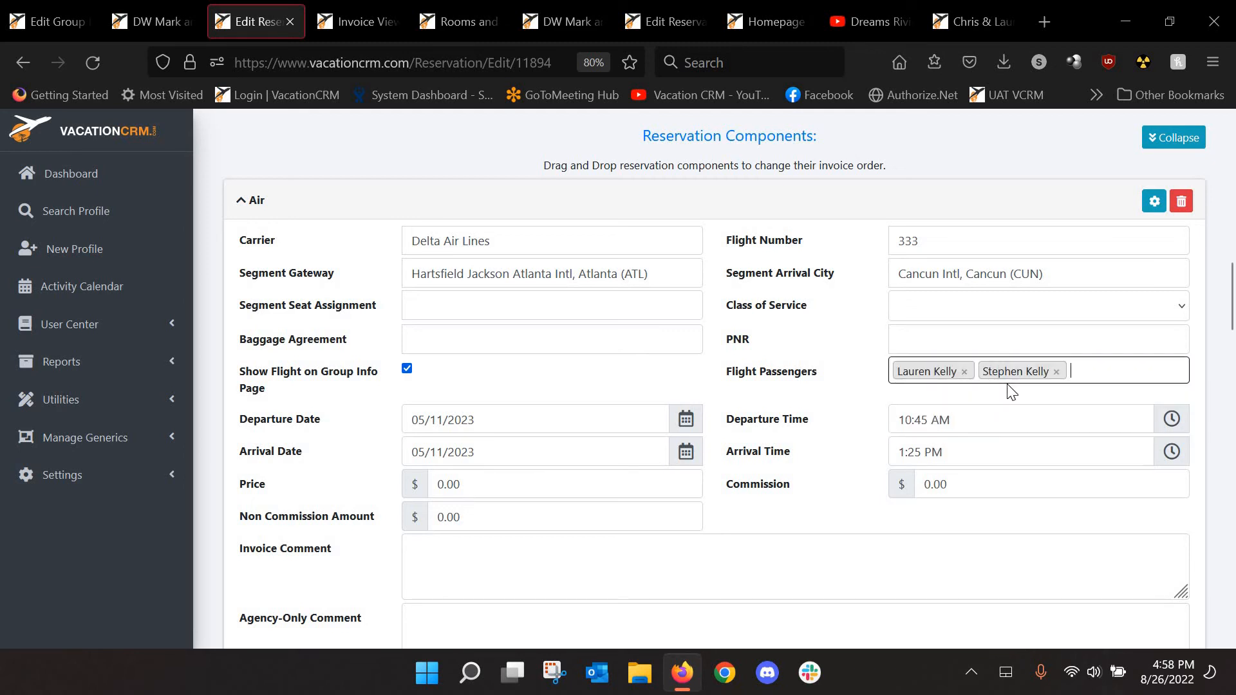
Show flight 444 on the group info page with both travellers as passengers, and save the reservation
{"action": "scroll", "coordinate": [794, 442], "scroll_direction": "down", "scroll_amount": 15}
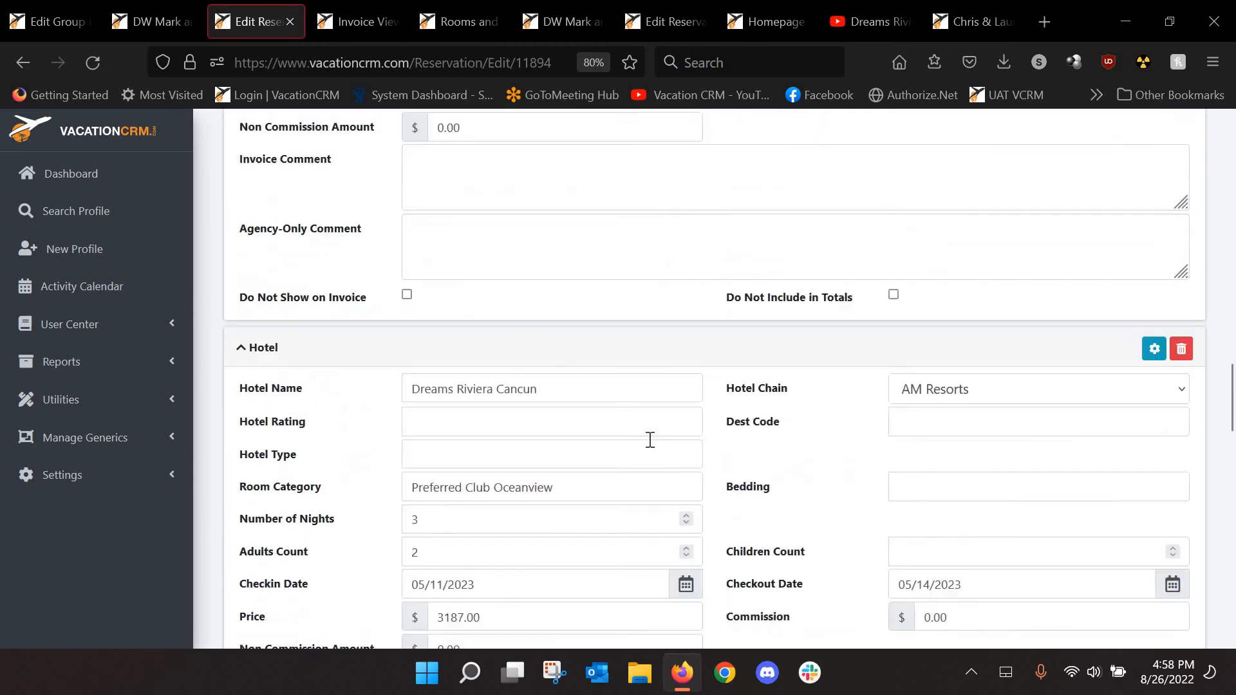
{"action": "scroll", "coordinate": [650, 441], "scroll_direction": "down", "scroll_amount": 6}
{"action": "left_click", "coordinate": [407, 219]}
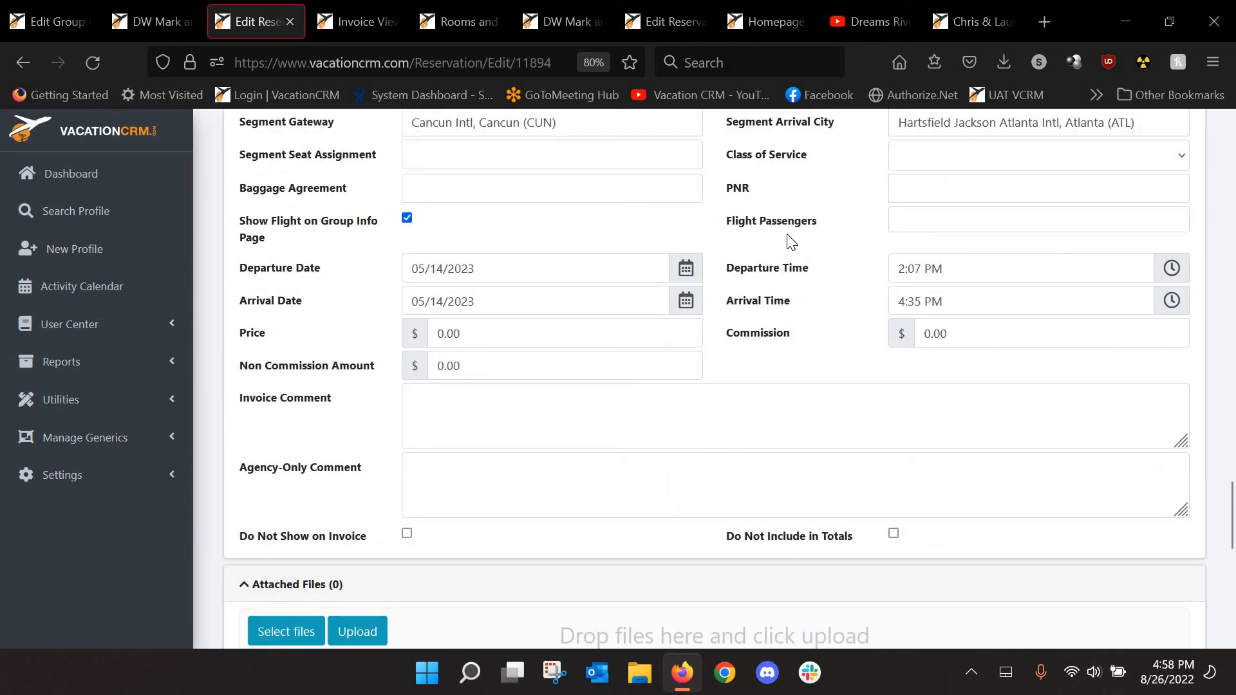
{"action": "left_click", "coordinate": [922, 221]}
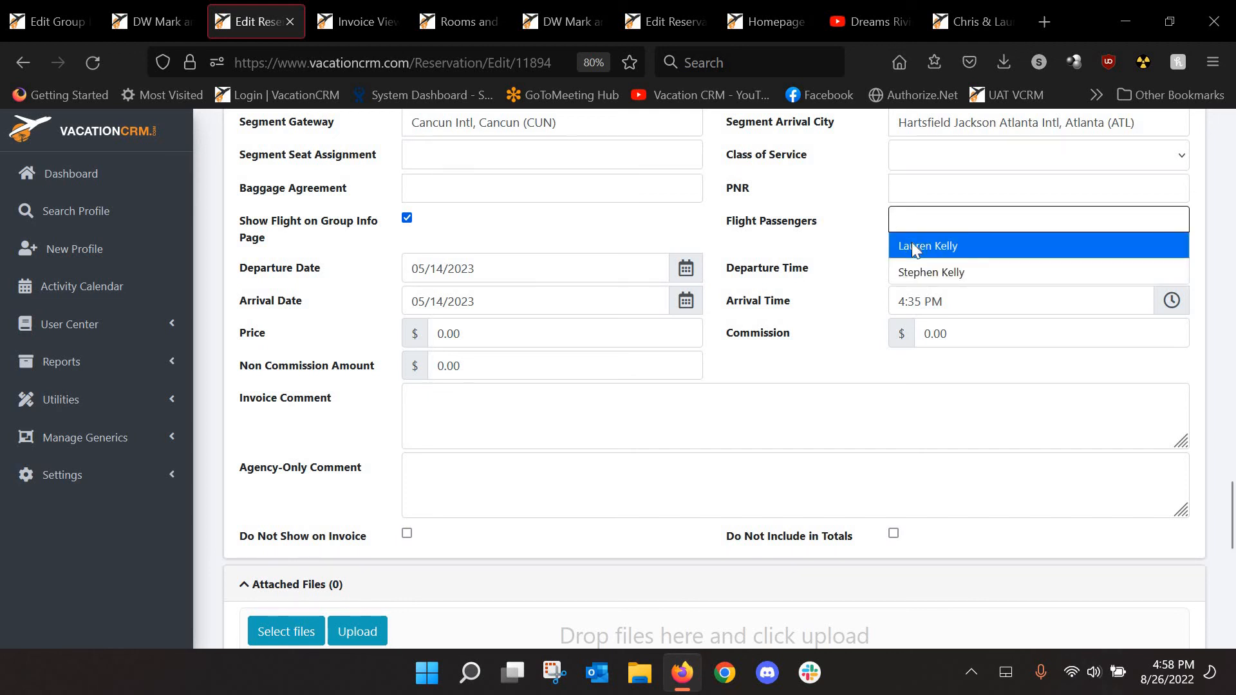
{"action": "left_click", "coordinate": [915, 247]}
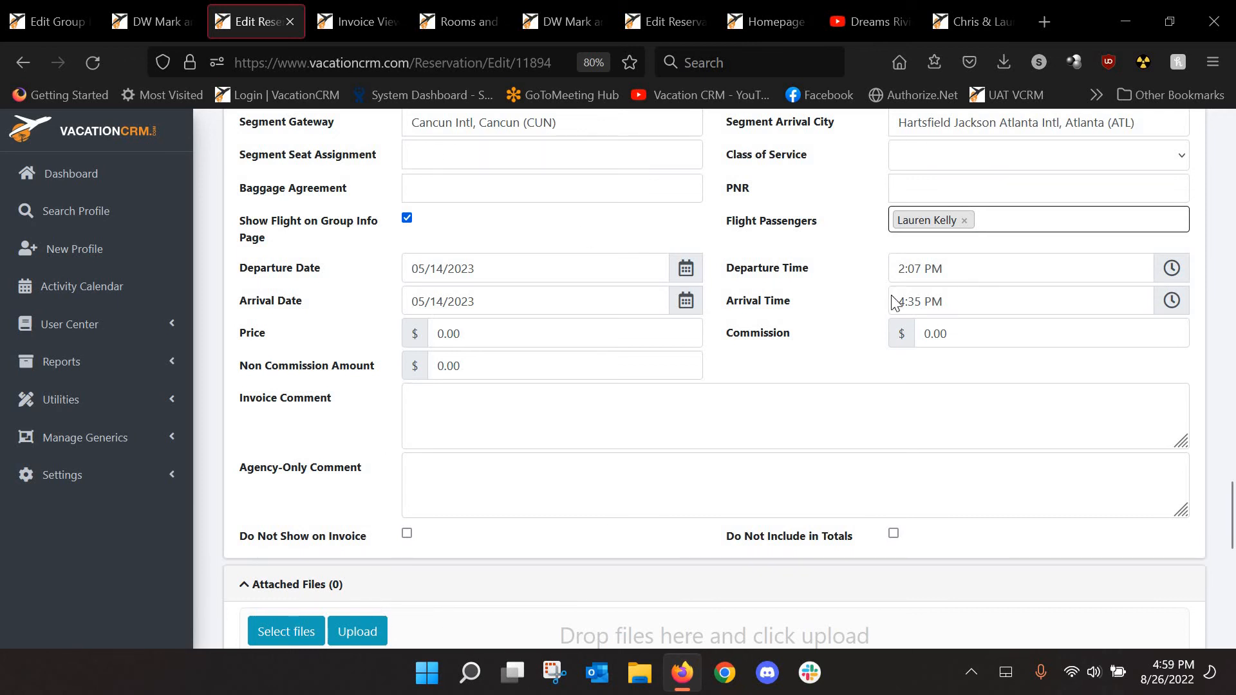
{"action": "left_click", "coordinate": [983, 222]}
{"action": "left_click", "coordinate": [942, 274]}
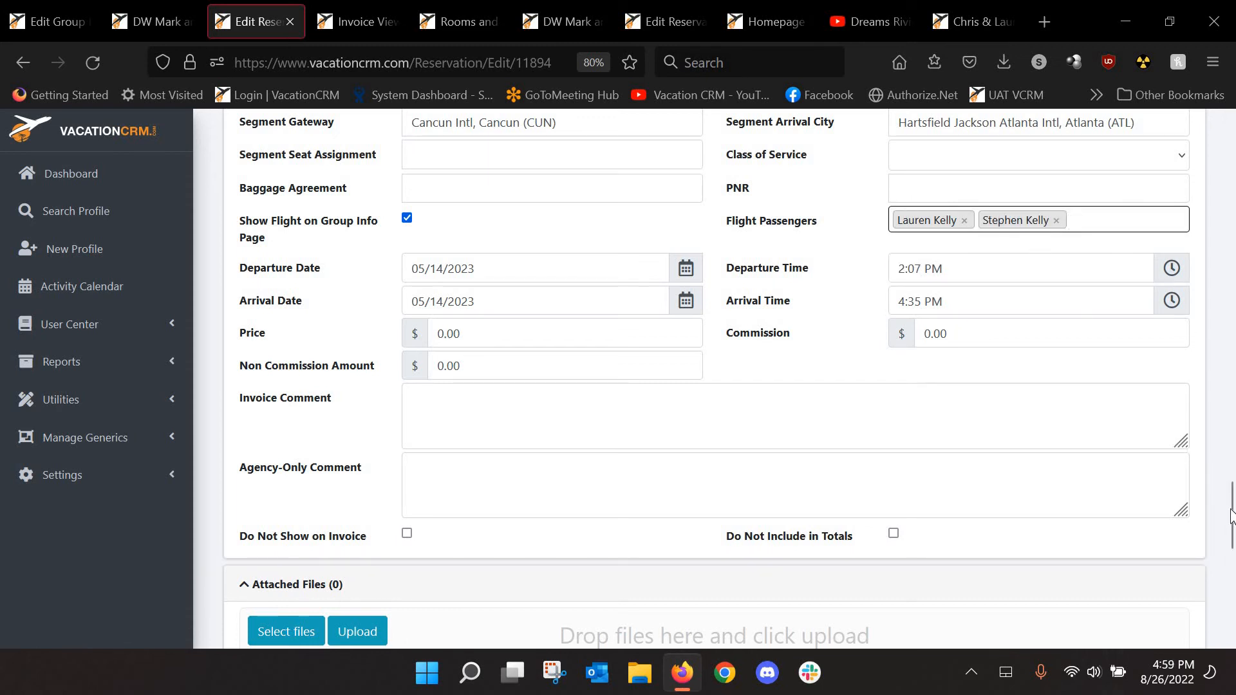
{"action": "scroll", "coordinate": [1230, 496], "scroll_direction": "up", "scroll_amount": 5}
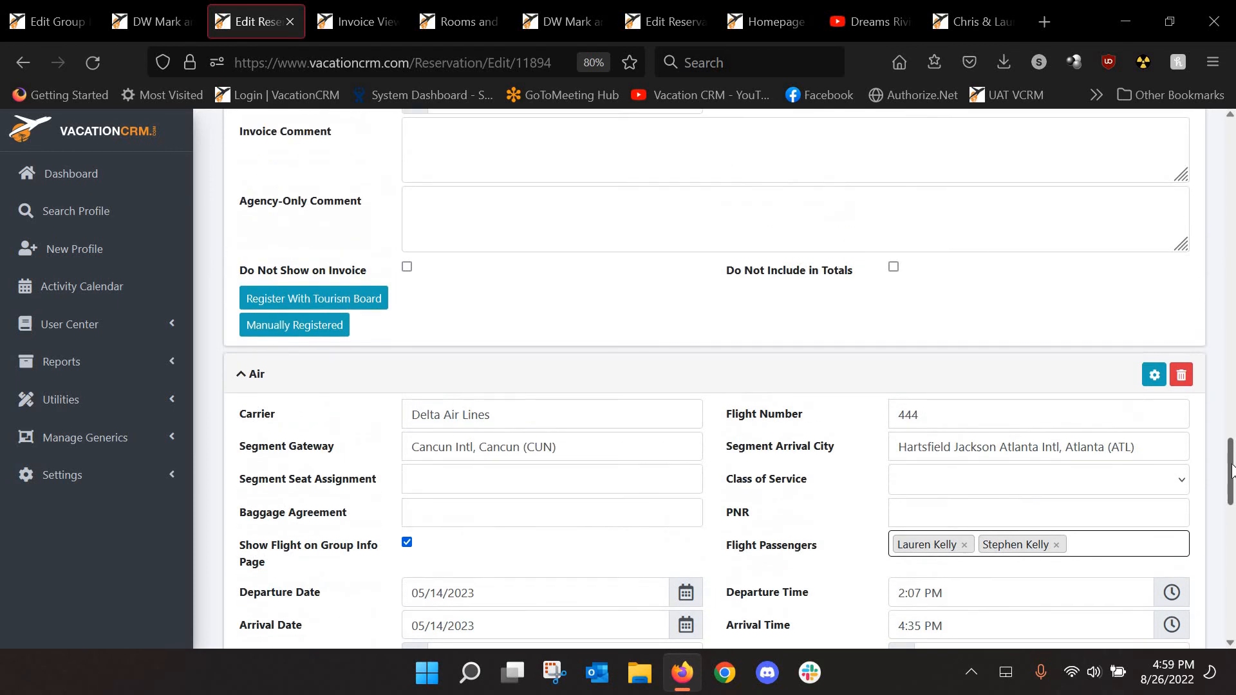
{"action": "scroll", "coordinate": [1234, 385], "scroll_direction": "up", "scroll_amount": 15}
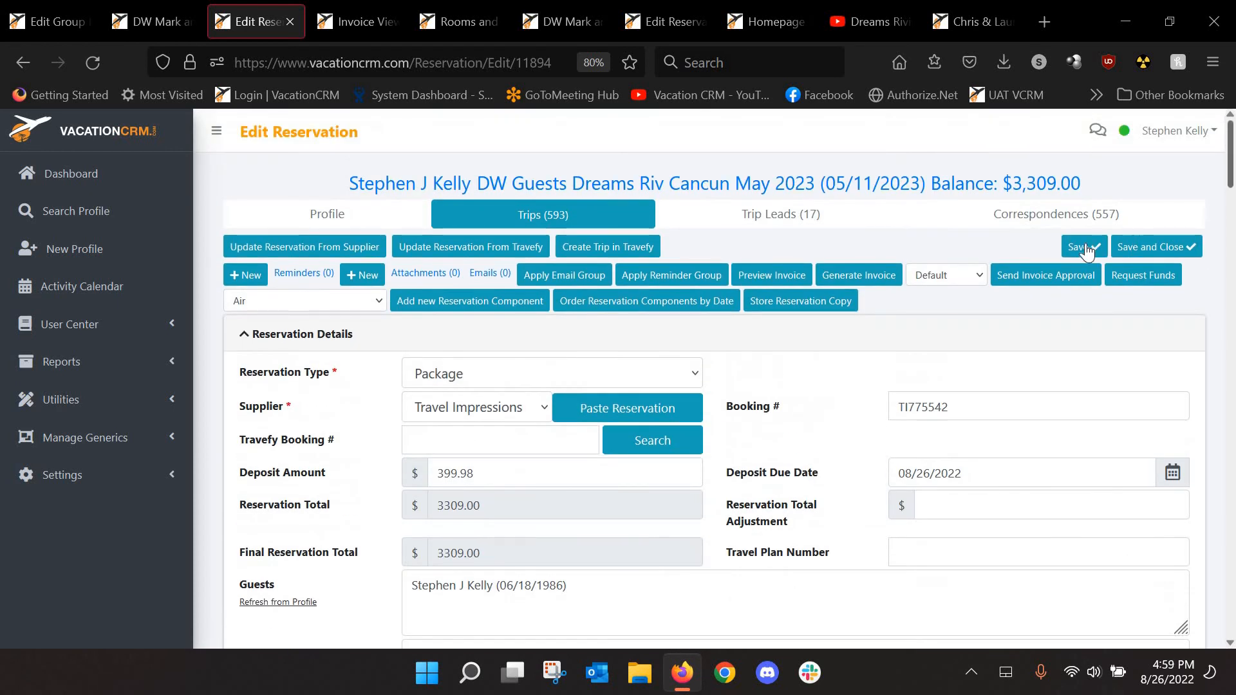
{"action": "left_click", "coordinate": [1074, 247]}
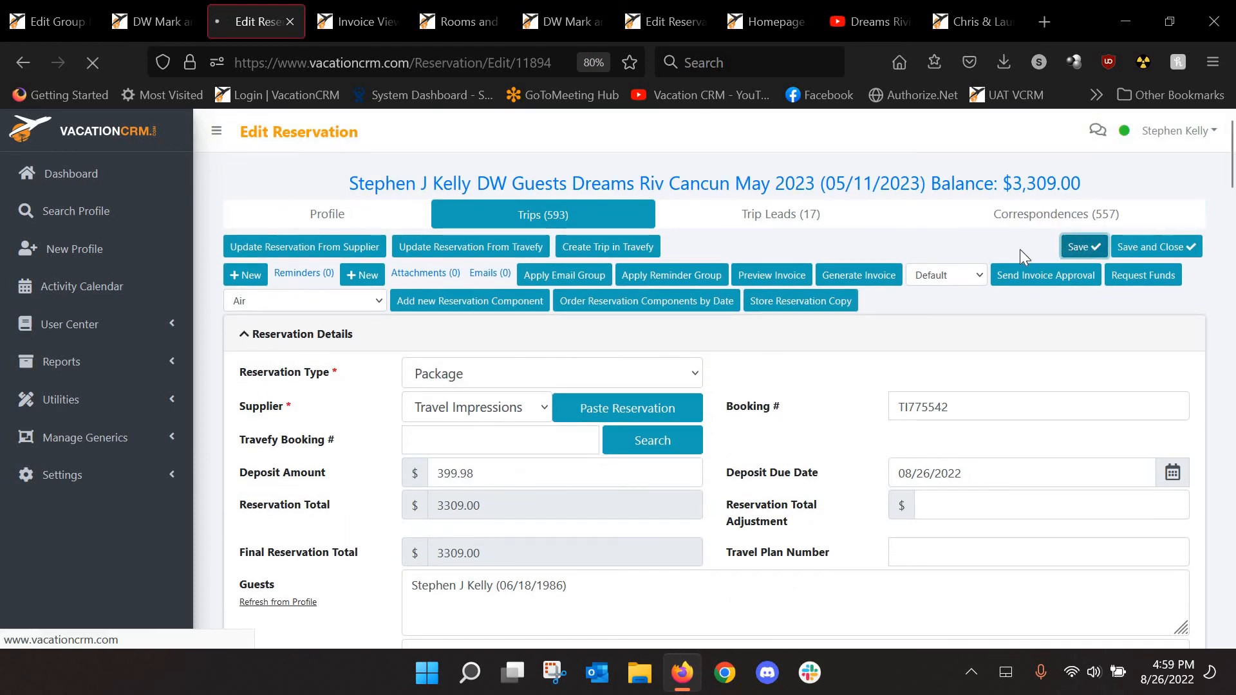
Reload the group profile and open its Group Info Page link in a new tab
{"action": "left_click", "coordinate": [147, 21]}
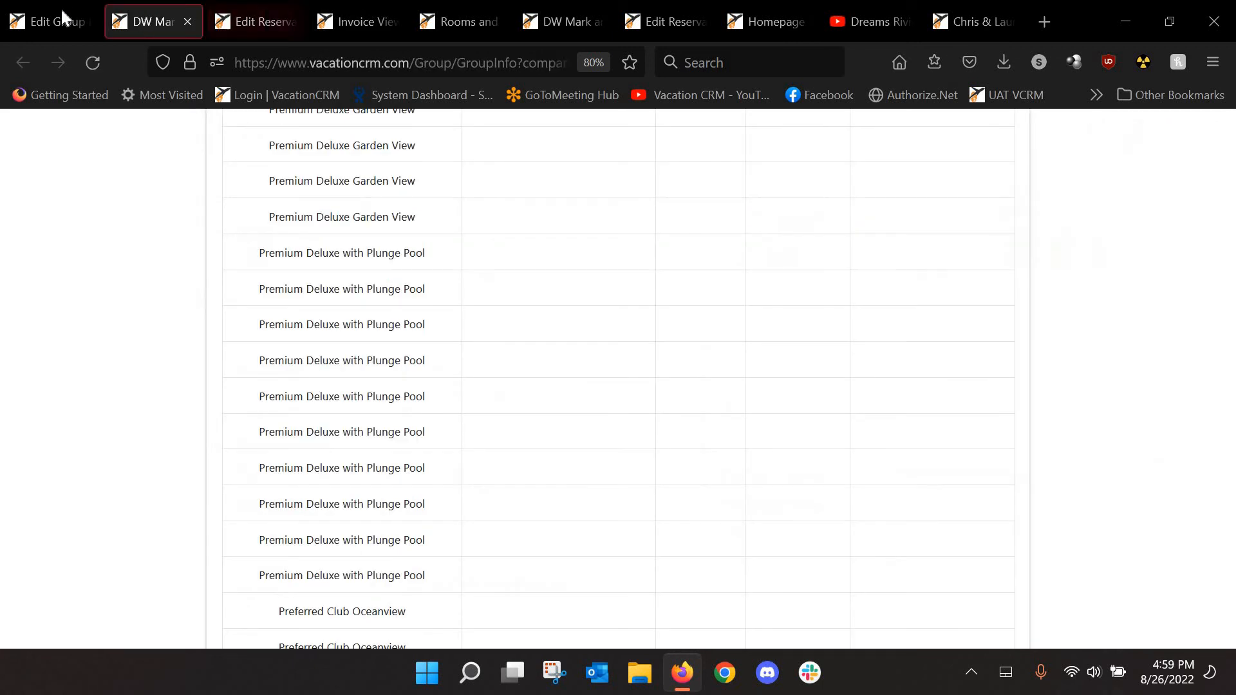
{"action": "left_click", "coordinate": [60, 16]}
{"action": "left_click", "coordinate": [93, 63]}
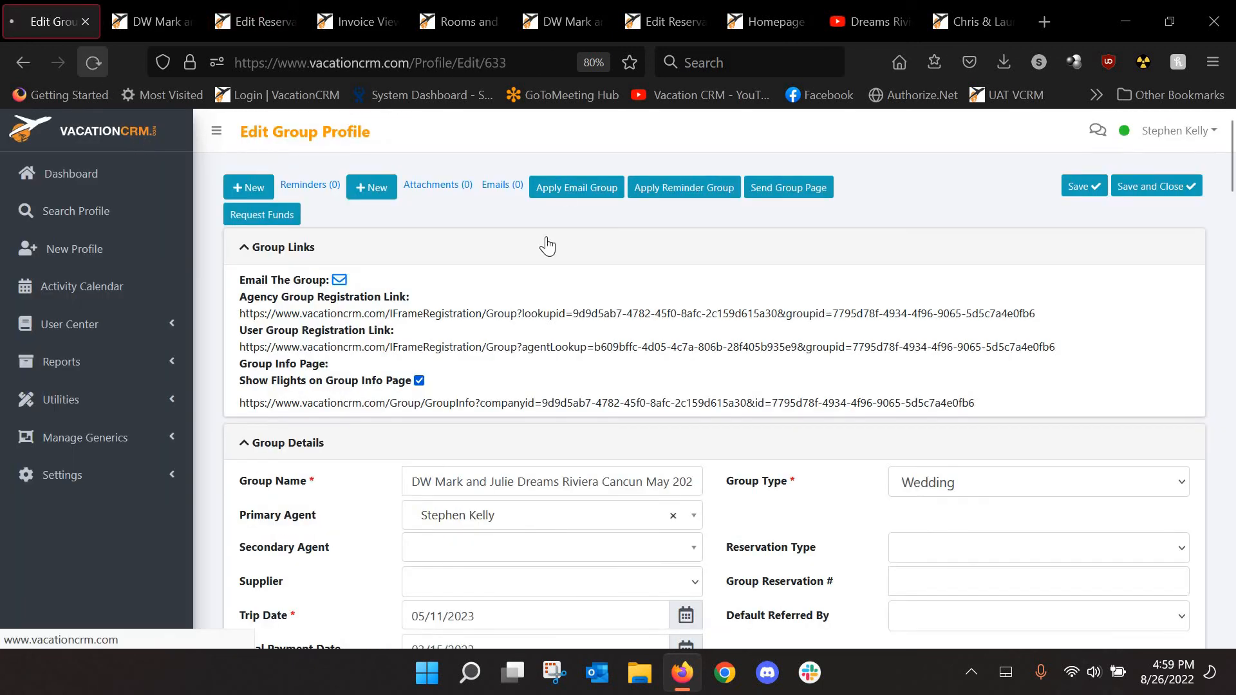
{"action": "triple_click", "coordinate": [521, 407]}
{"action": "right_click", "coordinate": [520, 408]}
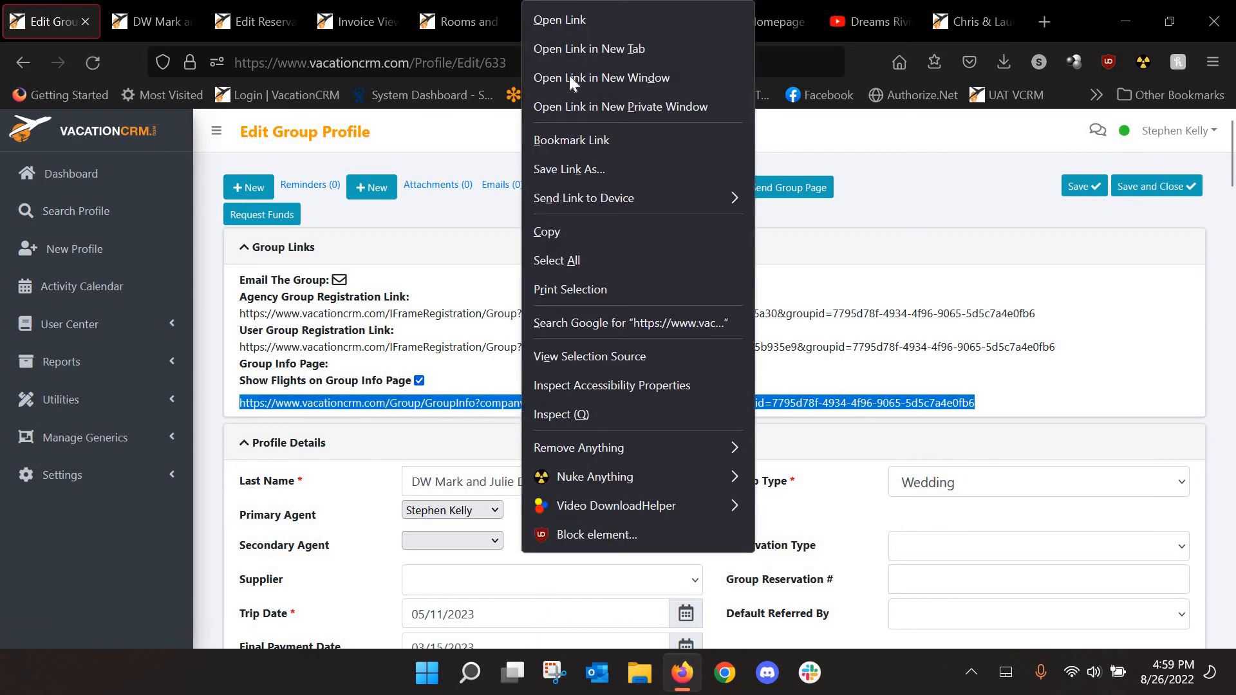
{"action": "left_click", "coordinate": [589, 49]}
{"action": "left_click", "coordinate": [143, 21]}
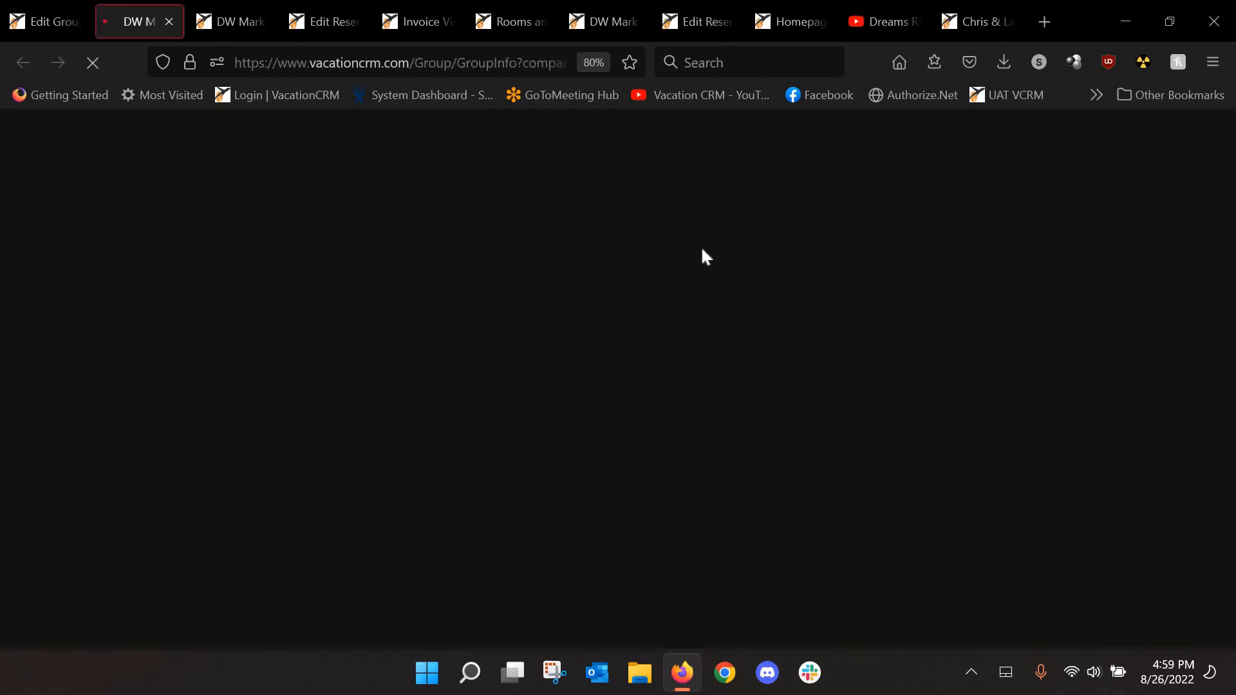
Confirm Group Flights lists Delta flights 333 and 444, then return to the group profile editor
{"action": "scroll", "coordinate": [824, 255], "scroll_direction": "down", "scroll_amount": 5}
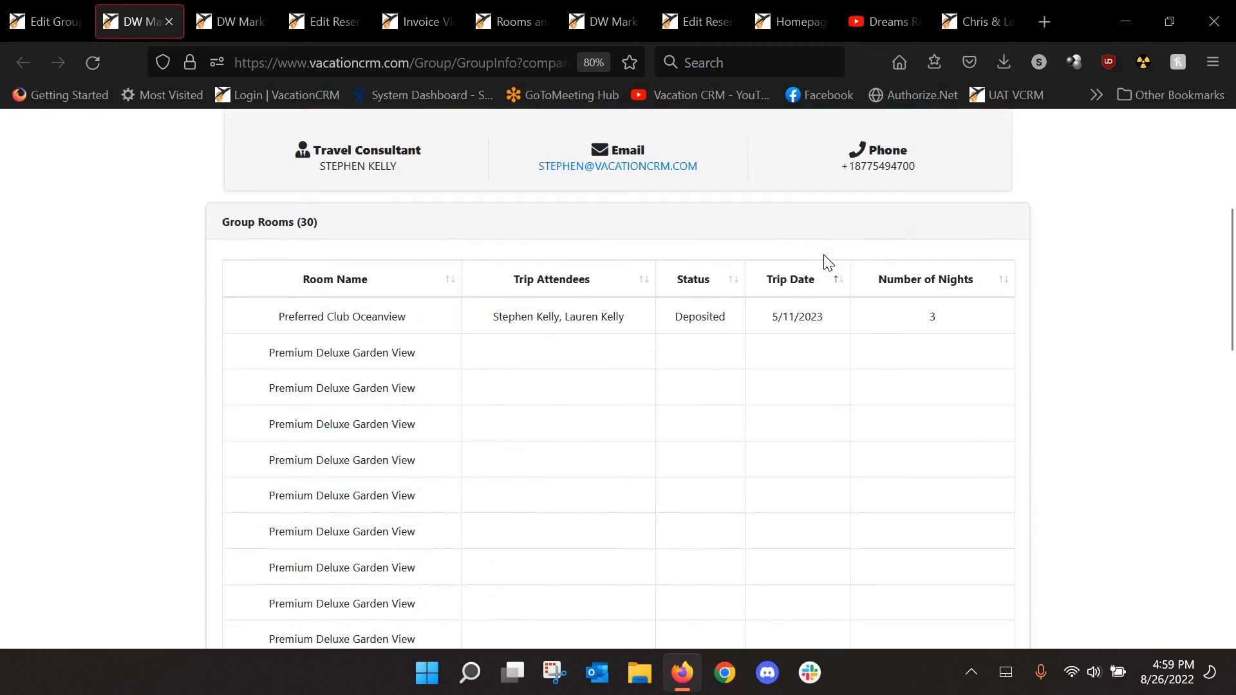
{"action": "scroll", "coordinate": [828, 262], "scroll_direction": "down", "scroll_amount": 15}
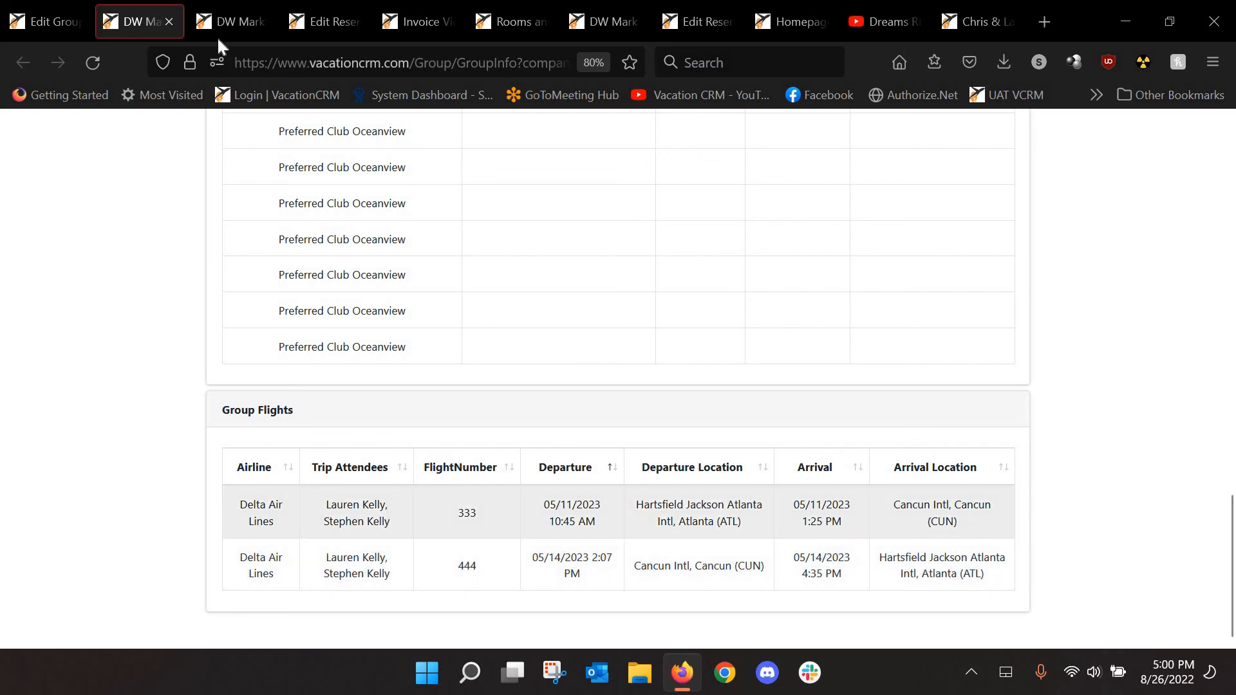
{"action": "left_click", "coordinate": [39, 21]}
{"action": "left_click", "coordinate": [1099, 354]}
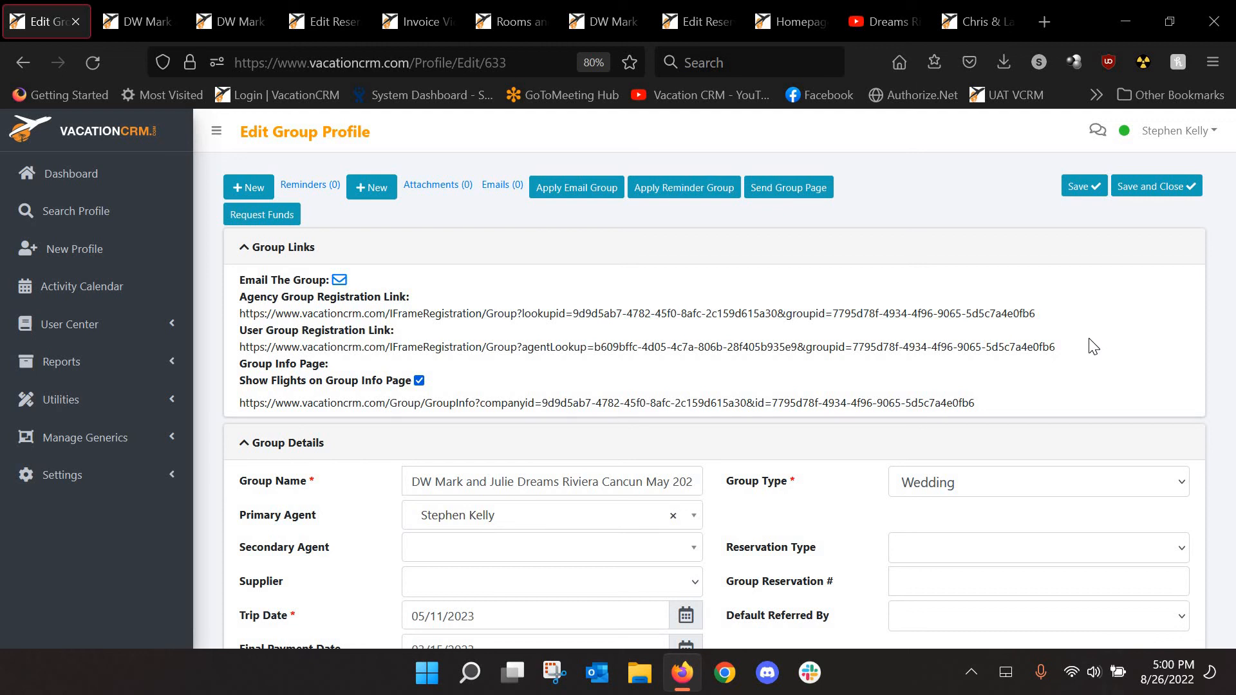
{"action": "left_click", "coordinate": [248, 188]}
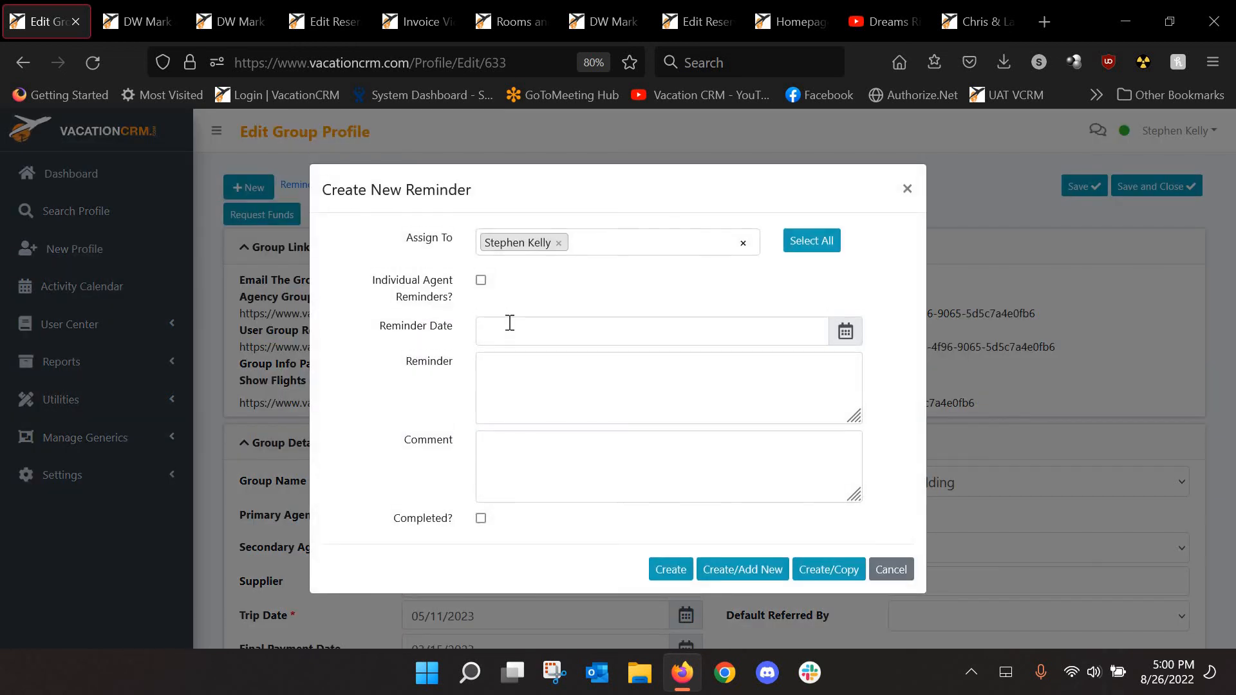
{"action": "left_click", "coordinate": [509, 324]}
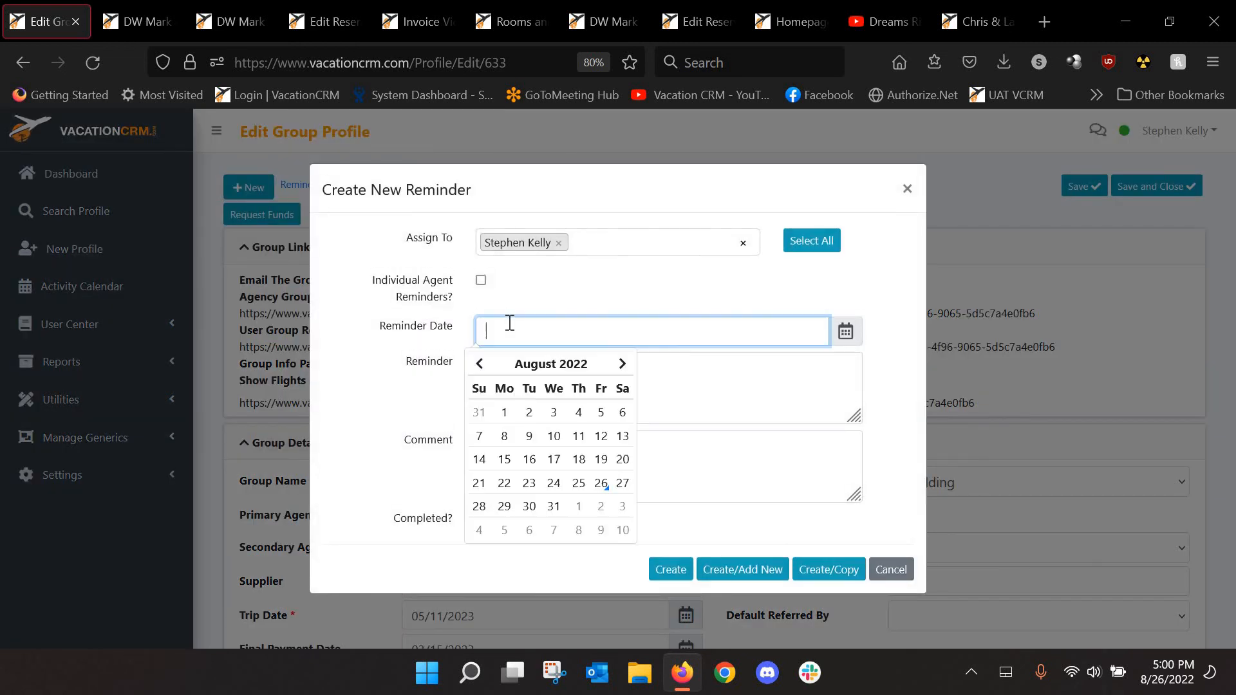
{"action": "left_click", "coordinate": [621, 365]}
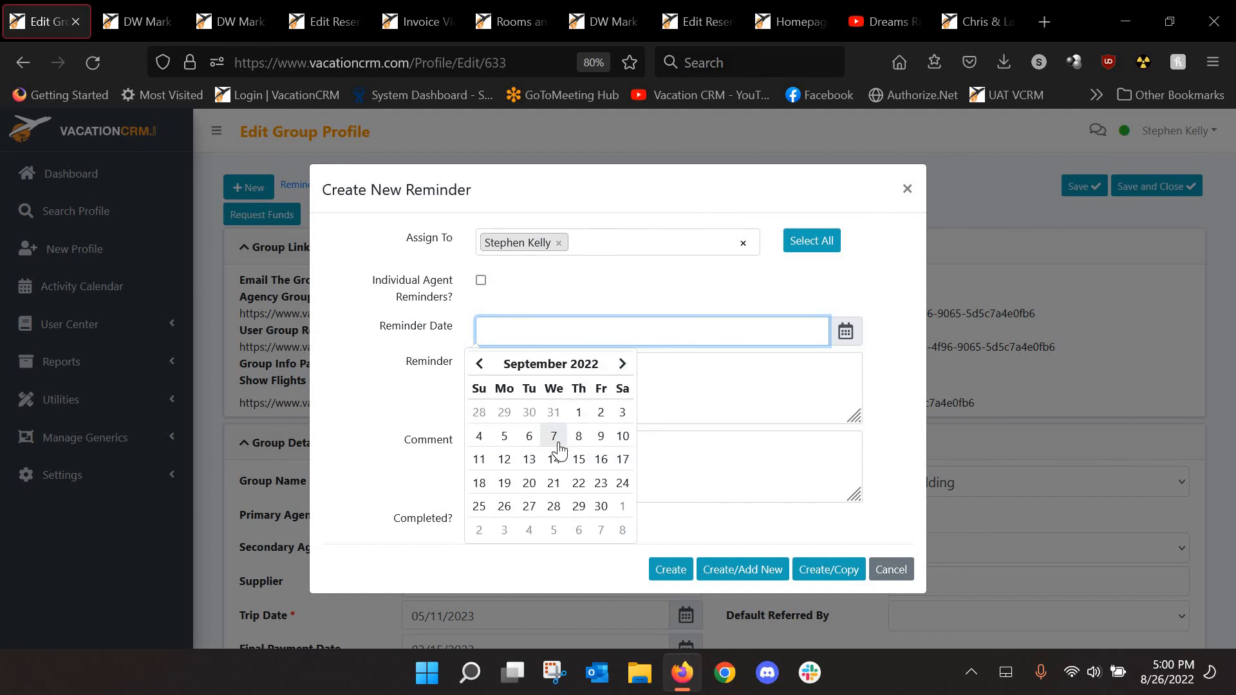
{"action": "left_click", "coordinate": [558, 444]}
{"action": "left_click", "coordinate": [544, 403]}
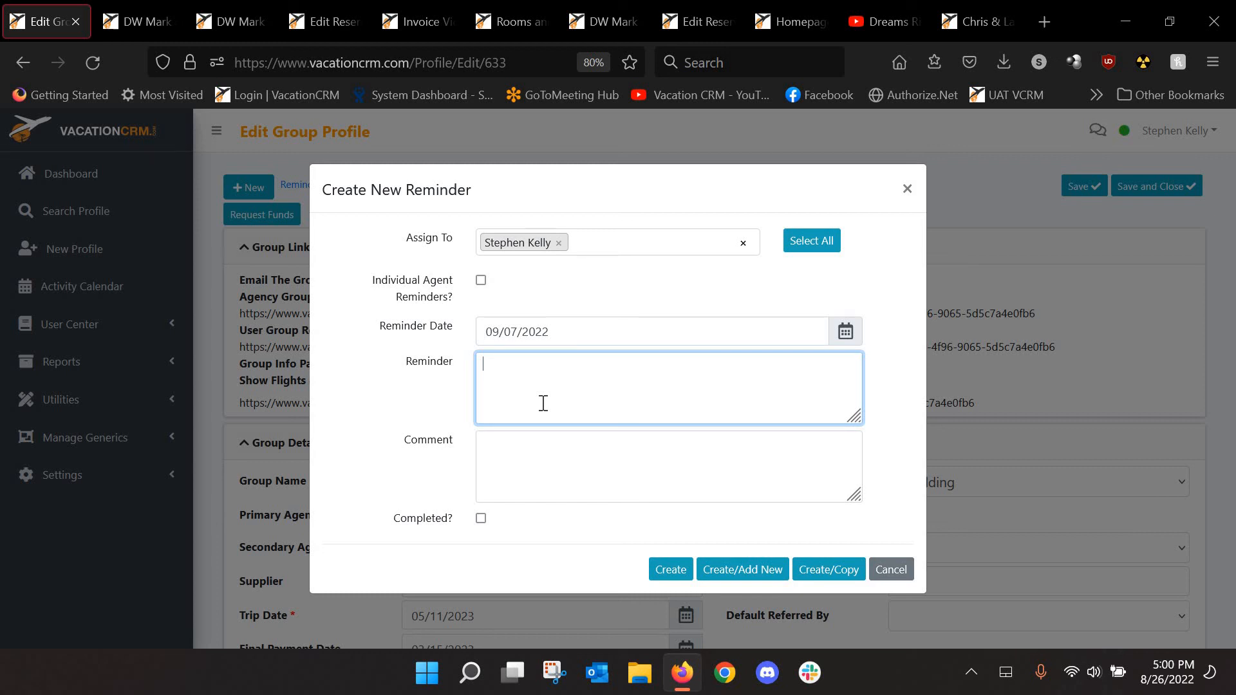
{"action": "left_click", "coordinate": [886, 568]}
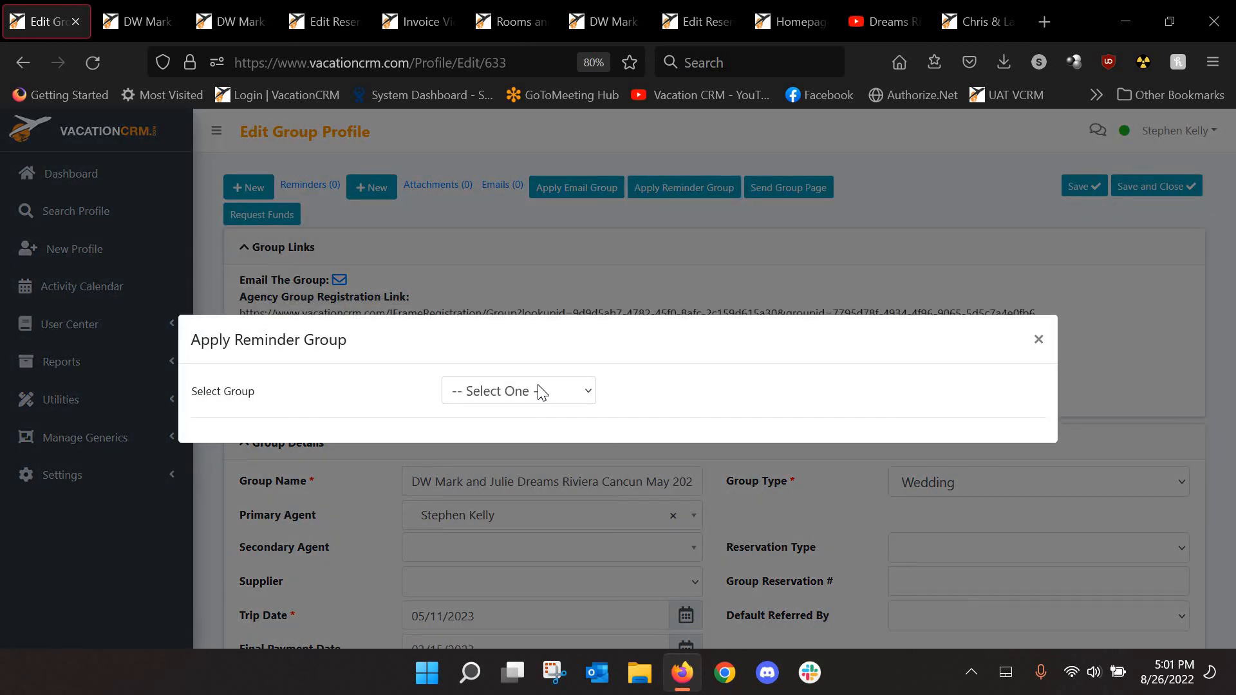
{"action": "left_click", "coordinate": [538, 386]}
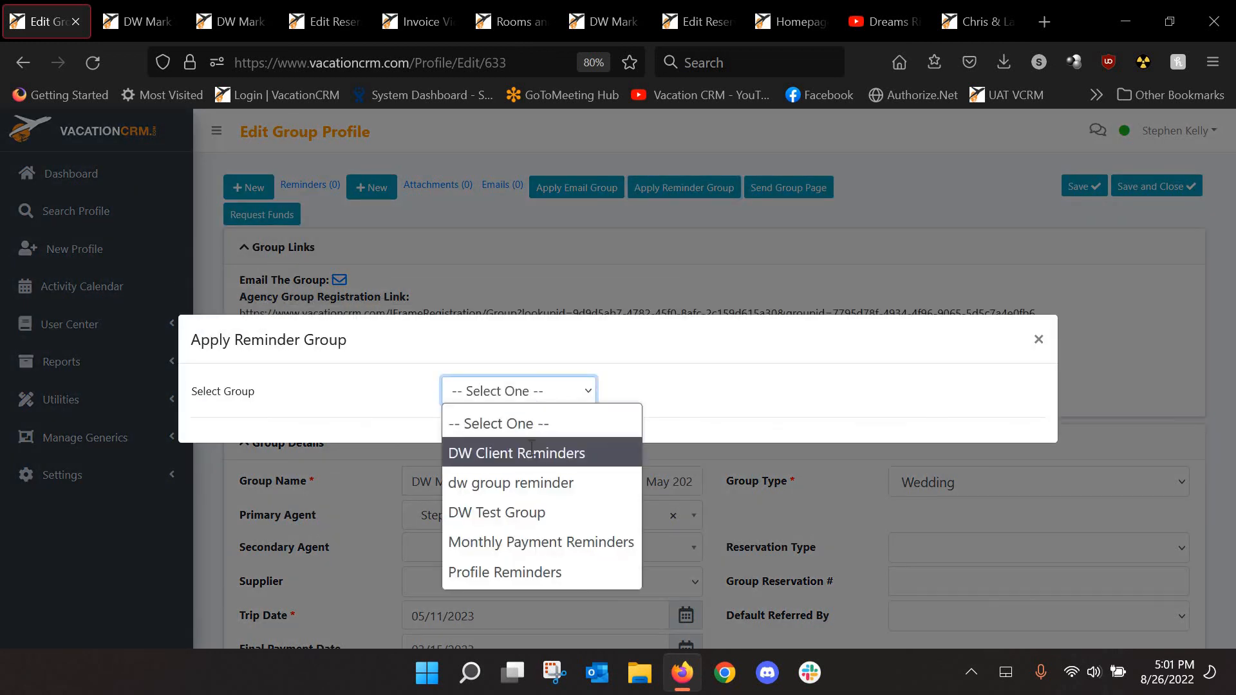
{"action": "left_click", "coordinate": [532, 450]}
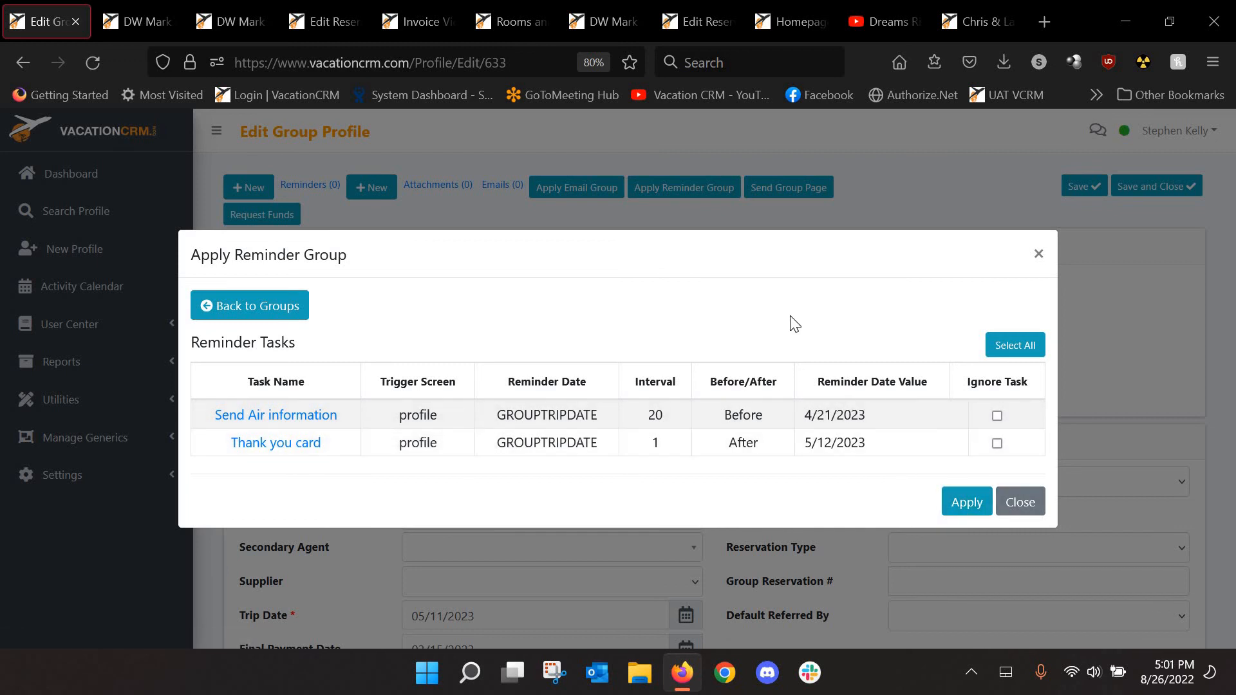
{"action": "left_click", "coordinate": [1021, 503]}
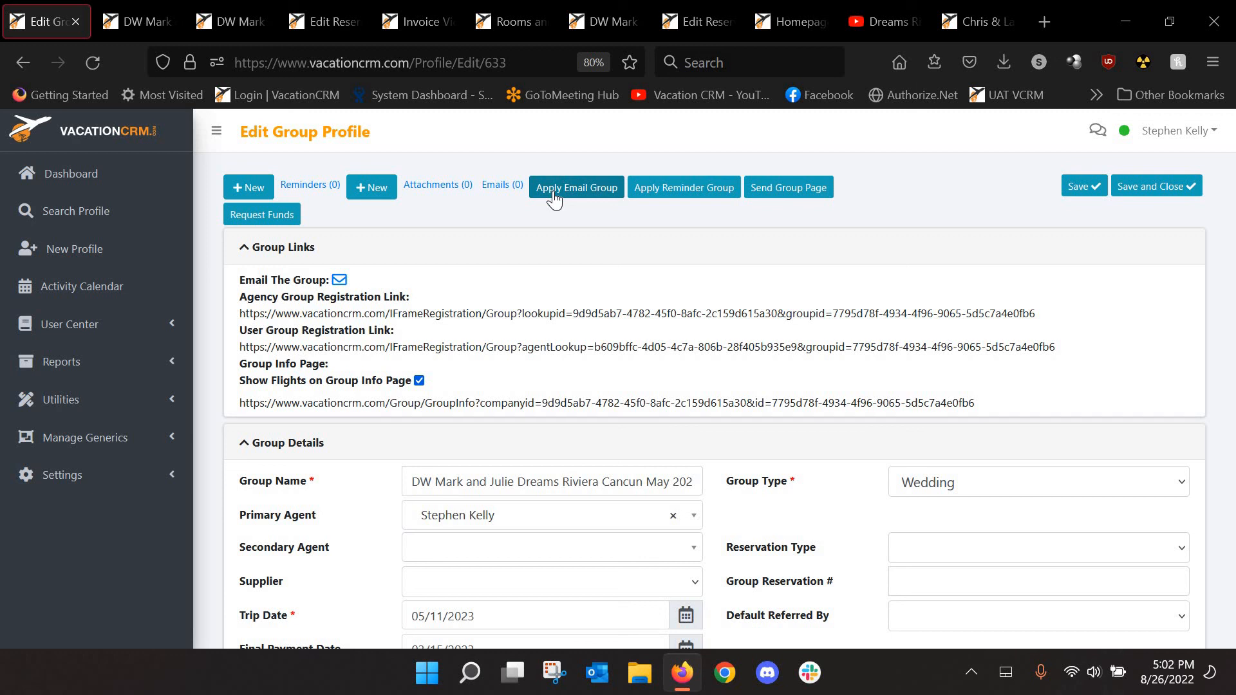
Open System Reports in a new tab and choose the Group Status (Client) report
{"action": "left_click", "coordinate": [72, 362]}
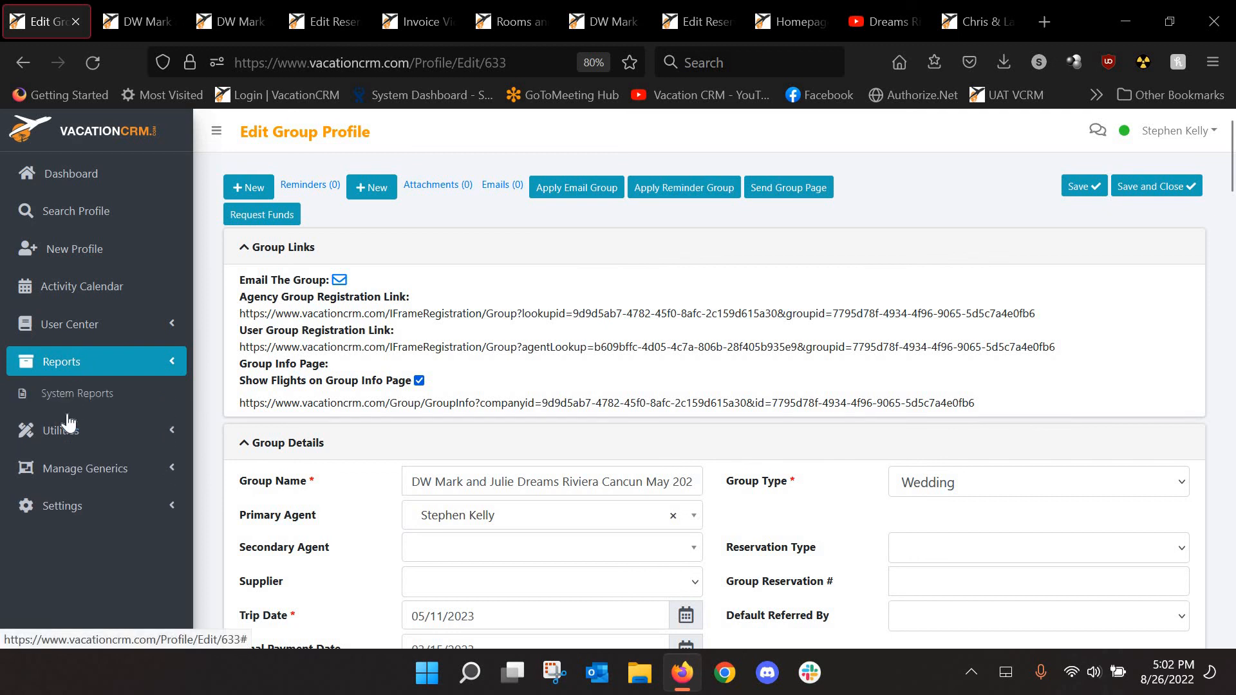
{"action": "middle_click", "coordinate": [72, 394]}
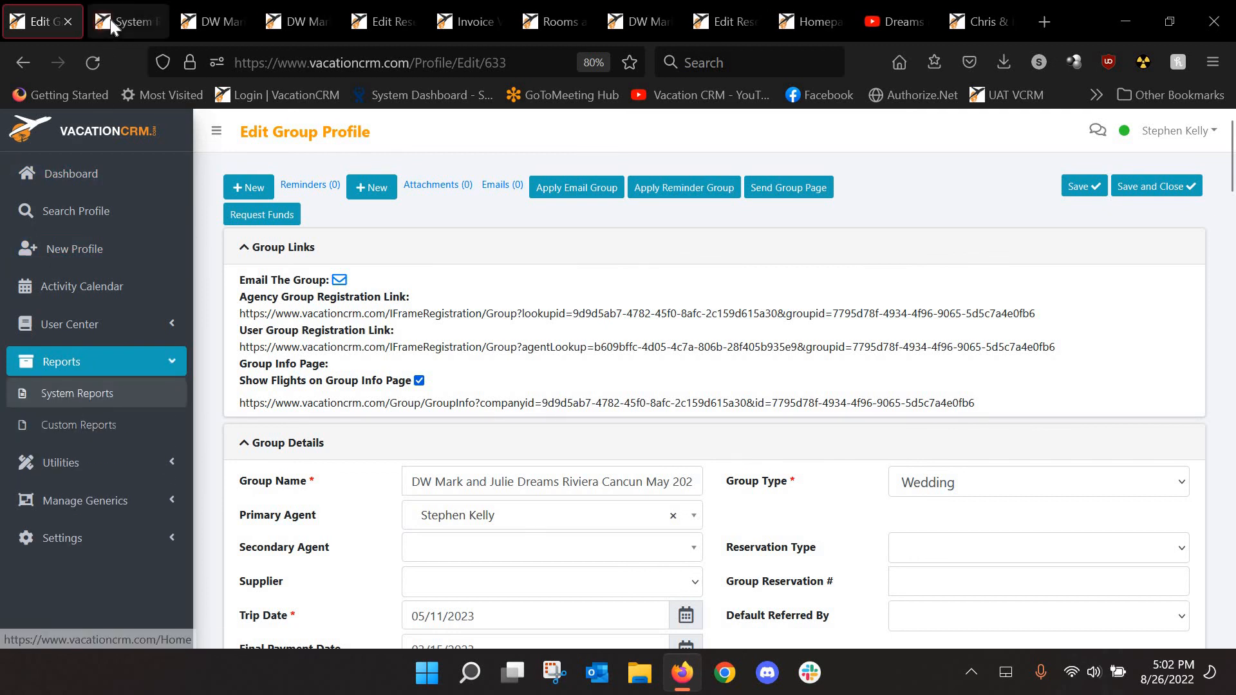
{"action": "left_click", "coordinate": [110, 19]}
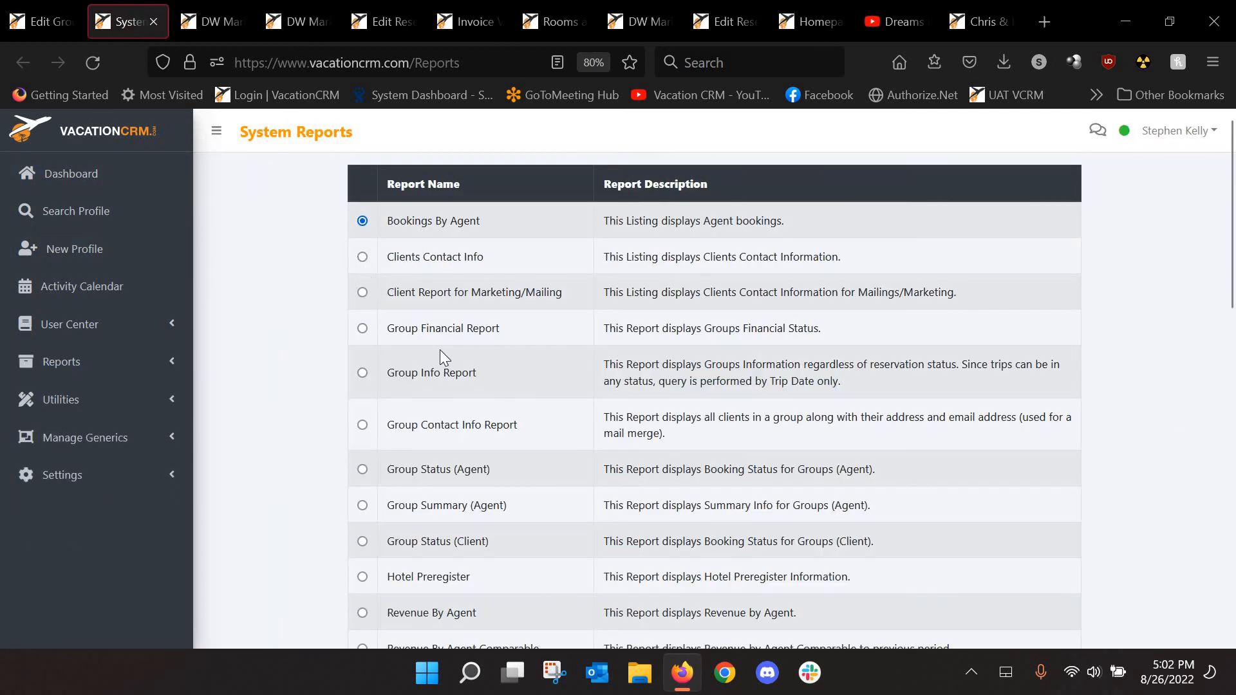
{"action": "scroll", "coordinate": [436, 335], "scroll_direction": "down", "scroll_amount": 2}
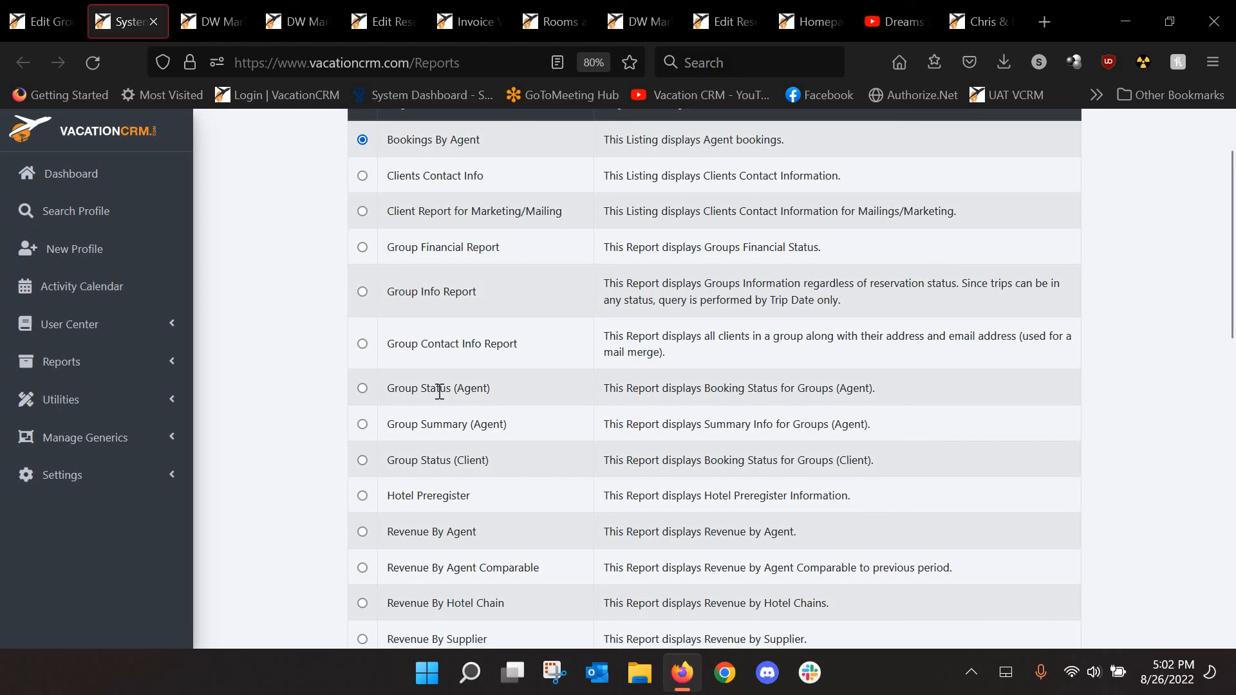
{"action": "left_click", "coordinate": [362, 460]}
Query by Trip Date with All Dates, limited to the Royalton Rivera Cancun May 2021 group
{"action": "scroll", "coordinate": [283, 361], "scroll_direction": "down", "scroll_amount": 10}
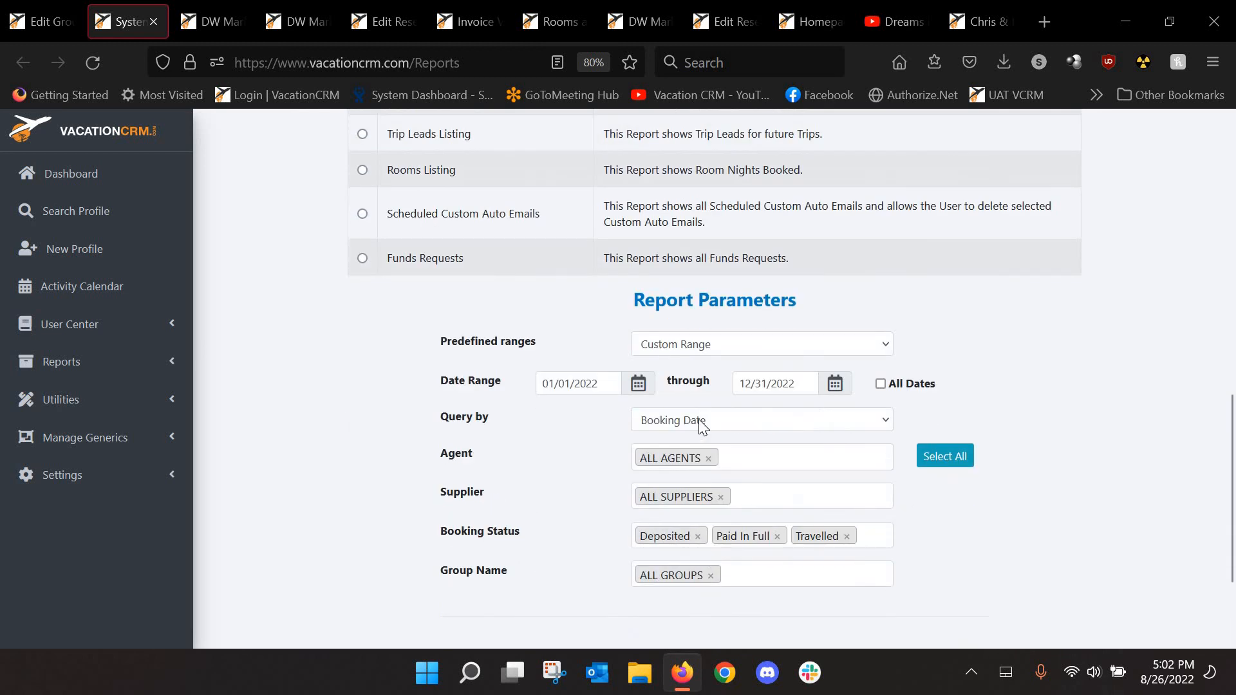
{"action": "left_click", "coordinate": [684, 422]}
{"action": "left_click", "coordinate": [663, 469]}
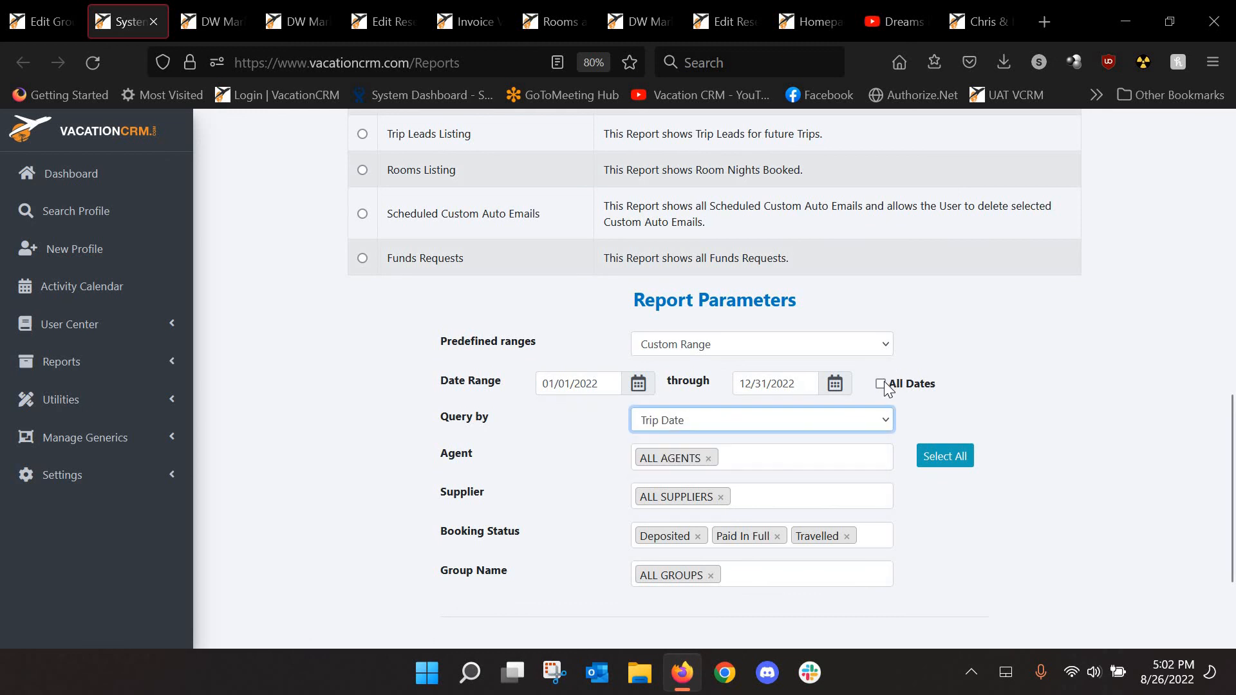
{"action": "left_click", "coordinate": [881, 384]}
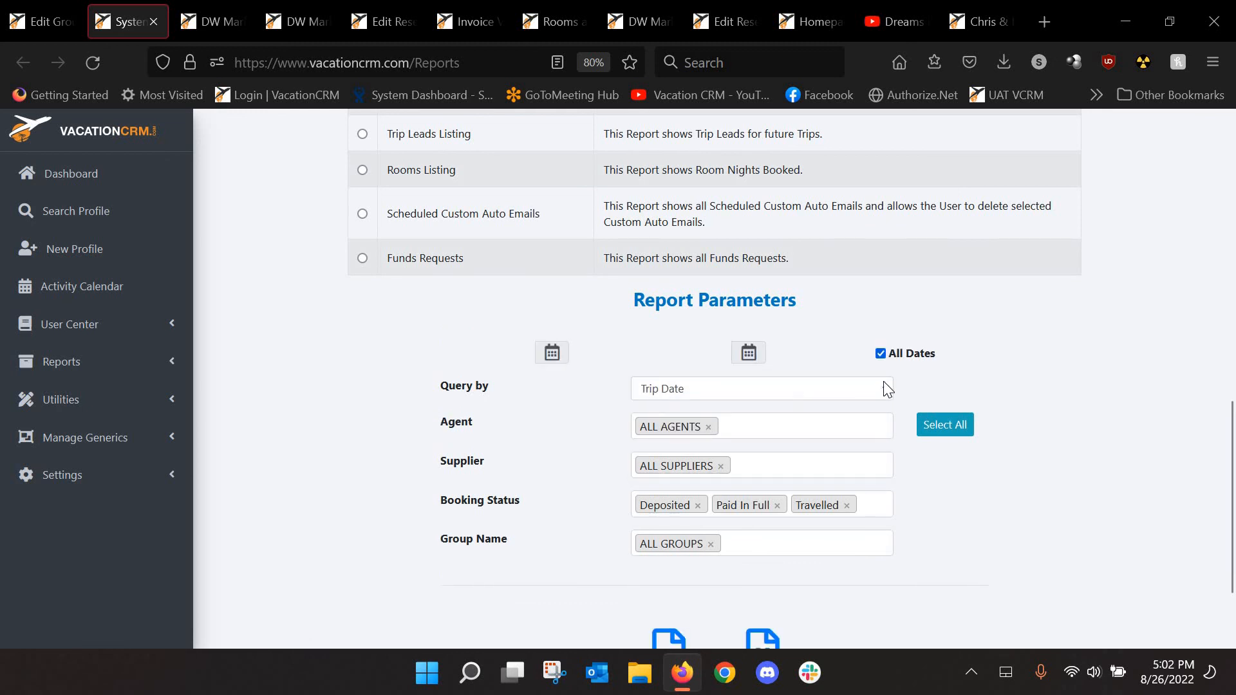
{"action": "left_click", "coordinate": [712, 544]}
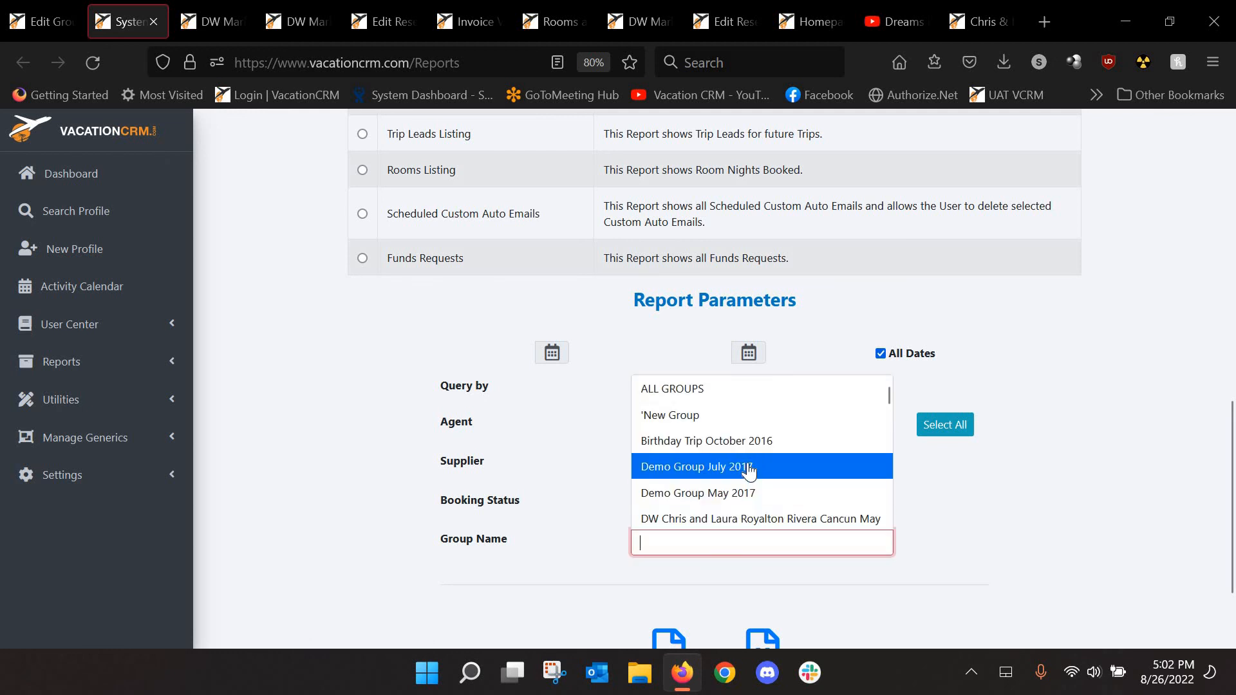
{"action": "scroll", "coordinate": [748, 472], "scroll_direction": "down", "scroll_amount": 2}
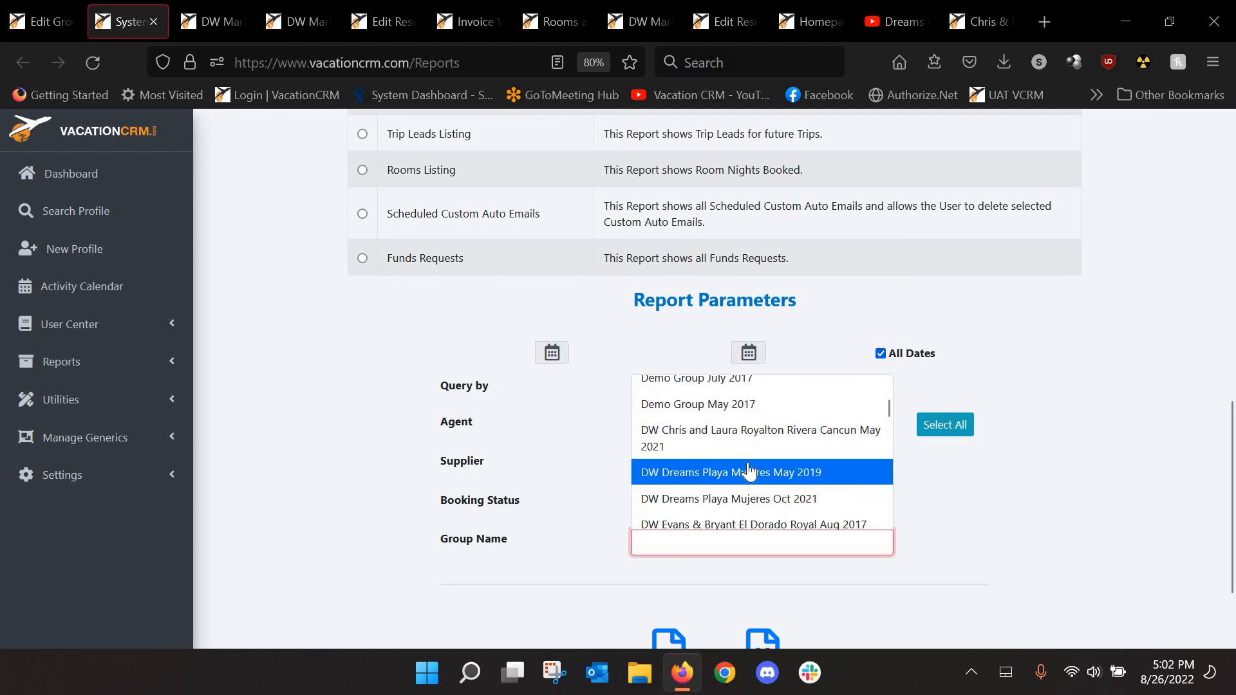
{"action": "left_click", "coordinate": [713, 442]}
{"action": "scroll", "coordinate": [590, 492], "scroll_direction": "down", "scroll_amount": 2}
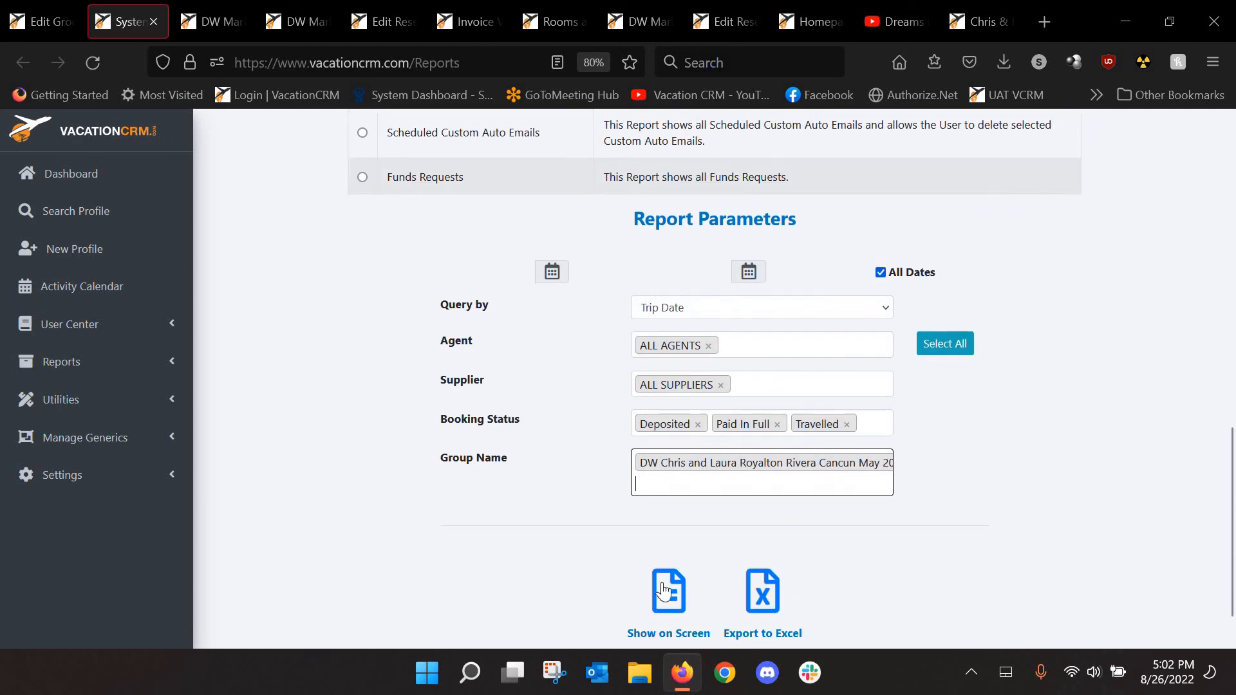
Generate the Group Status report on screen and review its four Travelled bookings
{"action": "left_click", "coordinate": [673, 595]}
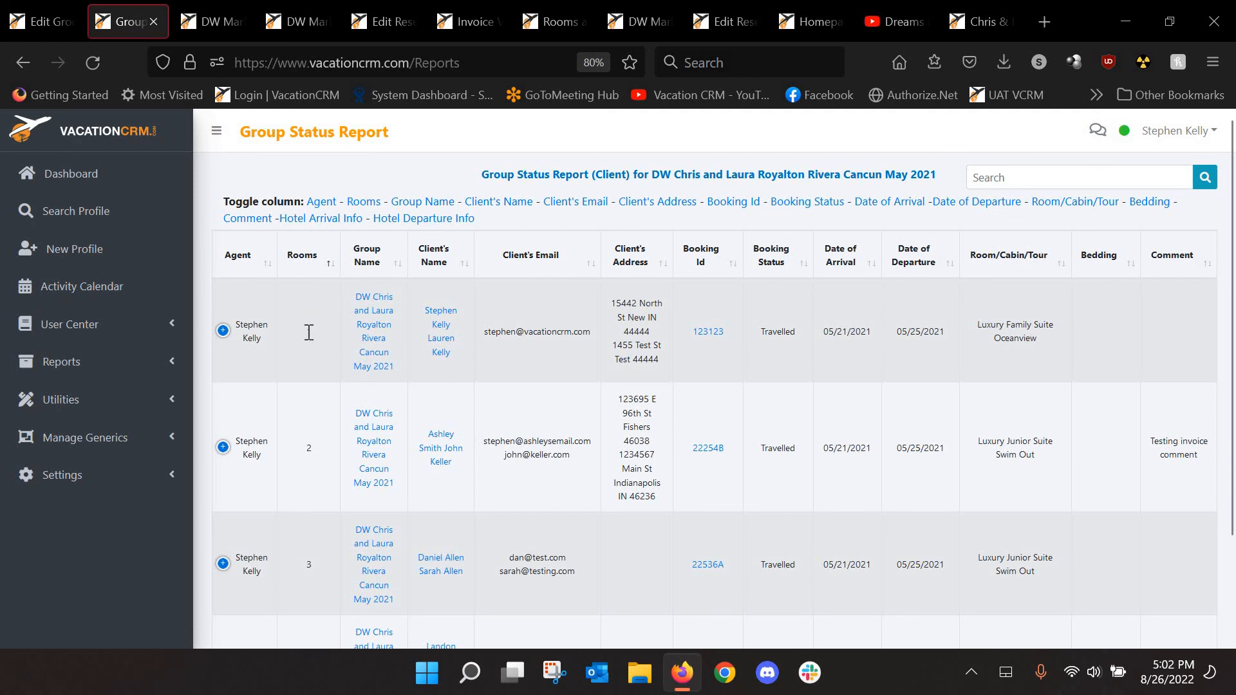
{"action": "scroll", "coordinate": [313, 458], "scroll_direction": "down", "scroll_amount": 3}
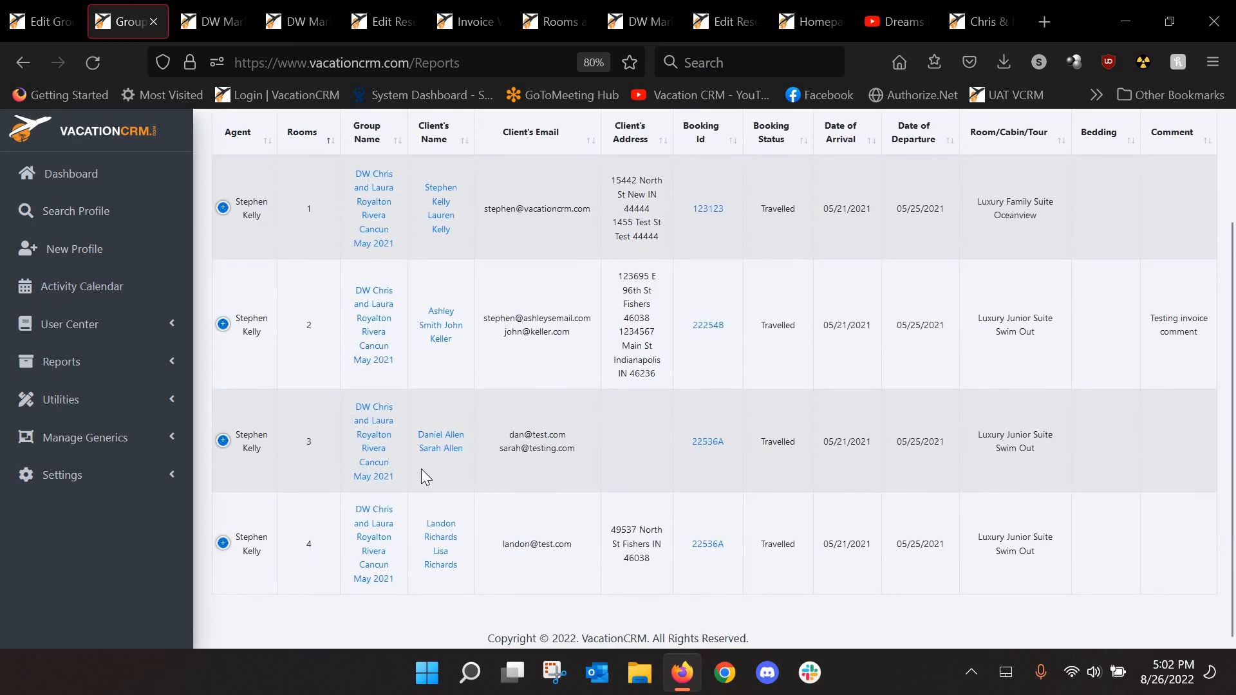
{"action": "scroll", "coordinate": [421, 469], "scroll_direction": "up", "scroll_amount": 3}
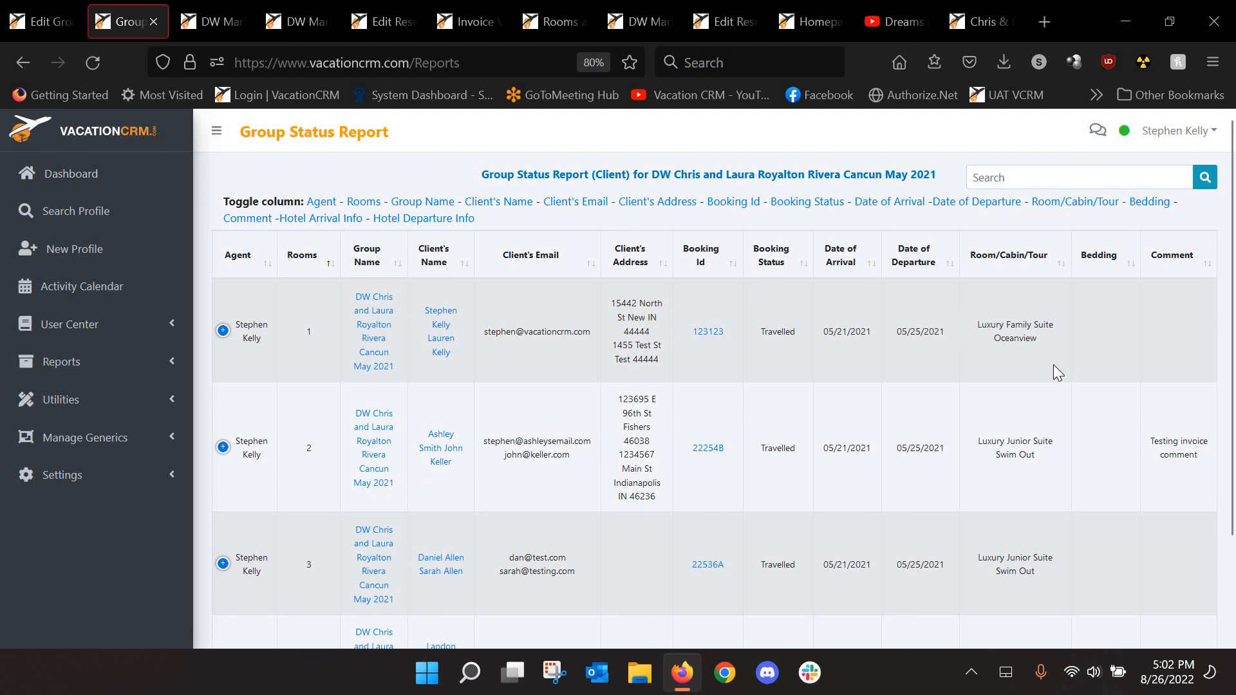
{"action": "scroll", "coordinate": [1053, 373], "scroll_direction": "down", "scroll_amount": 3}
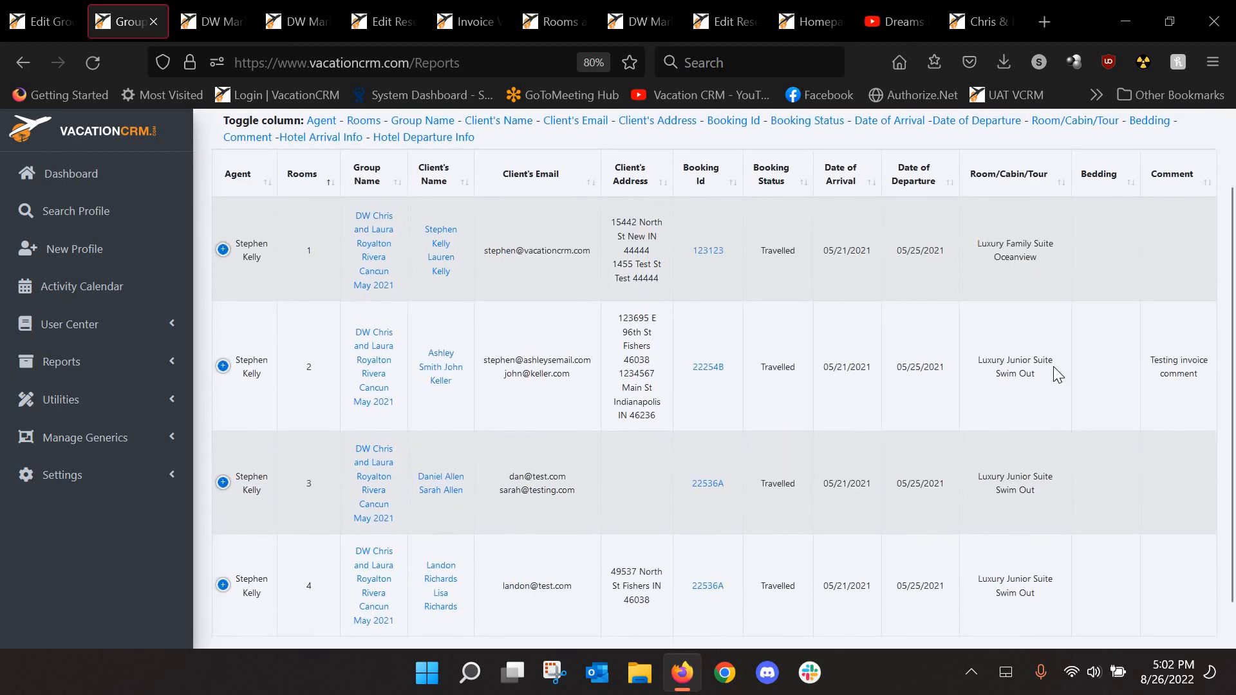
{"action": "scroll", "coordinate": [830, 409], "scroll_direction": "up", "scroll_amount": 3}
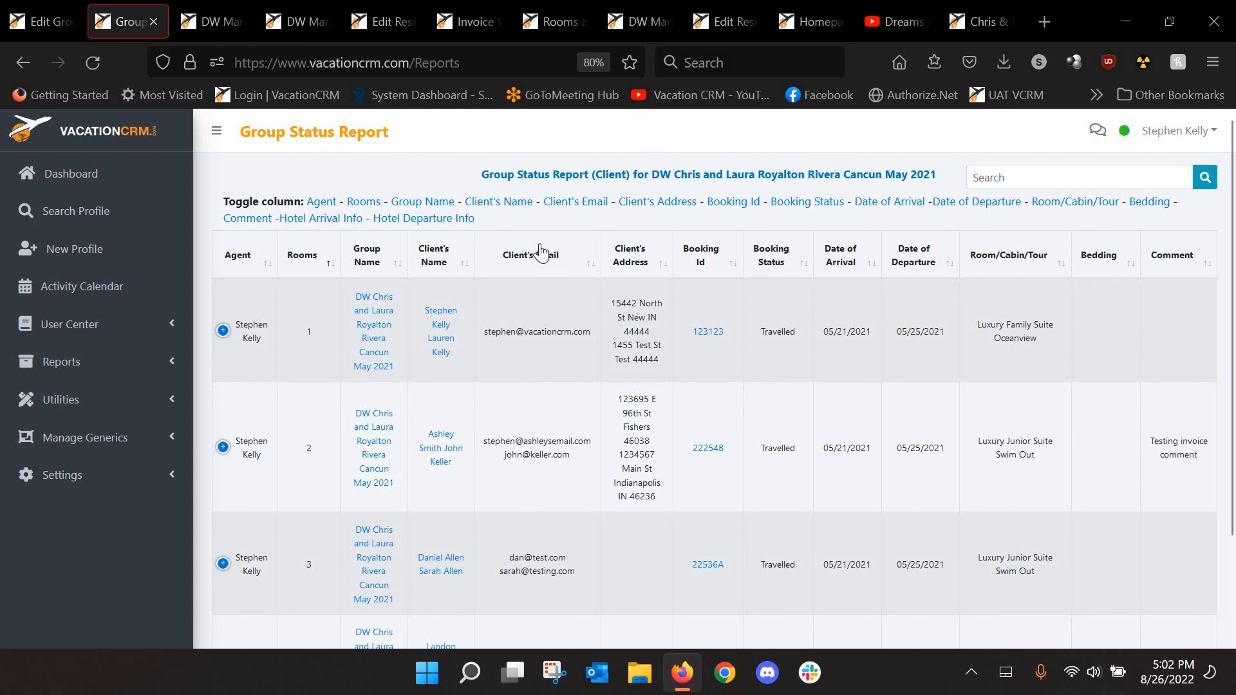
Hide the Rooms, Group Name and Client's Address columns, then return to the Reports page
{"action": "left_click", "coordinate": [364, 207]}
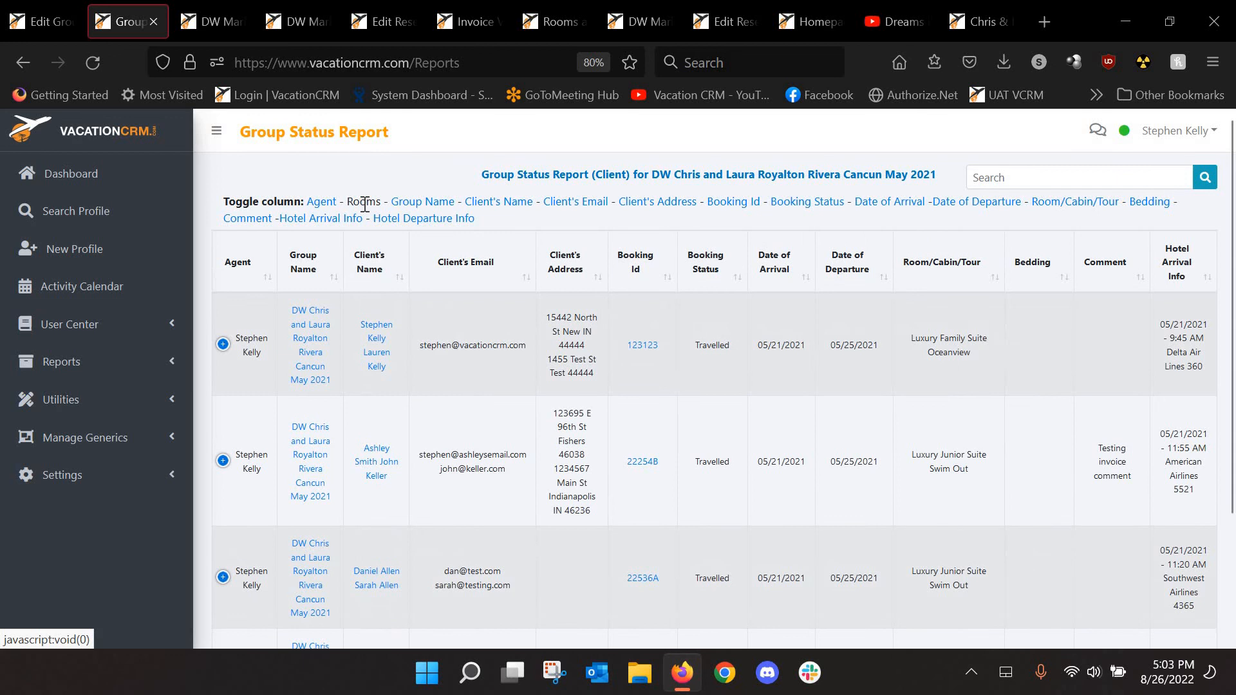
{"action": "left_click", "coordinate": [418, 205]}
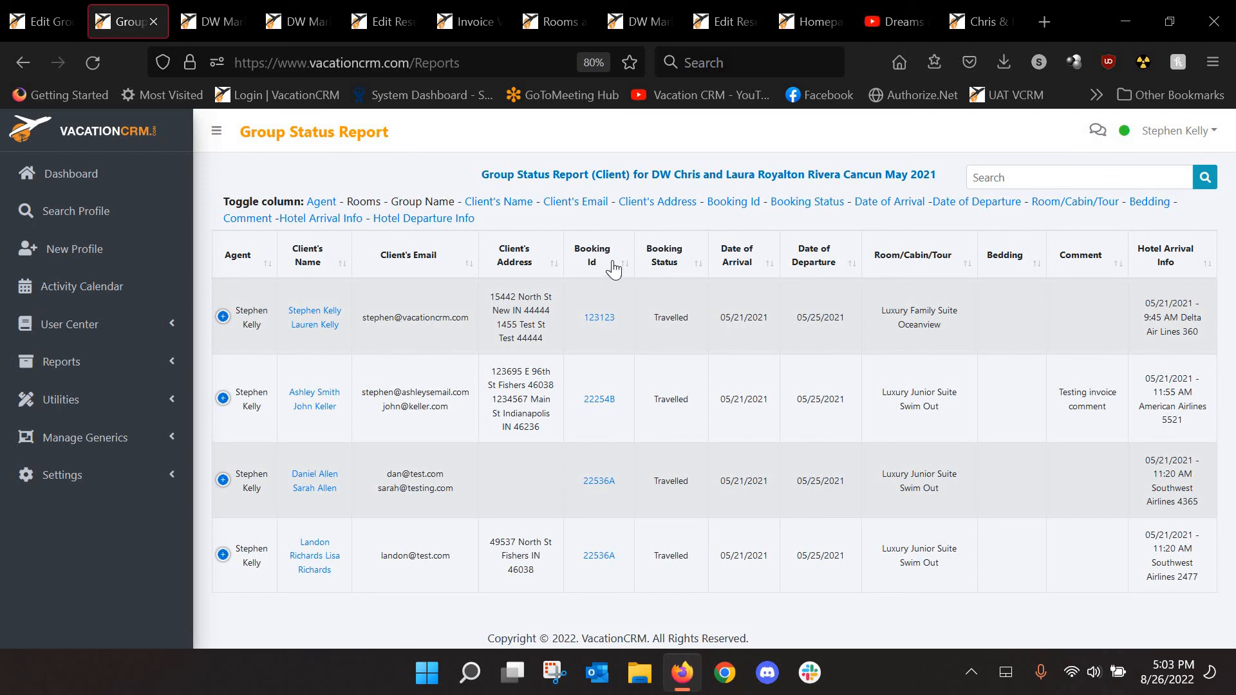
{"action": "left_click", "coordinate": [650, 215]}
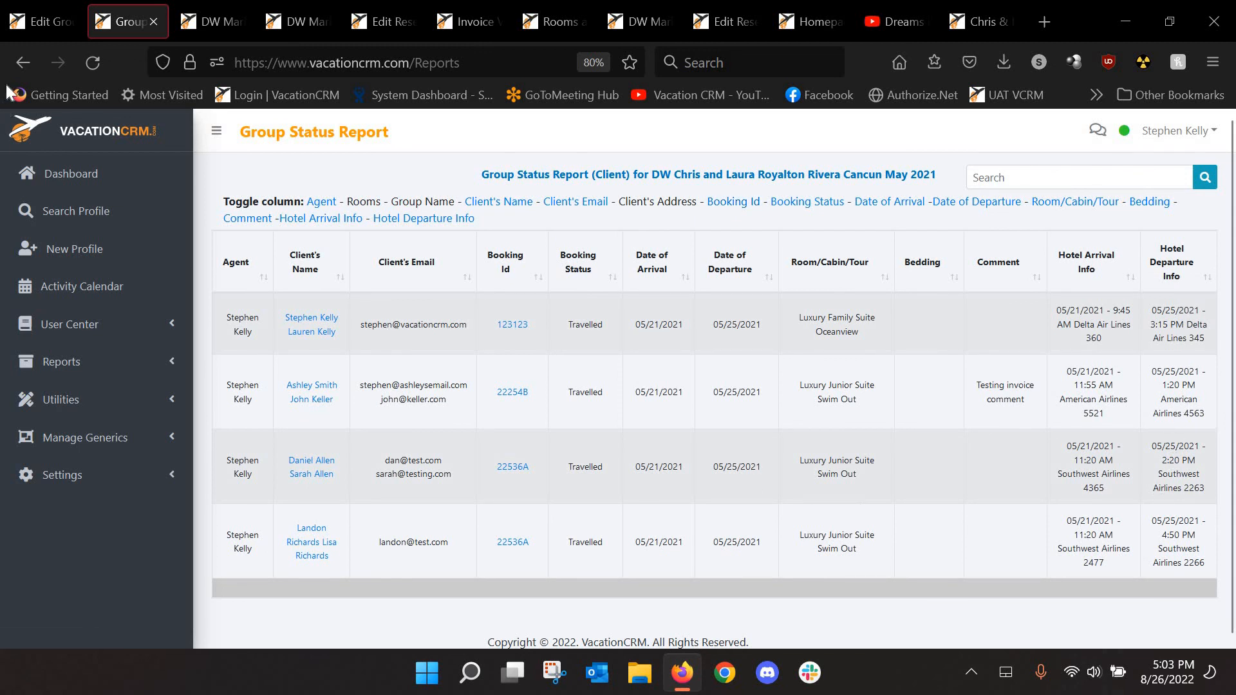
{"action": "left_click", "coordinate": [23, 63]}
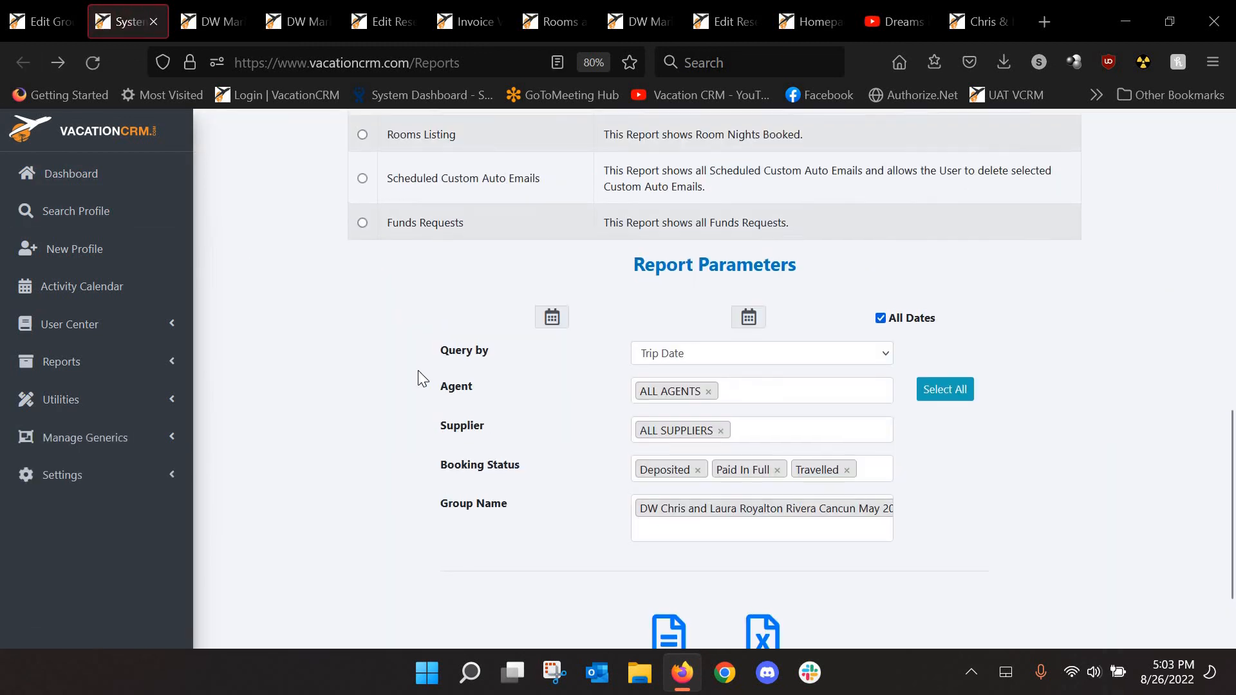
{"action": "scroll", "coordinate": [428, 360], "scroll_direction": "up", "scroll_amount": 8}
{"action": "scroll", "coordinate": [441, 313], "scroll_direction": "up", "scroll_amount": 2}
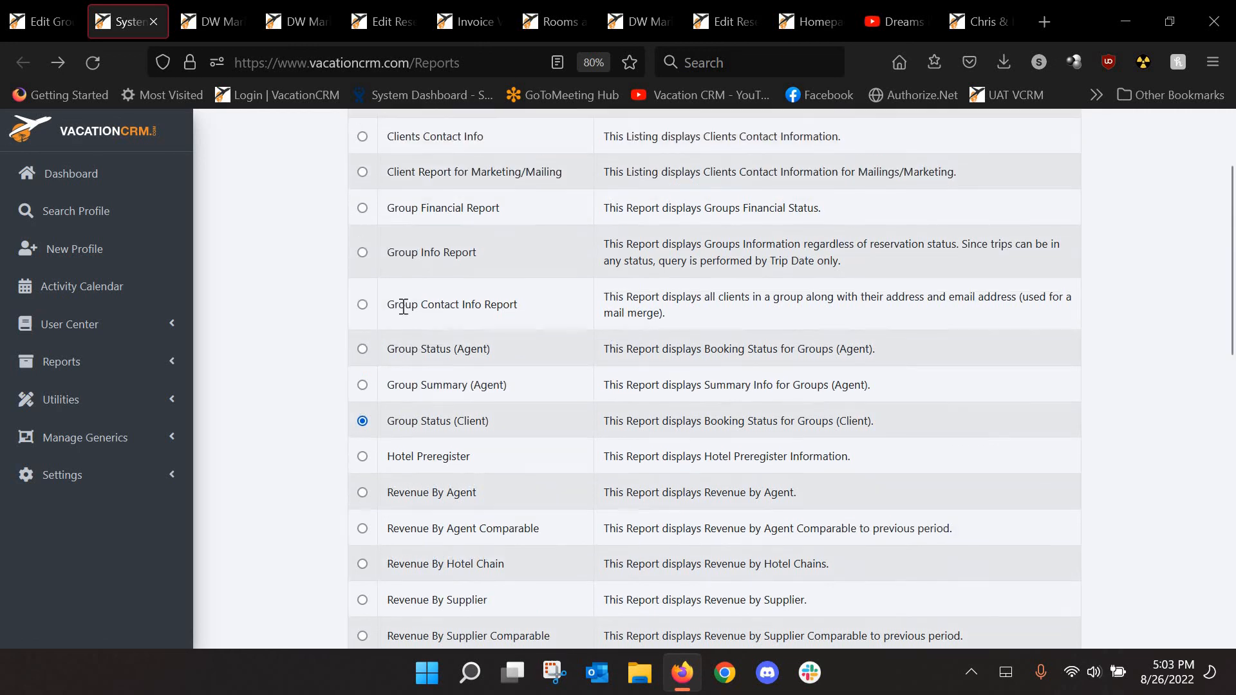